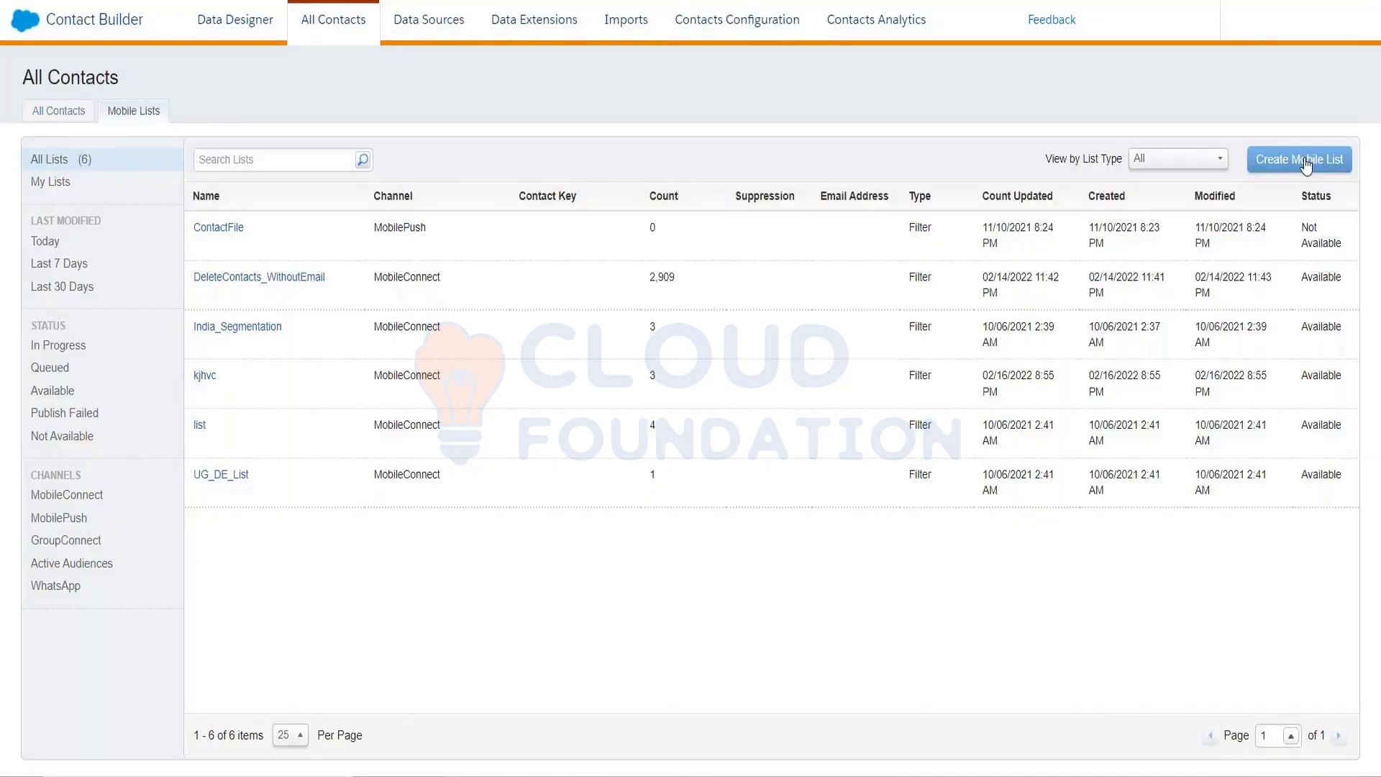
Create a new mobile list as a Filtered List on the MobilePush channel
{"action": "left_click", "coordinate": [1306, 161]}
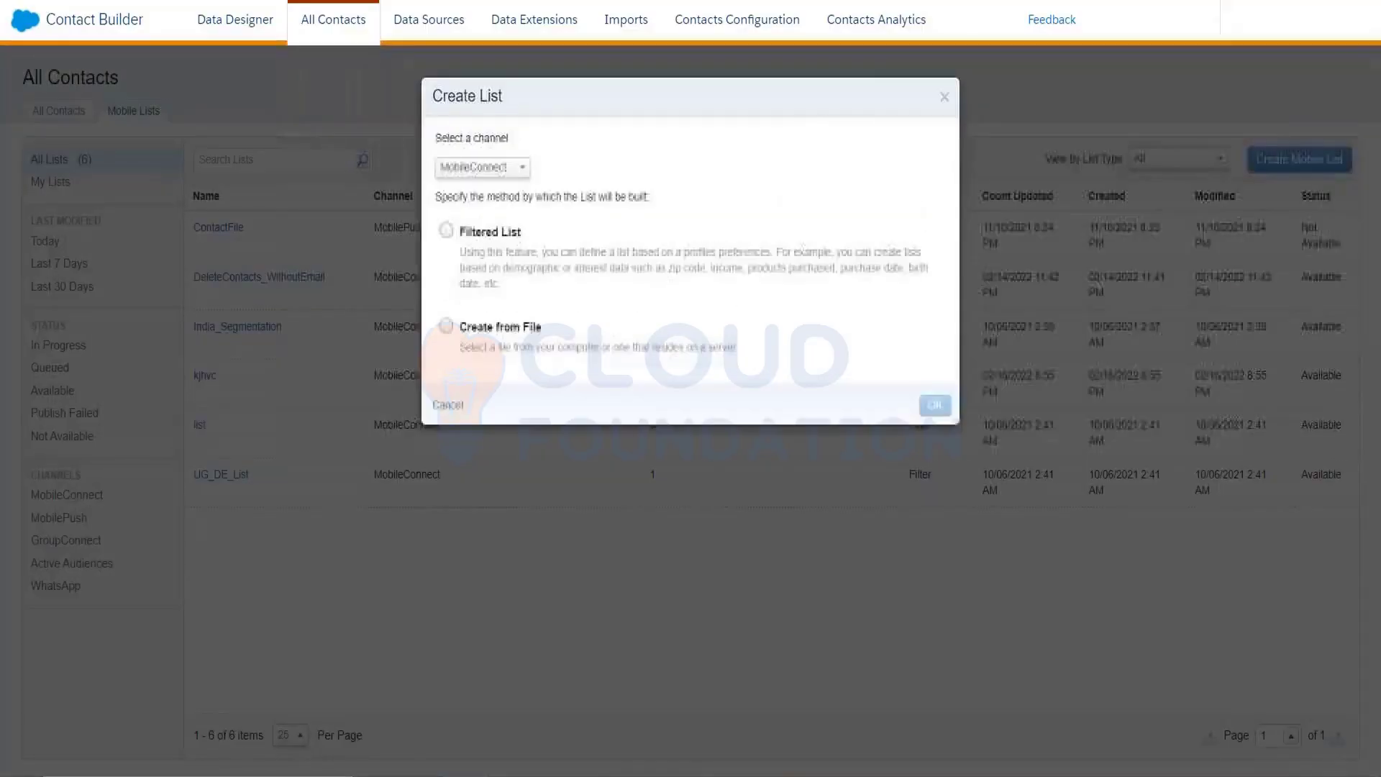
{"action": "left_click", "coordinate": [512, 173]}
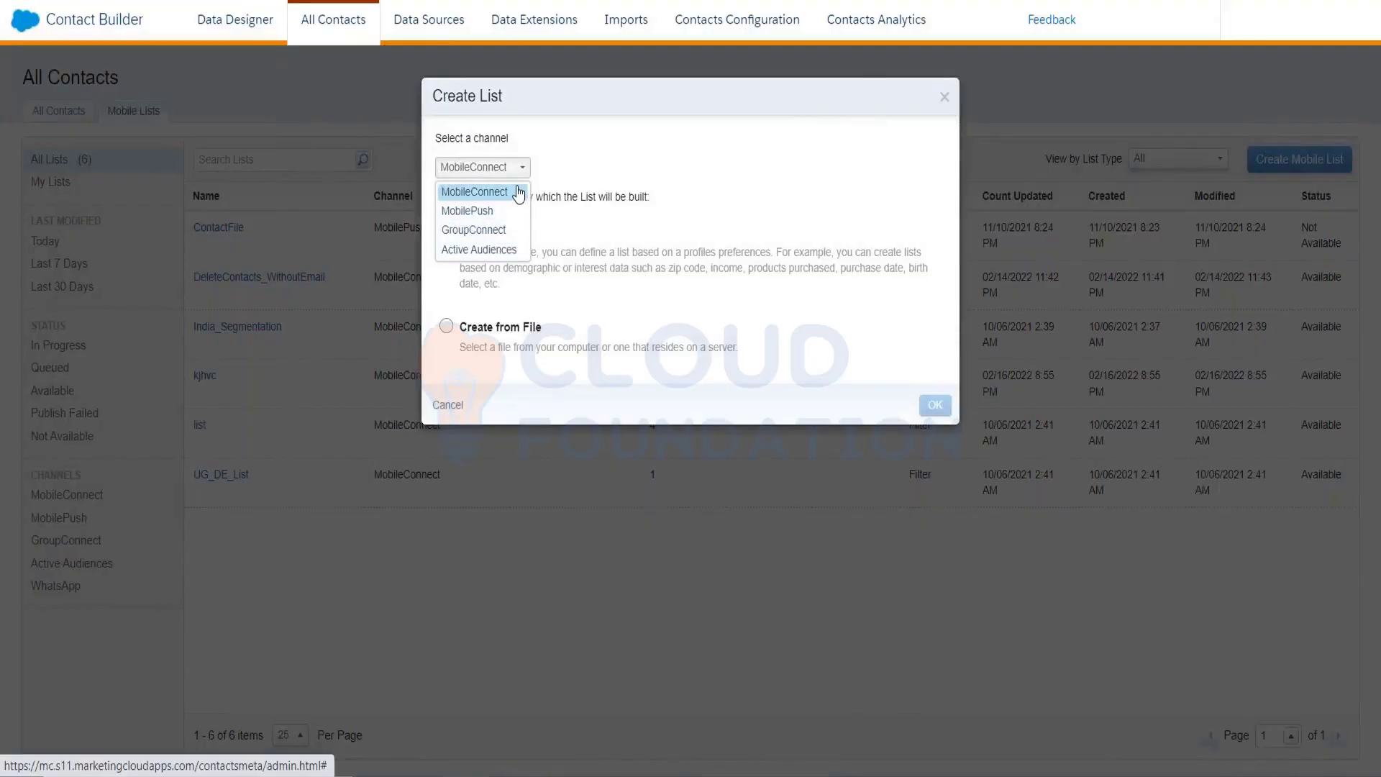
{"action": "left_click", "coordinate": [496, 211]}
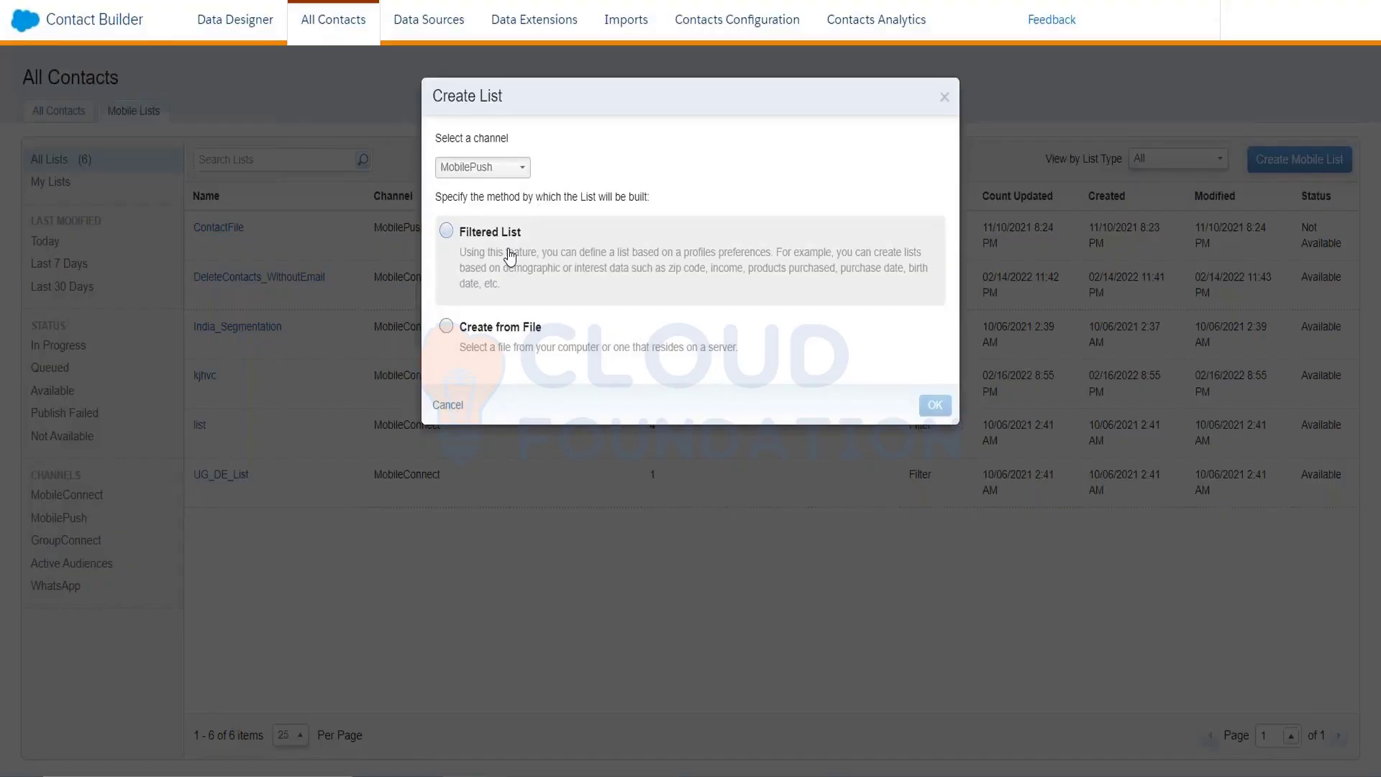
{"action": "left_click", "coordinate": [453, 235]}
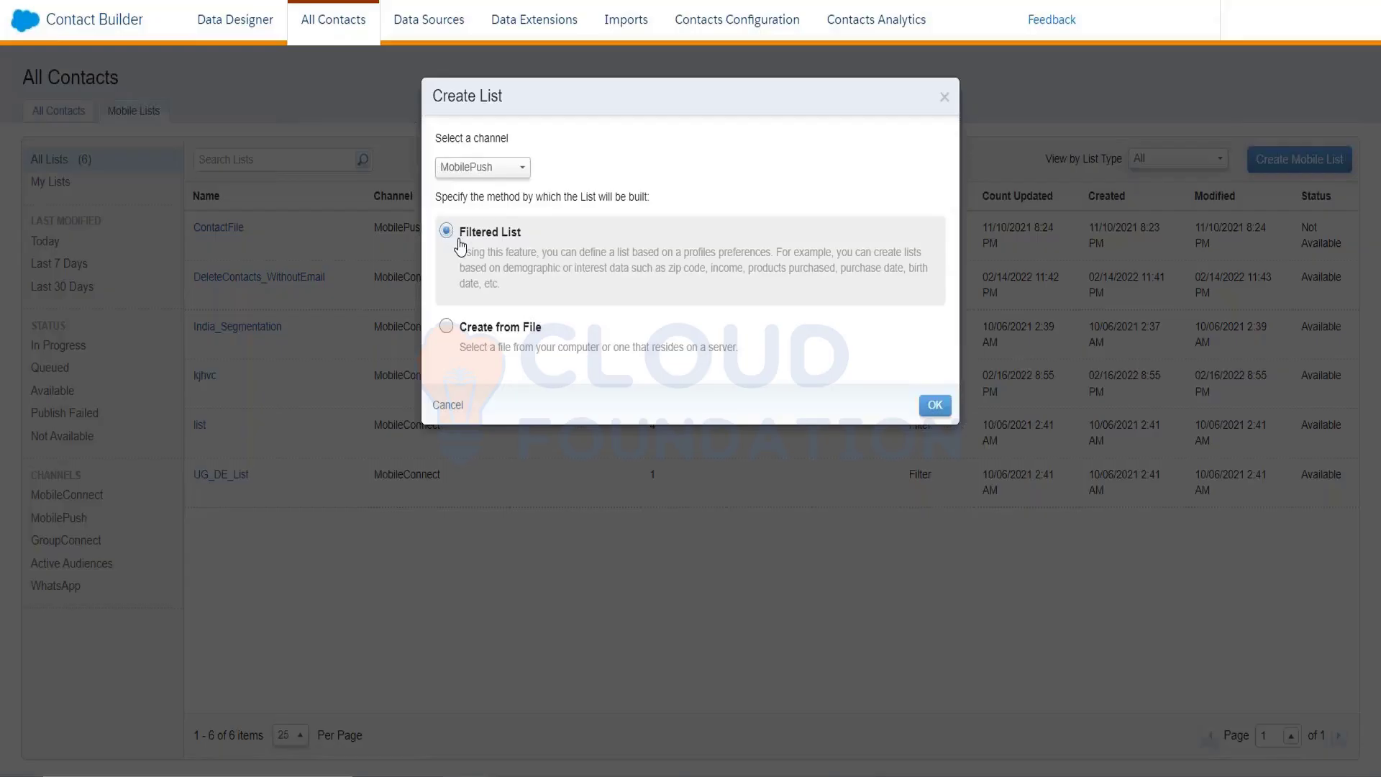
{"action": "left_click", "coordinate": [927, 412]}
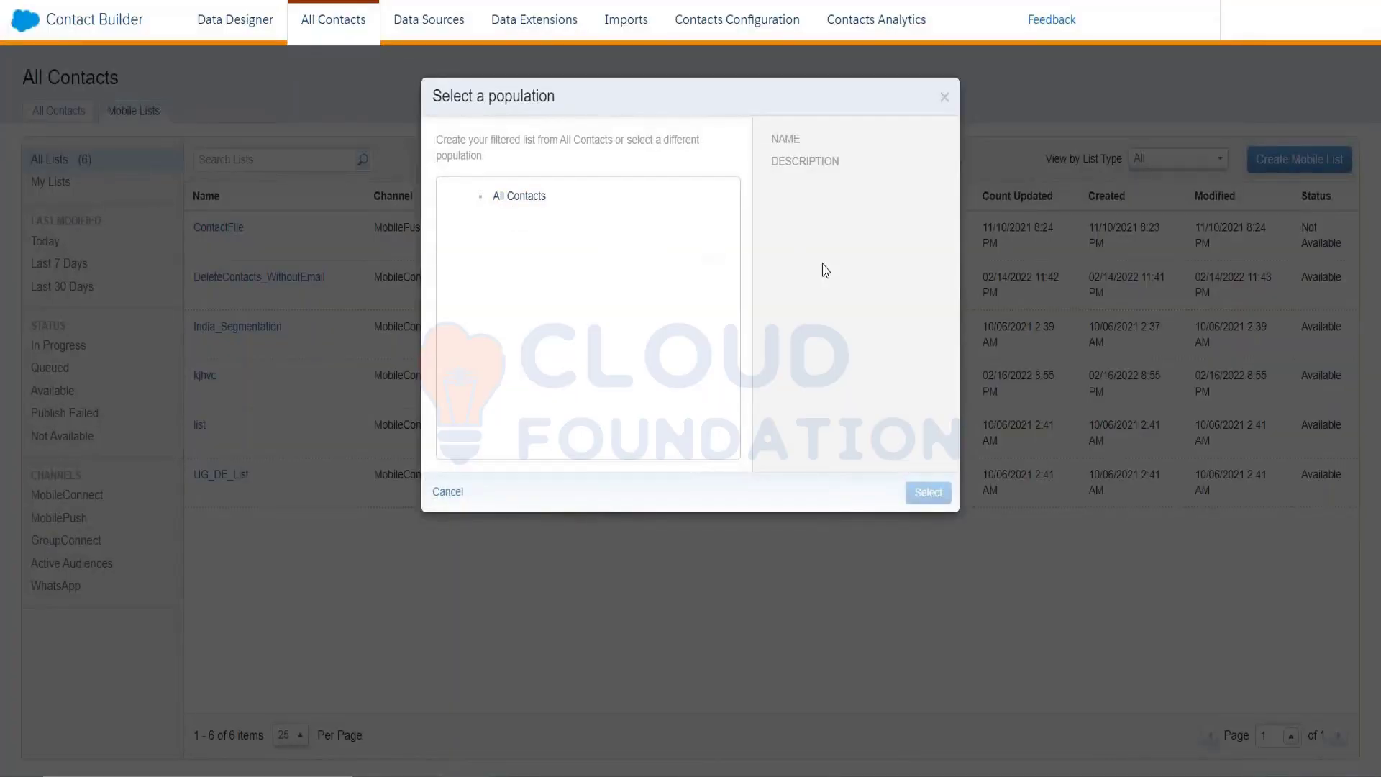
Use All Contacts as the starting population and open the filter builder
{"action": "left_click", "coordinate": [539, 209]}
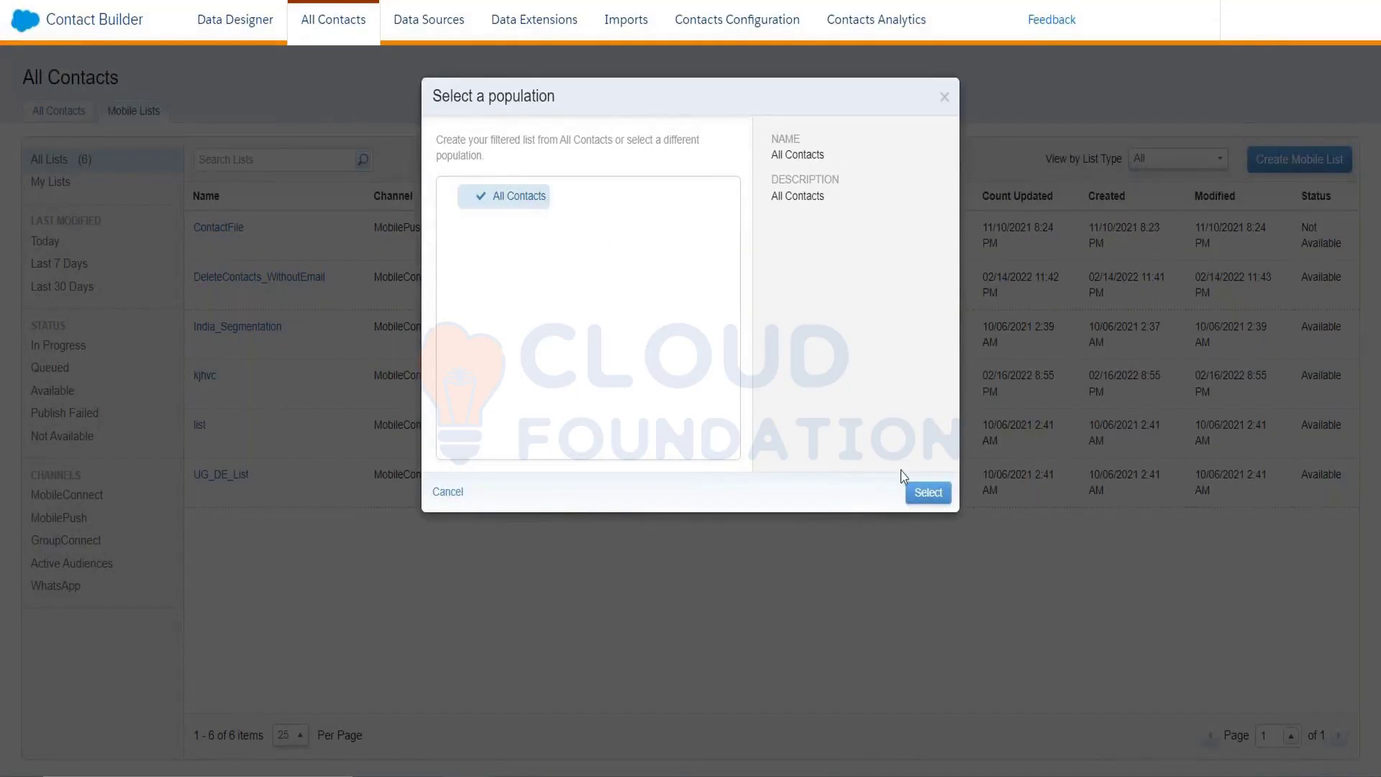
{"action": "left_click", "coordinate": [926, 493]}
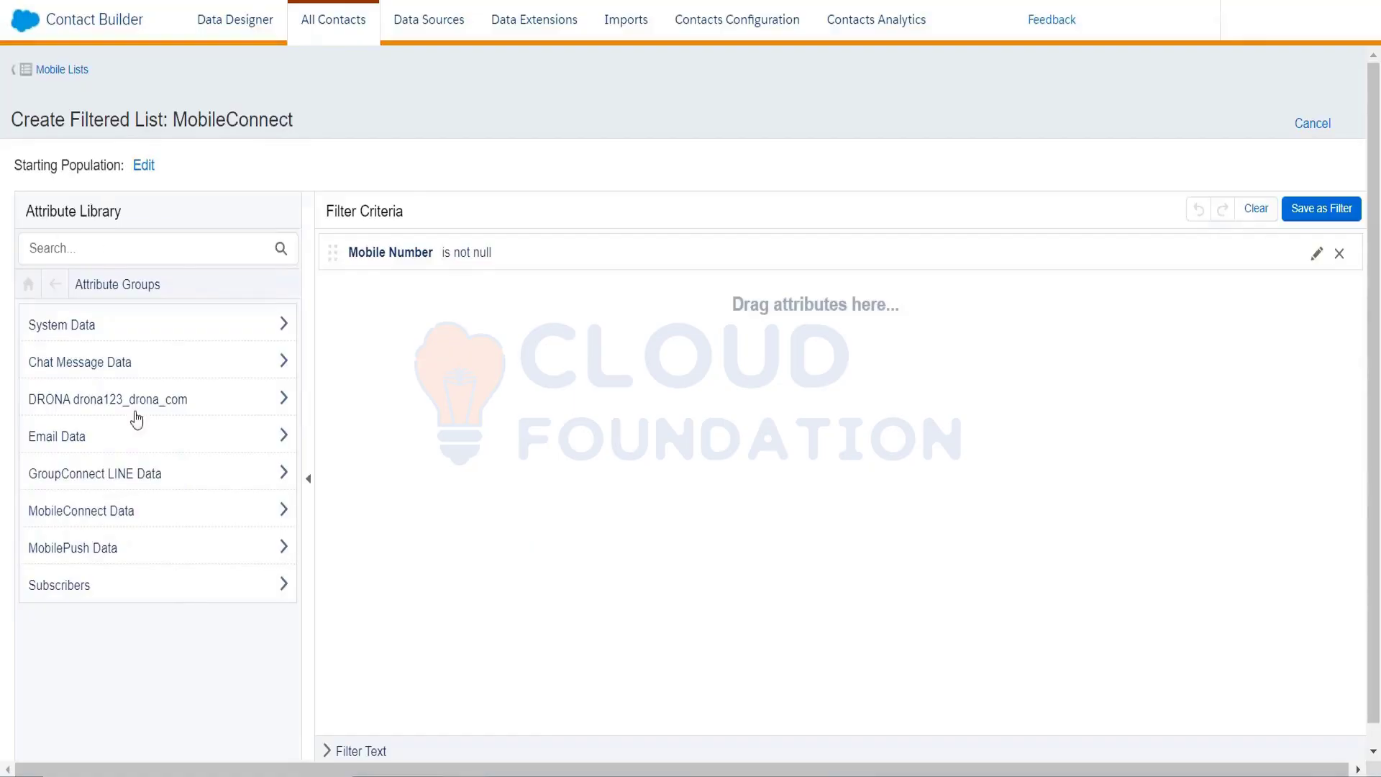
Expand MobileConnect Data to list the Demographics attributes Contact ID, Locale and Mobile Number
{"action": "left_click", "coordinate": [111, 522]}
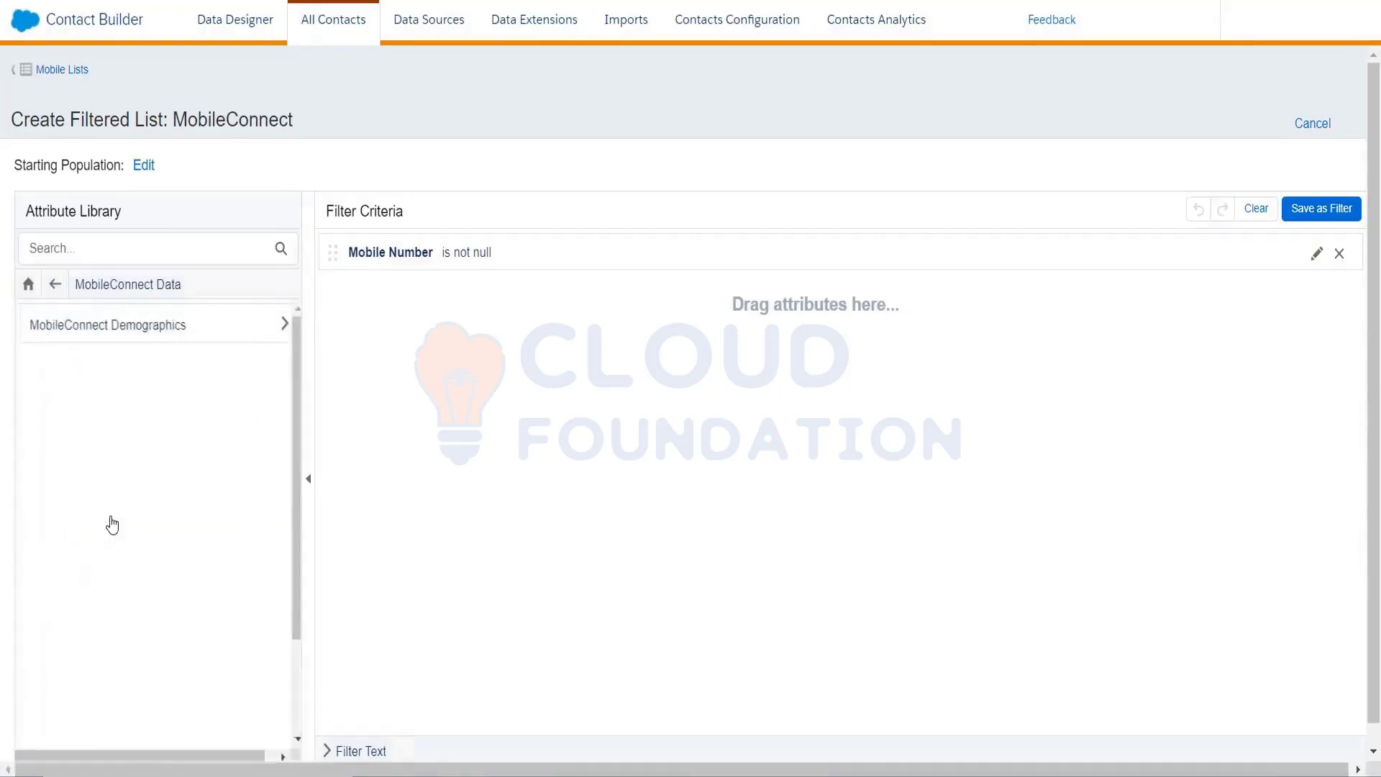
{"action": "left_click", "coordinate": [179, 340]}
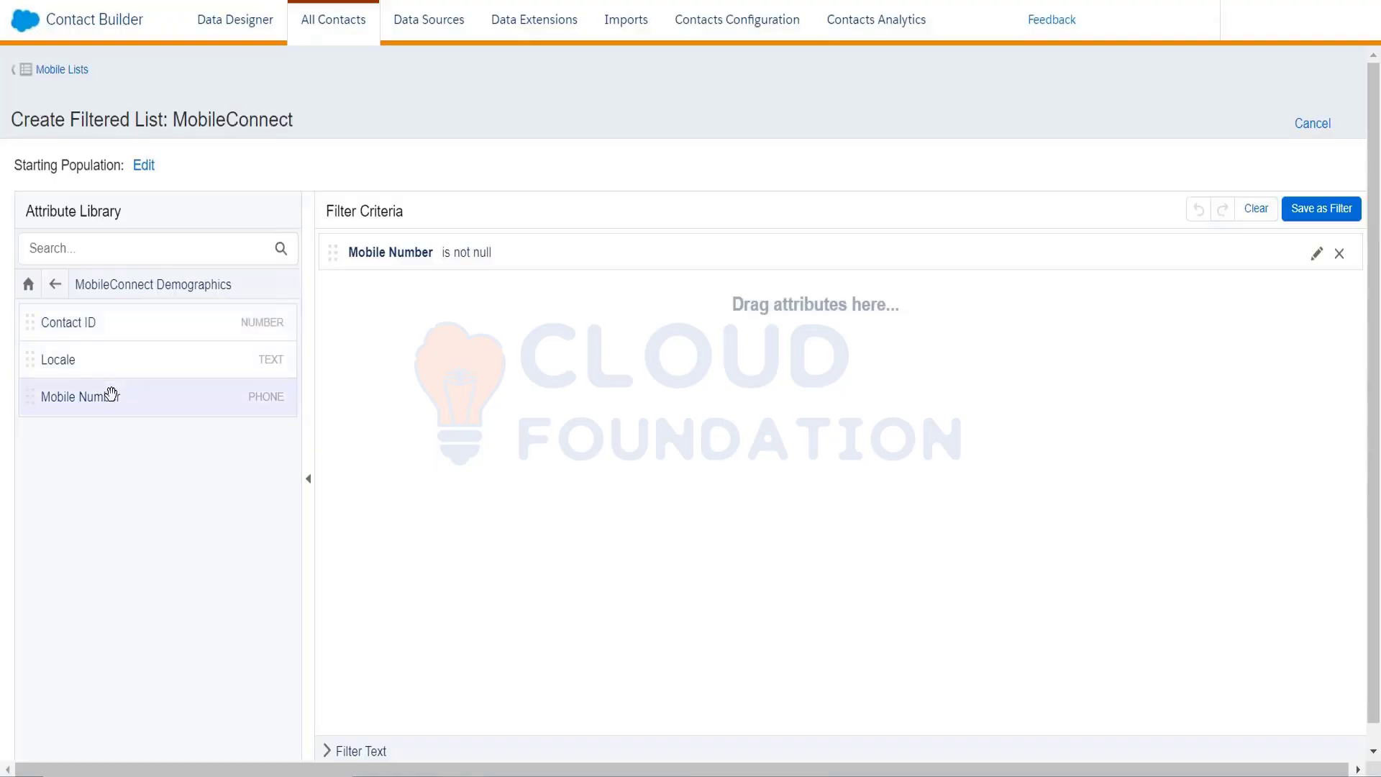
Swap the Mobile Number criterion for Locale equals IN and begin saving it as a filter
{"action": "left_click_drag", "start_coordinate": [111, 395], "coordinate": [89, 372]}
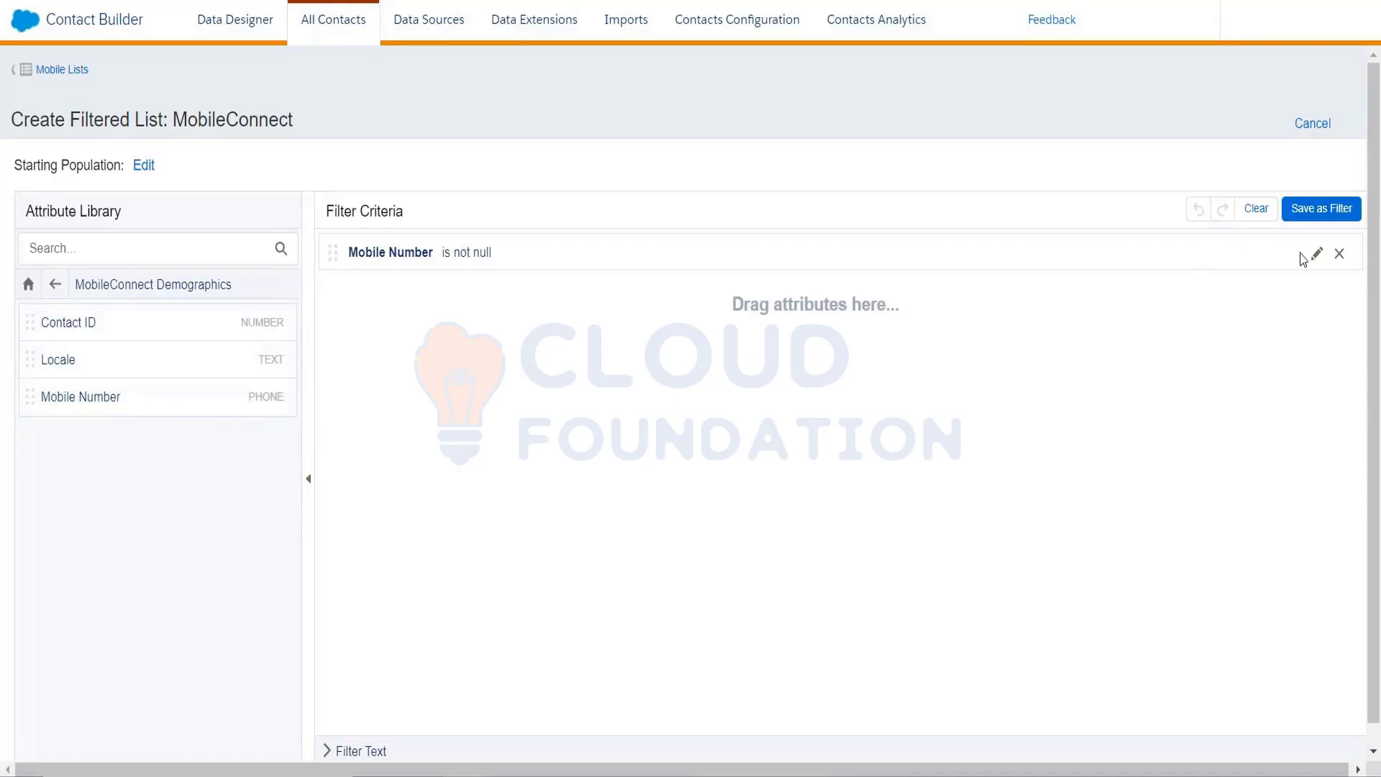
{"action": "left_click", "coordinate": [1340, 255]}
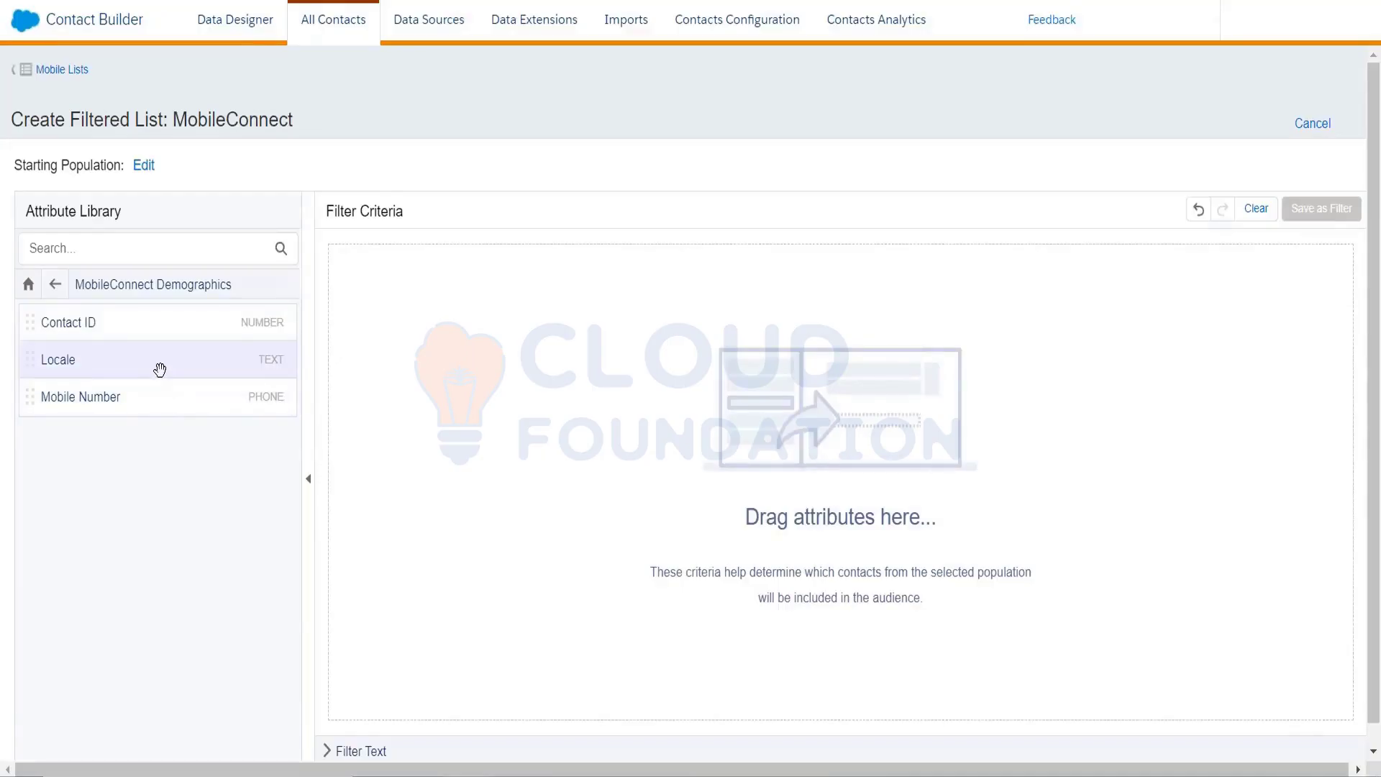
{"action": "left_click_drag", "start_coordinate": [159, 369], "coordinate": [360, 316]}
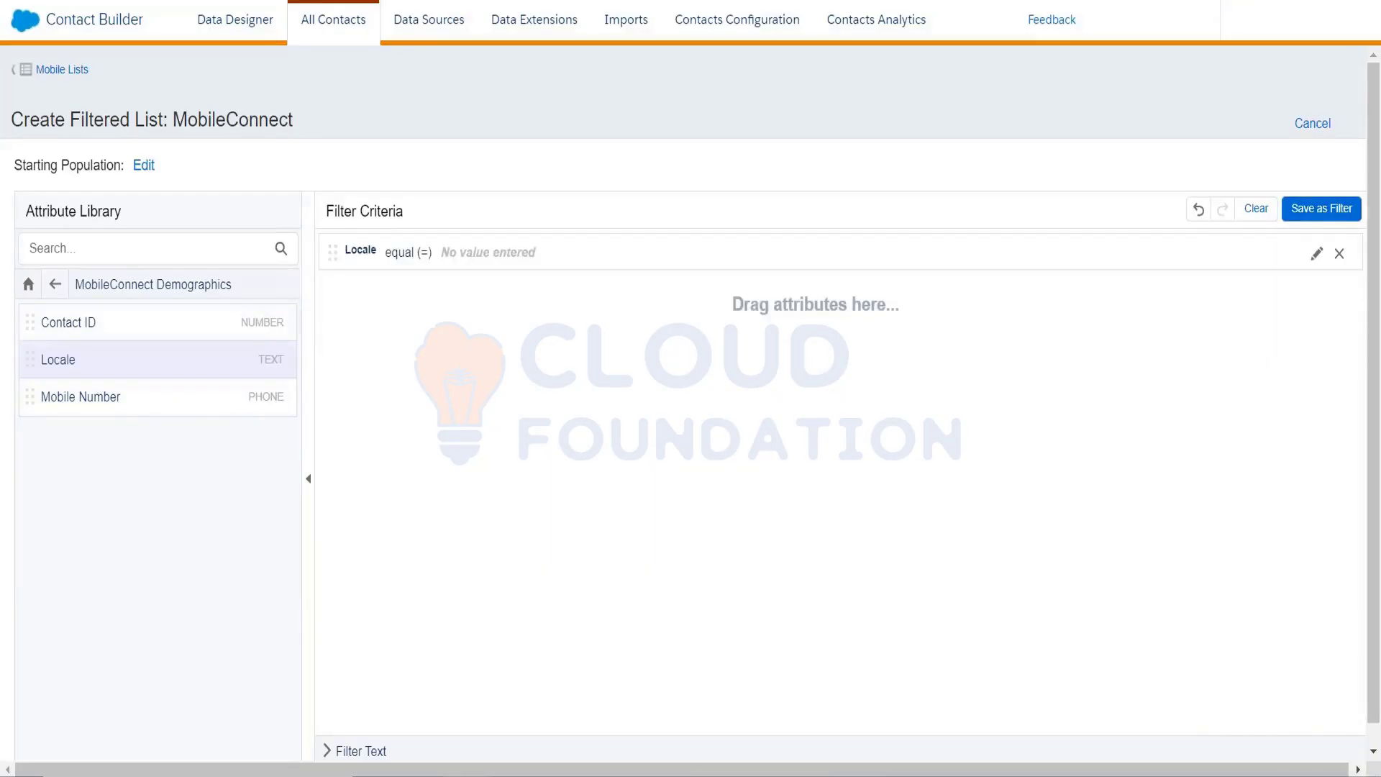
{"action": "left_click", "coordinate": [544, 261]}
{"action": "left_click", "coordinate": [608, 302]}
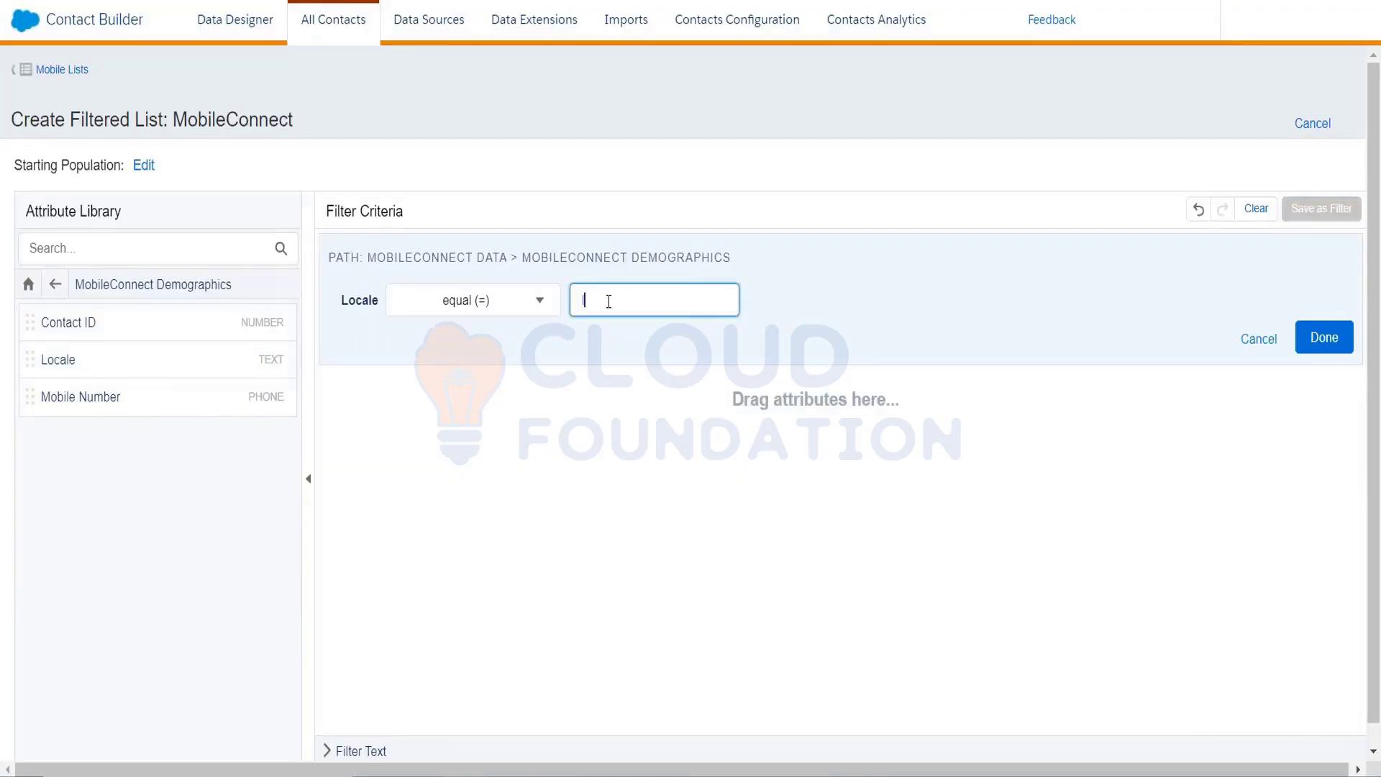
{"action": "type", "text": "IN"}
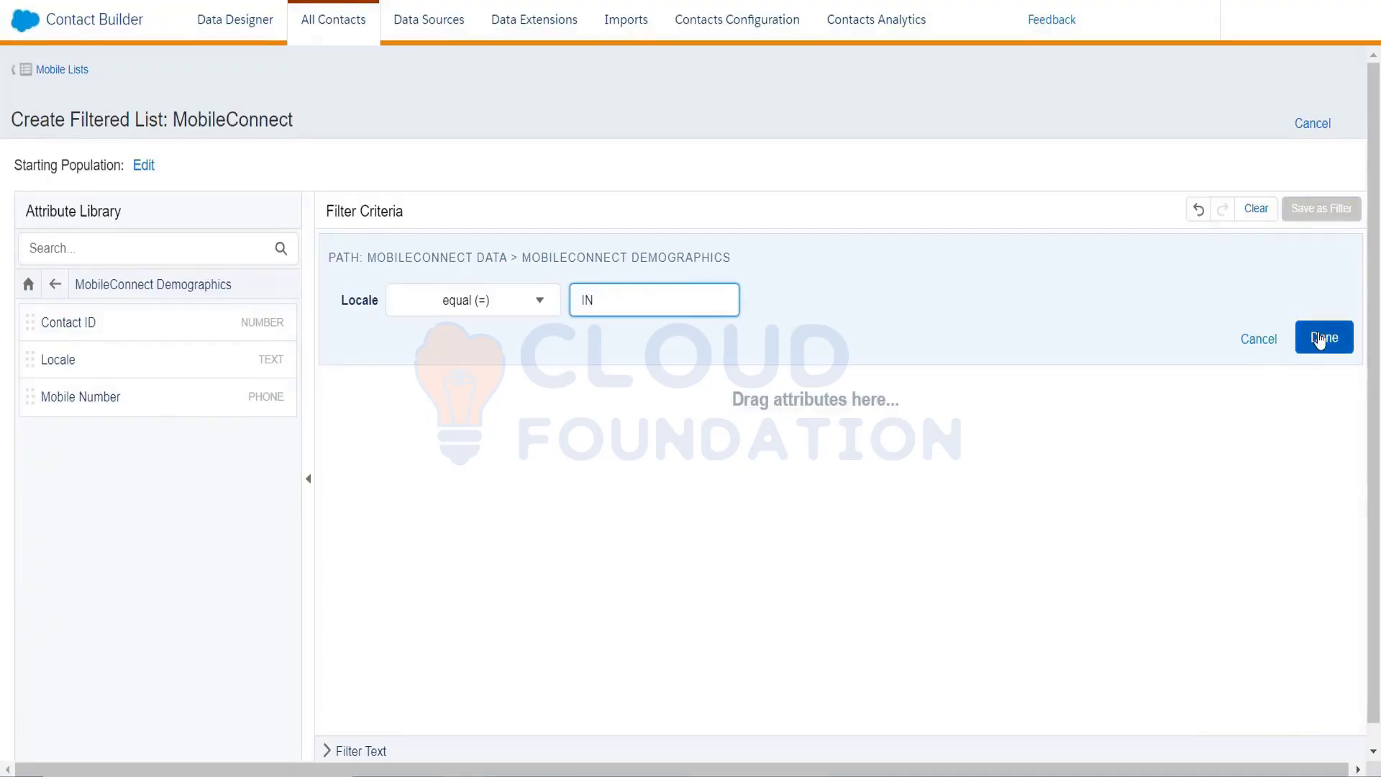
{"action": "left_click", "coordinate": [1324, 337]}
{"action": "left_click", "coordinate": [1301, 201]}
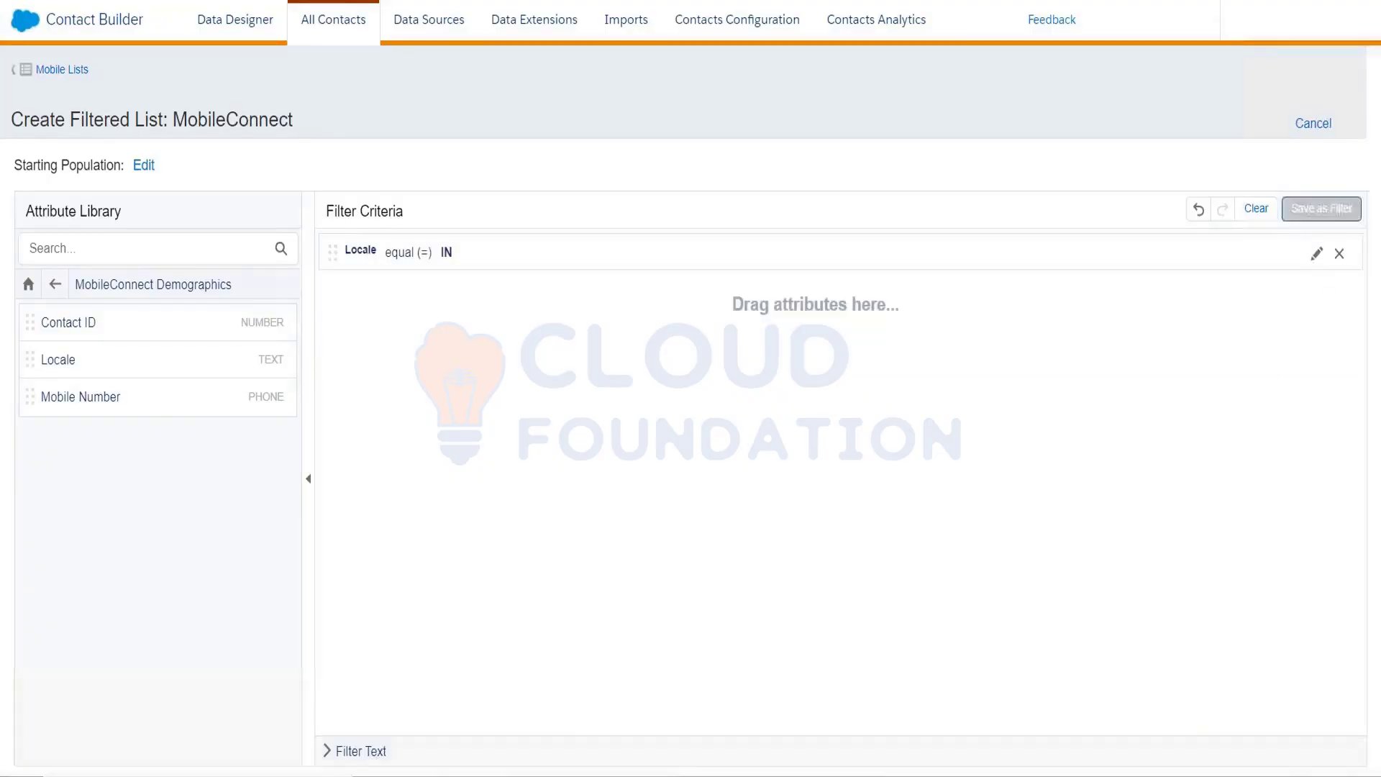
{"action": "left_click", "coordinate": [748, 167]}
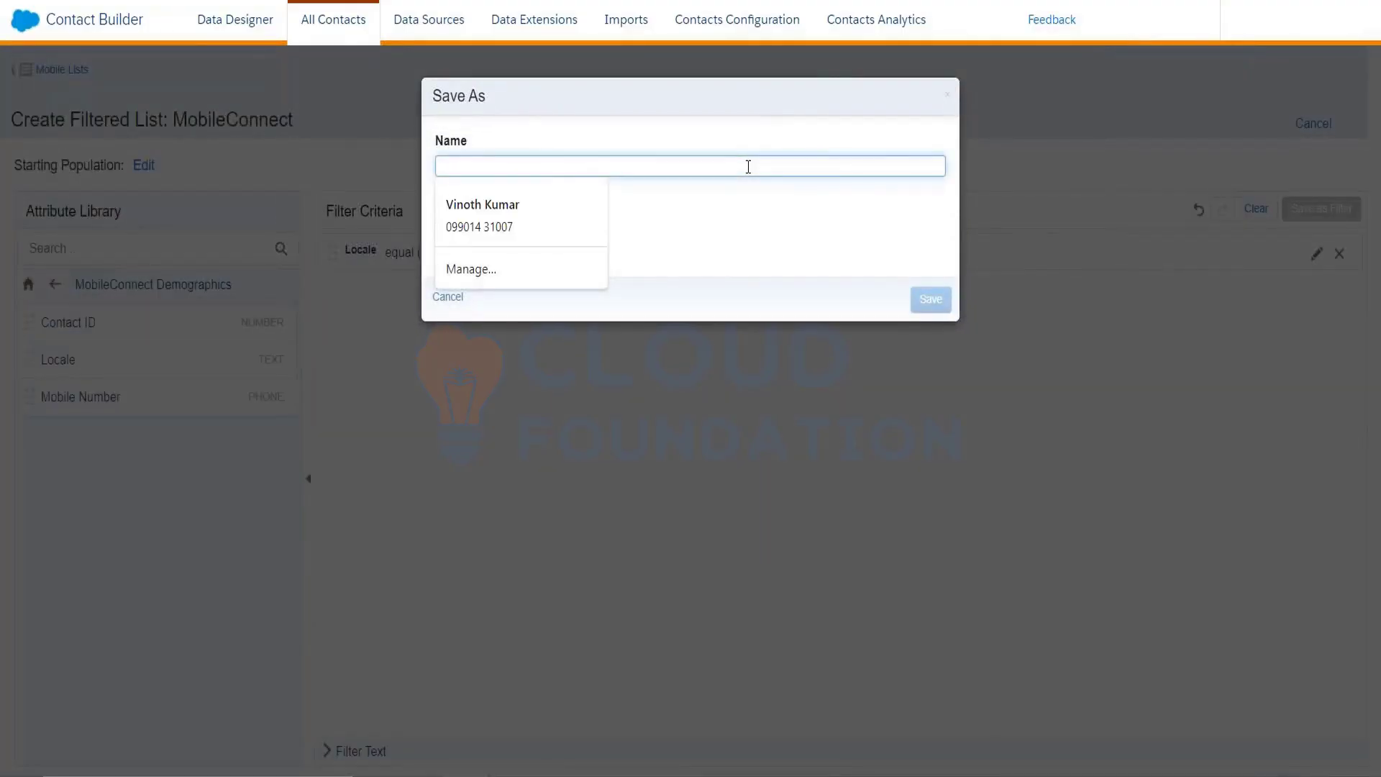
Name the filtered list India_Customers_MC and save it, yielding 3 contacts
{"action": "type", "text": "In"}
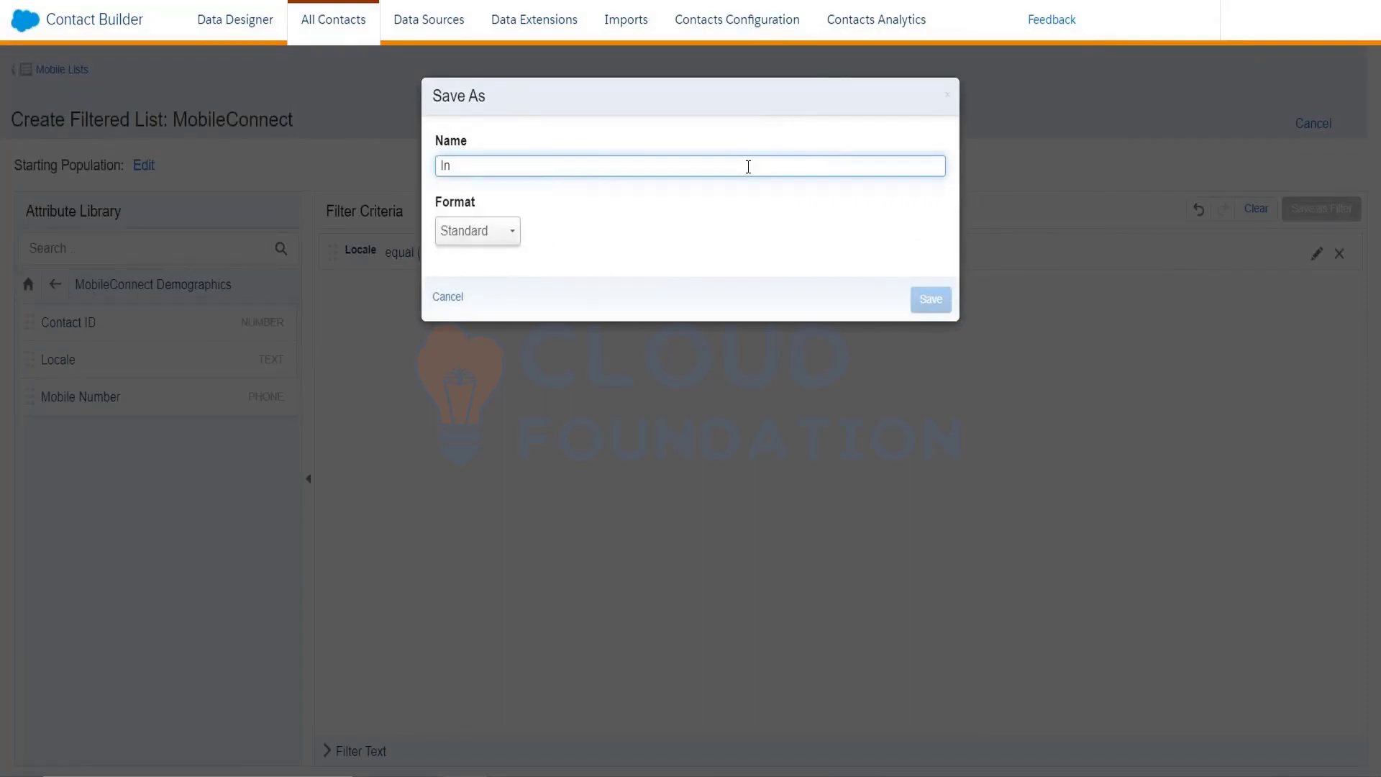
{"action": "type", "text": "dia_Customers_MC"}
{"action": "left_click", "coordinate": [920, 300]}
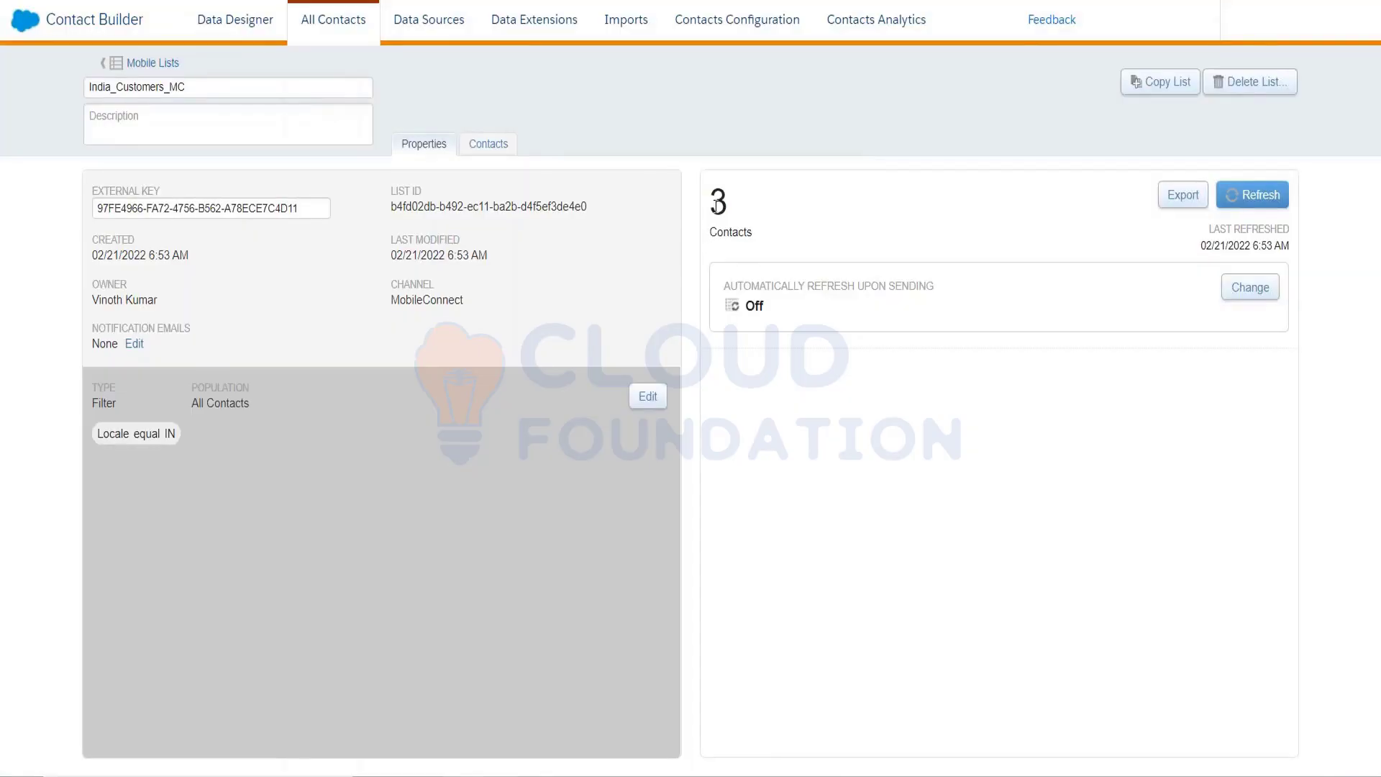
{"action": "left_click", "coordinate": [501, 148]}
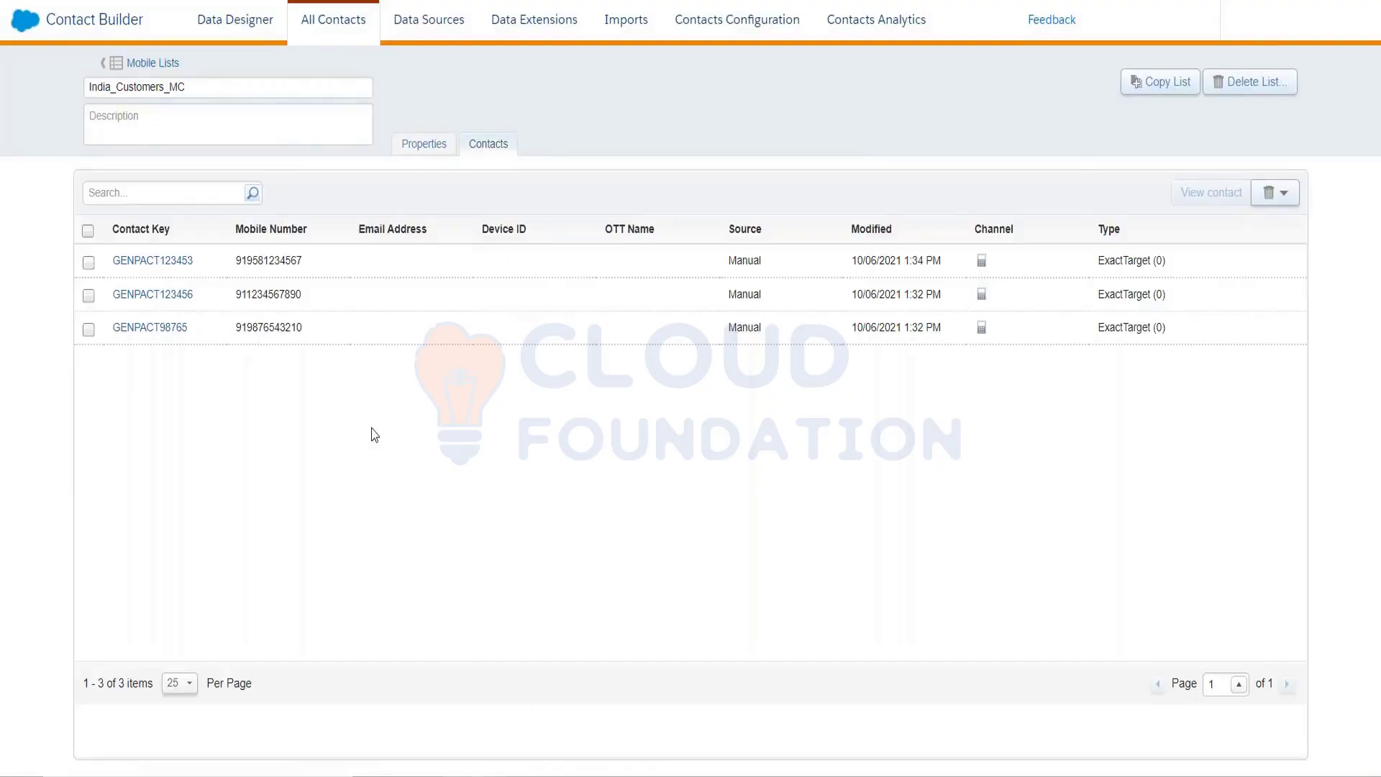
{"action": "left_click", "coordinate": [424, 147]}
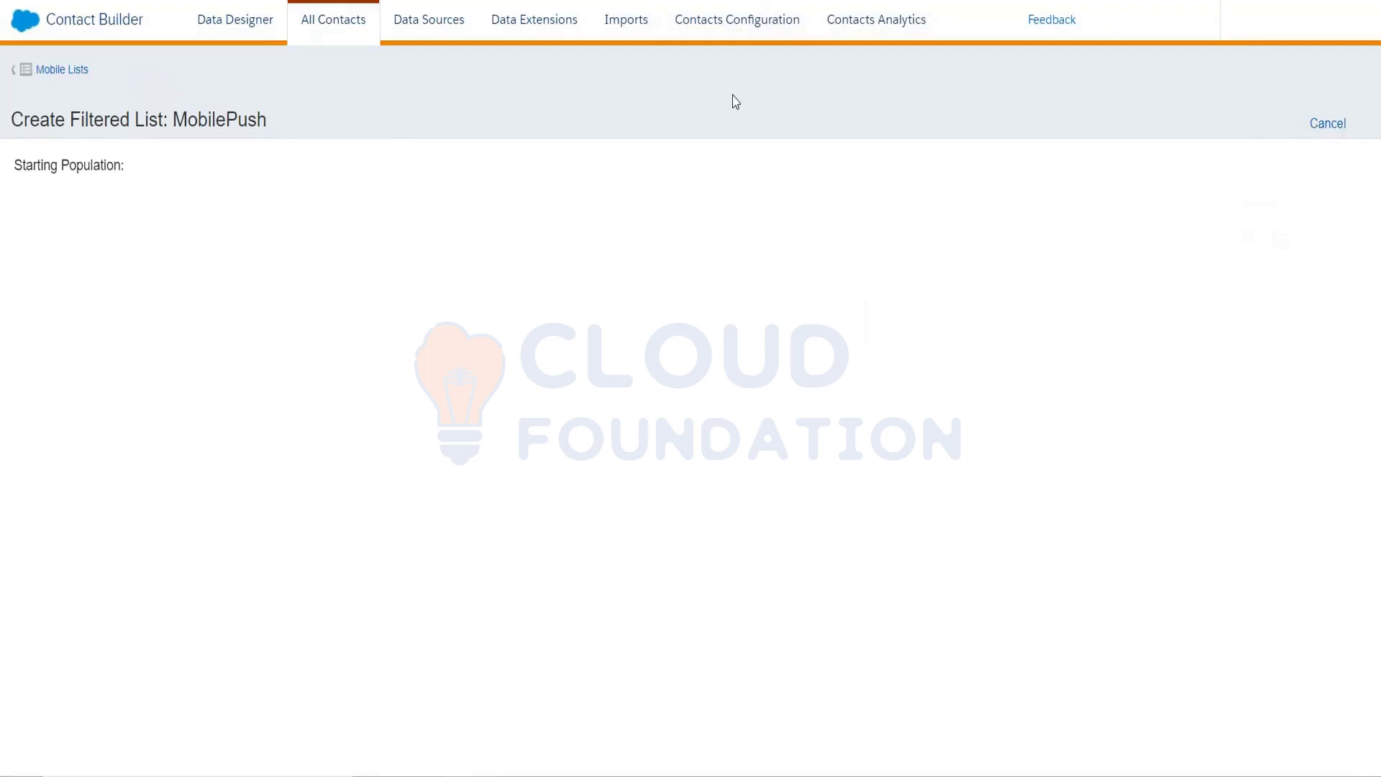
Go back to the Mobile Lists overview using the breadcrumb link
{"action": "left_click", "coordinate": [37, 70]}
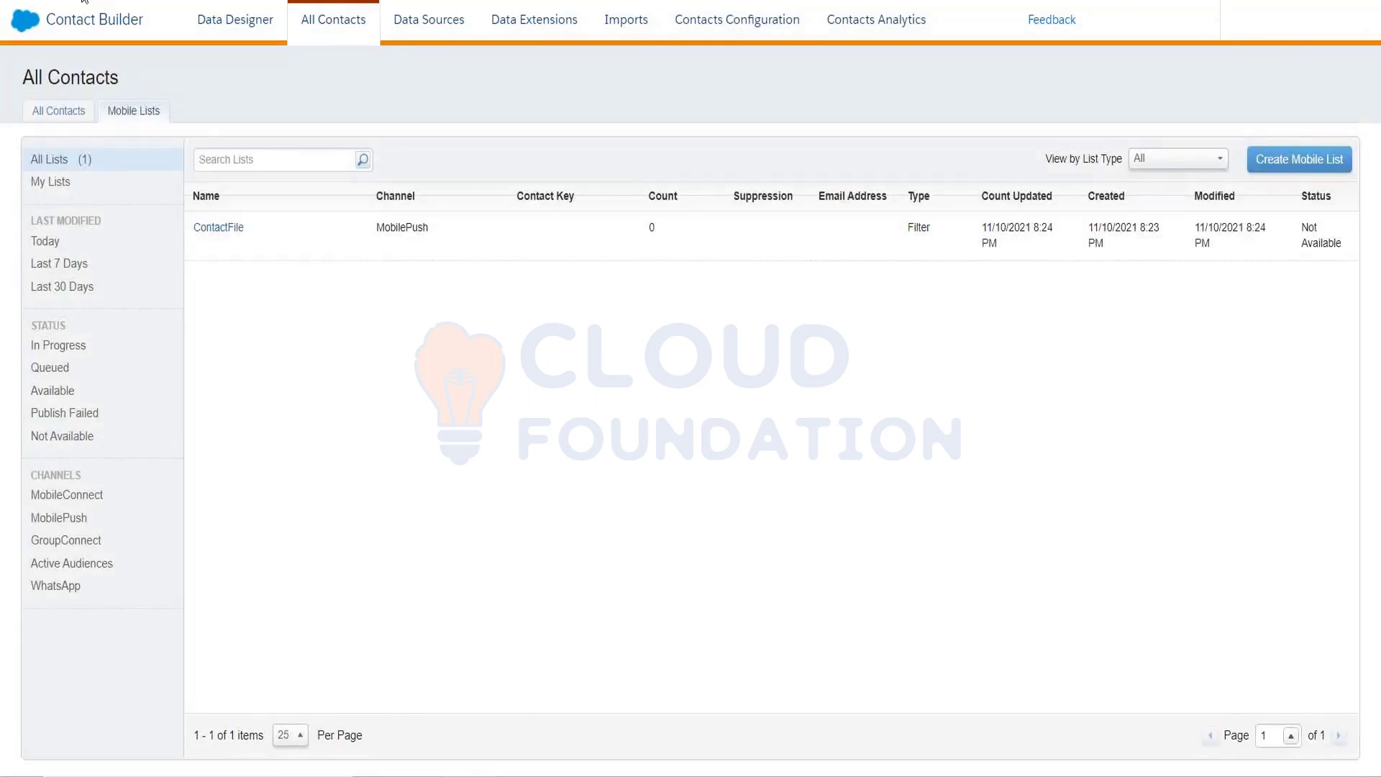
Start another MobilePush filtered list, then view the Data Designer attribute-group map
{"action": "left_click", "coordinate": [1263, 164]}
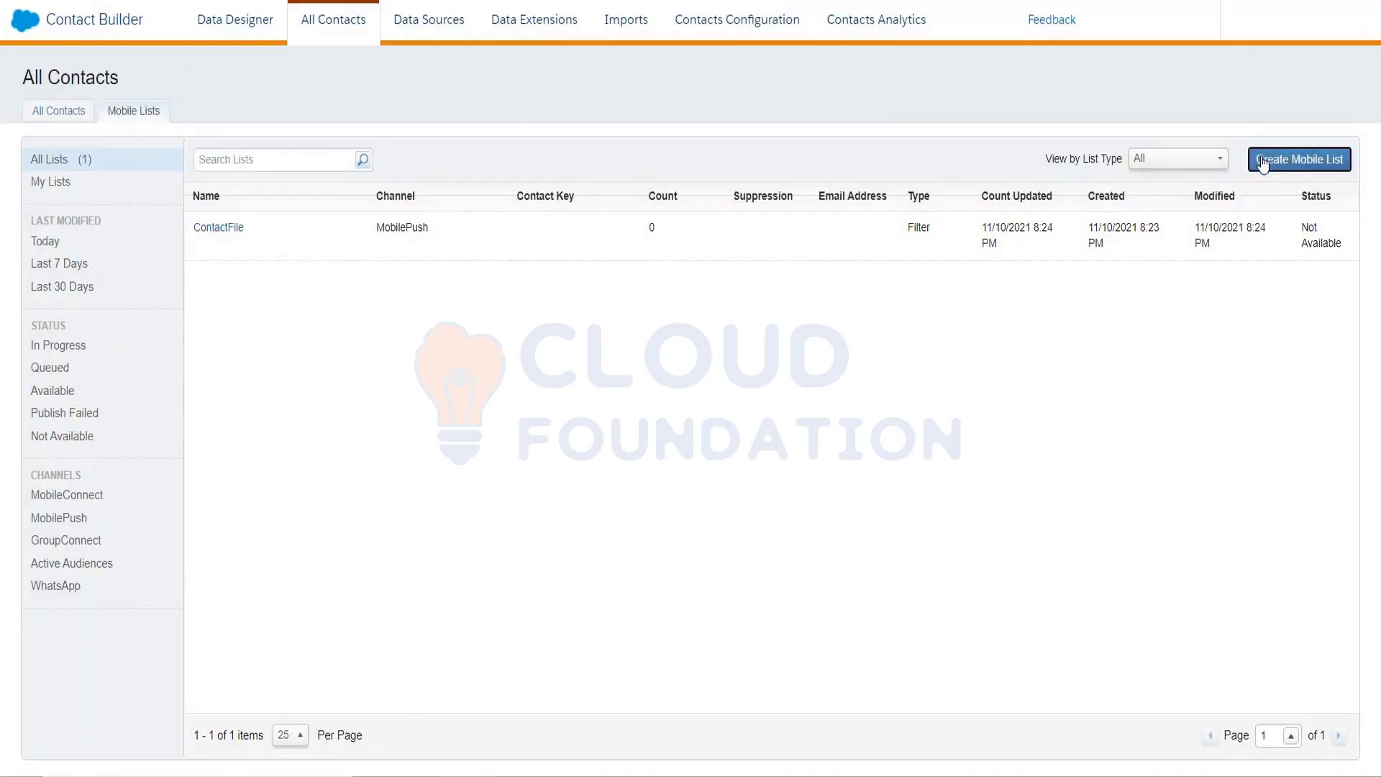
{"action": "left_click", "coordinate": [507, 239]}
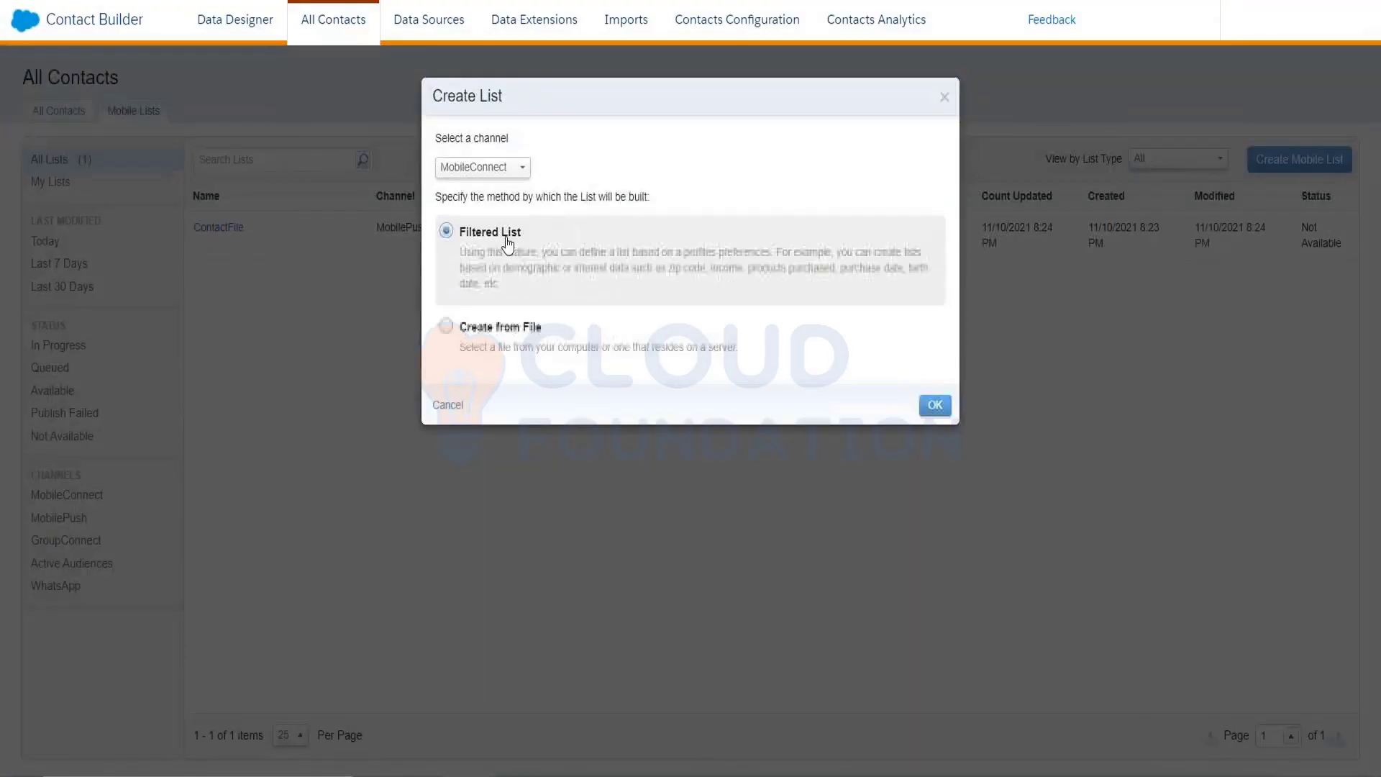
{"action": "left_click", "coordinate": [512, 168]}
{"action": "left_click", "coordinate": [515, 208]}
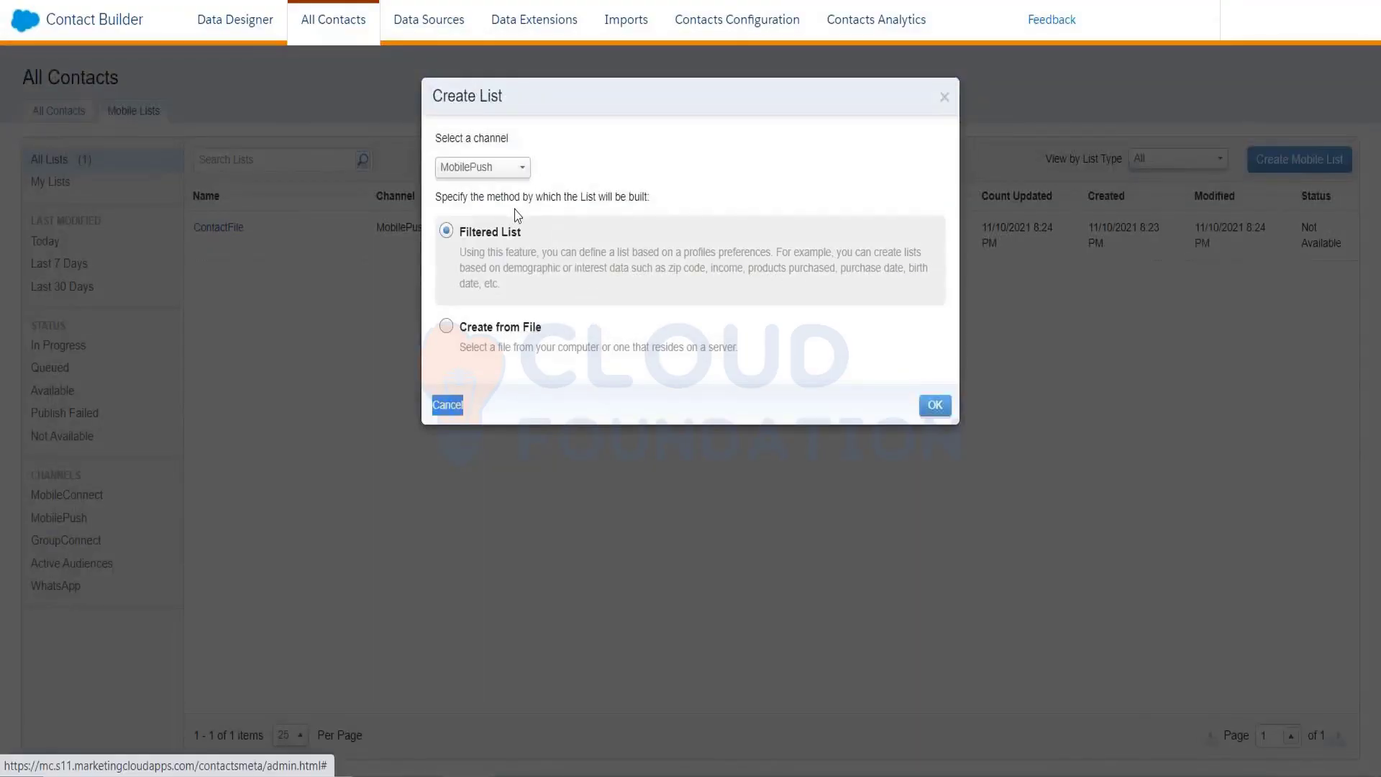
{"action": "left_click", "coordinate": [935, 406]}
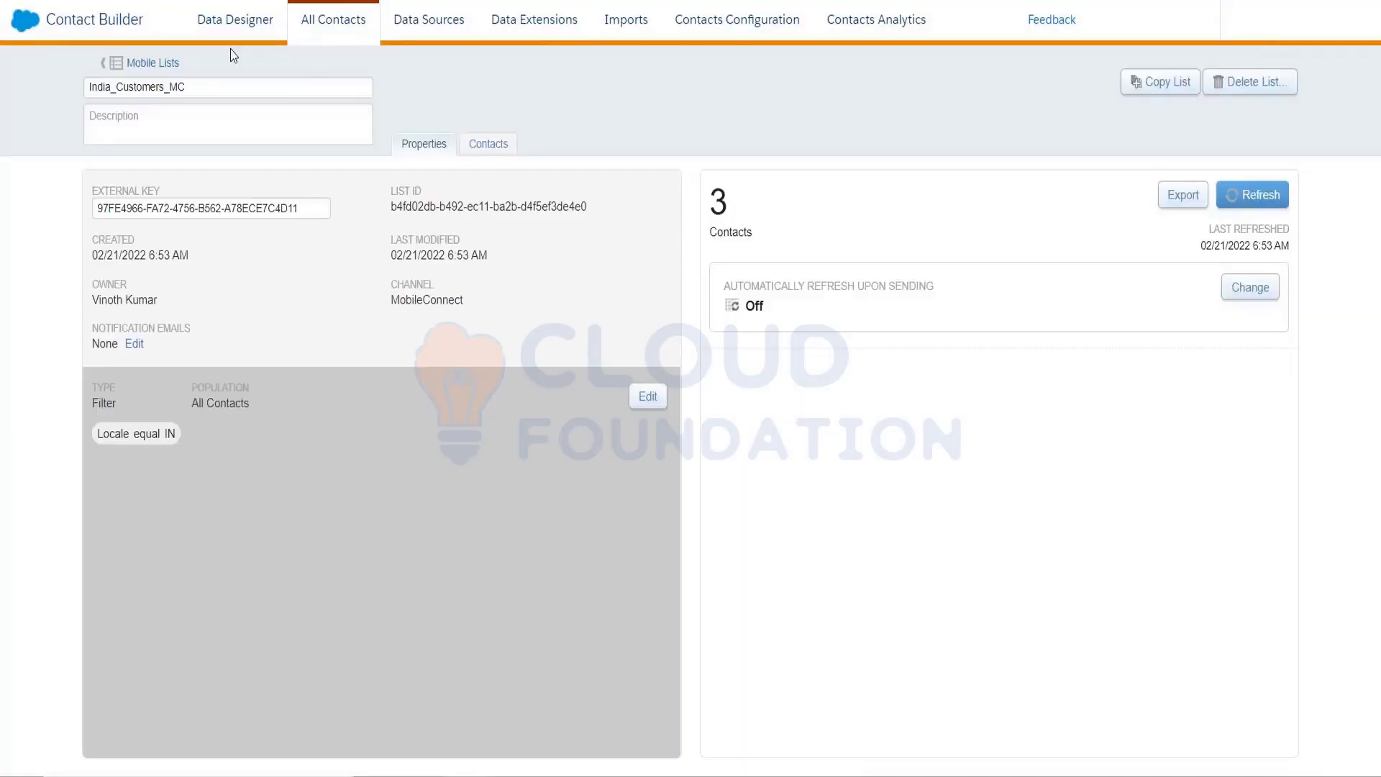
{"action": "left_click", "coordinate": [316, 39]}
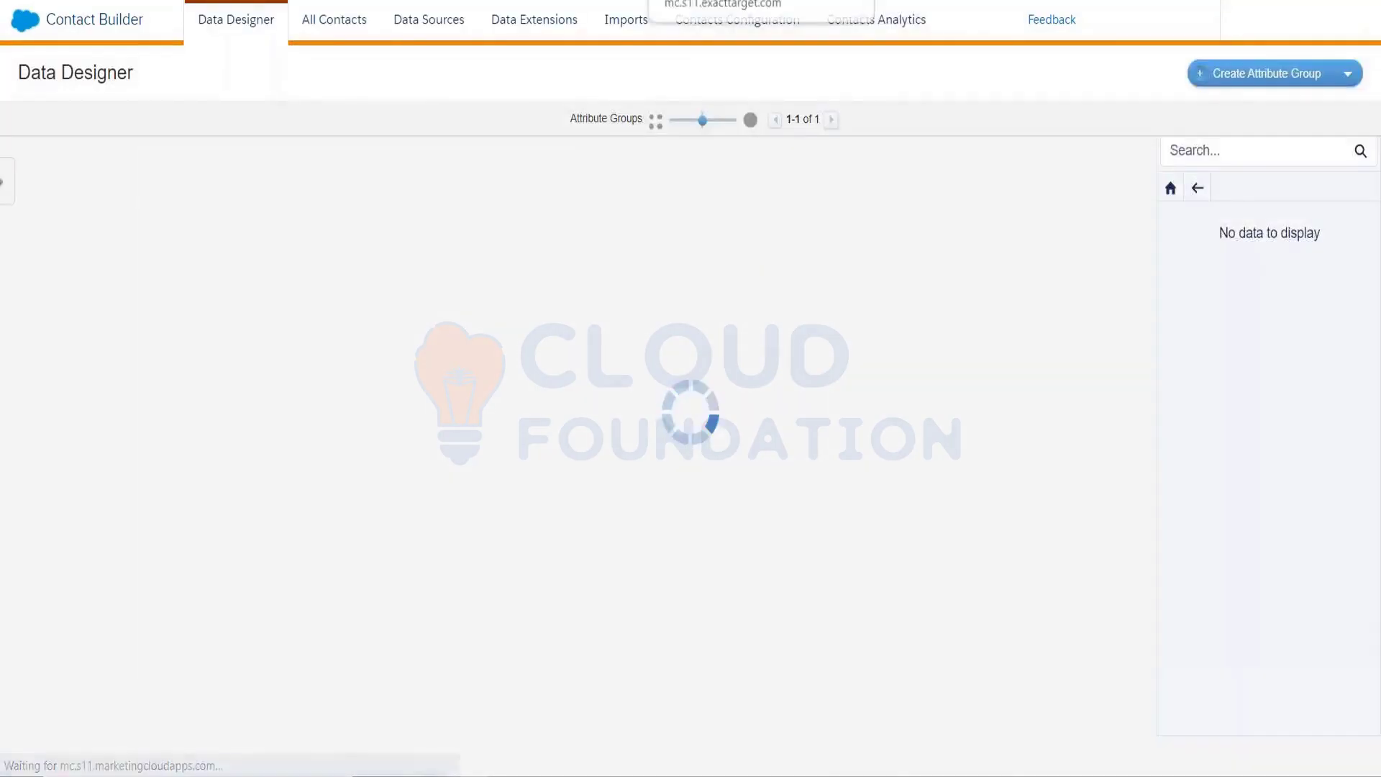
Return to the Mobile Lists tab showing all seven lists, including India_Customers_MC
{"action": "left_click", "coordinate": [348, 31]}
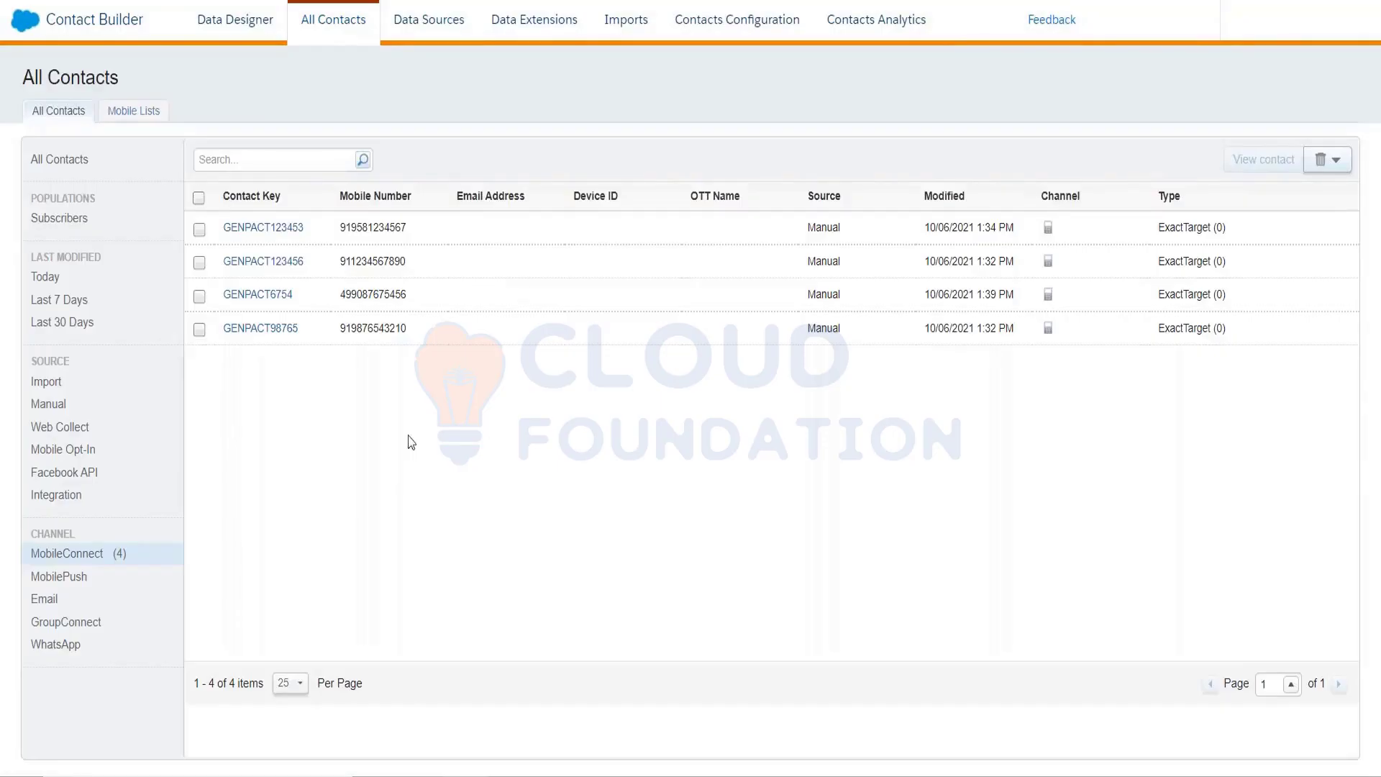
{"action": "left_click", "coordinate": [152, 113]}
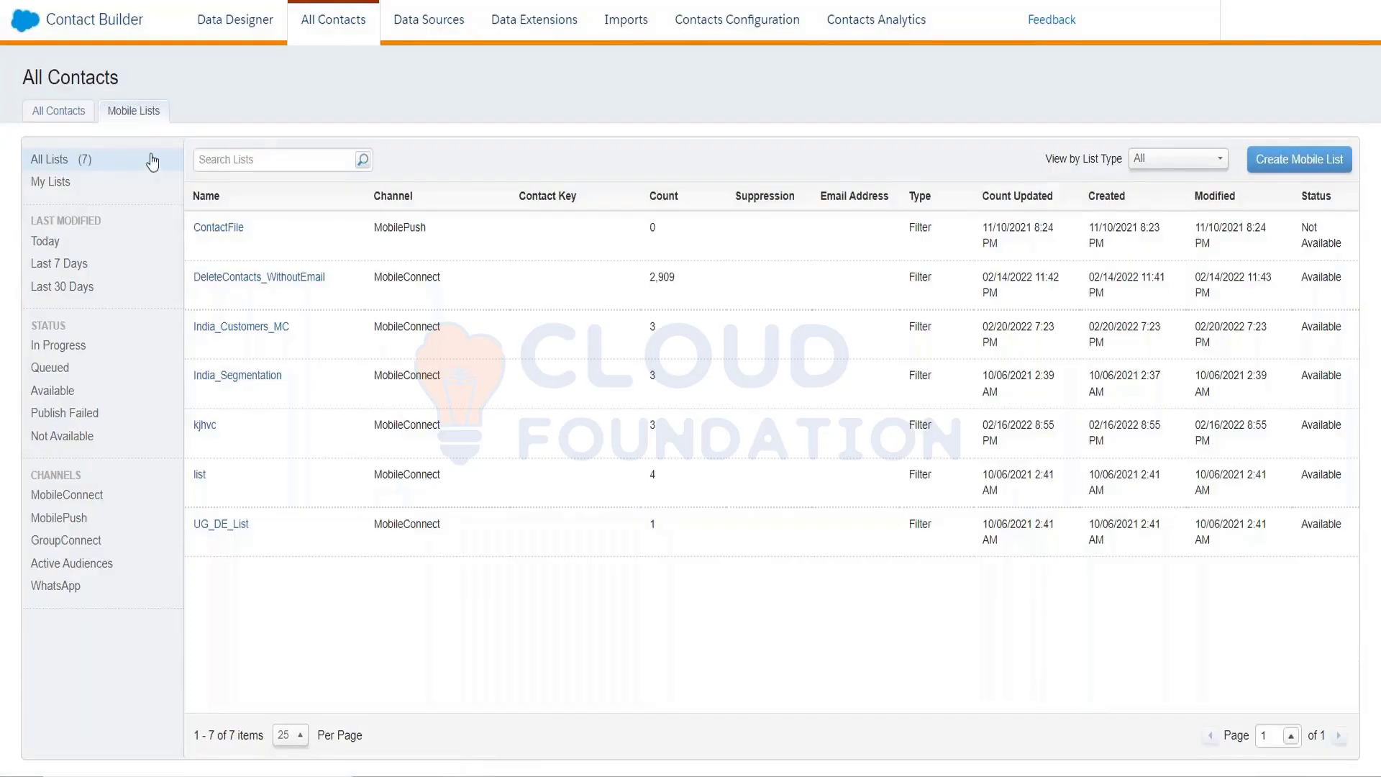
{"action": "left_click", "coordinate": [1299, 160]}
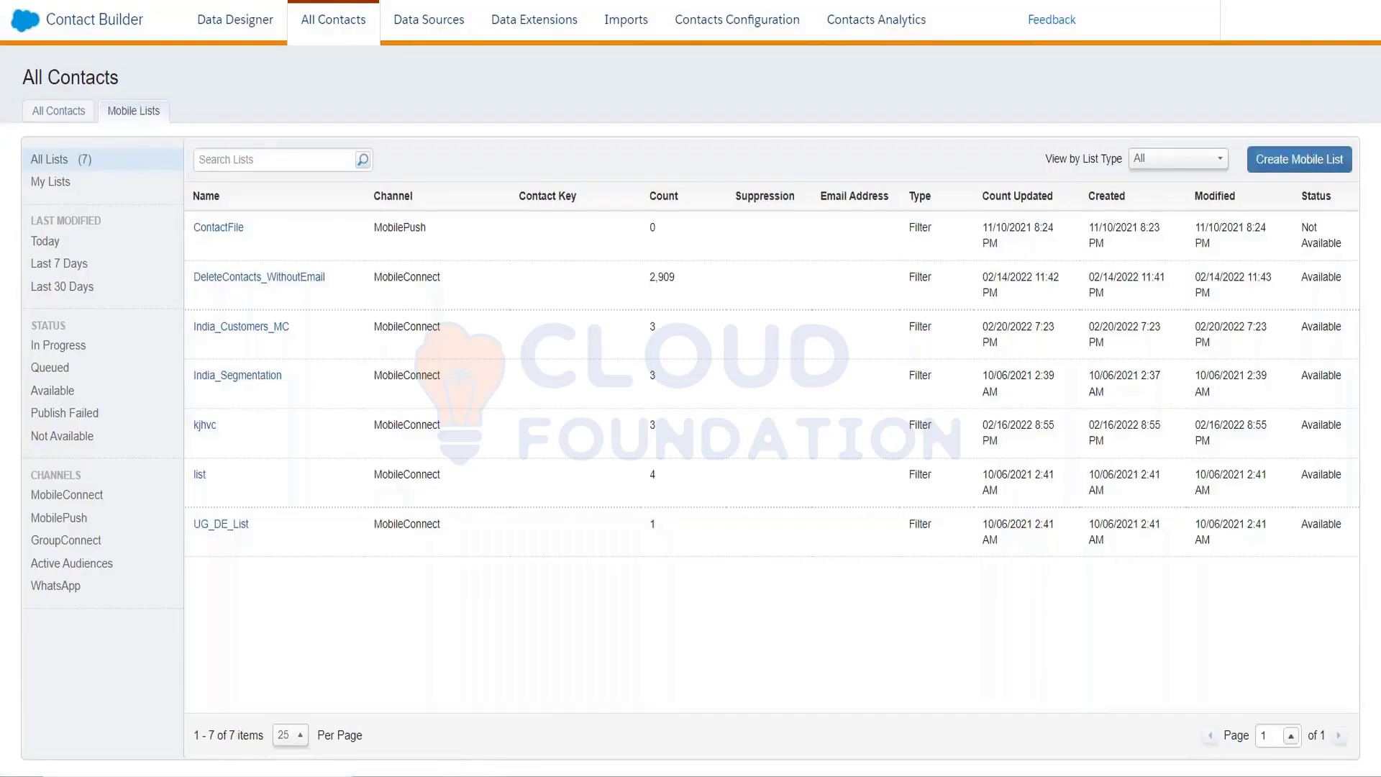
Choose Filtered List with the MobilePush channel and confirm to open a fresh filter page
{"action": "left_click", "coordinate": [569, 233]}
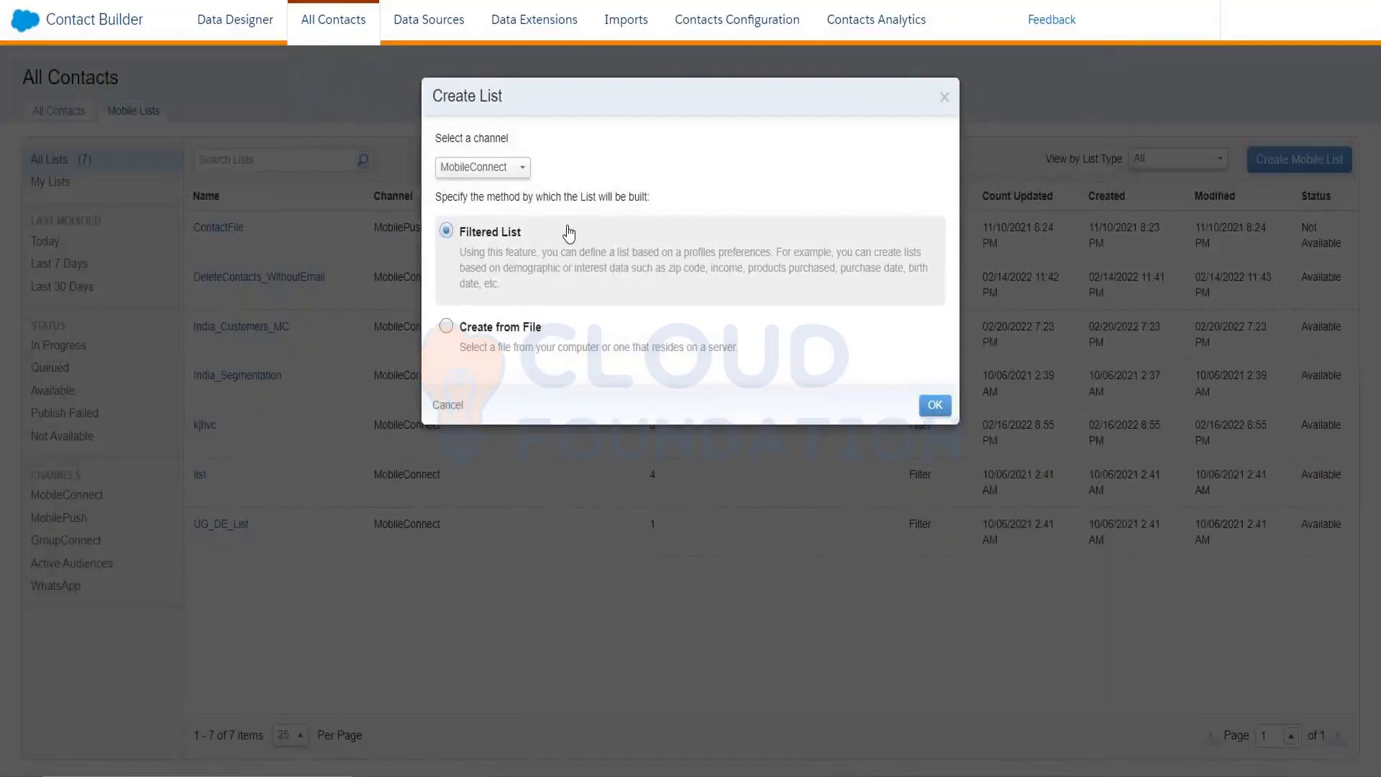
{"action": "left_click", "coordinate": [503, 170]}
{"action": "left_click", "coordinate": [488, 216]}
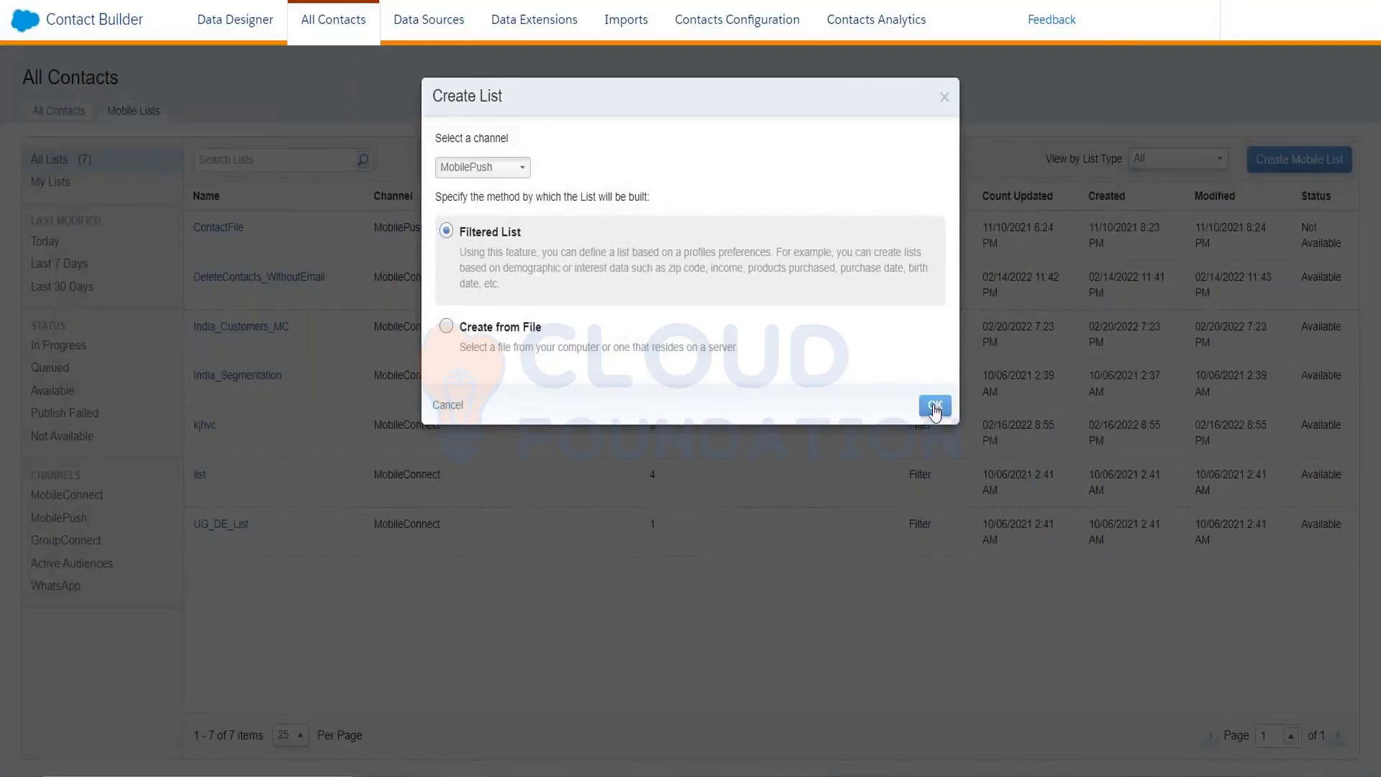
{"action": "left_click", "coordinate": [933, 405]}
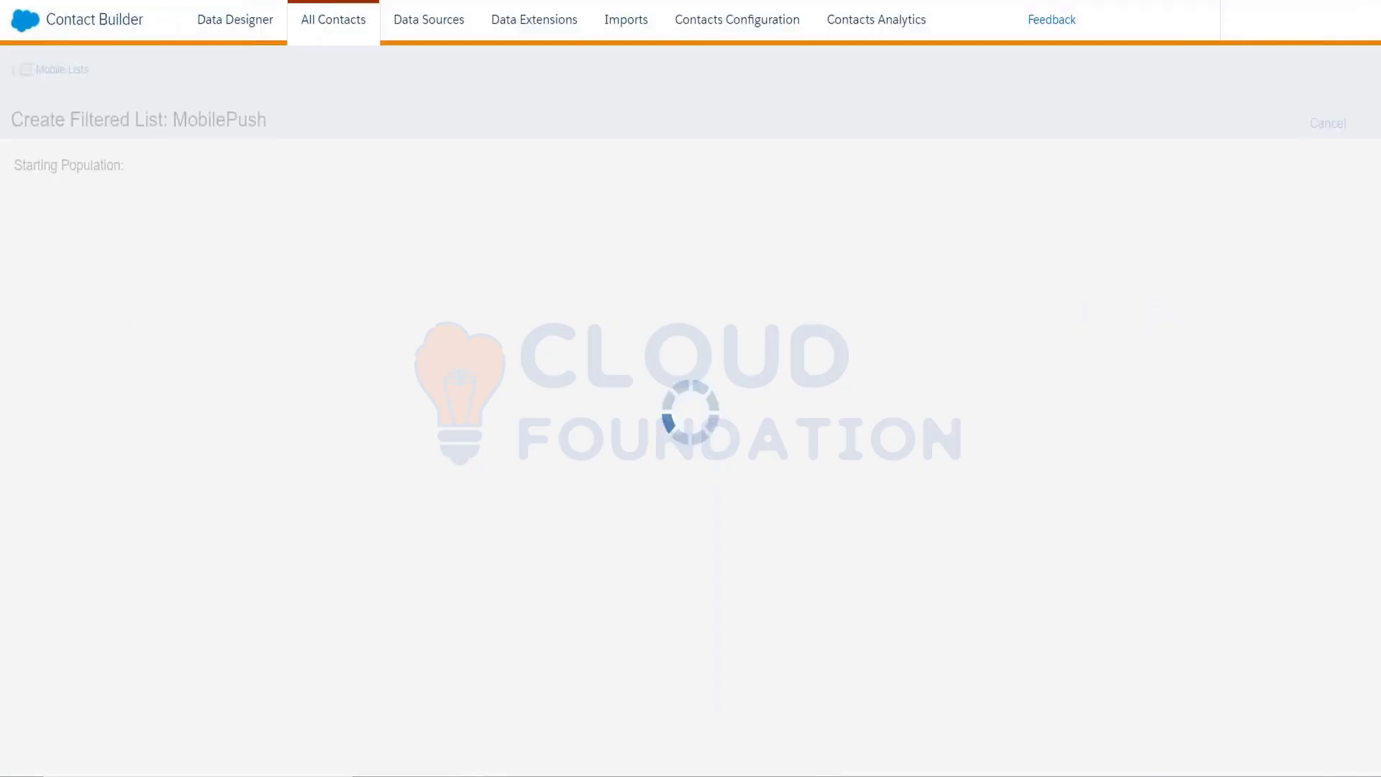
Duplicate the browser tab and start a new MobilePush message
{"action": "left_click", "coordinate": [593, 1]}
{"action": "right_click", "coordinate": [593, 1]}
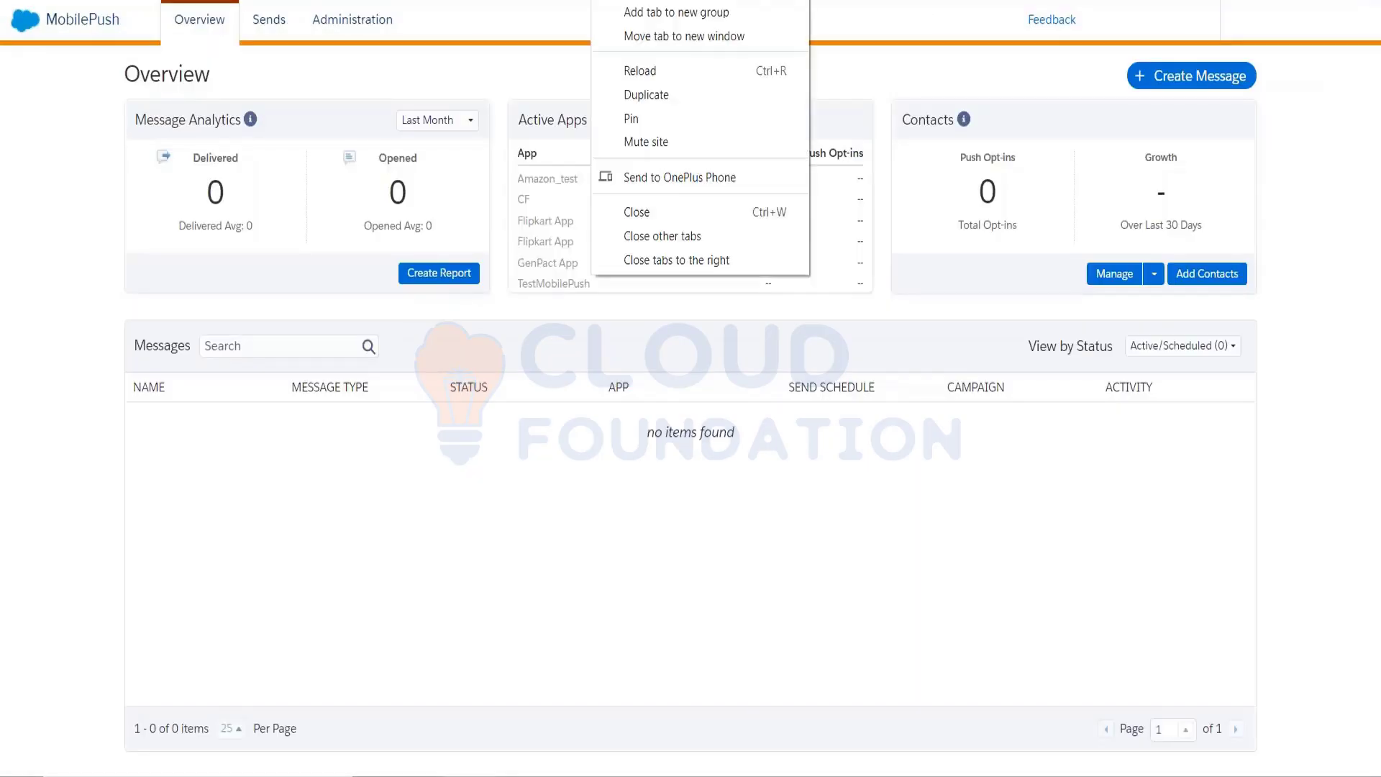
{"action": "left_click", "coordinate": [646, 94]}
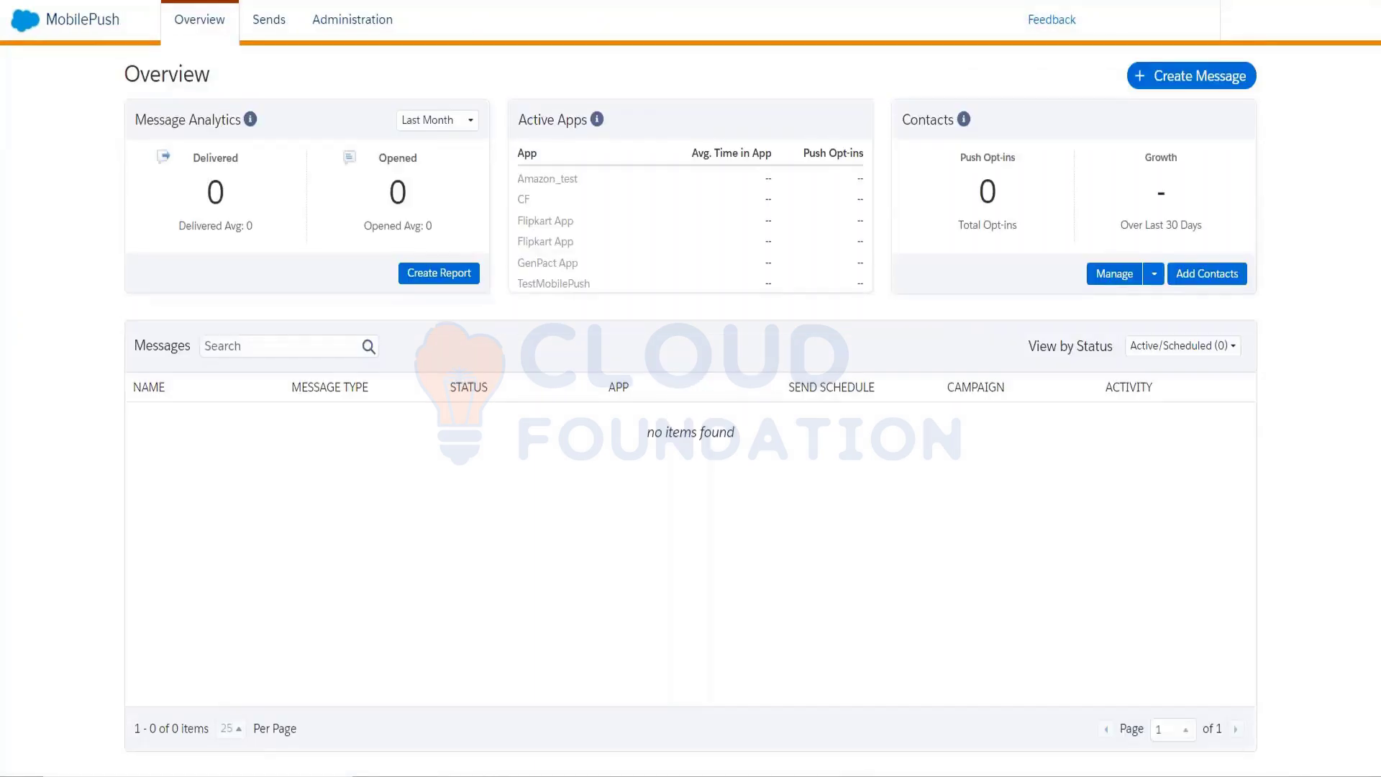
{"action": "left_click", "coordinate": [1132, 78]}
Switch to Journey Builder's Journeys Dashboard through the cloud app switcher
{"action": "mouse_move", "coordinate": [31, 31]}
{"action": "mouse_move", "coordinate": [518, 150]}
{"action": "left_click", "coordinate": [502, 230]}
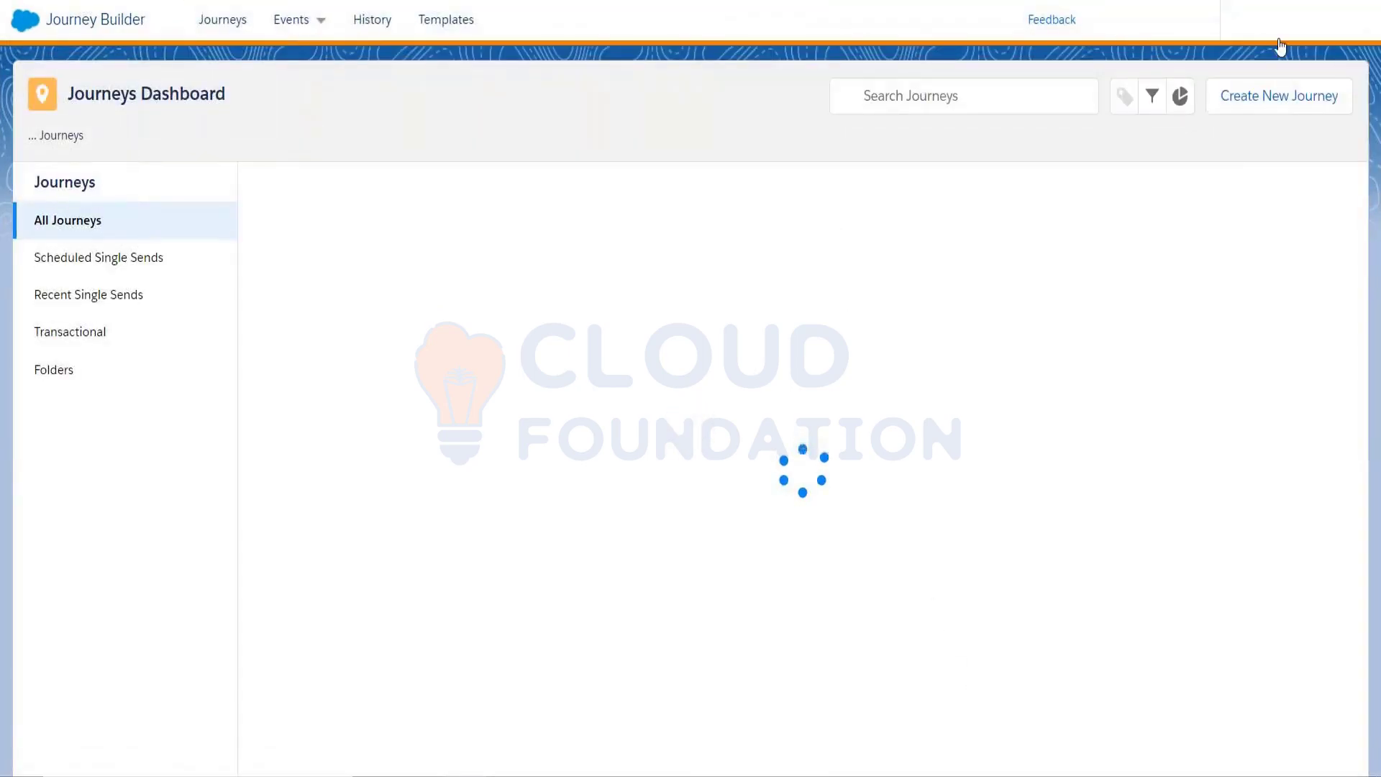
Create a new journey and build it as a Multi-Step Journey
{"action": "left_click", "coordinate": [1278, 96]}
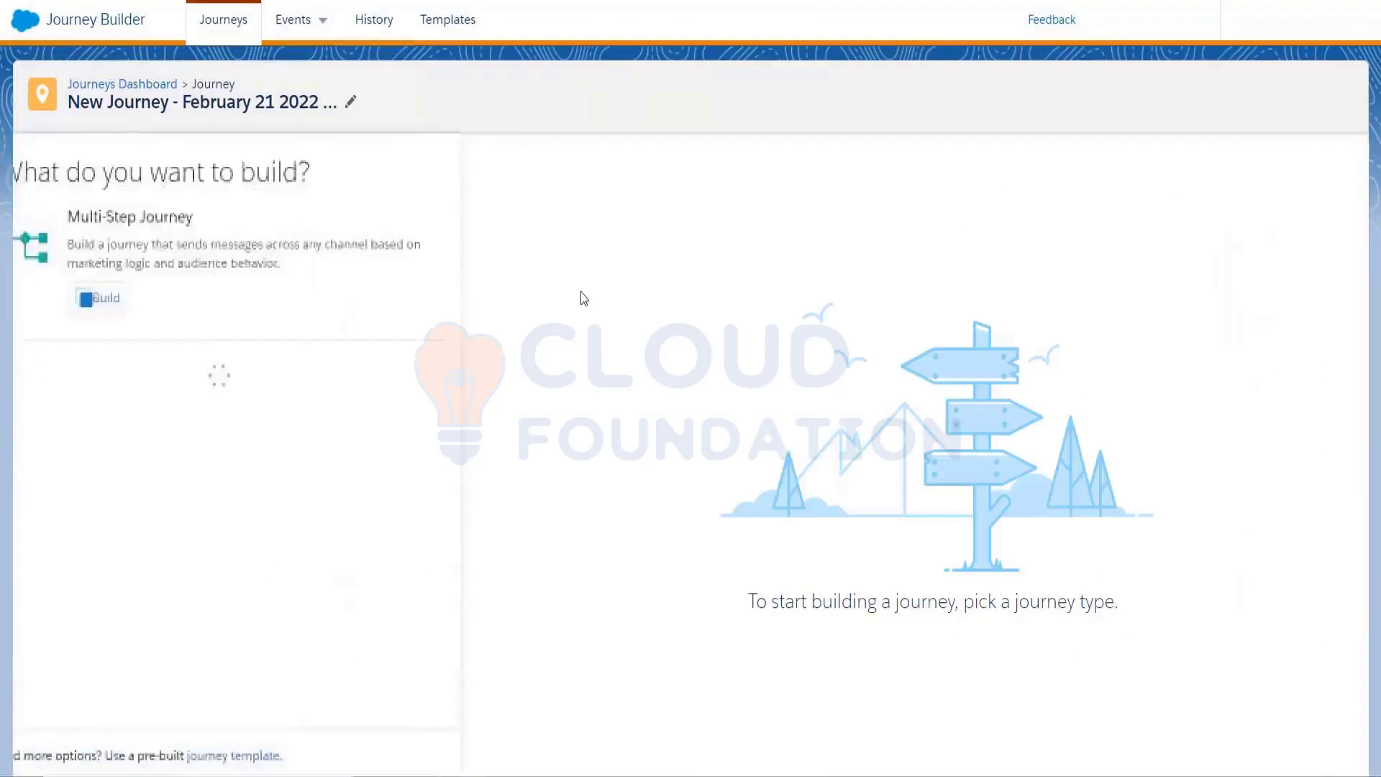
{"action": "left_click", "coordinate": [118, 298]}
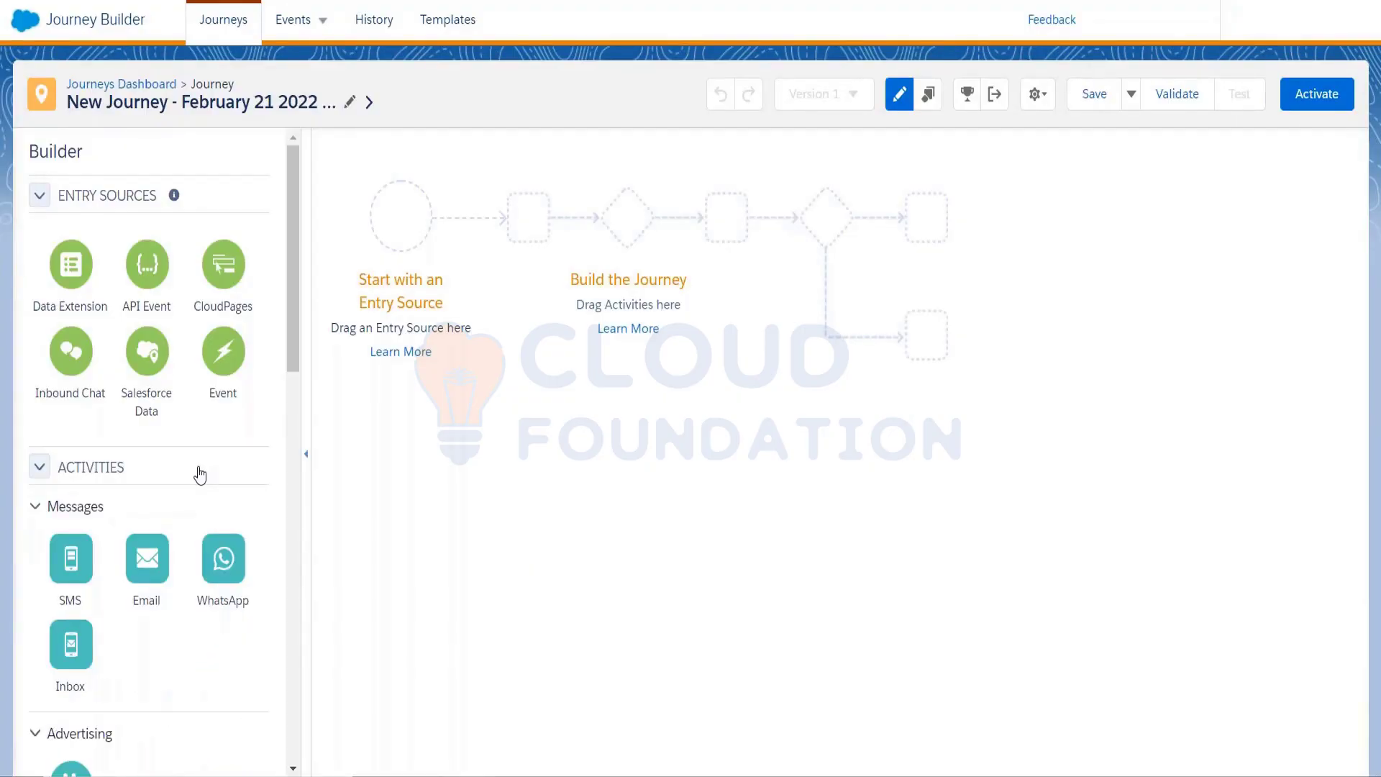
Drag an Inbox activity and an Email activity onto the journey path
{"action": "left_click_drag", "start_coordinate": [63, 665], "coordinate": [404, 268]}
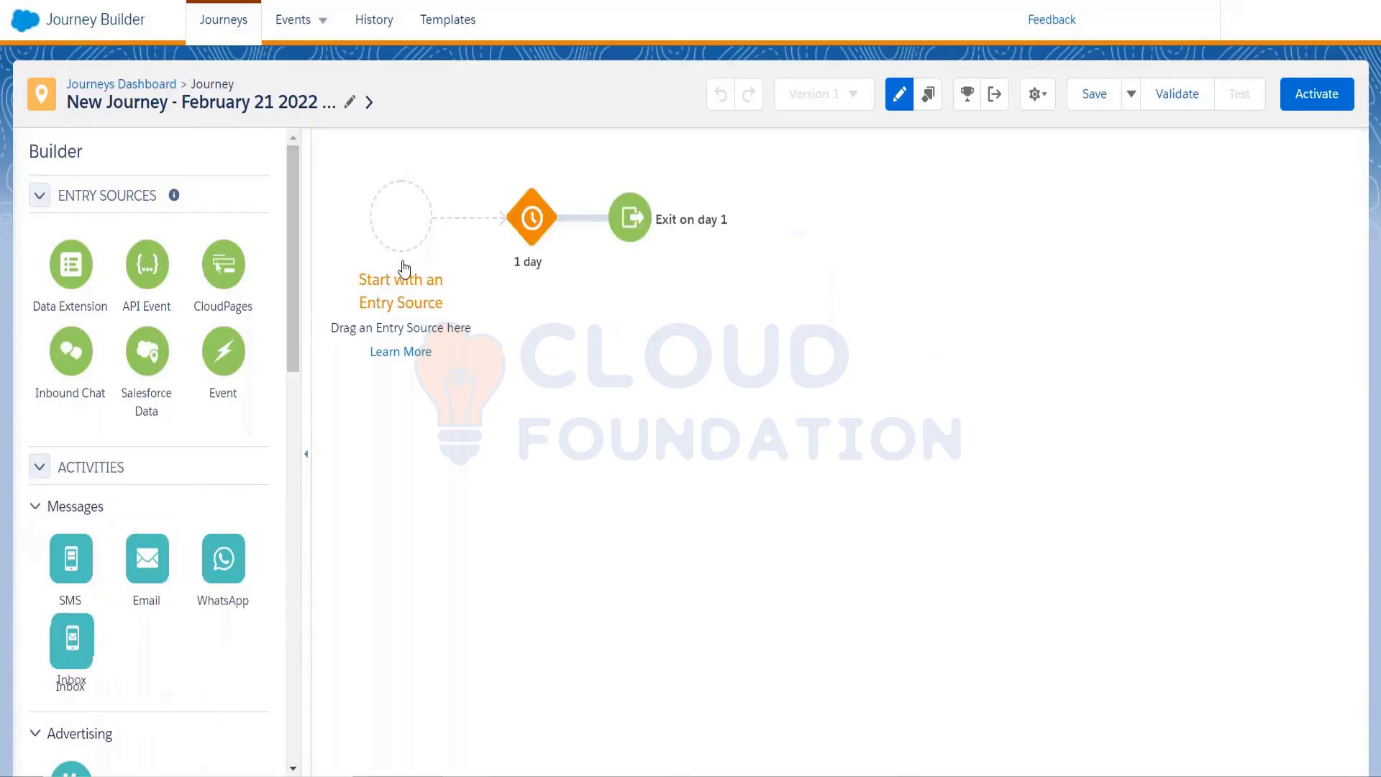
{"action": "left_click_drag", "start_coordinate": [148, 558], "coordinate": [483, 216]}
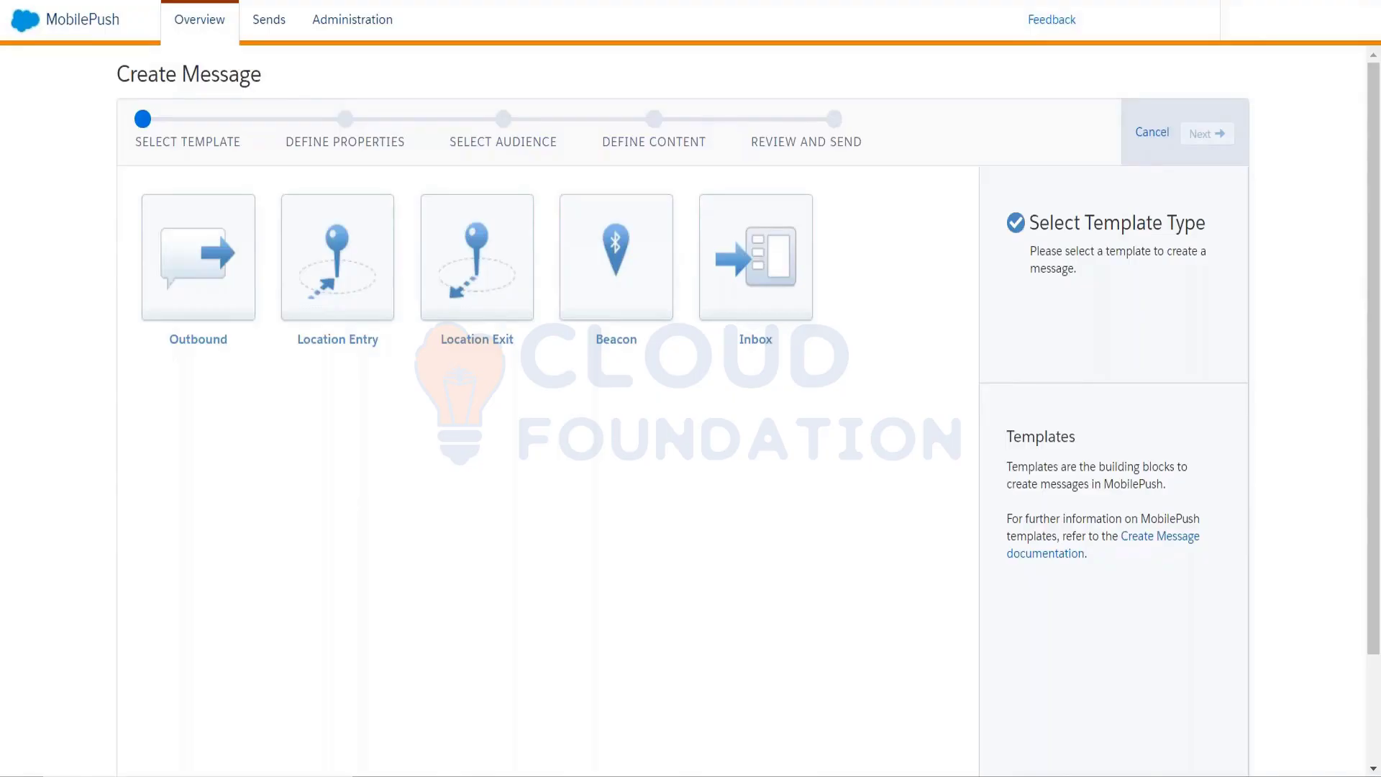
Browse to Training docs (Don't delete) and open the MobilePush screenshot document in Word
{"action": "key", "text": "super+e"}
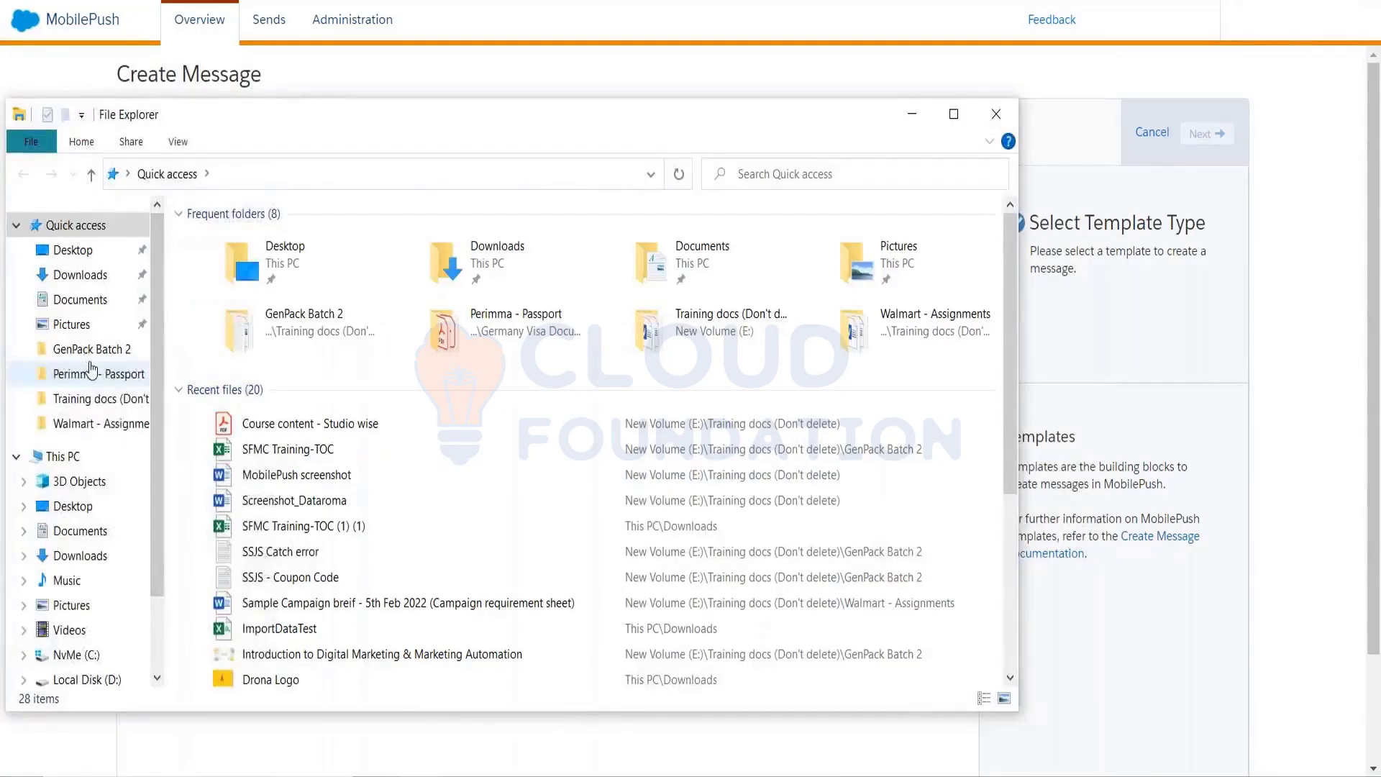
{"action": "left_click", "coordinate": [90, 423]}
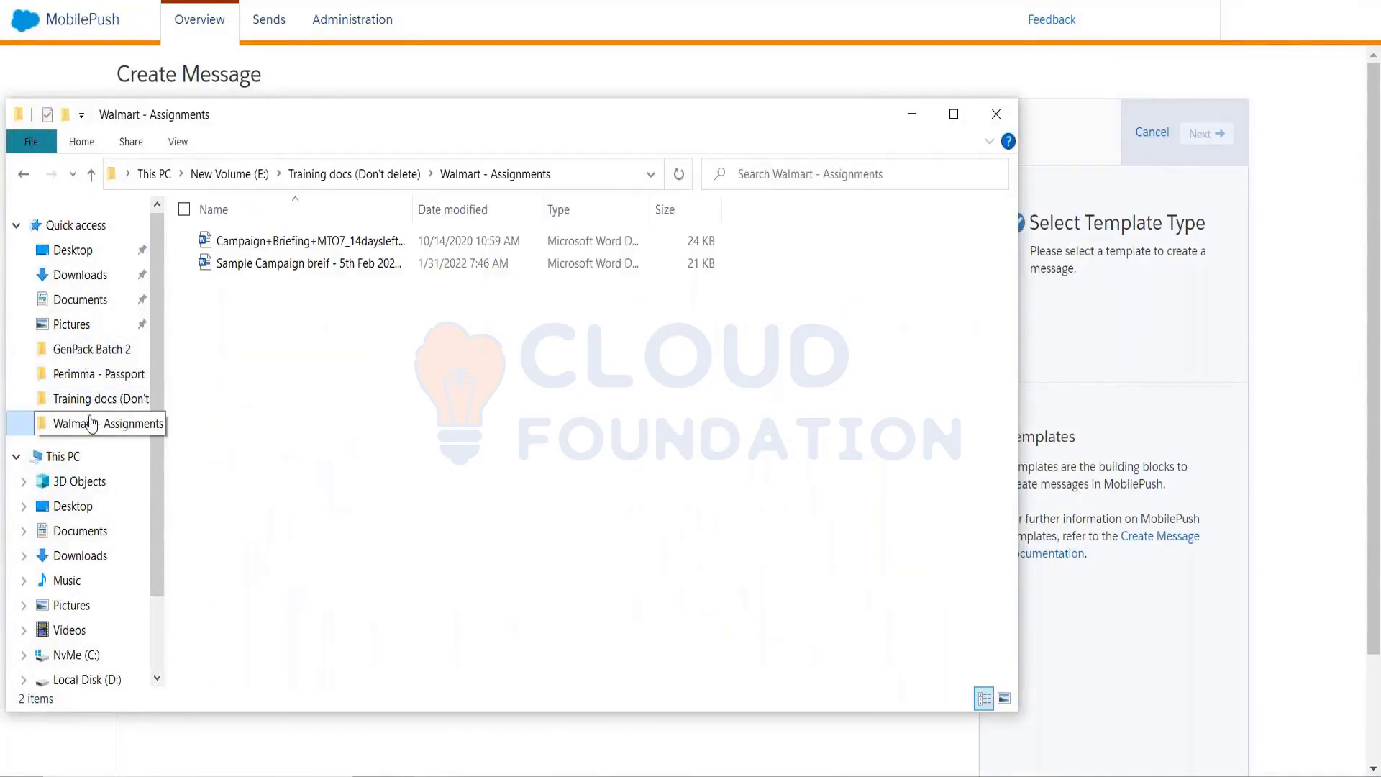
{"action": "right_click", "coordinate": [92, 422]}
{"action": "left_click", "coordinate": [111, 402]}
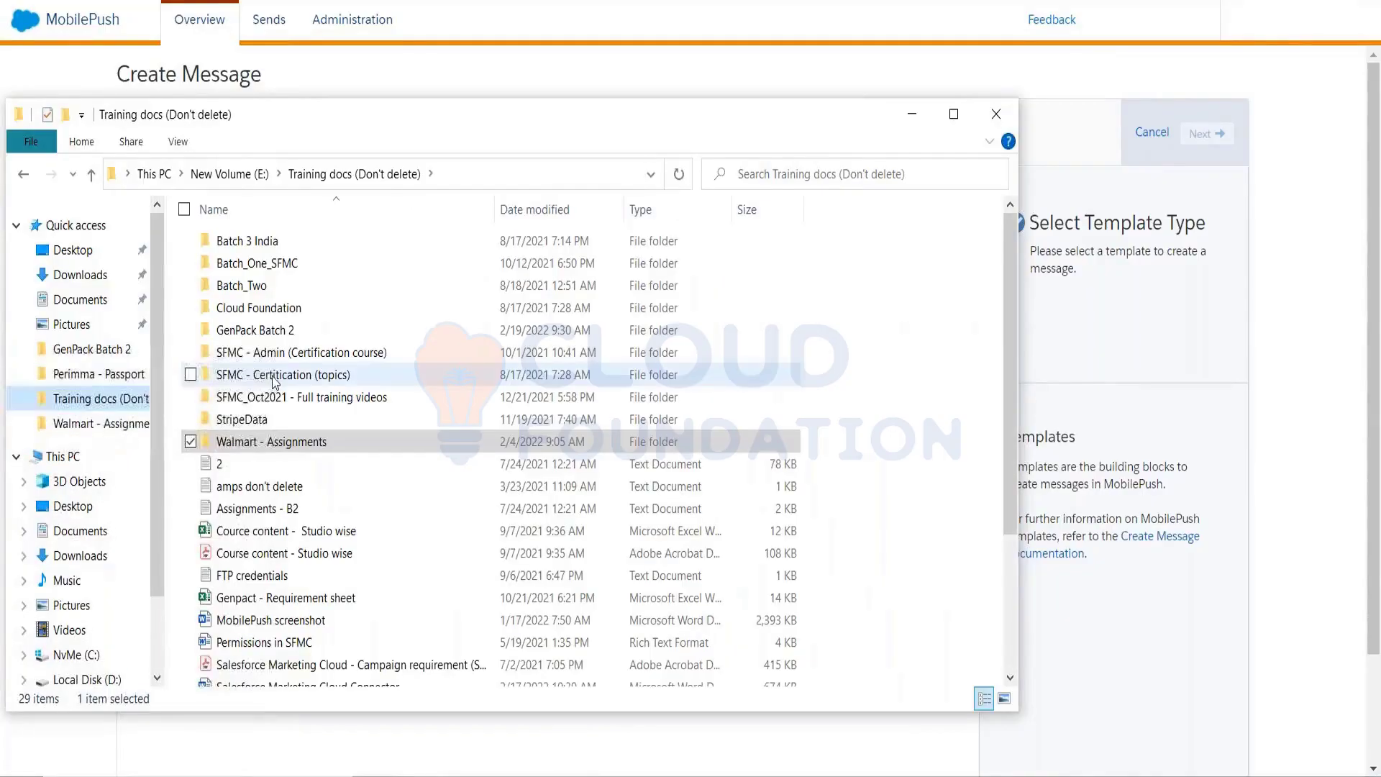
{"action": "scroll", "coordinate": [296, 538], "scroll_direction": "down", "scroll_amount": 3}
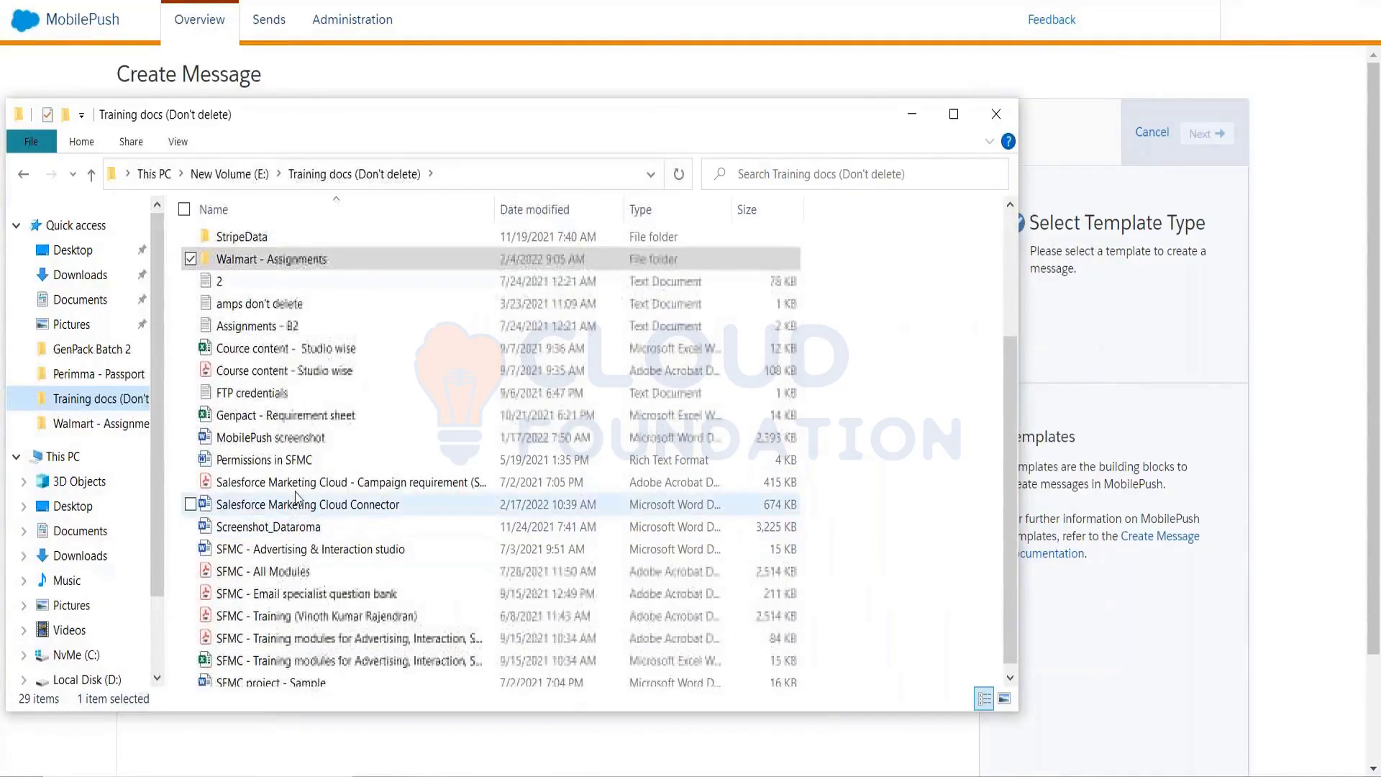
{"action": "left_click", "coordinate": [298, 439]}
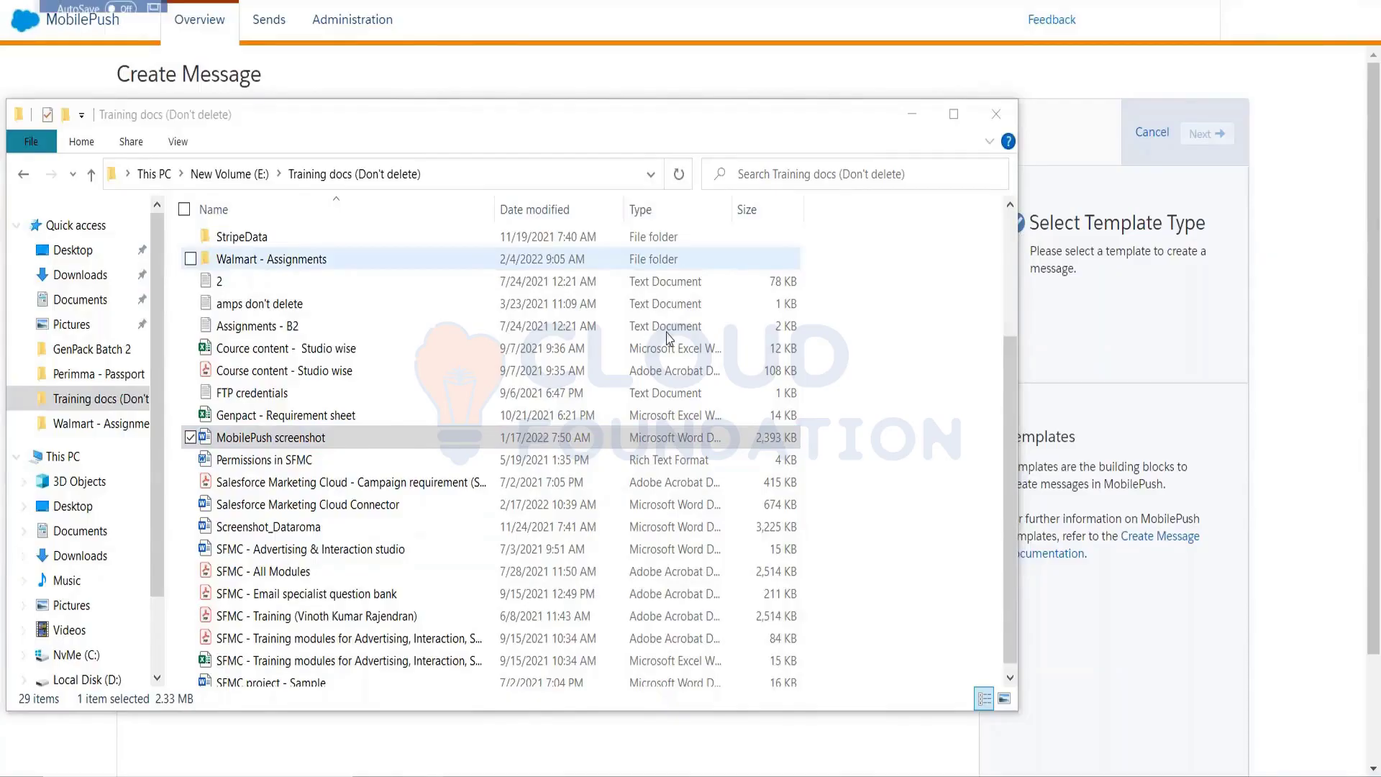
{"action": "scroll", "coordinate": [690, 430], "scroll_direction": "down", "scroll_amount": 4}
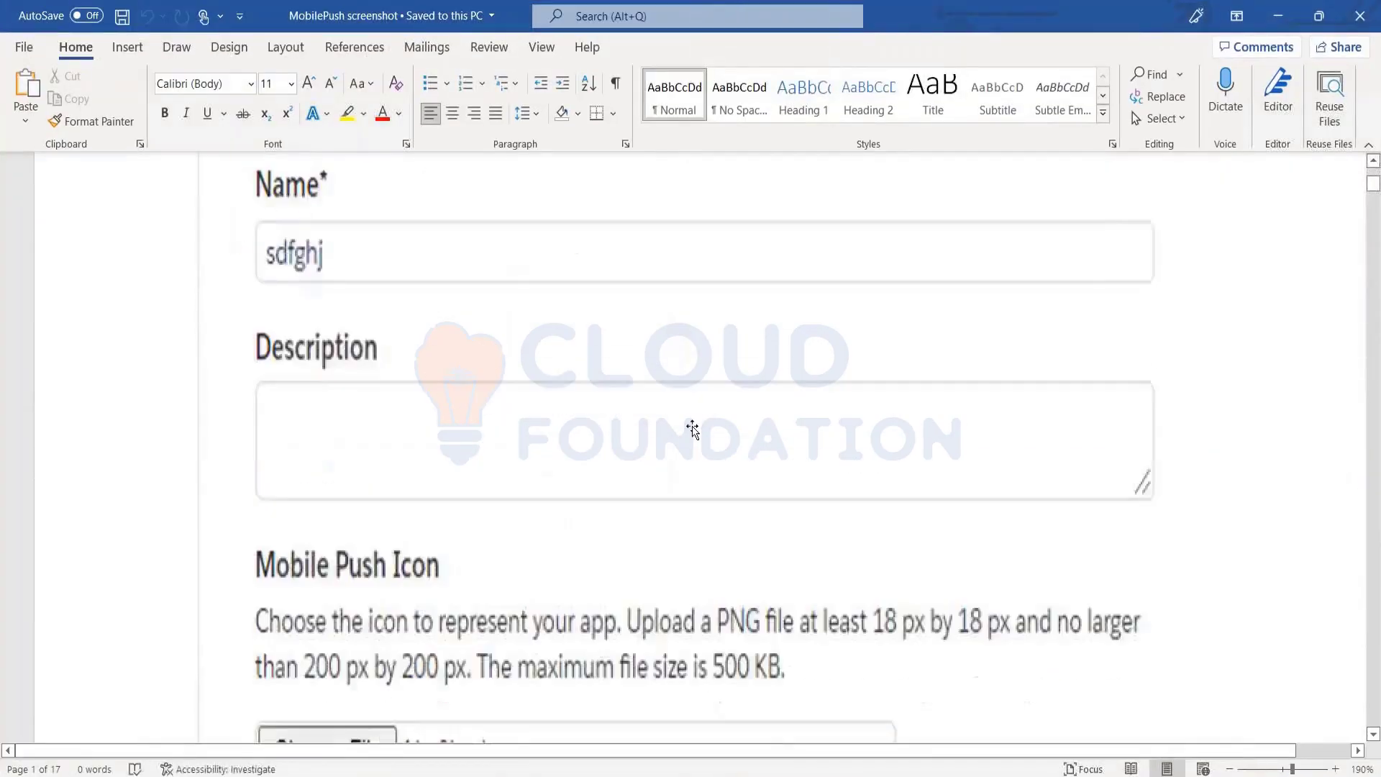
Return to the MobilePush screenshot document and scroll down past the Locations screenshot
{"action": "key", "text": "alt+Tab"}
{"action": "key", "text": "alt+shift+Tab"}
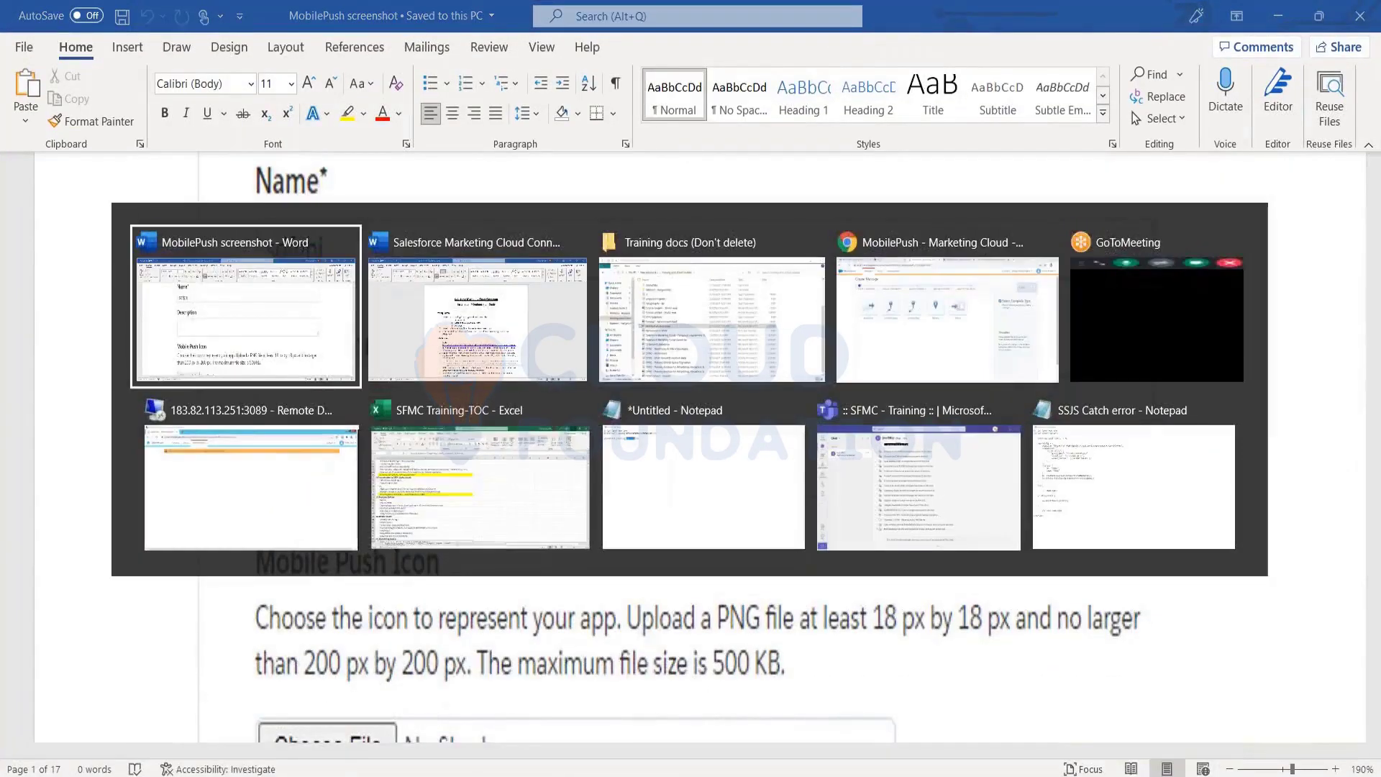
{"action": "scroll", "coordinate": [659, 403], "scroll_direction": "down", "scroll_amount": 10}
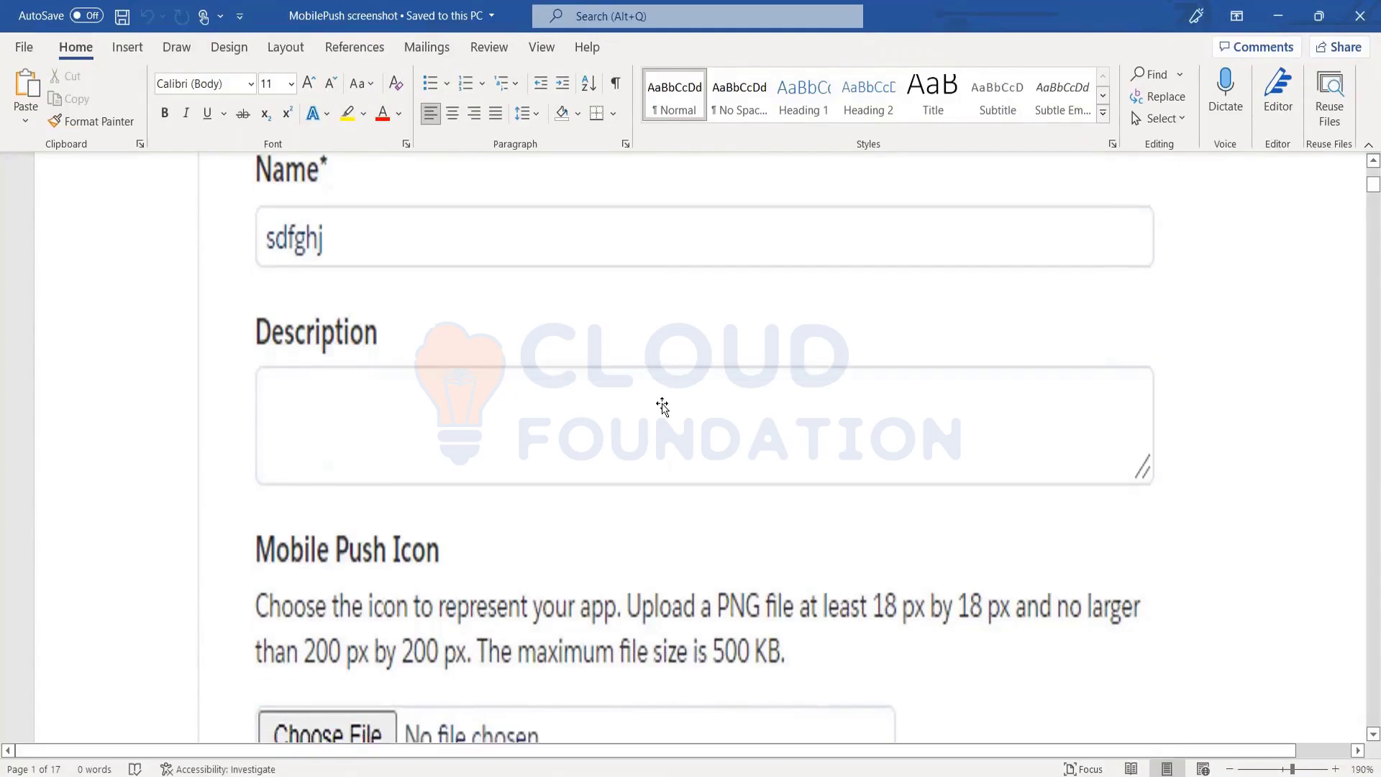
{"action": "scroll", "coordinate": [748, 560], "scroll_direction": "down", "scroll_amount": 20}
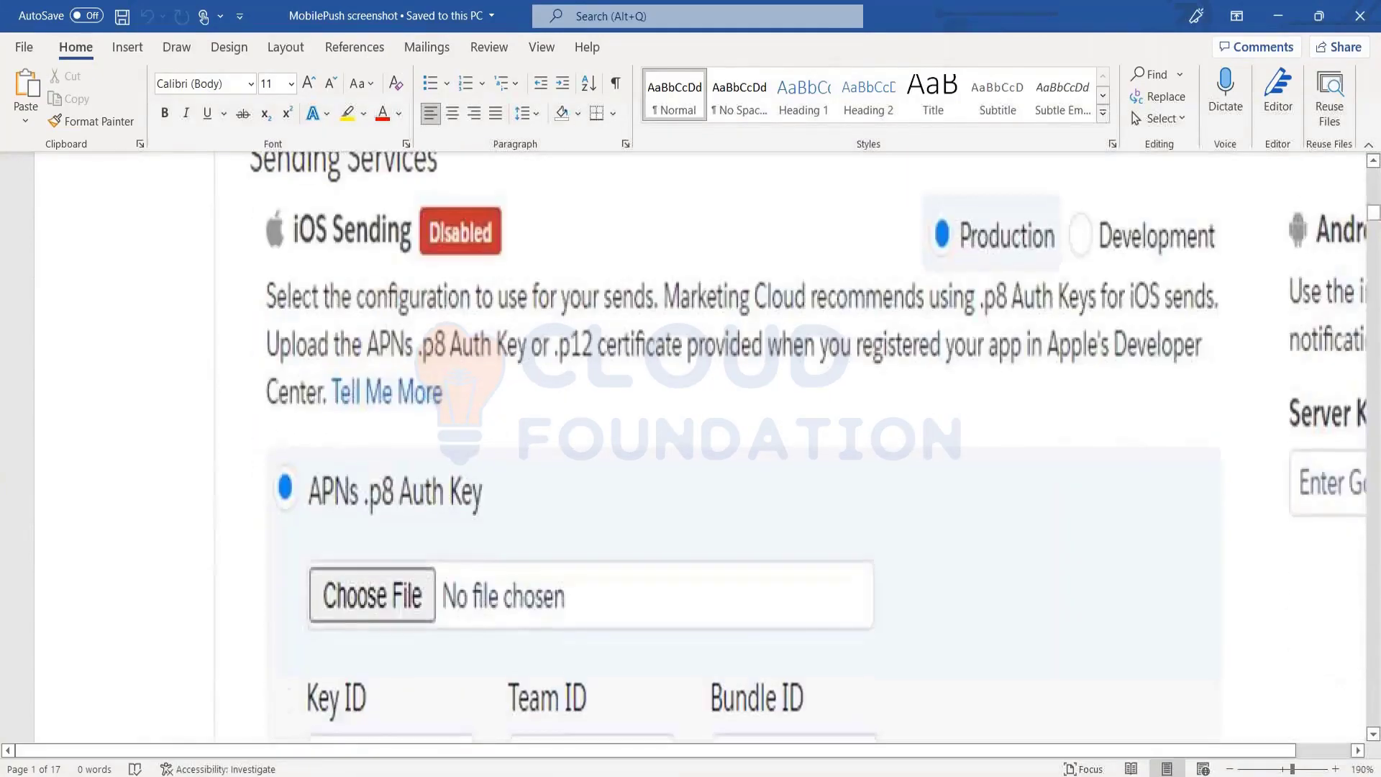
{"action": "left_click", "coordinate": [748, 561]}
{"action": "scroll", "coordinate": [748, 560], "scroll_direction": "down", "scroll_amount": 2}
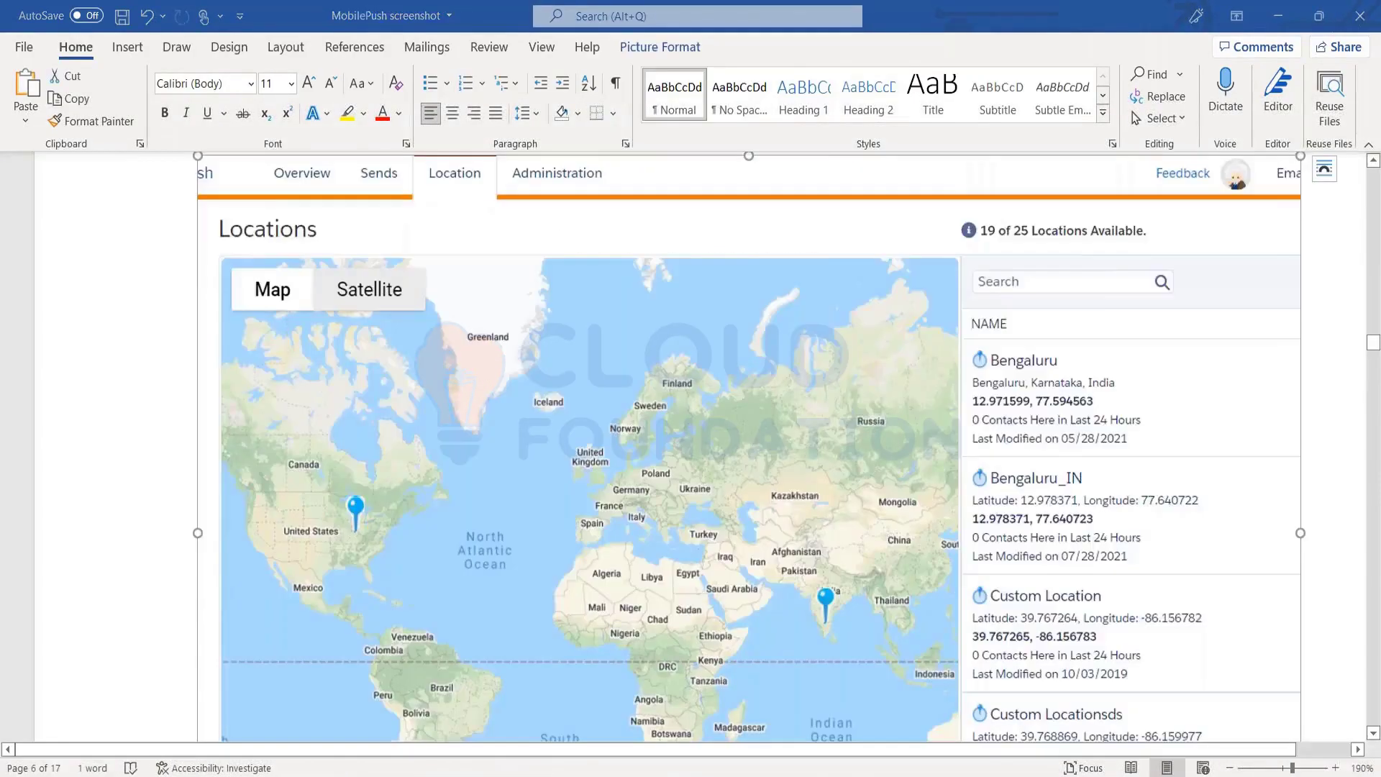
Switch from Word back to the browser's MobilePush Create Message page
{"action": "key", "text": "alt+Tab"}
{"action": "key", "text": "alt+Tab"}
{"action": "key", "text": "alt+Tab"}
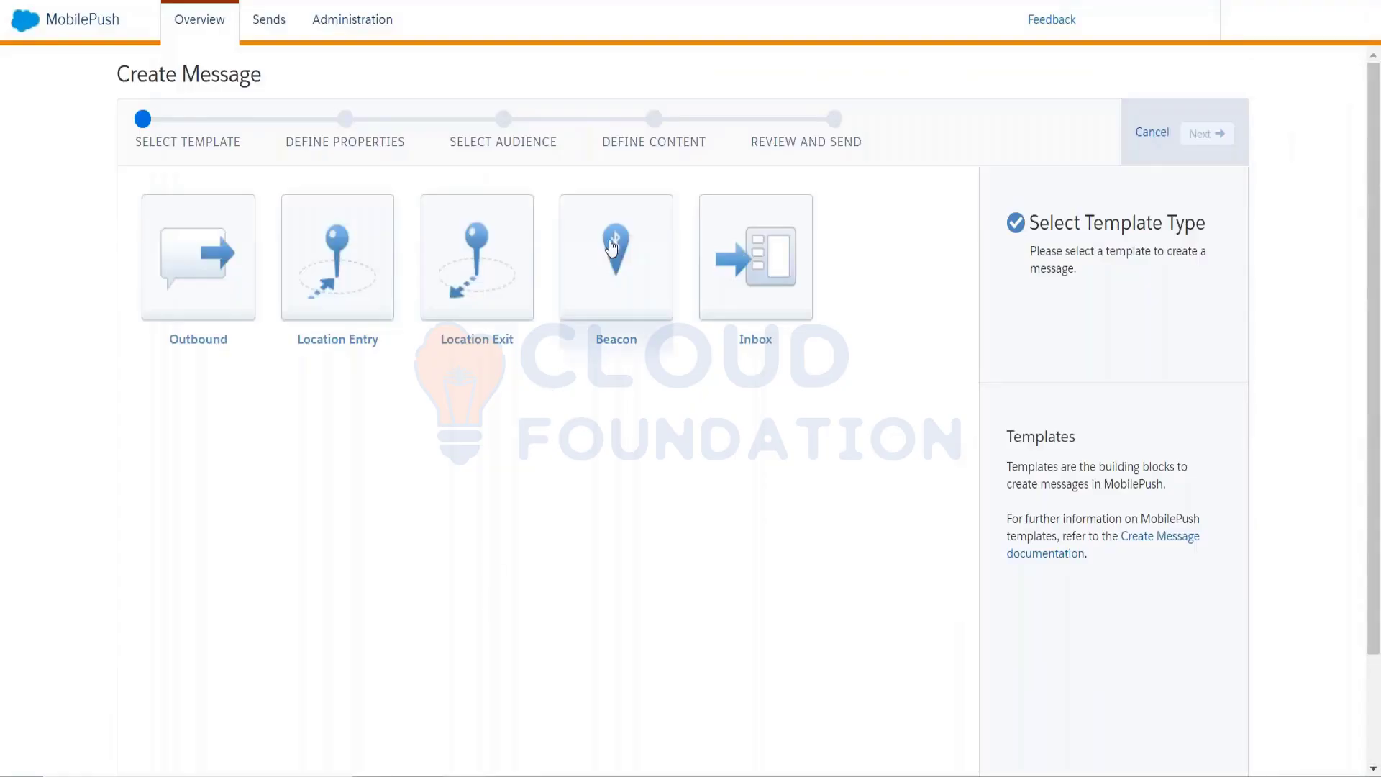
Look over the Beacon template, then choose the Outbound template instead
{"action": "left_click", "coordinate": [654, 328]}
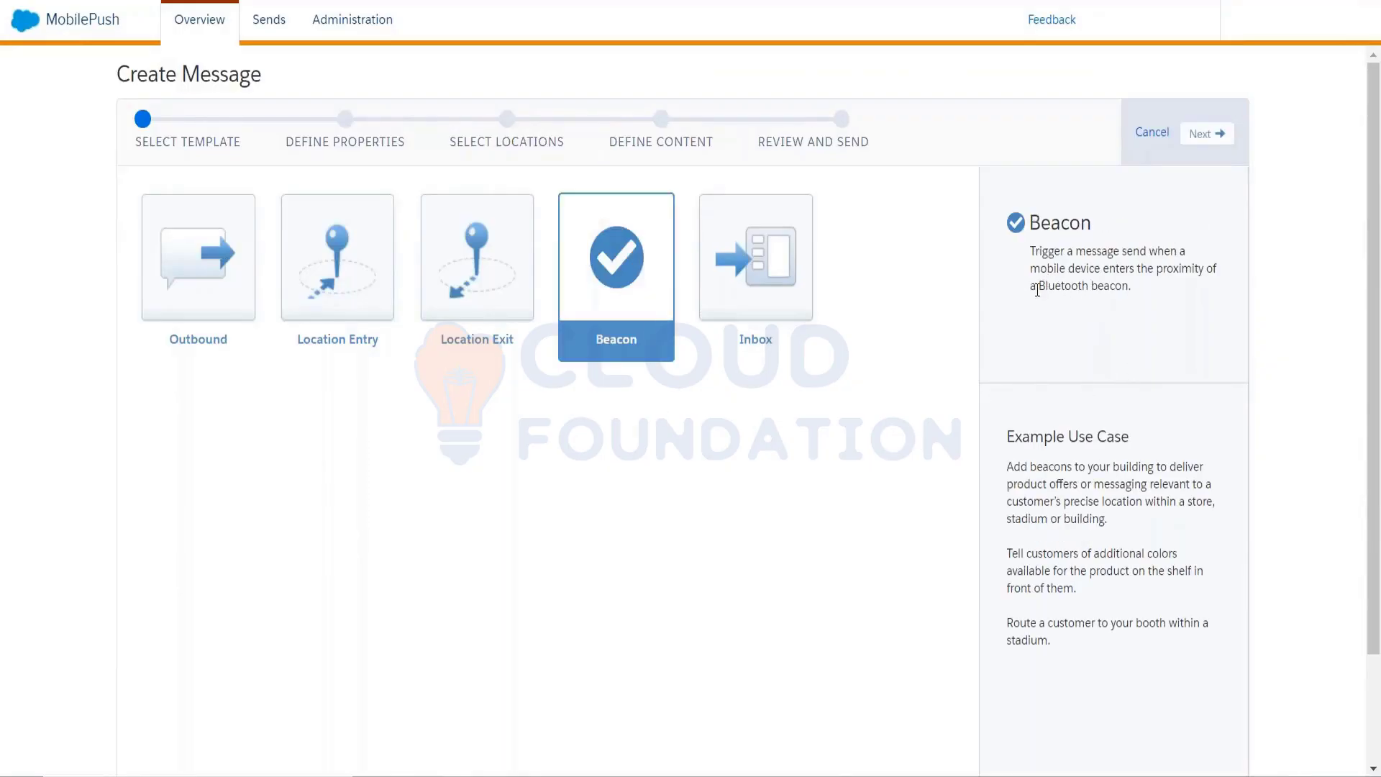
{"action": "left_click_drag", "start_coordinate": [1040, 287], "coordinate": [1089, 287]}
{"action": "left_click", "coordinate": [227, 315]}
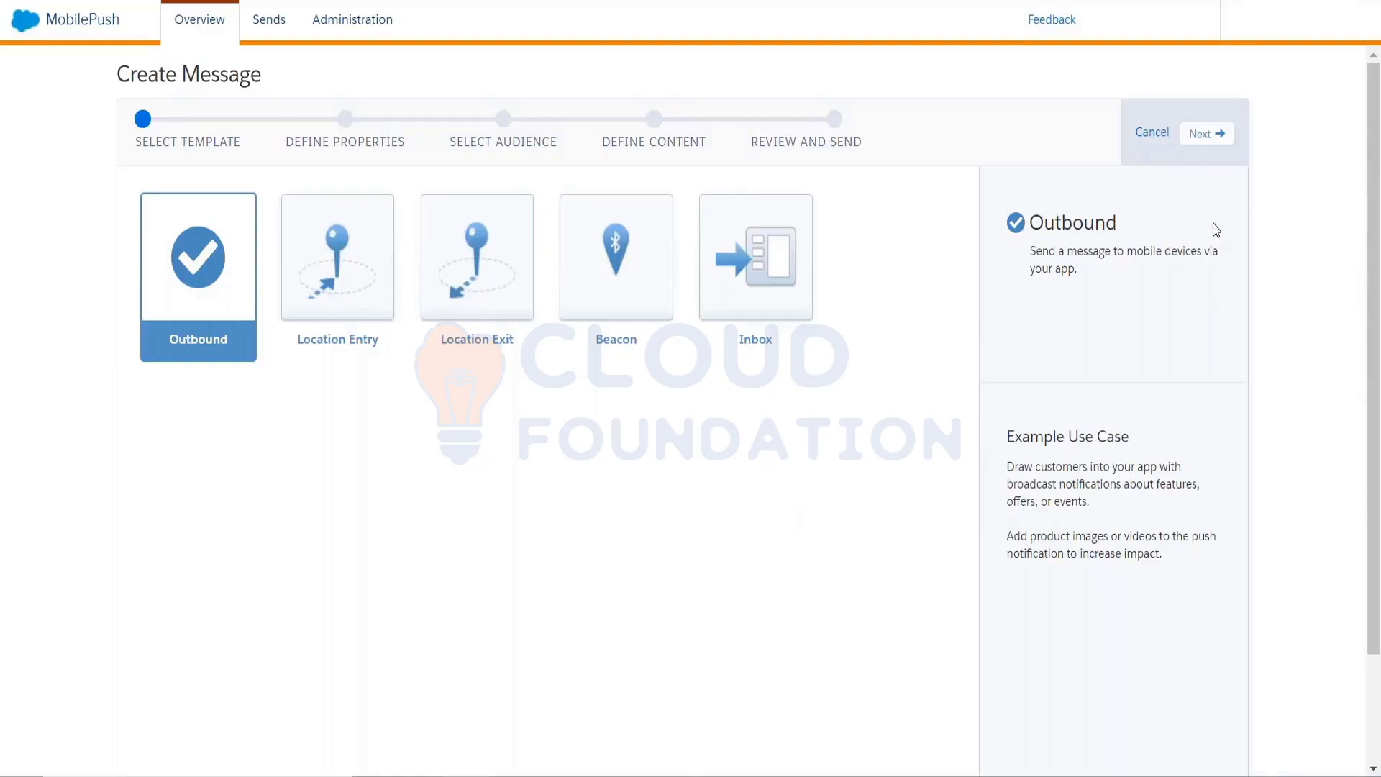
Advance to Define Properties, name the message 'uyghi', and leave the App unselected
{"action": "left_click", "coordinate": [1199, 146]}
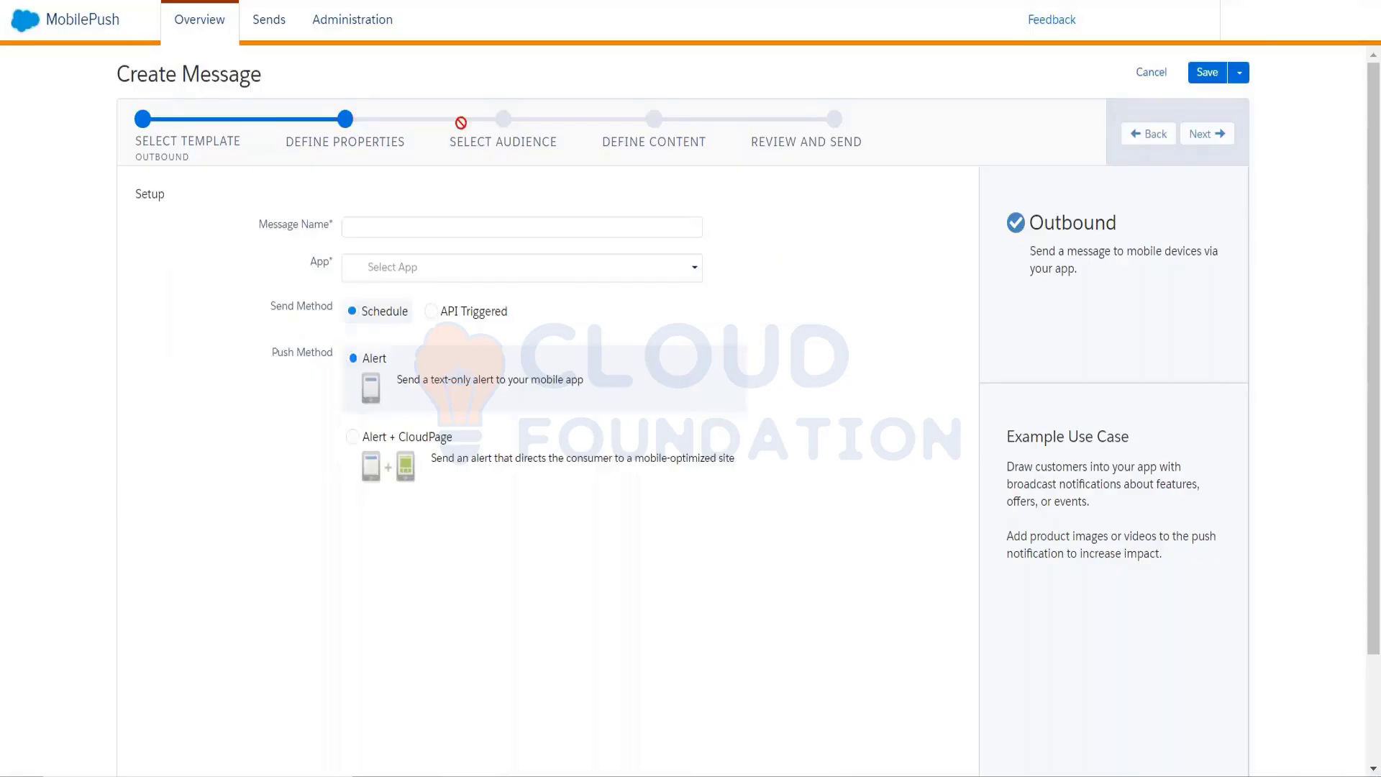
{"action": "left_click", "coordinate": [402, 229]}
{"action": "type", "text": "uyghi"}
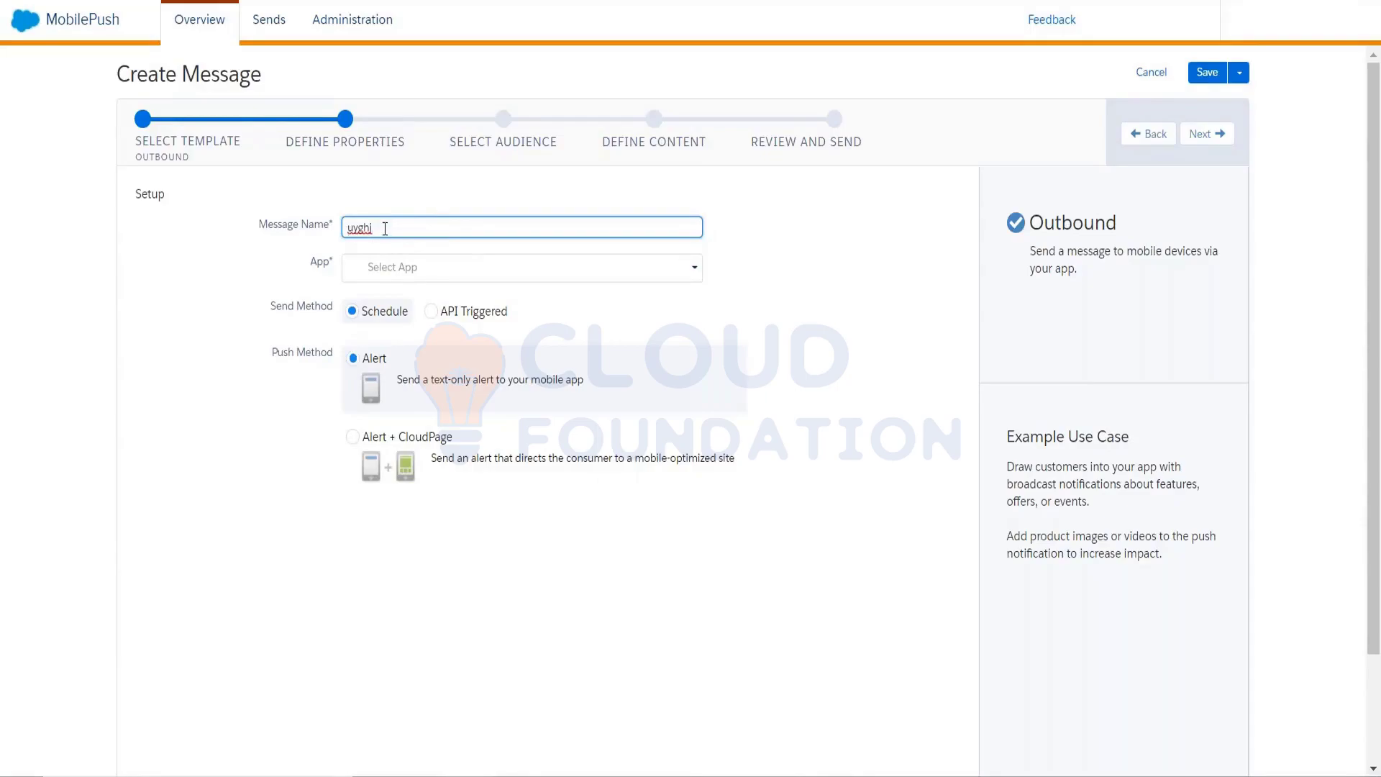
{"action": "left_click", "coordinate": [398, 267]}
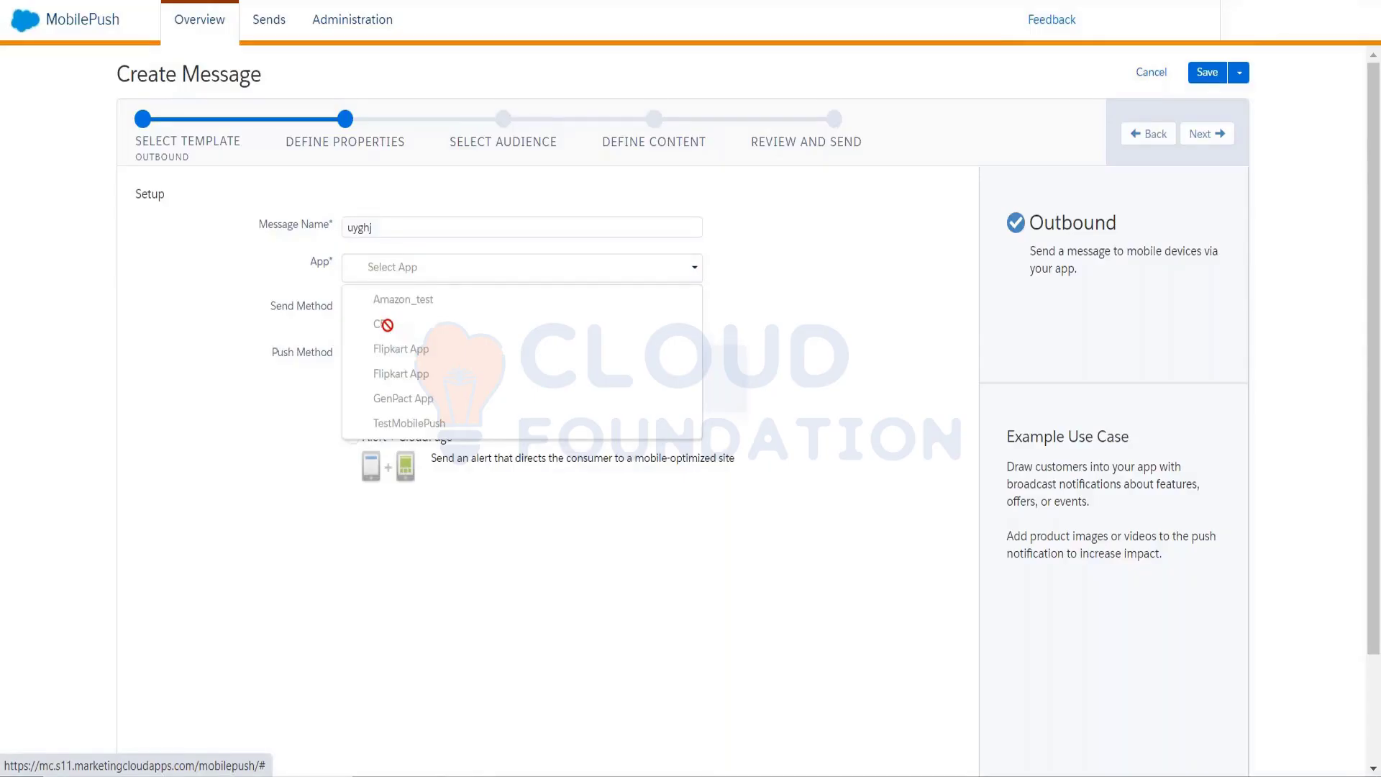
{"action": "left_click", "coordinate": [387, 325]}
{"action": "left_click", "coordinate": [421, 267]}
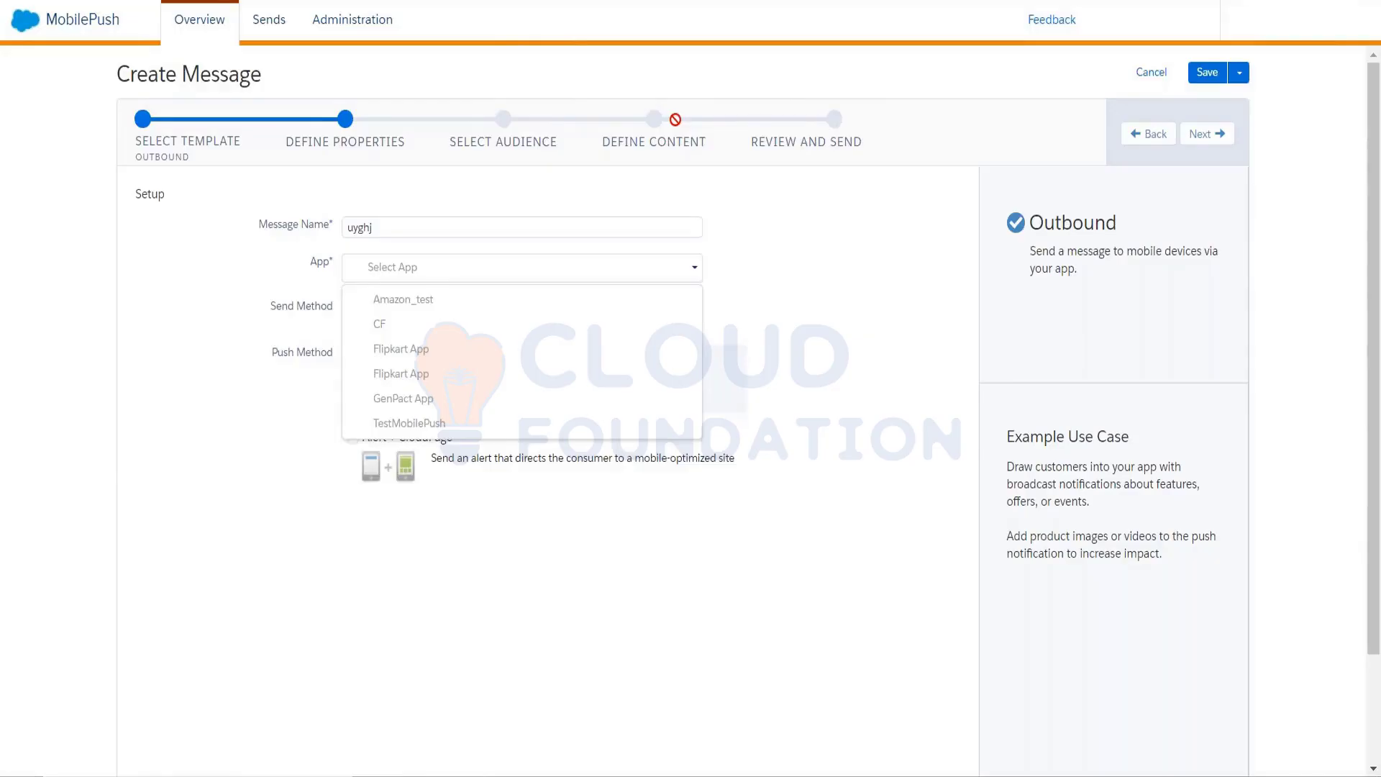
{"action": "left_click", "coordinate": [266, 424]}
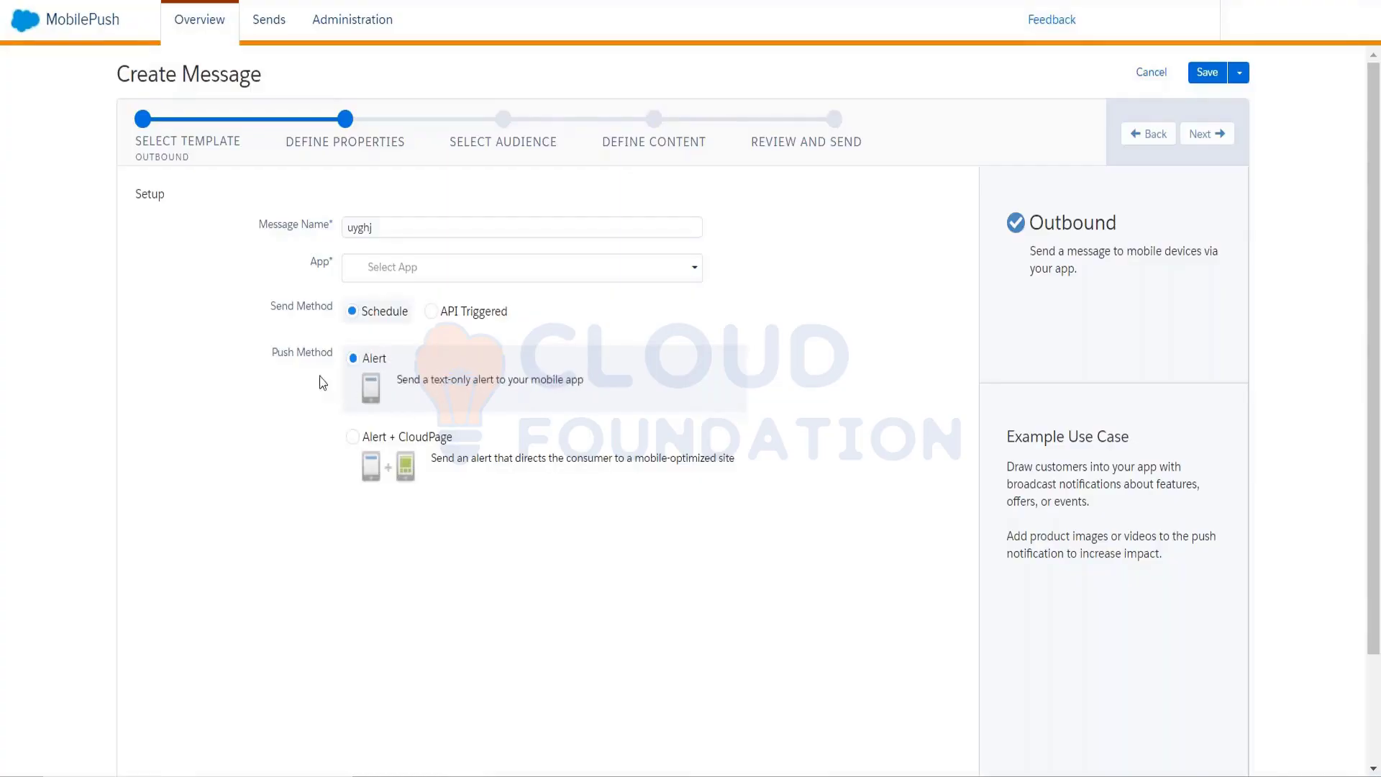
Switch the message's push method to Alert + CloudPage
{"action": "left_click", "coordinate": [355, 439]}
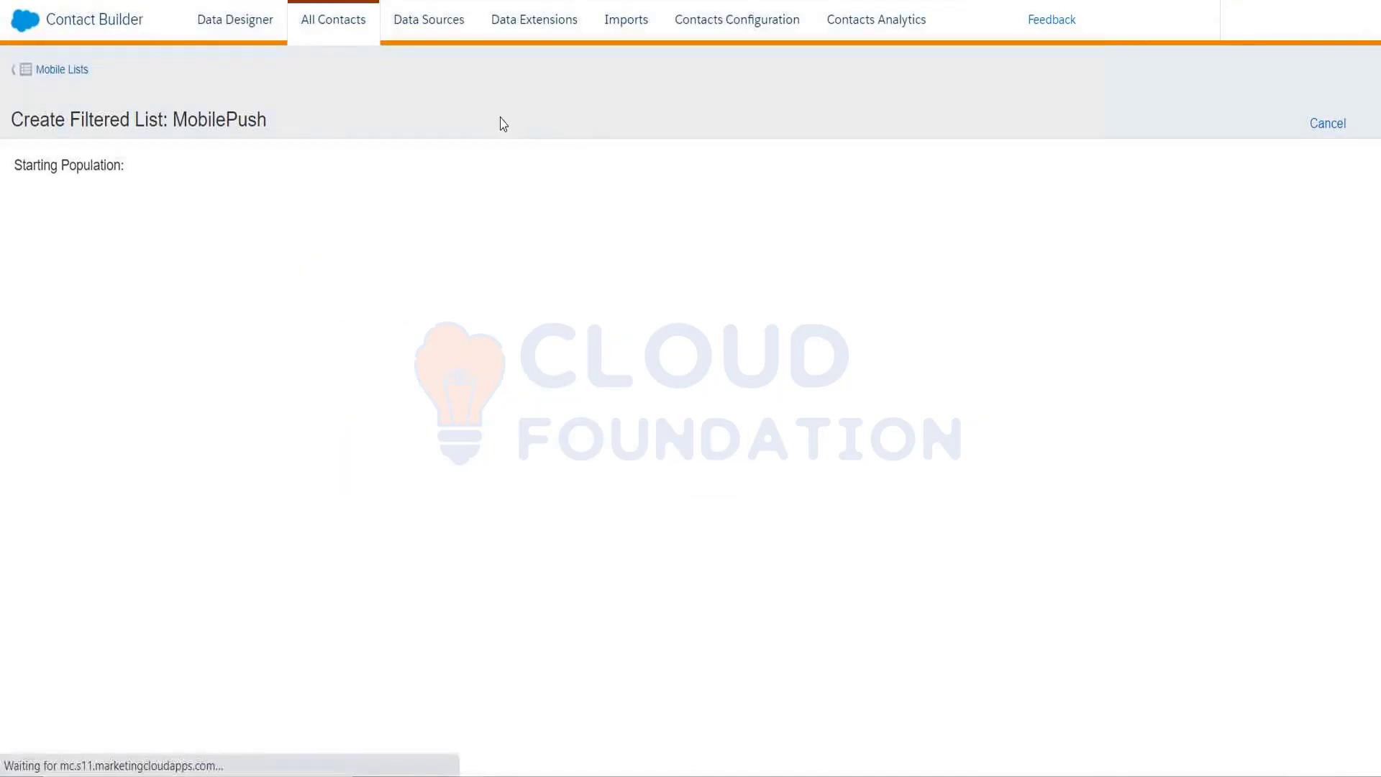
{"action": "mouse_move", "coordinate": [30, 32]}
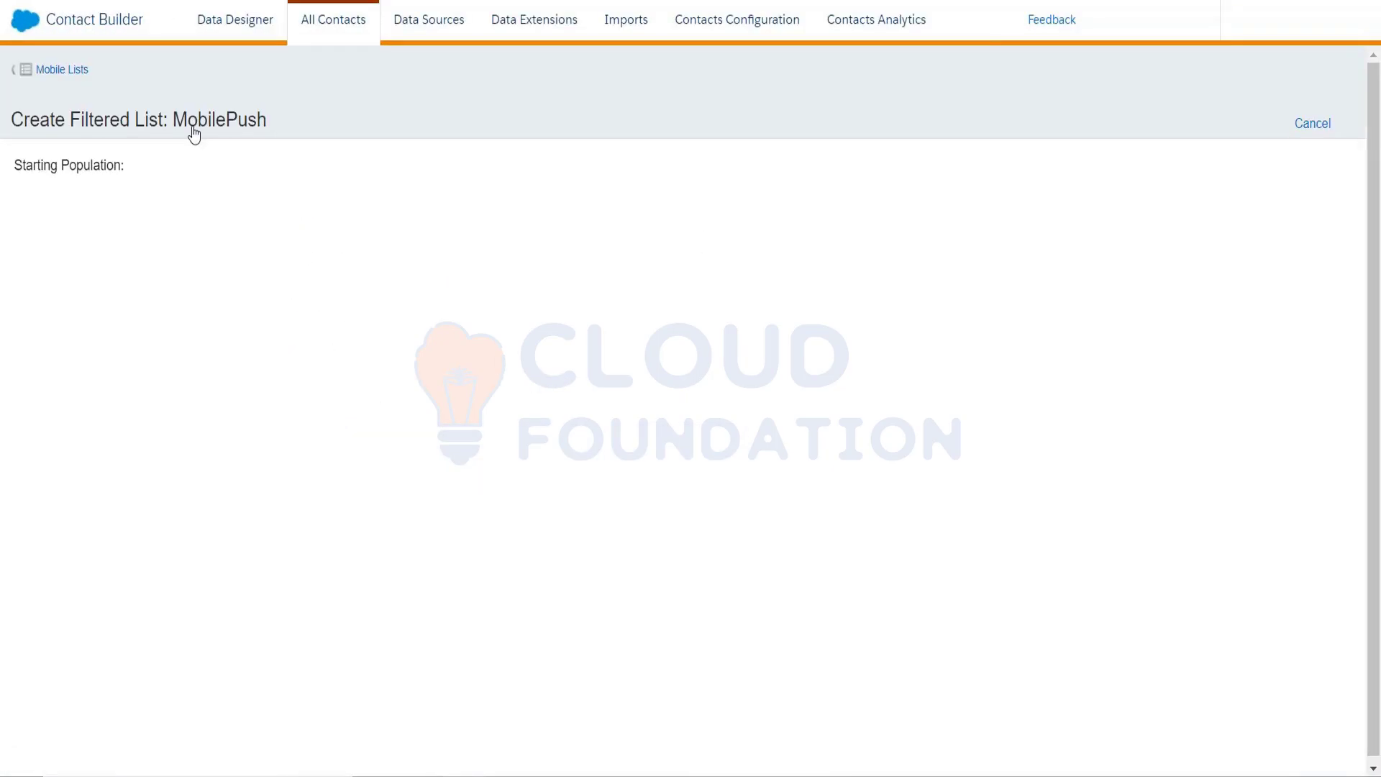
{"action": "mouse_move", "coordinate": [23, 32]}
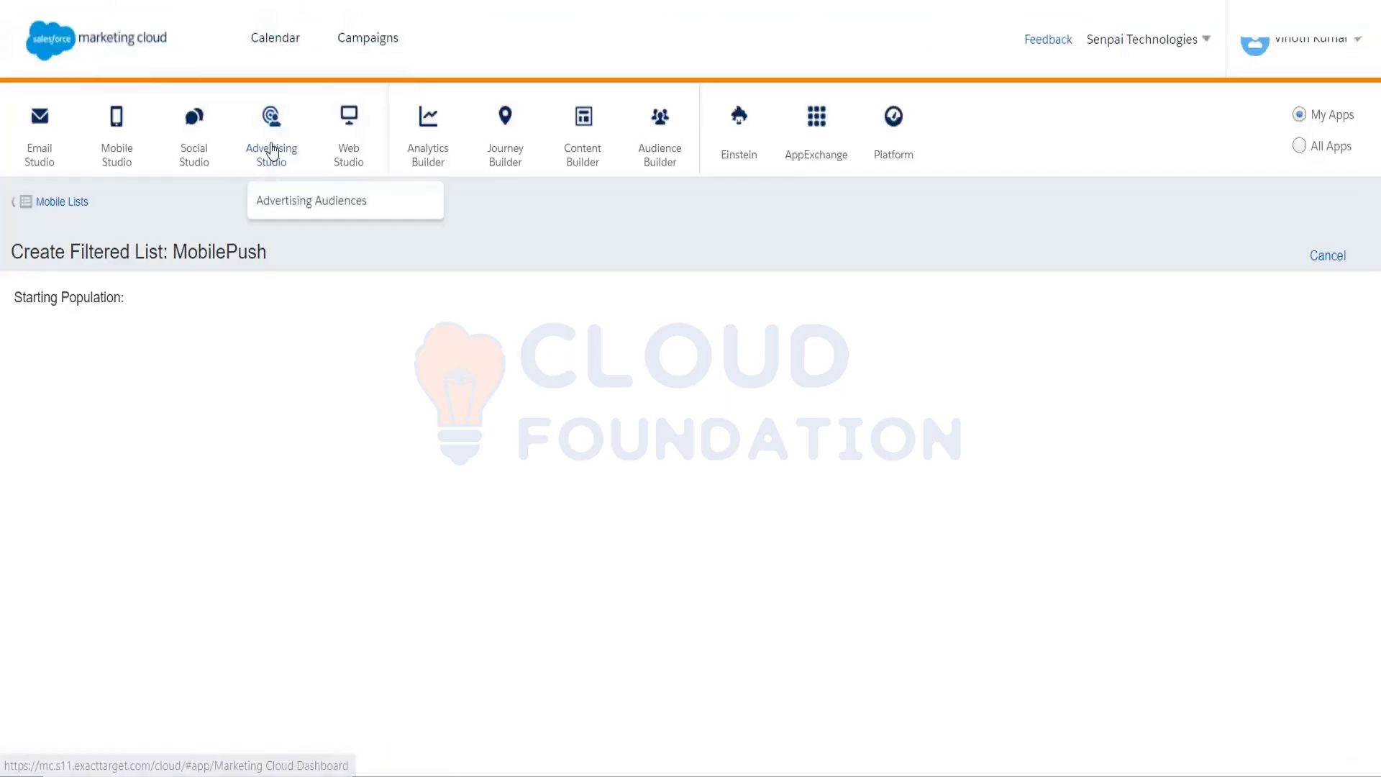
{"action": "mouse_move", "coordinate": [341, 137]}
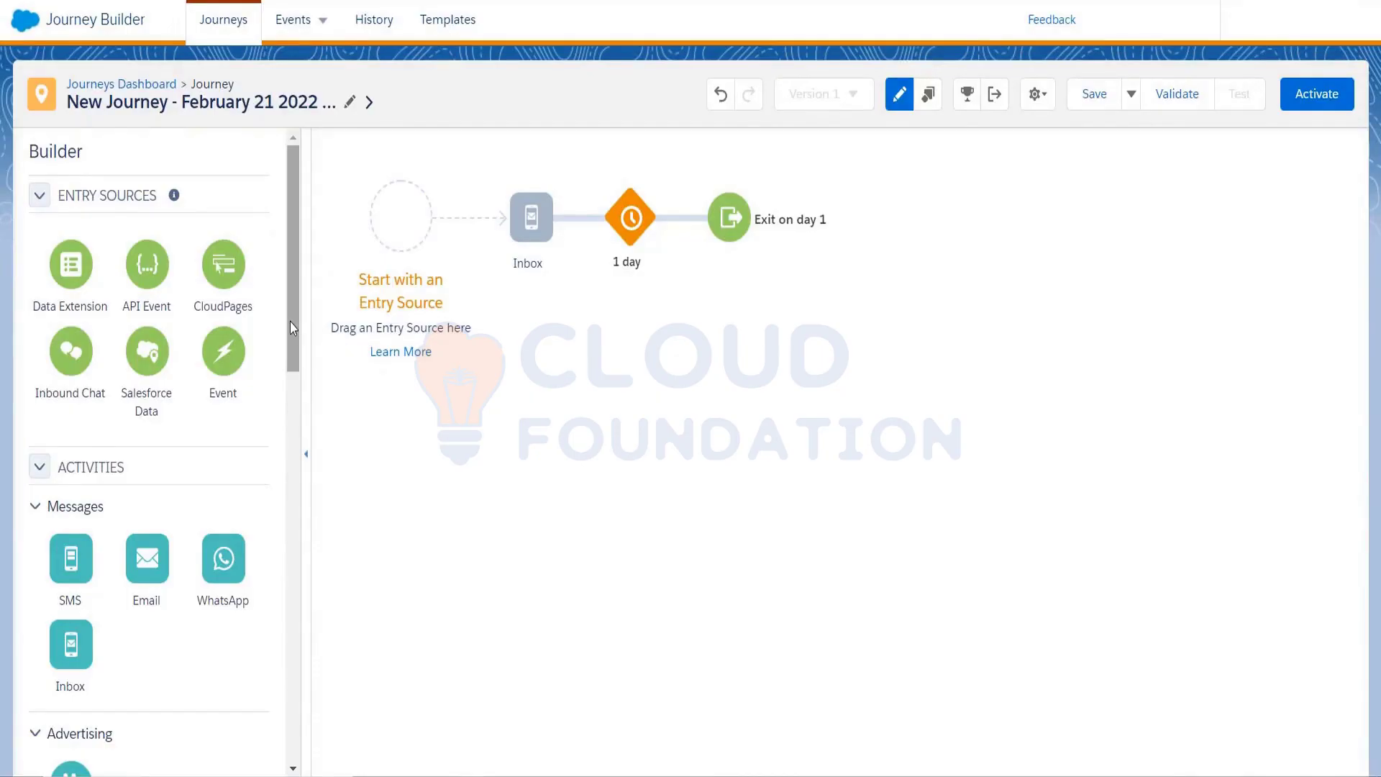
{"action": "scroll", "coordinate": [291, 322], "scroll_direction": "down", "scroll_amount": 4}
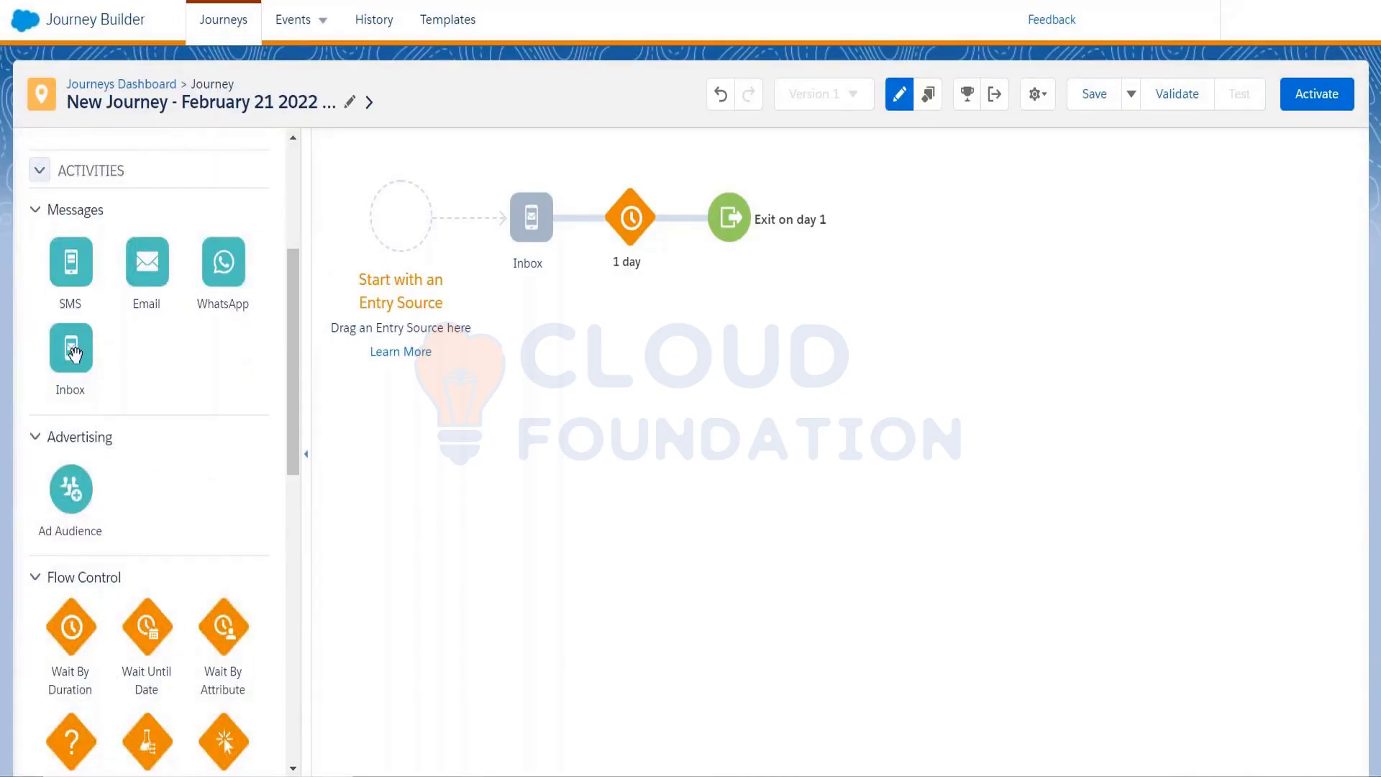
{"action": "left_click", "coordinate": [528, 220]}
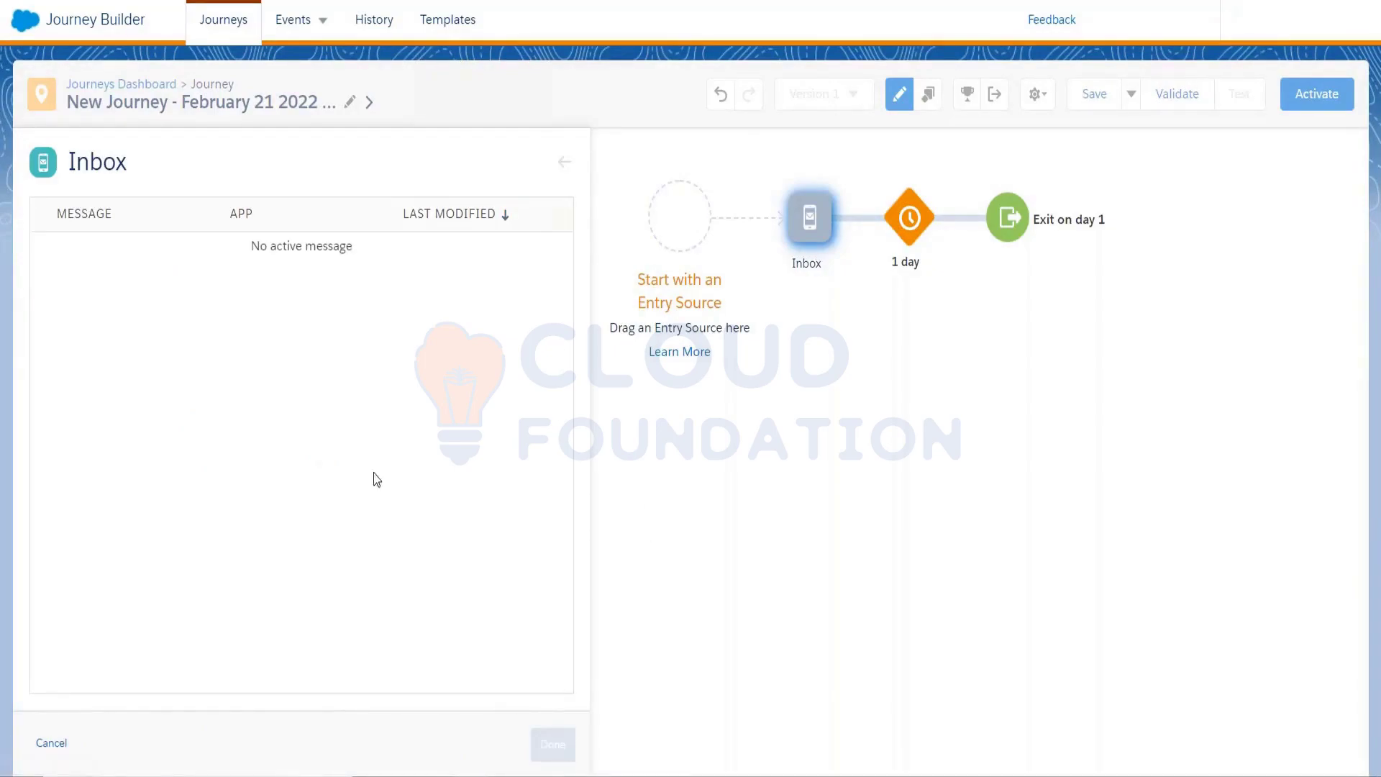
{"action": "left_click", "coordinate": [54, 743]}
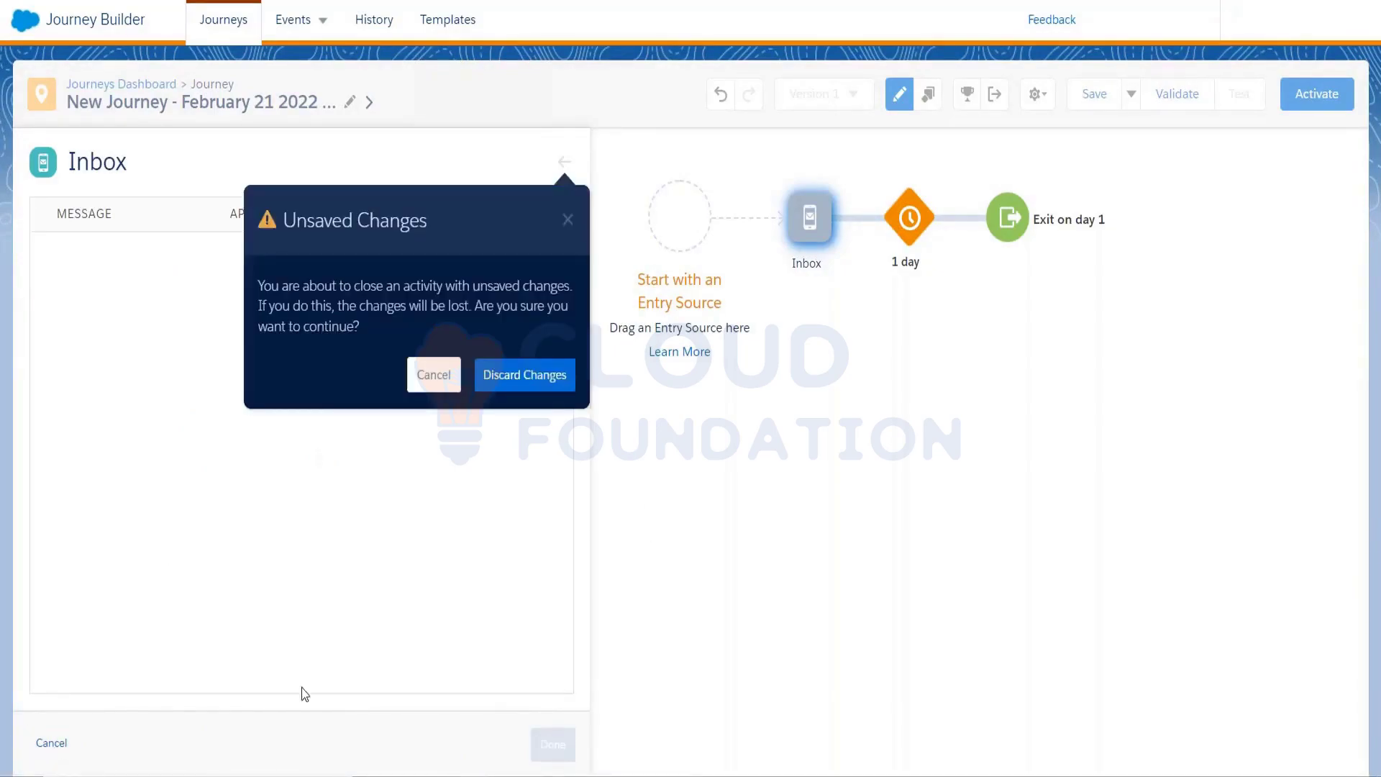
{"action": "left_click", "coordinate": [524, 374]}
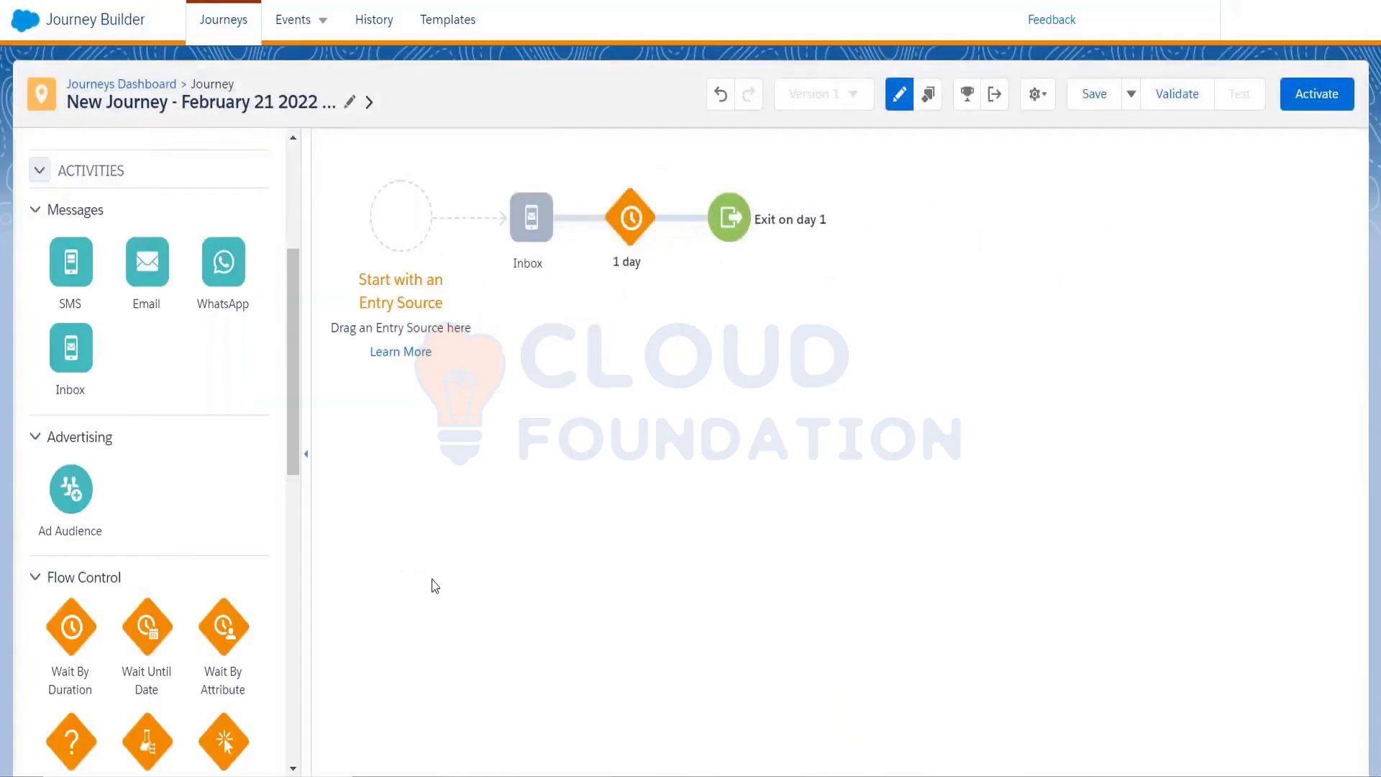
{"action": "mouse_move", "coordinate": [549, 769]}
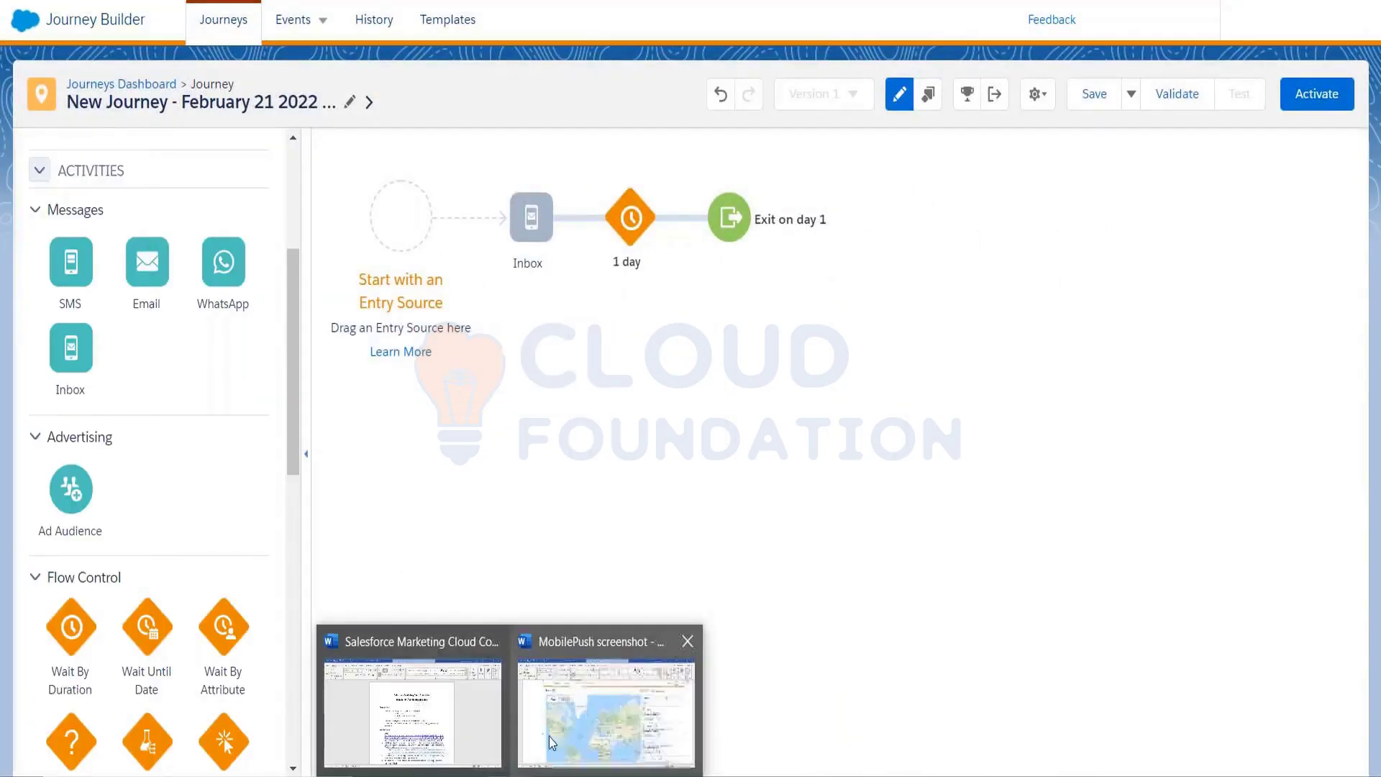
Bring up the MobilePush screenshot document at the 'Thanks for registering!' message screenshot
{"action": "left_click", "coordinate": [575, 712]}
{"action": "scroll", "coordinate": [546, 531], "scroll_direction": "down", "scroll_amount": 15}
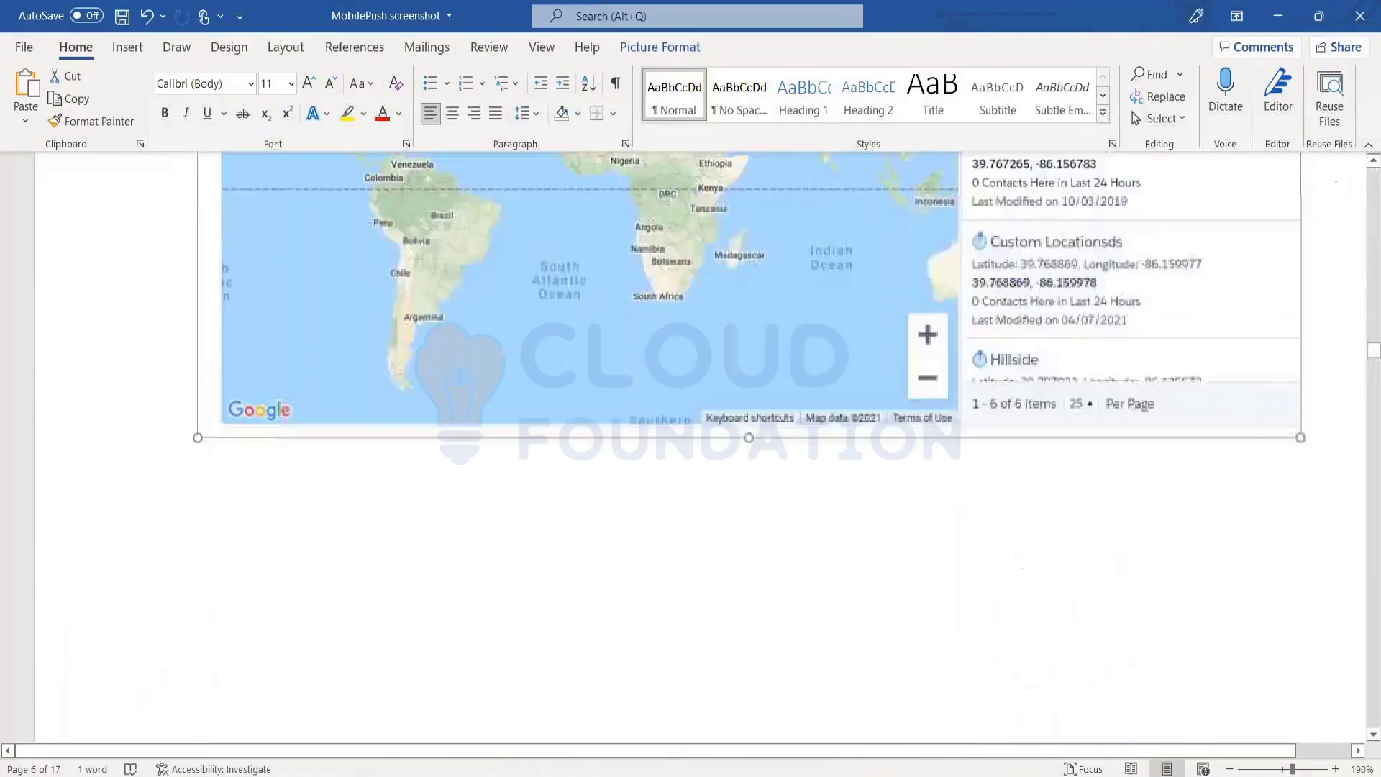
{"action": "scroll", "coordinate": [546, 531], "scroll_direction": "down", "scroll_amount": 15}
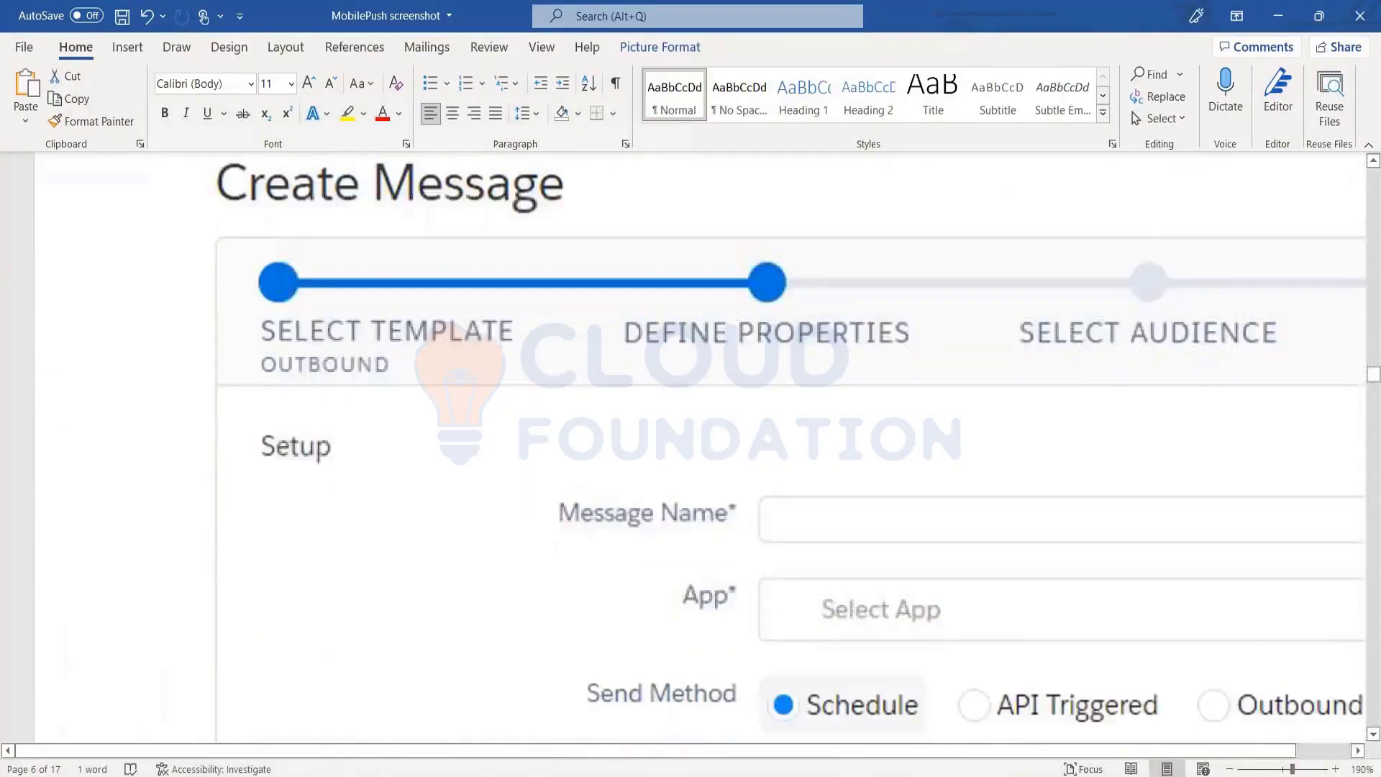
{"action": "scroll", "coordinate": [699, 446], "scroll_direction": "down", "scroll_amount": 15}
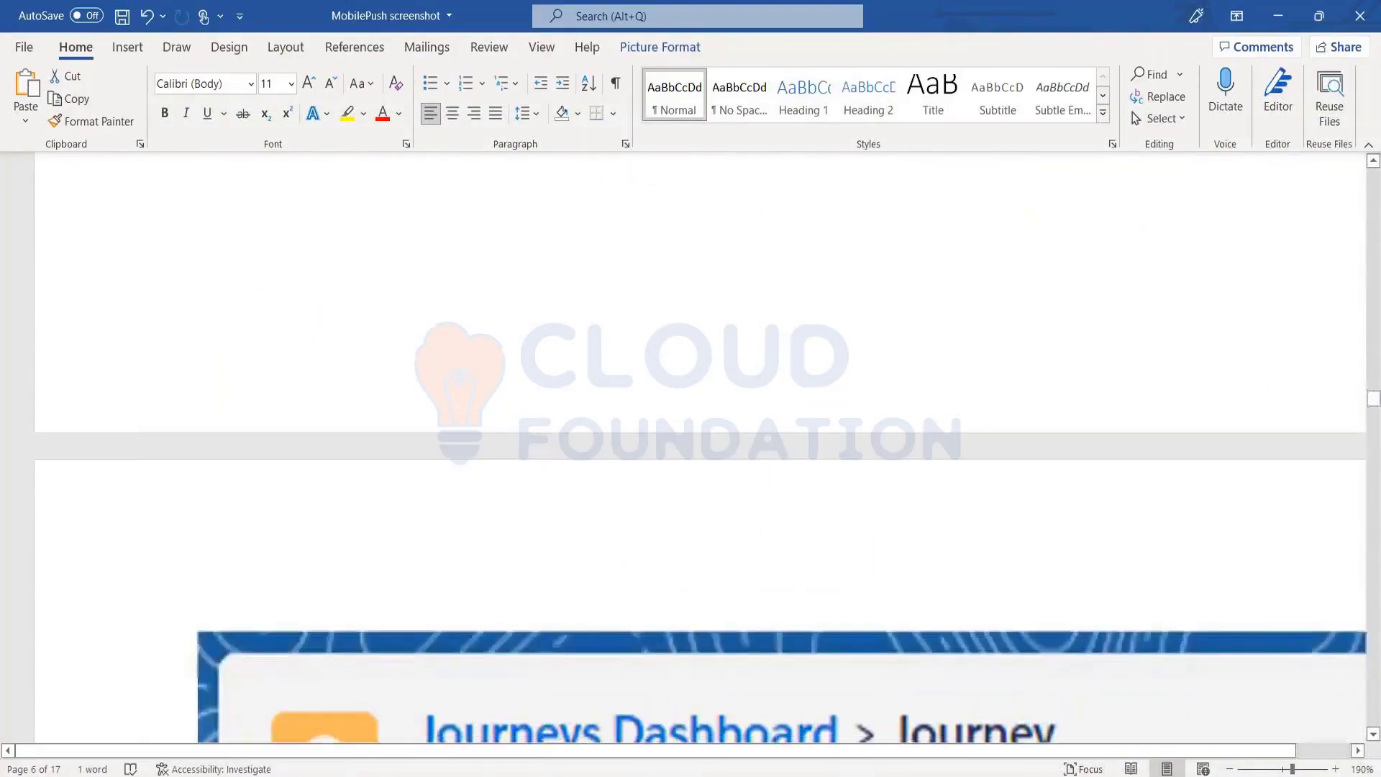
{"action": "scroll", "coordinate": [699, 446], "scroll_direction": "down", "scroll_amount": 15}
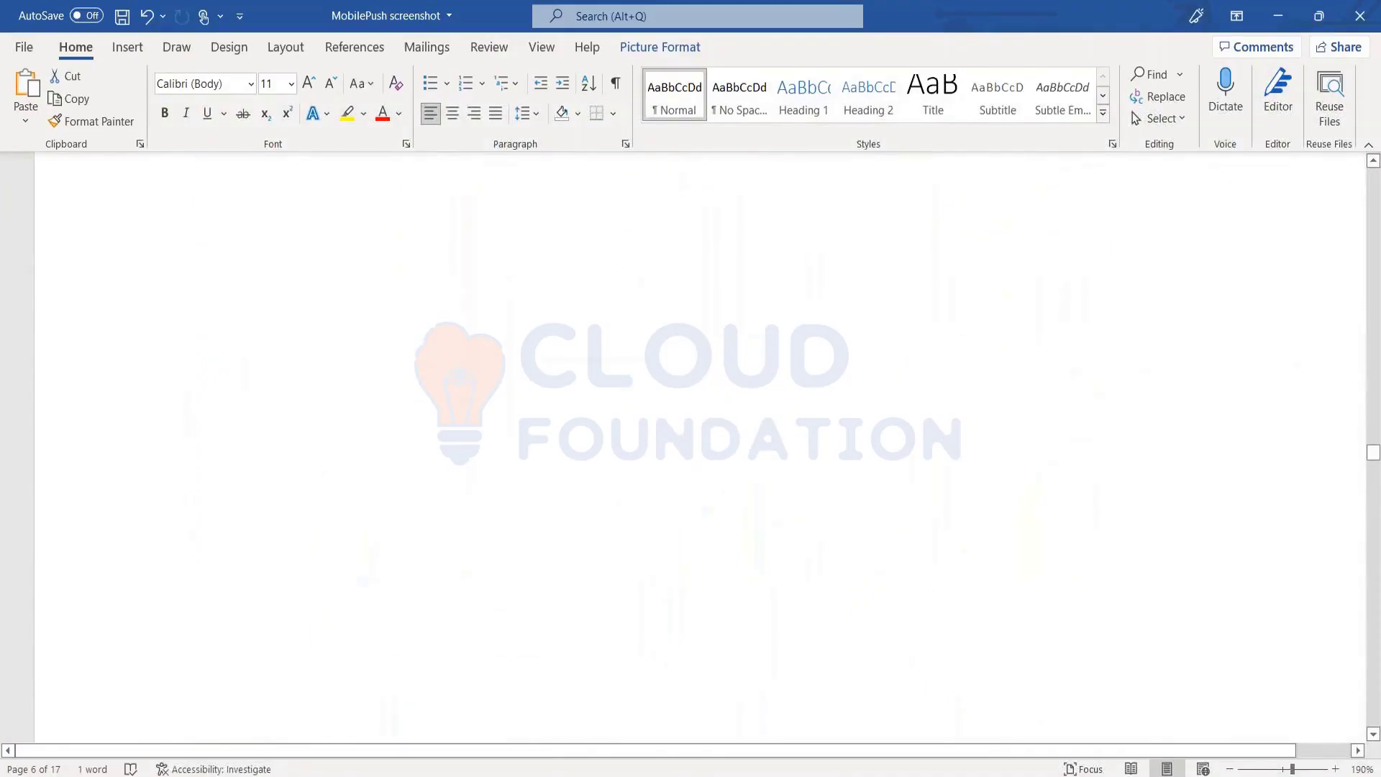
{"action": "scroll", "coordinate": [699, 446], "scroll_direction": "down", "scroll_amount": 15}
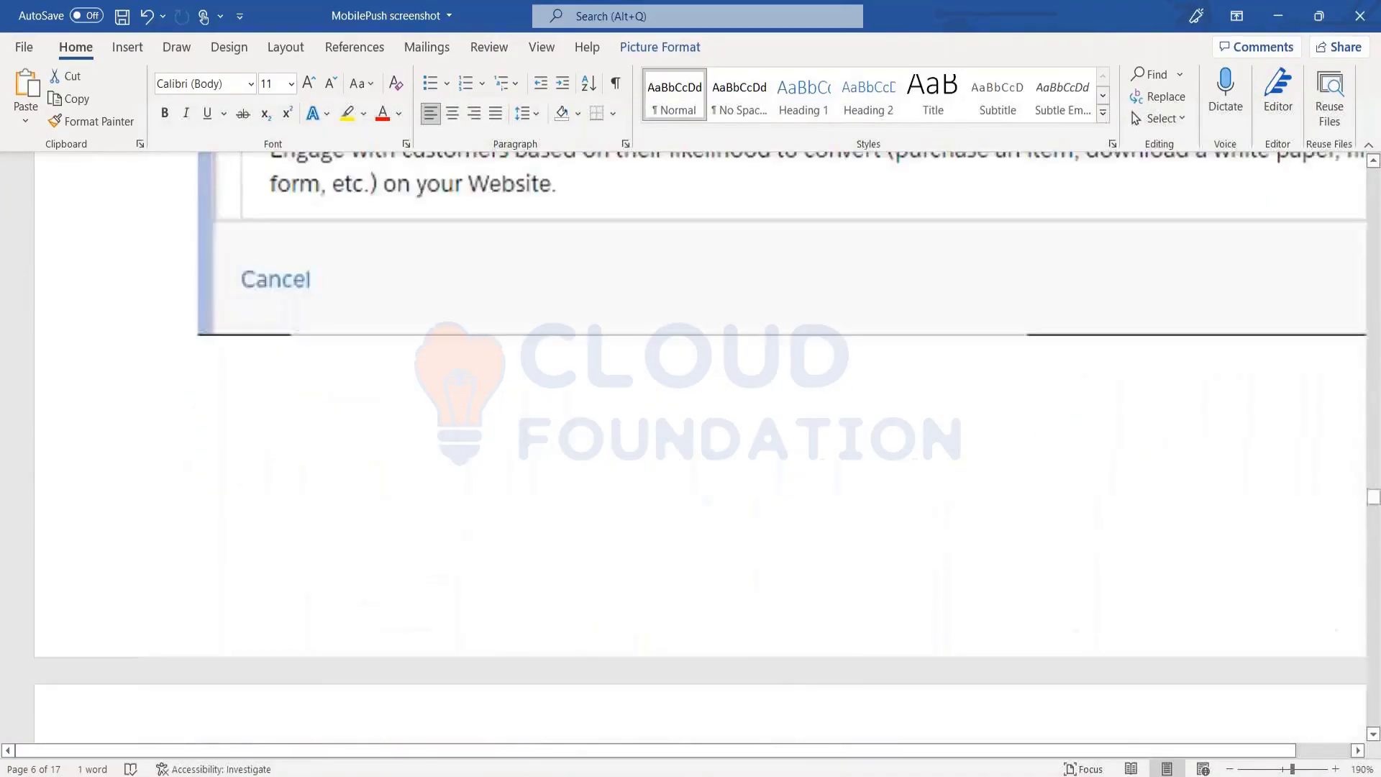
{"action": "scroll", "coordinate": [699, 446], "scroll_direction": "down", "scroll_amount": 15}
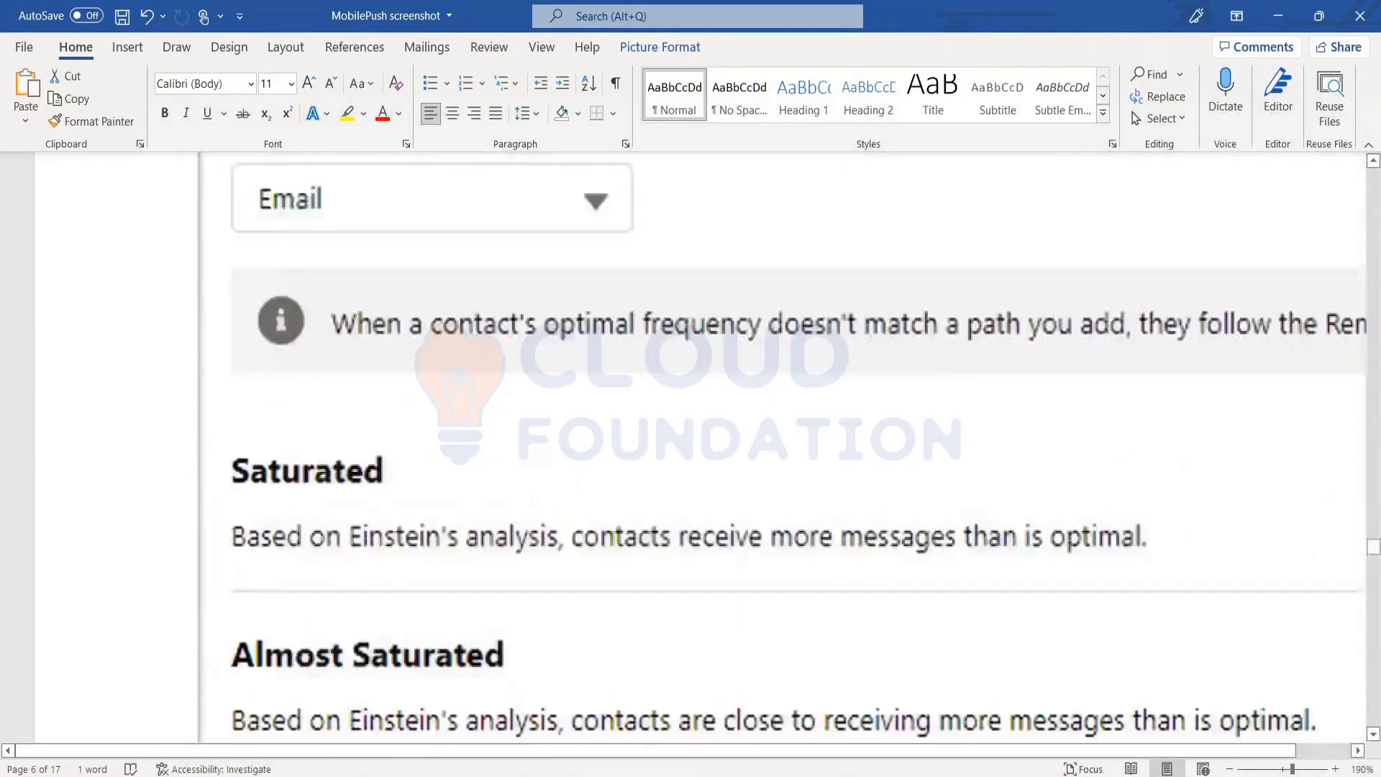
{"action": "scroll", "coordinate": [699, 446], "scroll_direction": "down", "scroll_amount": 15}
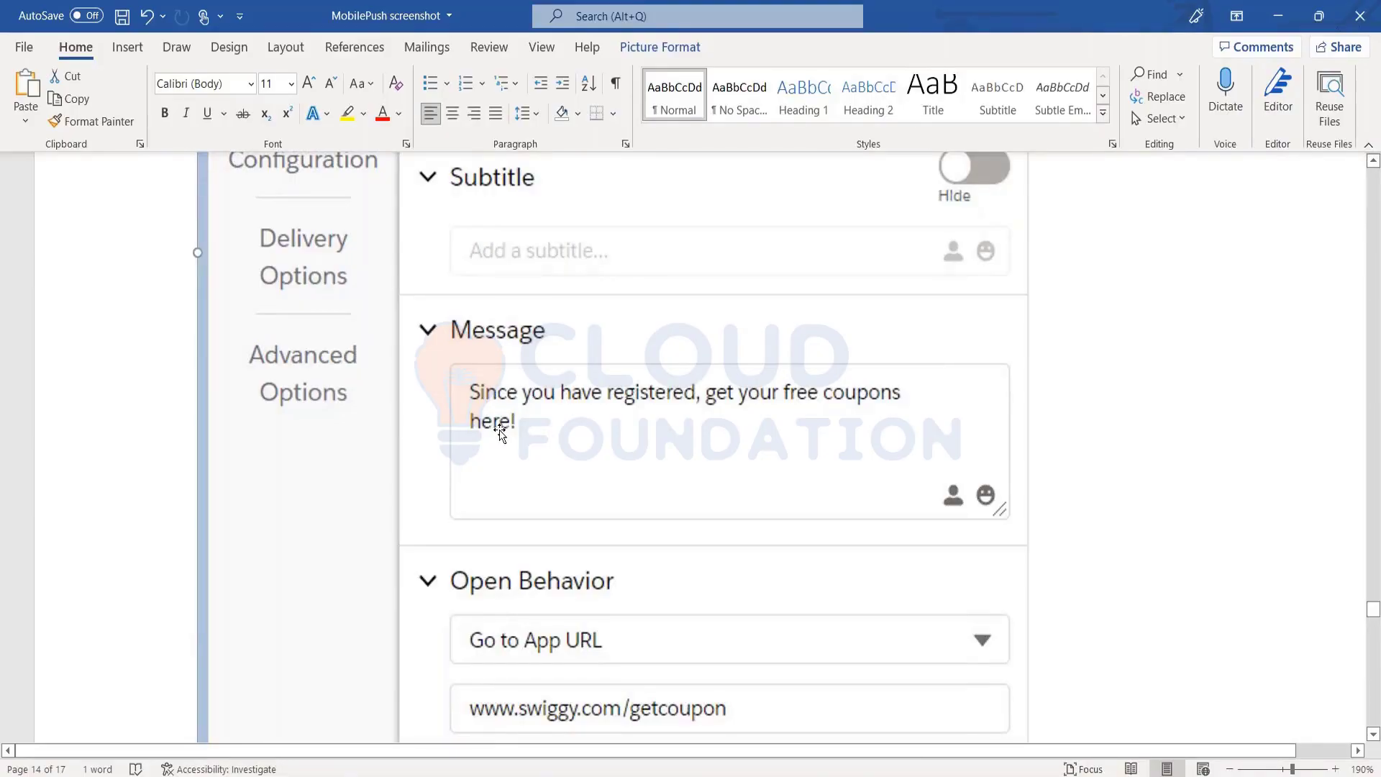
{"action": "scroll", "coordinate": [499, 431], "scroll_direction": "up", "scroll_amount": 5}
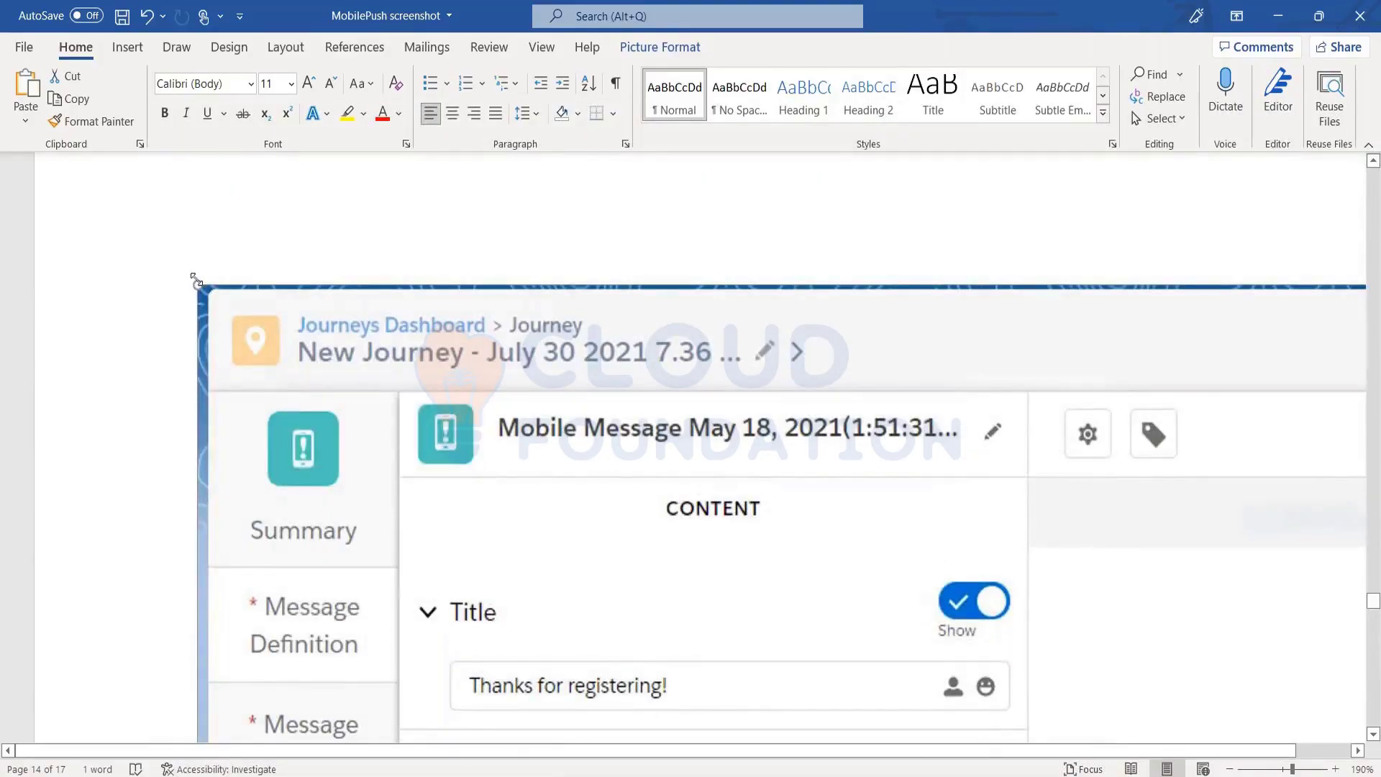
Resize the journey screenshot so the whole image, including the lock-screen preview, fits the page width
{"action": "left_click_drag", "start_coordinate": [243, 311], "coordinate": [1073, 775]}
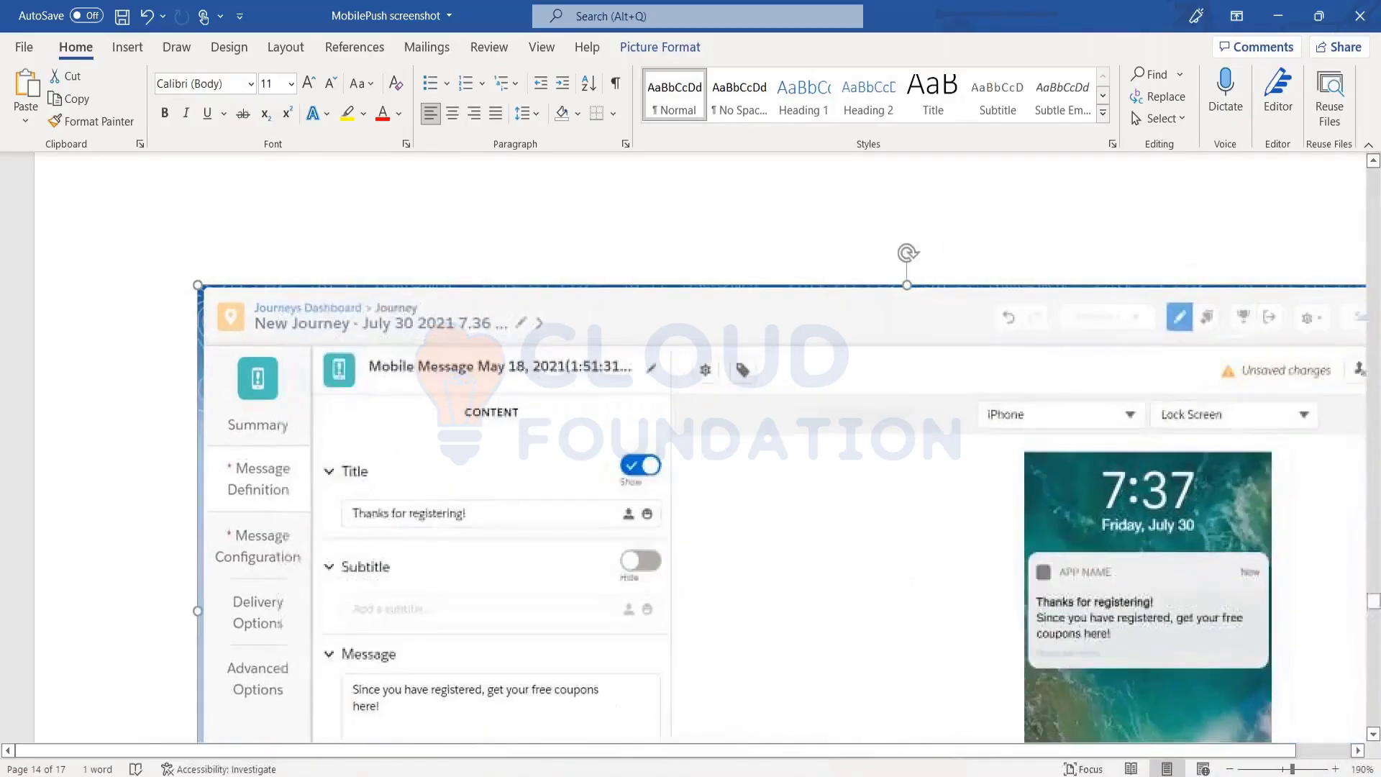
{"action": "left_click_drag", "start_coordinate": [1370, 775], "coordinate": [1157, 697]}
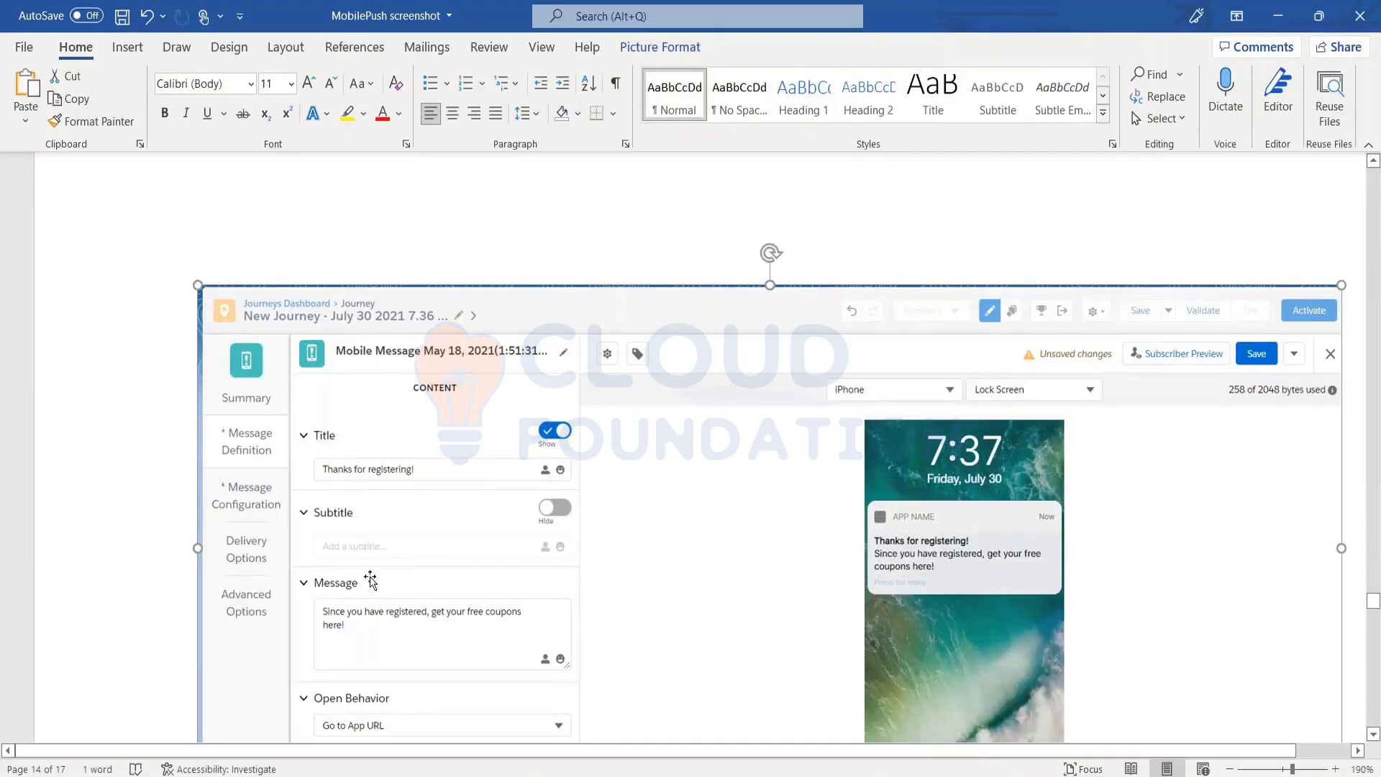
{"action": "scroll", "coordinate": [367, 628], "scroll_direction": "down", "scroll_amount": 5}
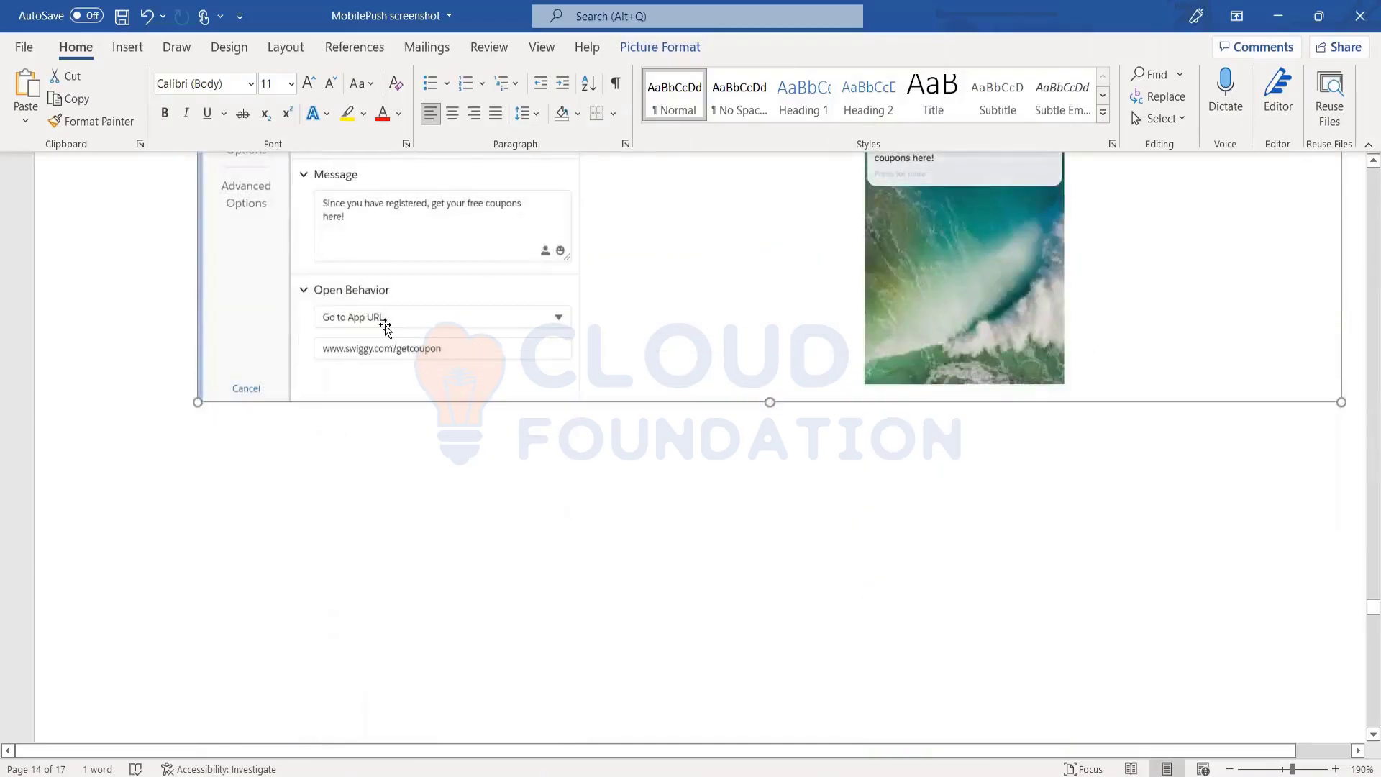
{"action": "scroll", "coordinate": [385, 327], "scroll_direction": "up", "scroll_amount": 4}
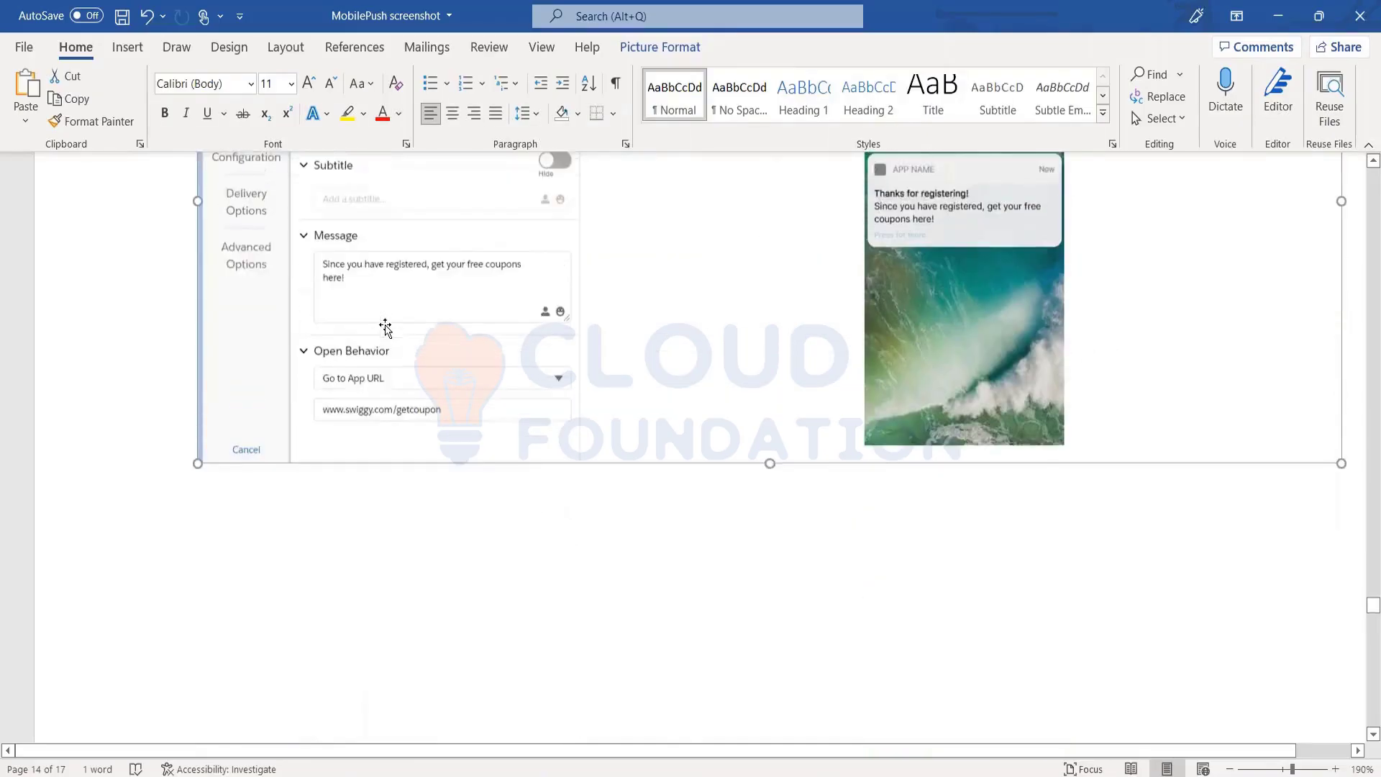
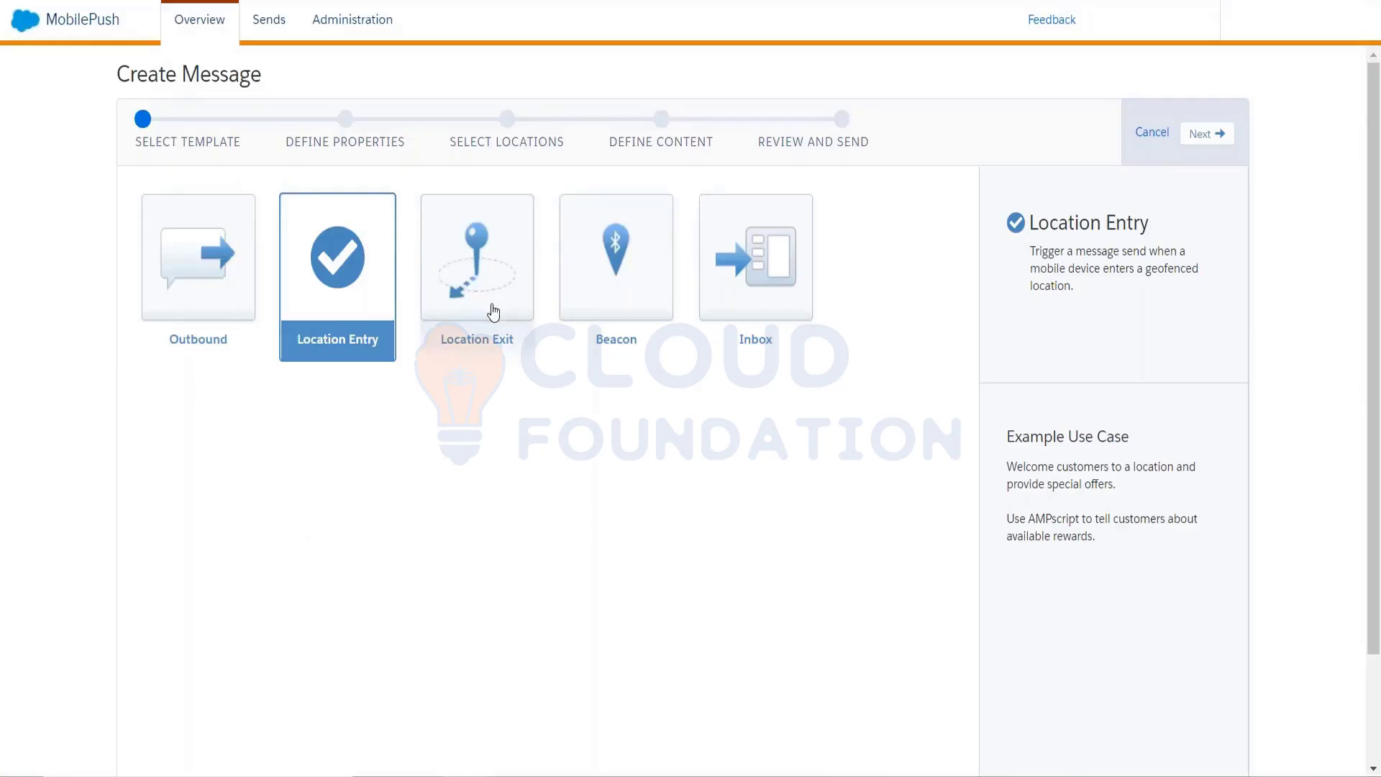
Advance the Location Entry message named 'uyghj' to the Define Properties step
{"action": "left_click", "coordinate": [1202, 135]}
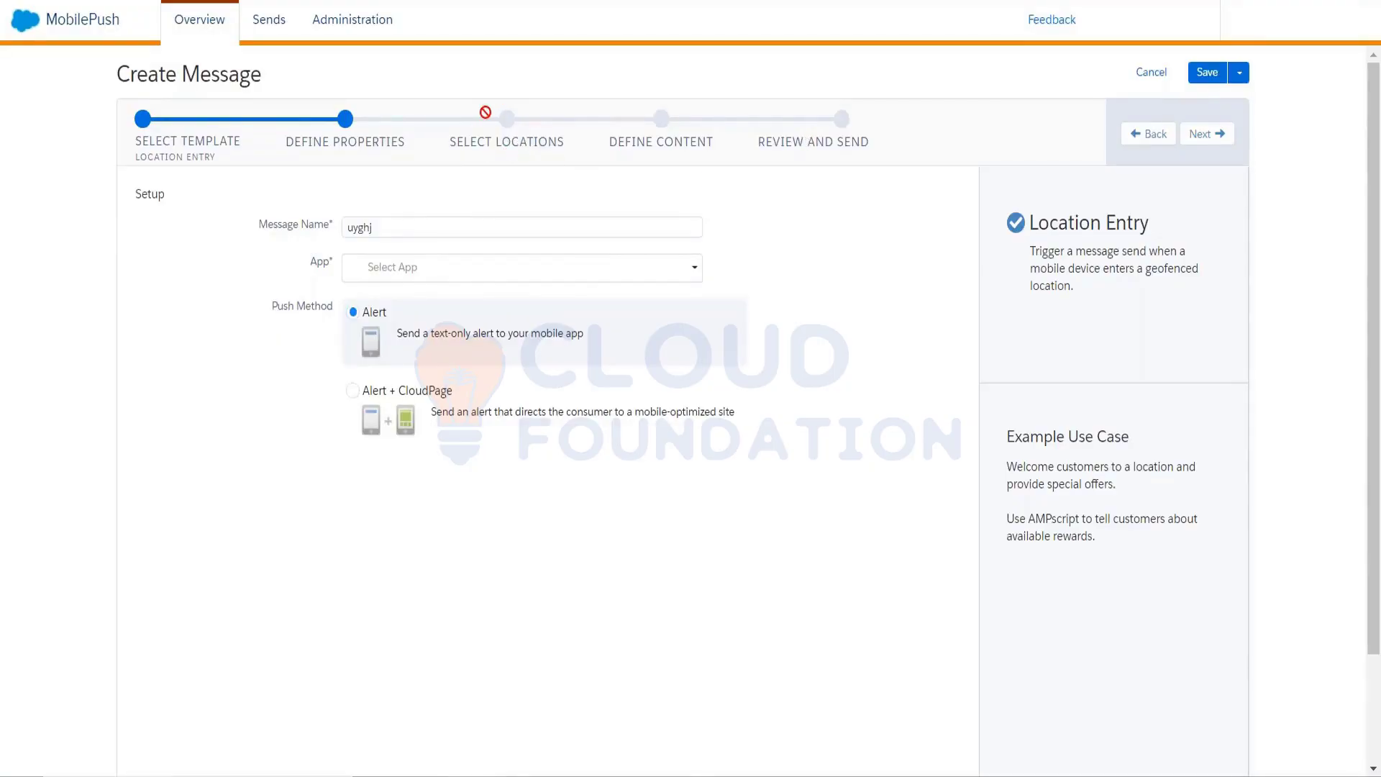
{"action": "mouse_move", "coordinate": [525, 762]}
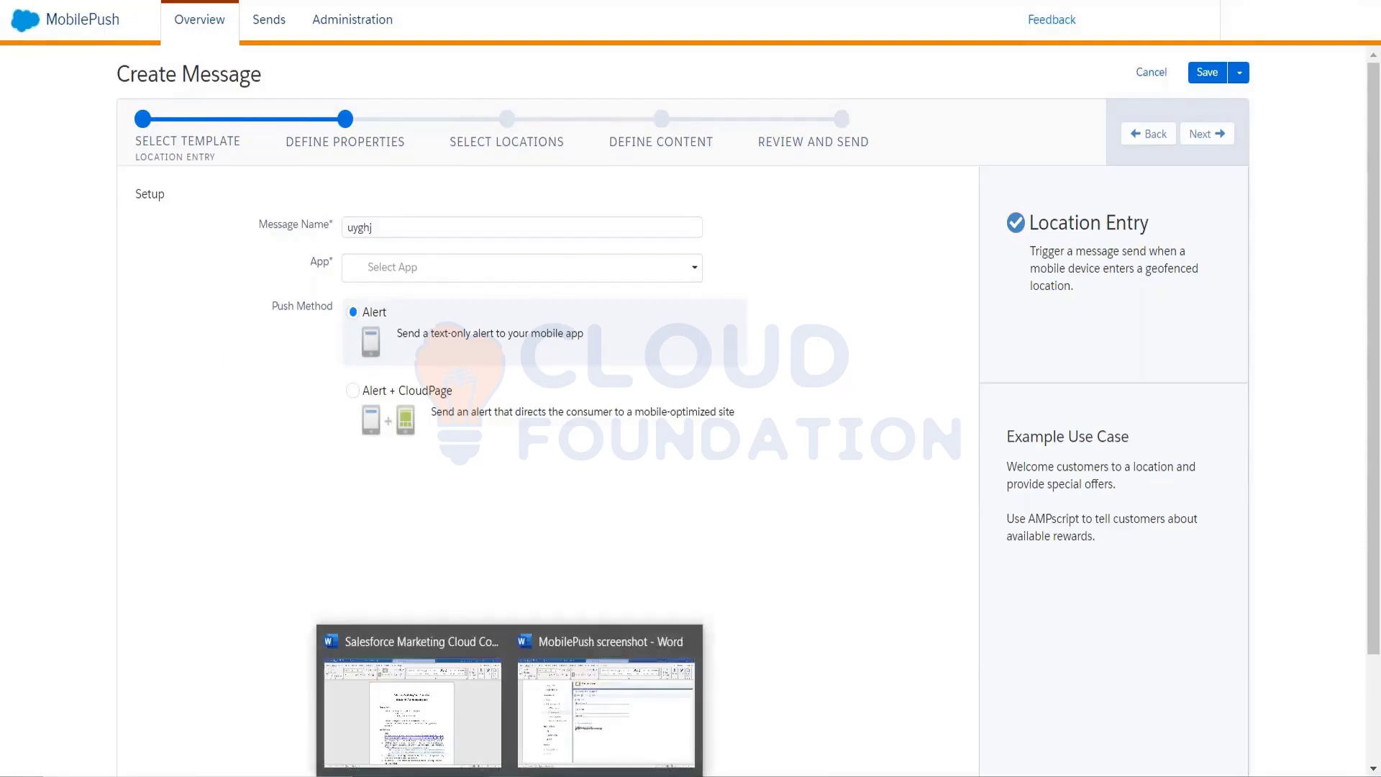
{"action": "left_click", "coordinate": [588, 710]}
{"action": "scroll", "coordinate": [684, 320], "scroll_direction": "up", "scroll_amount": 15}
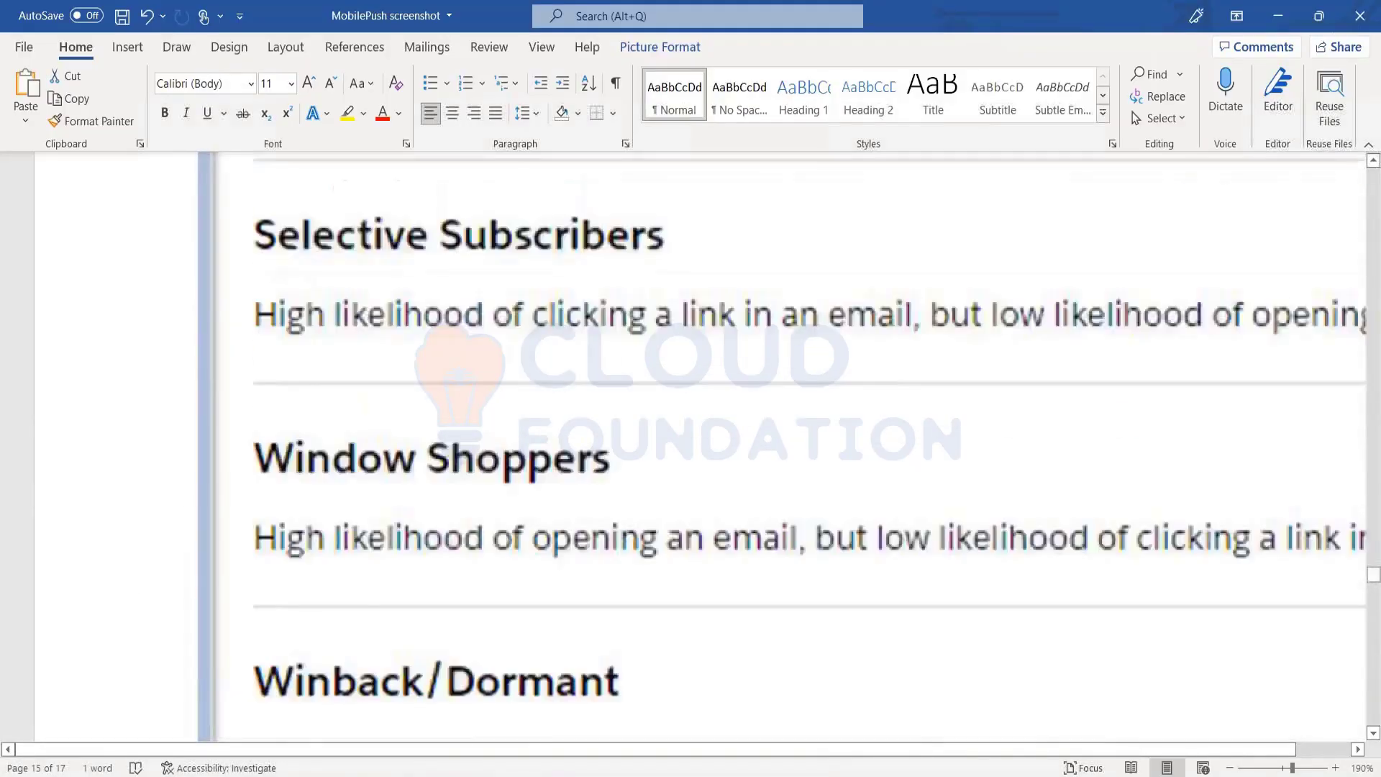
{"action": "scroll", "coordinate": [691, 446], "scroll_direction": "down", "scroll_amount": 10}
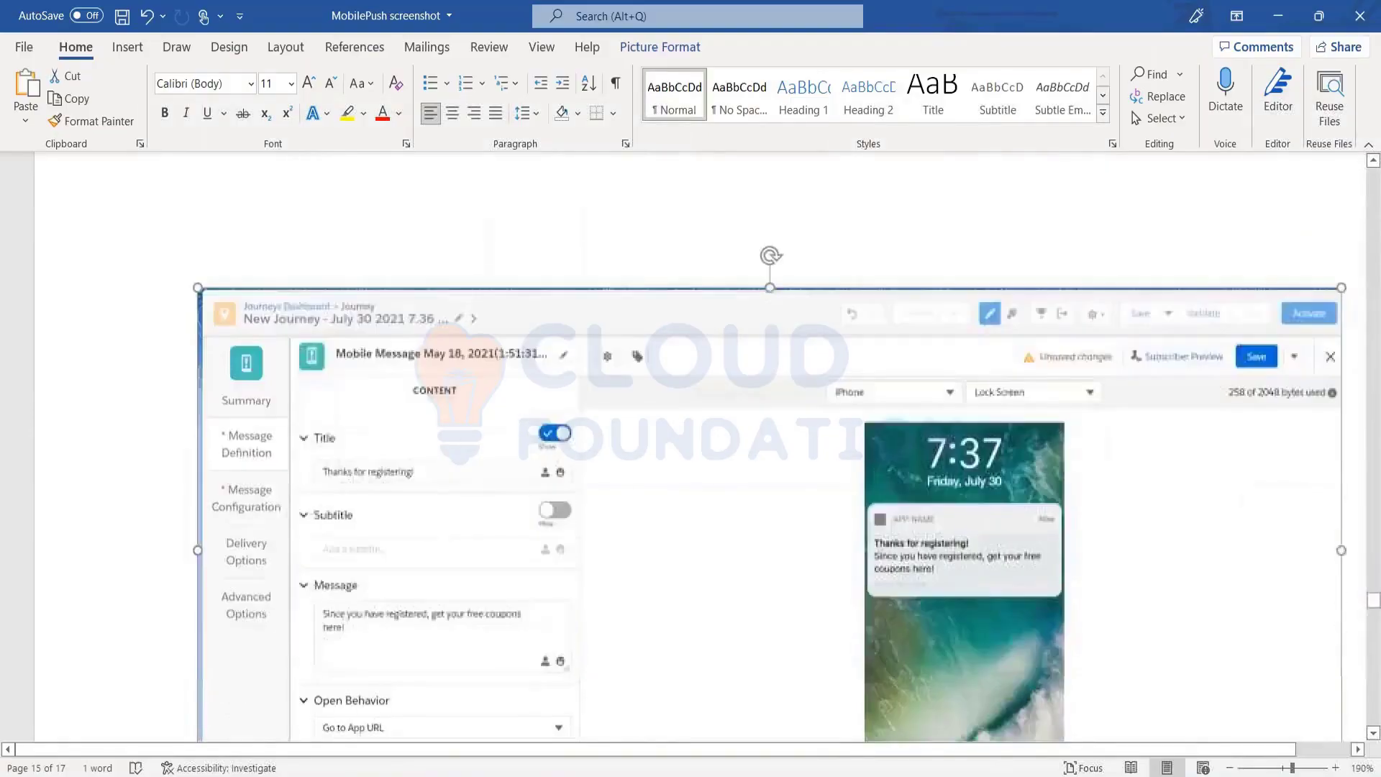
{"action": "scroll", "coordinate": [690, 446], "scroll_direction": "up", "scroll_amount": 10}
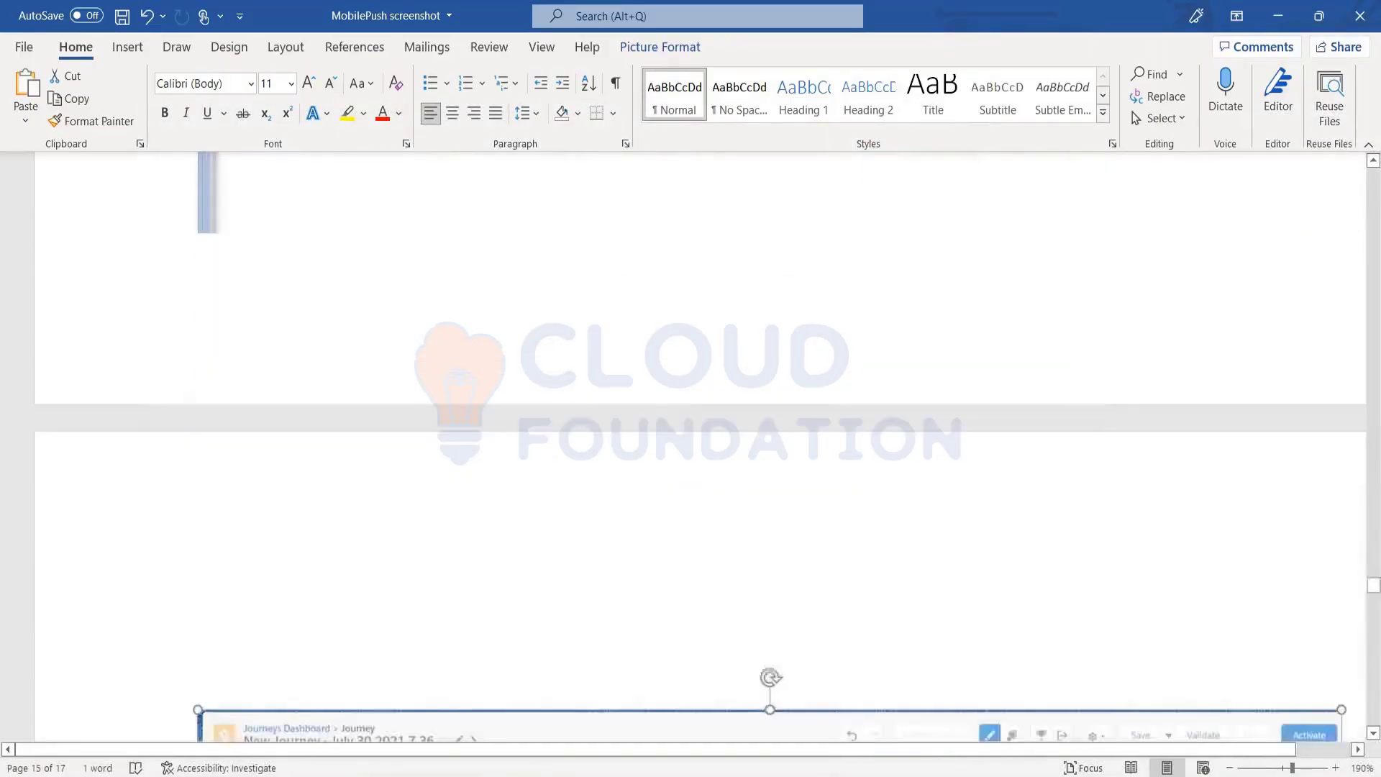
{"action": "scroll", "coordinate": [690, 446], "scroll_direction": "up", "scroll_amount": 10}
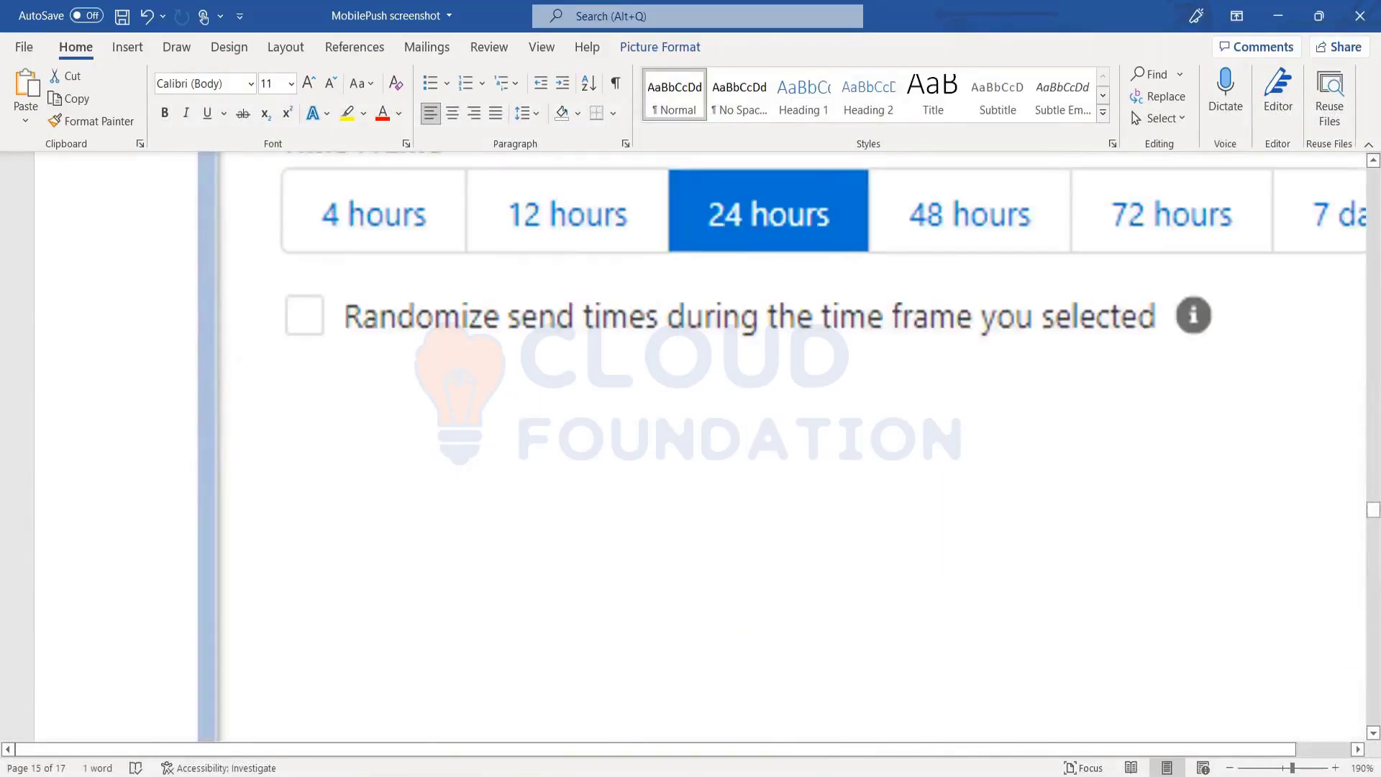
{"action": "scroll", "coordinate": [690, 445], "scroll_direction": "up", "scroll_amount": 10}
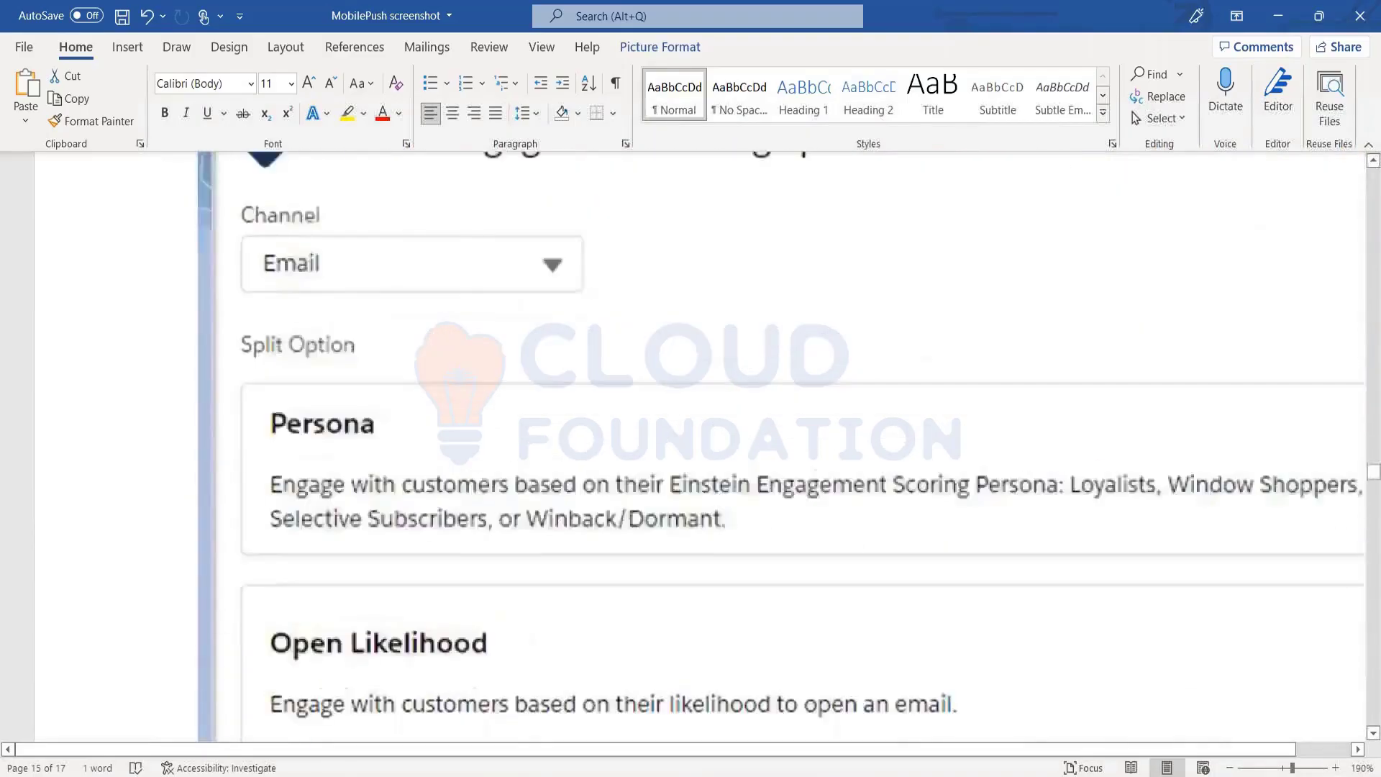
{"action": "scroll", "coordinate": [690, 446], "scroll_direction": "up", "scroll_amount": 10}
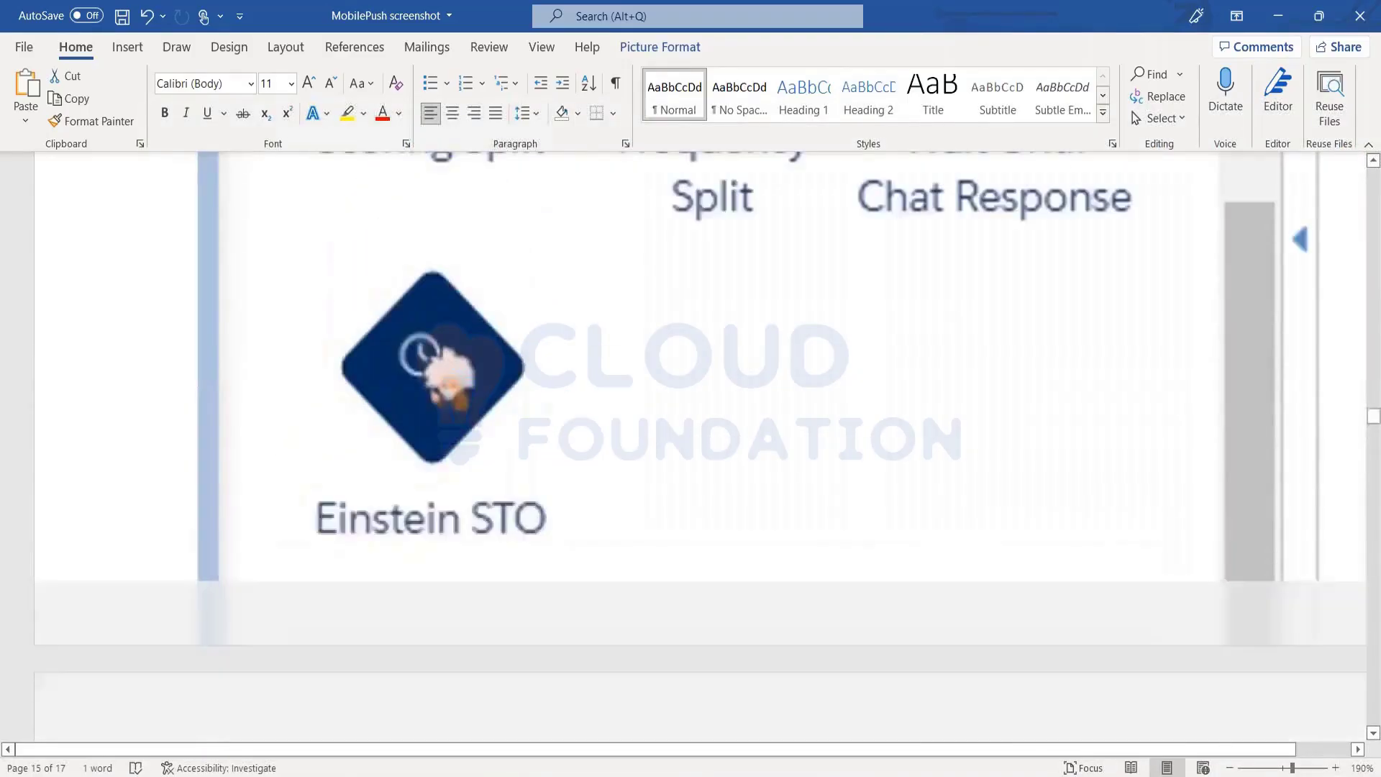
{"action": "scroll", "coordinate": [690, 446], "scroll_direction": "up", "scroll_amount": 10}
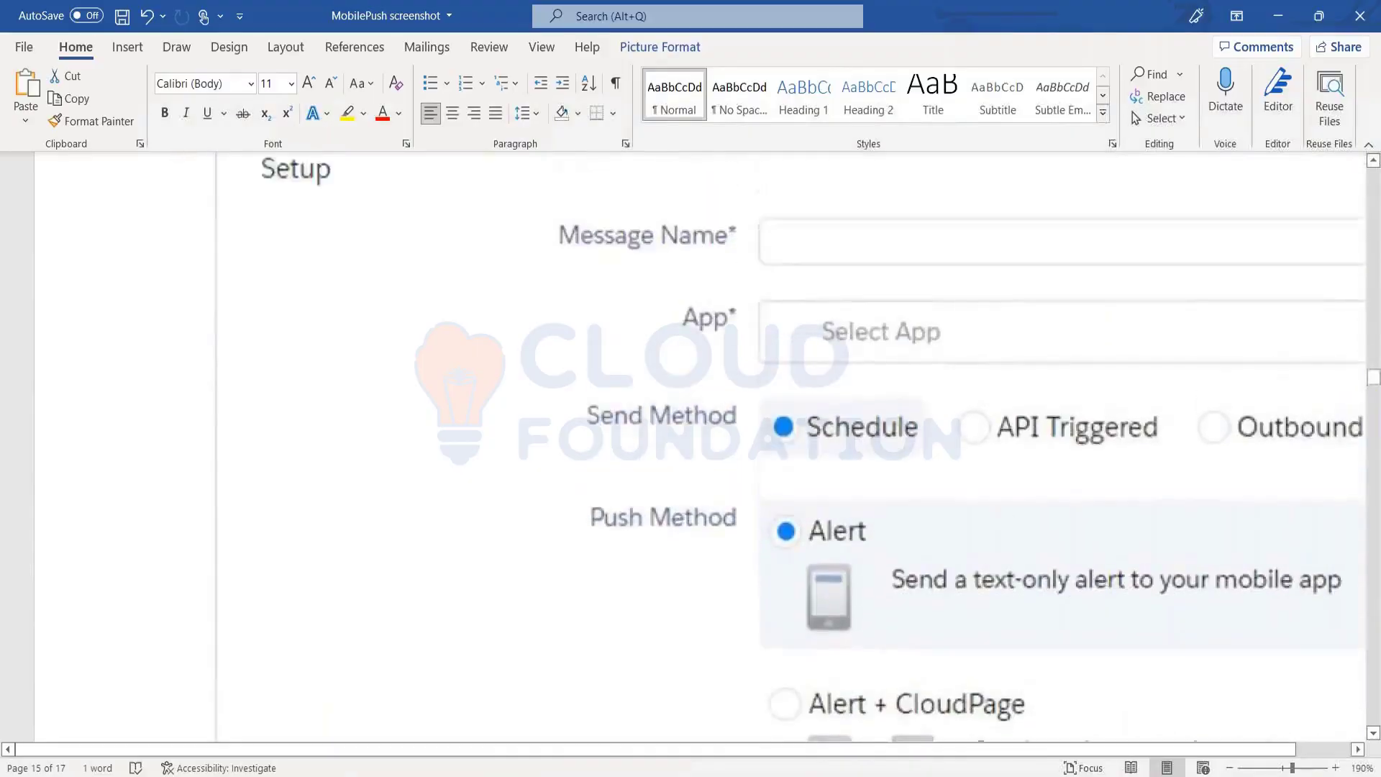
{"action": "scroll", "coordinate": [1050, 500], "scroll_direction": "up", "scroll_amount": 5}
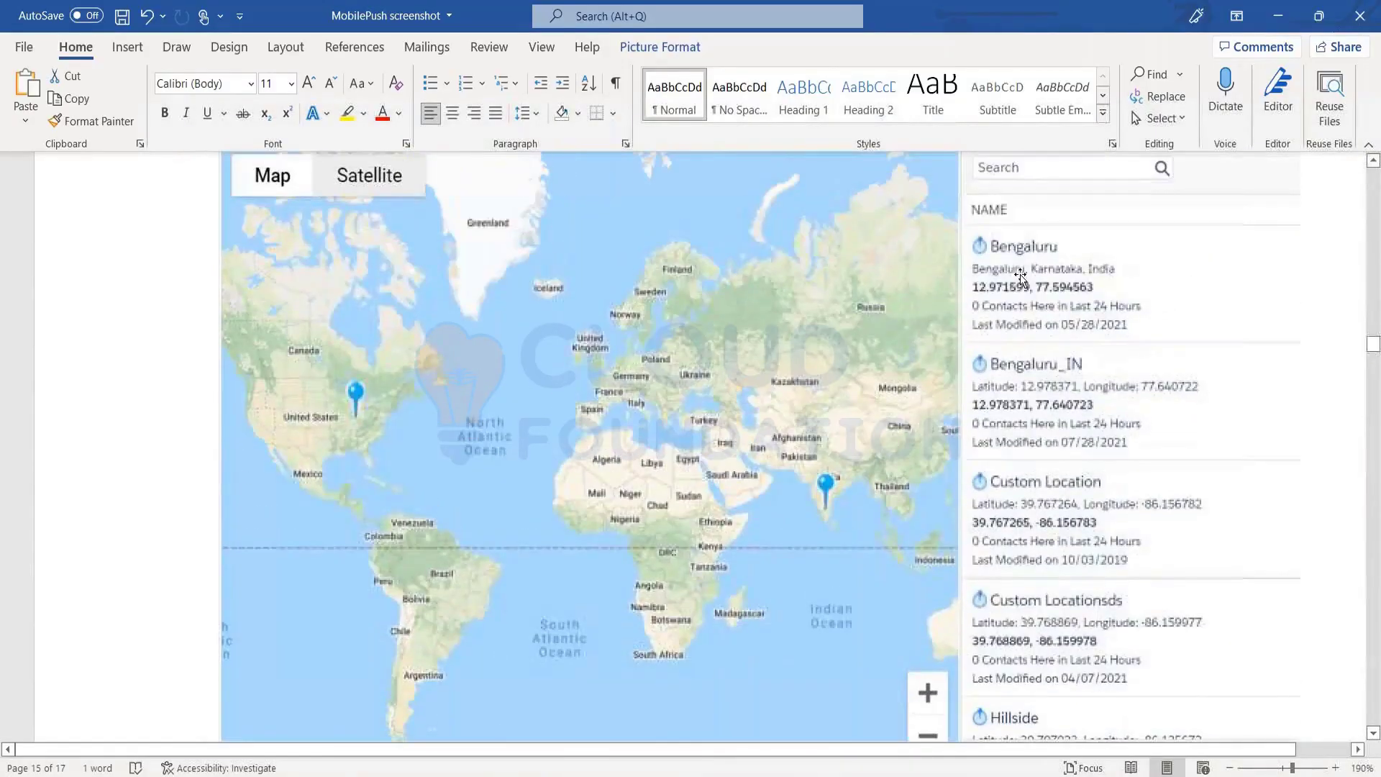
{"action": "scroll", "coordinate": [1050, 499], "scroll_direction": "up", "scroll_amount": 2}
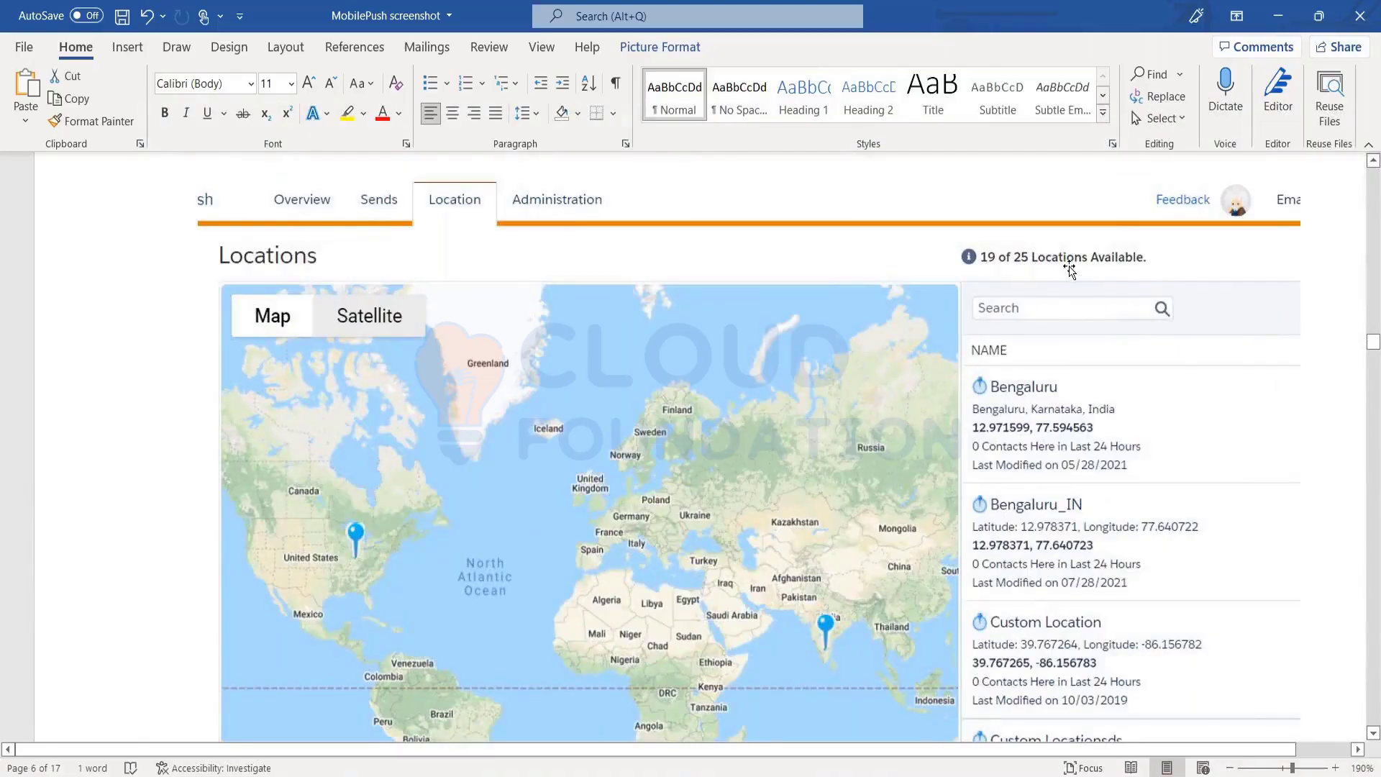
{"action": "scroll", "coordinate": [1098, 476], "scroll_direction": "down", "scroll_amount": 4}
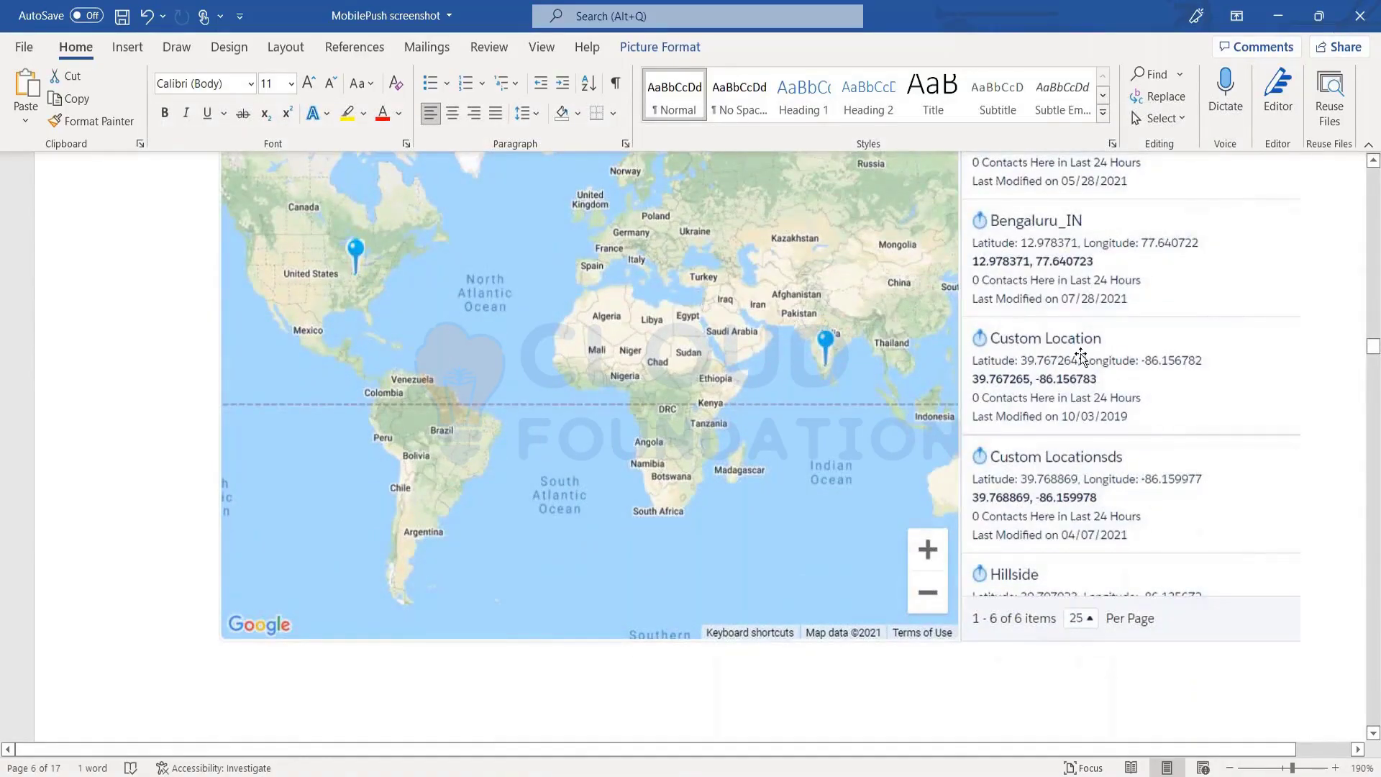
{"action": "scroll", "coordinate": [1080, 353], "scroll_direction": "up", "scroll_amount": 3}
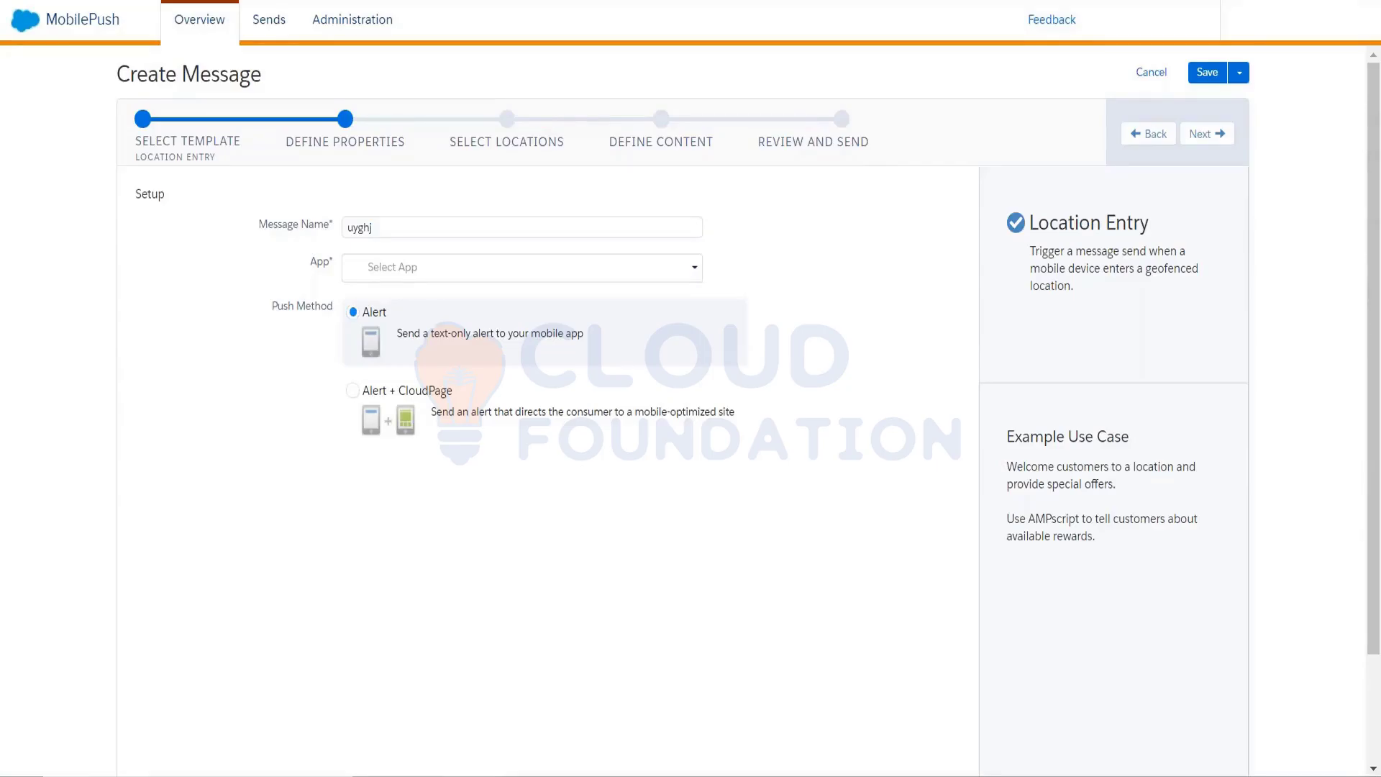
Return to the MobilePush wizard and step back from Define Properties to template selection
{"action": "key", "text": "alt+Tab"}
{"action": "left_click", "coordinate": [198, 152]}
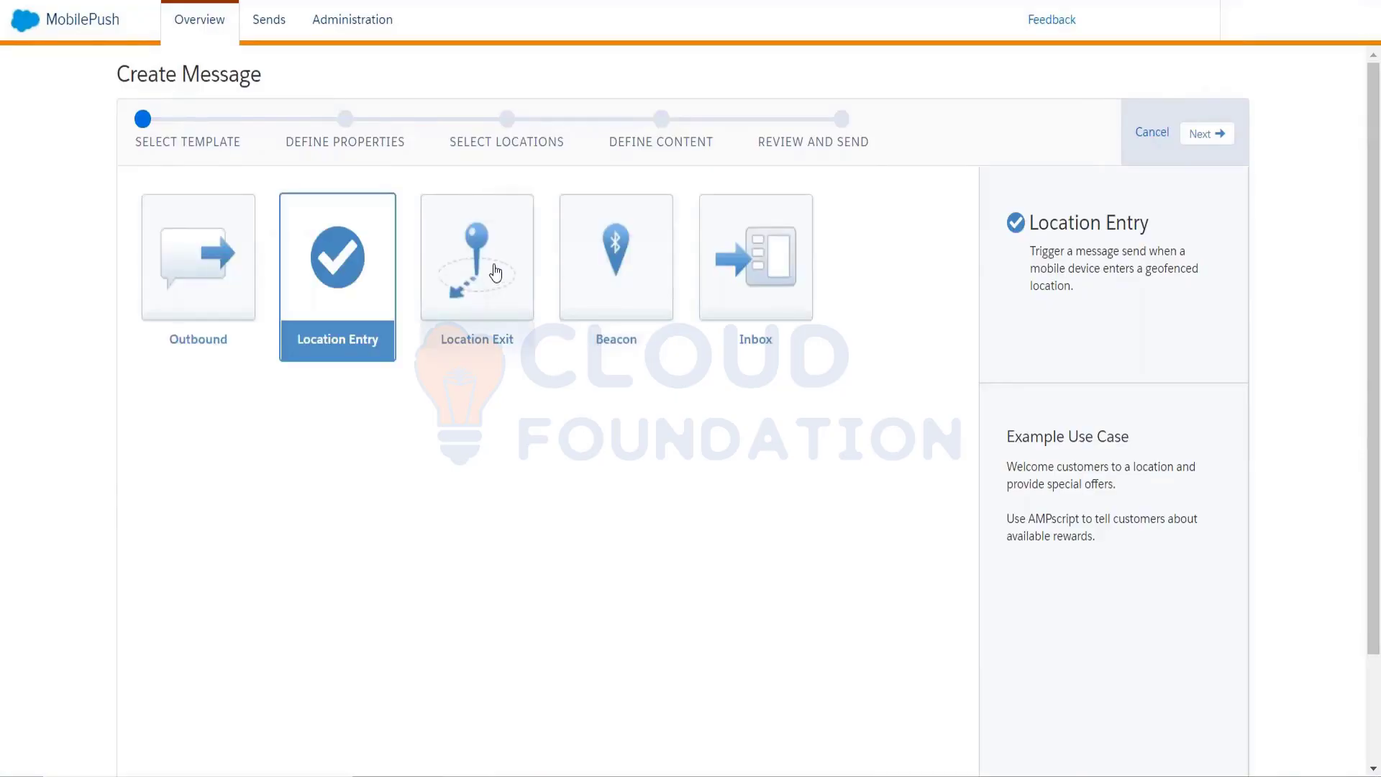
Try the Location Exit and Beacon templates, then settle on Inbox as the template
{"action": "left_click", "coordinate": [495, 272]}
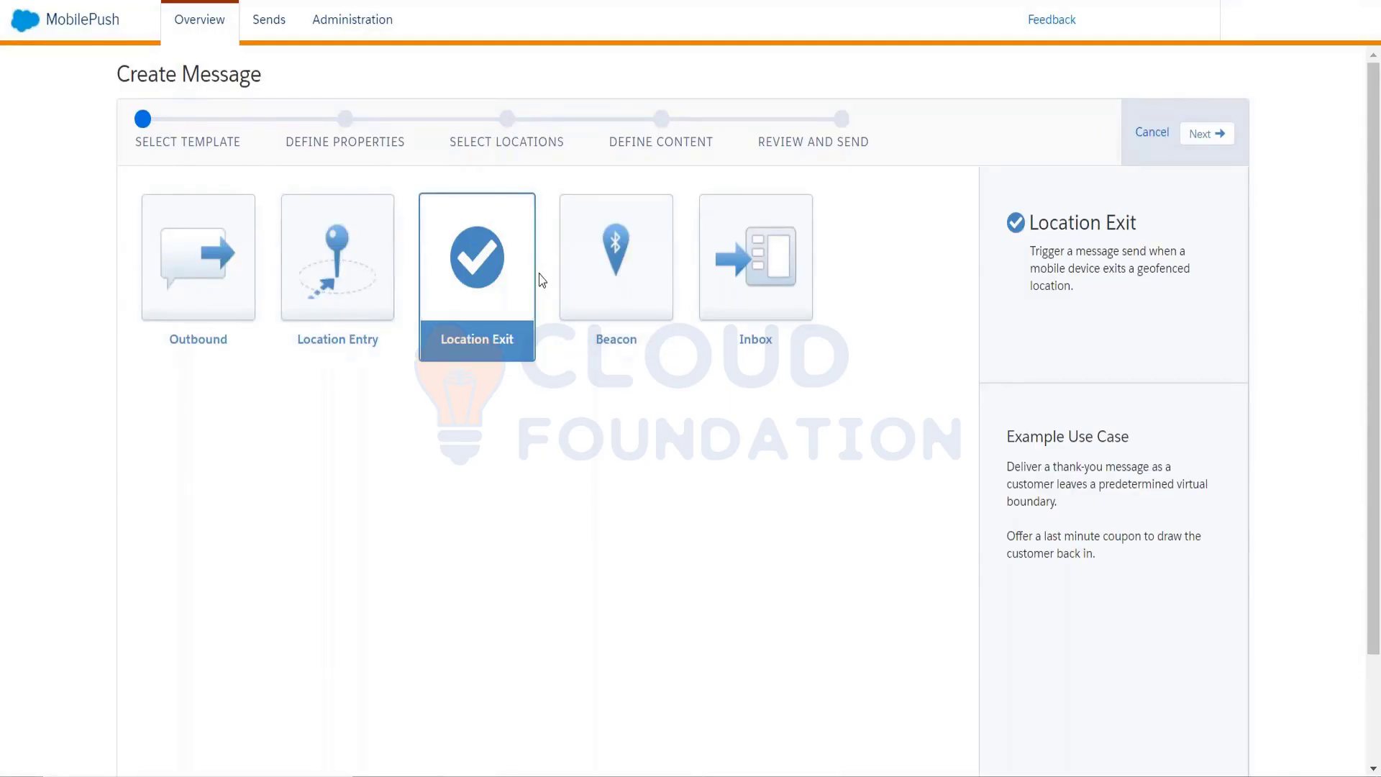
{"action": "left_click", "coordinate": [596, 280]}
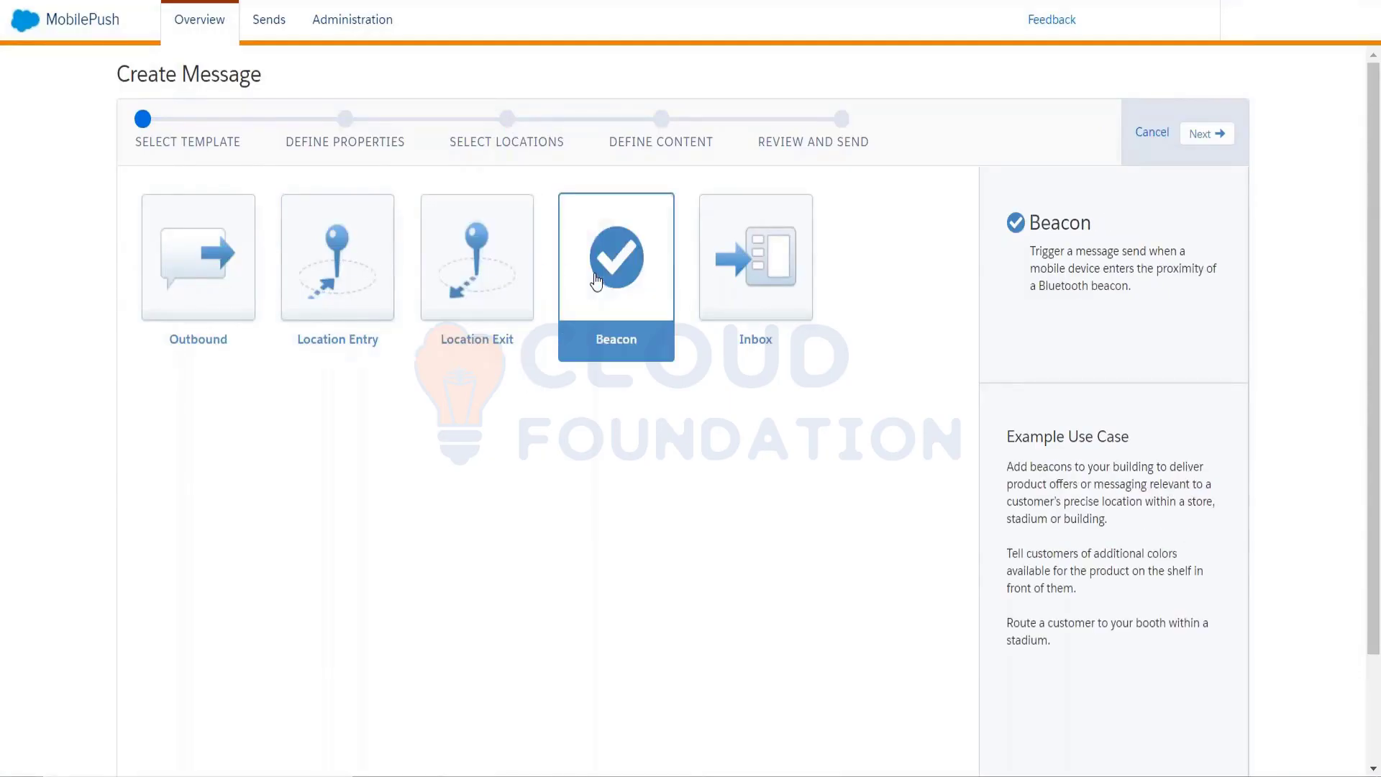
{"action": "left_click", "coordinate": [1215, 140]}
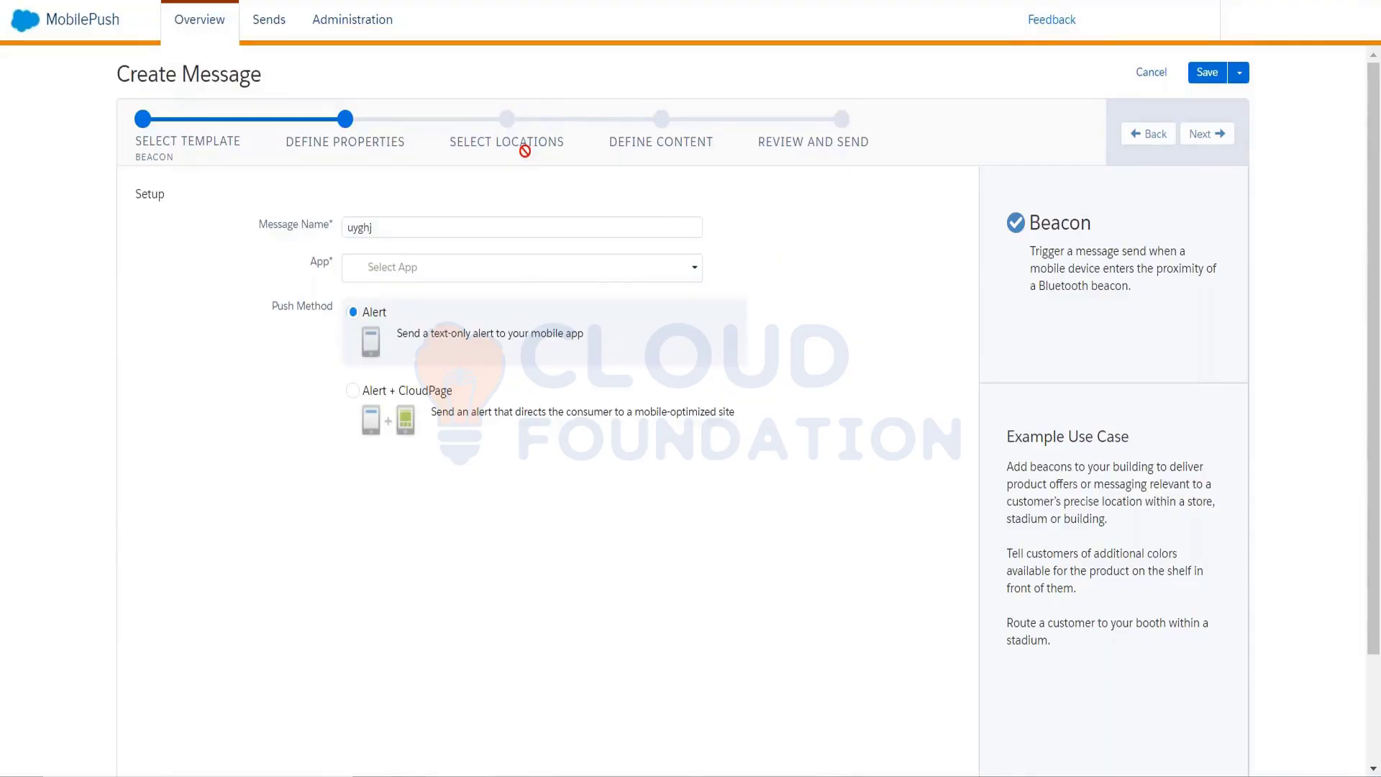
{"action": "left_click", "coordinate": [1150, 135]}
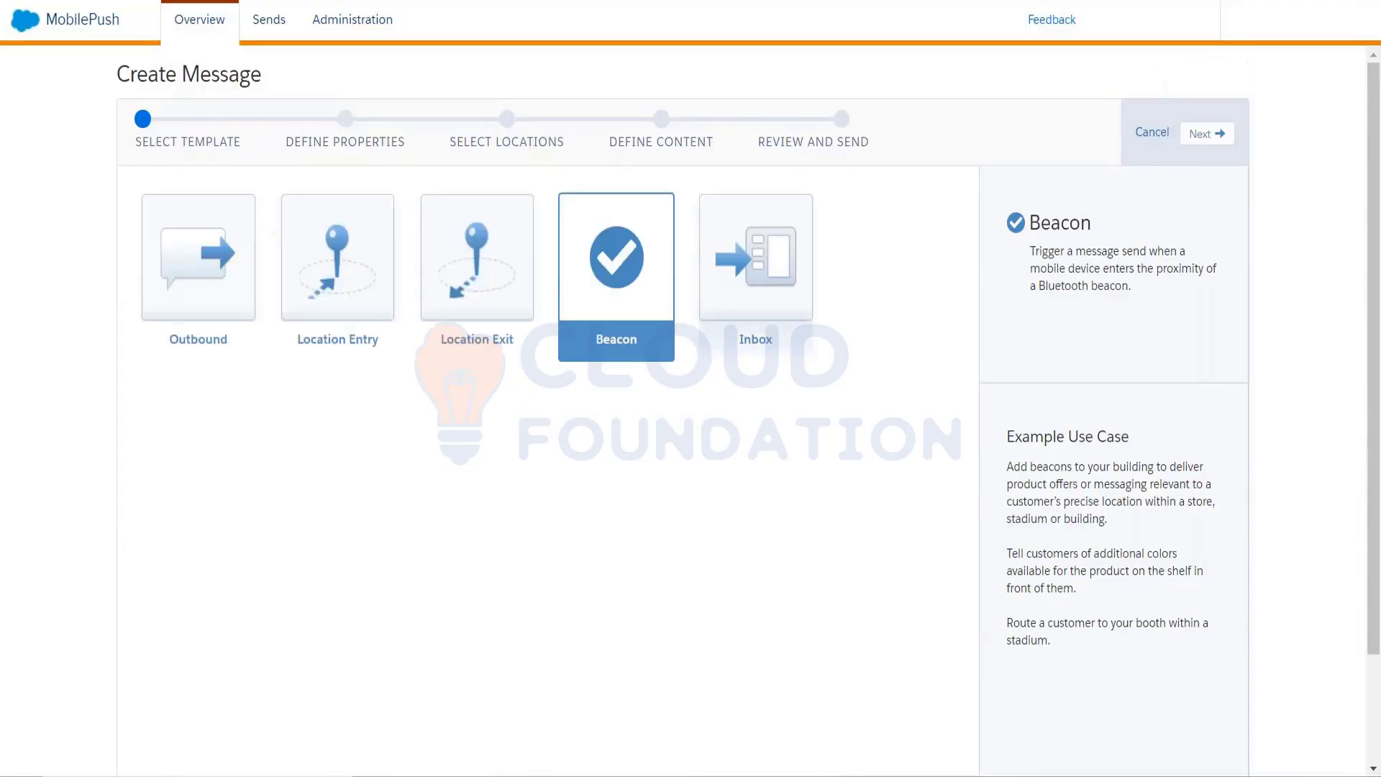
{"action": "left_click", "coordinate": [782, 275]}
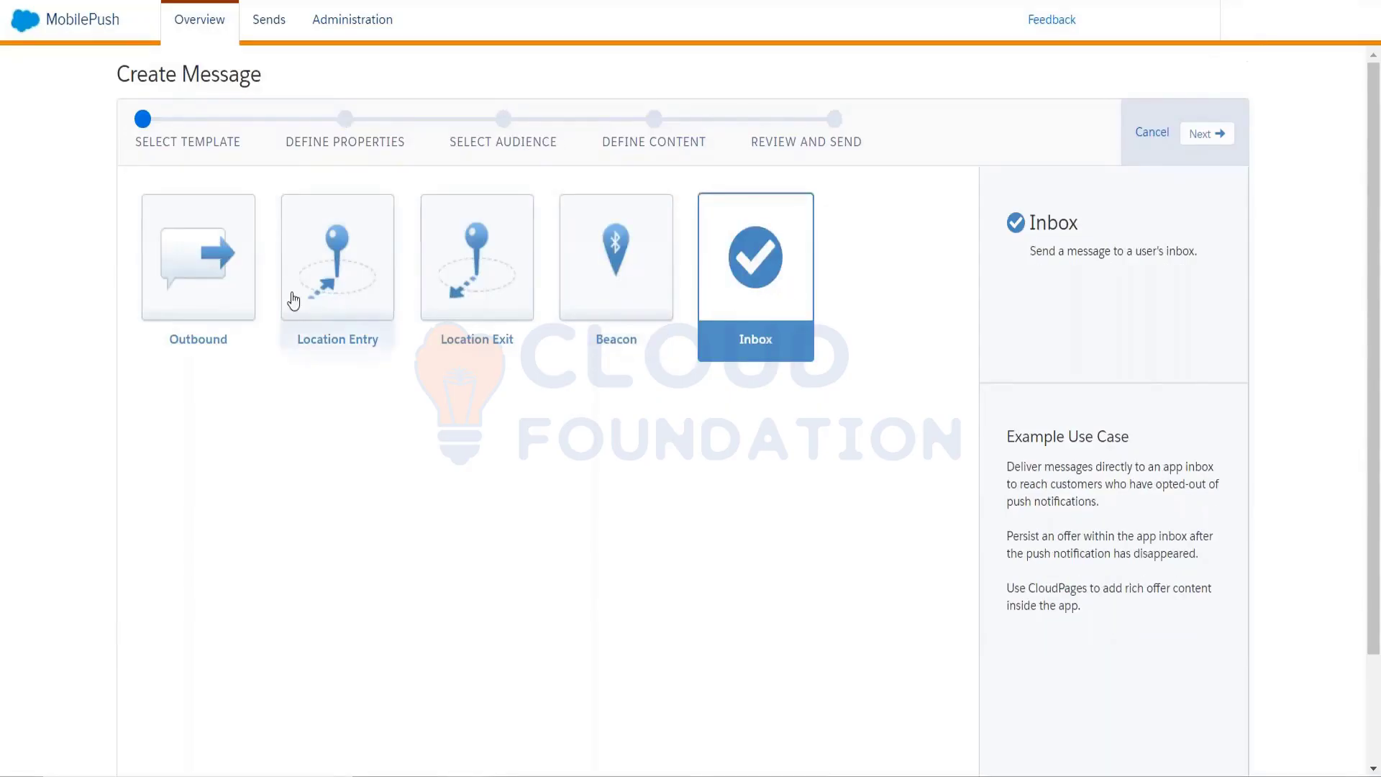
{"action": "left_click", "coordinate": [254, 299]}
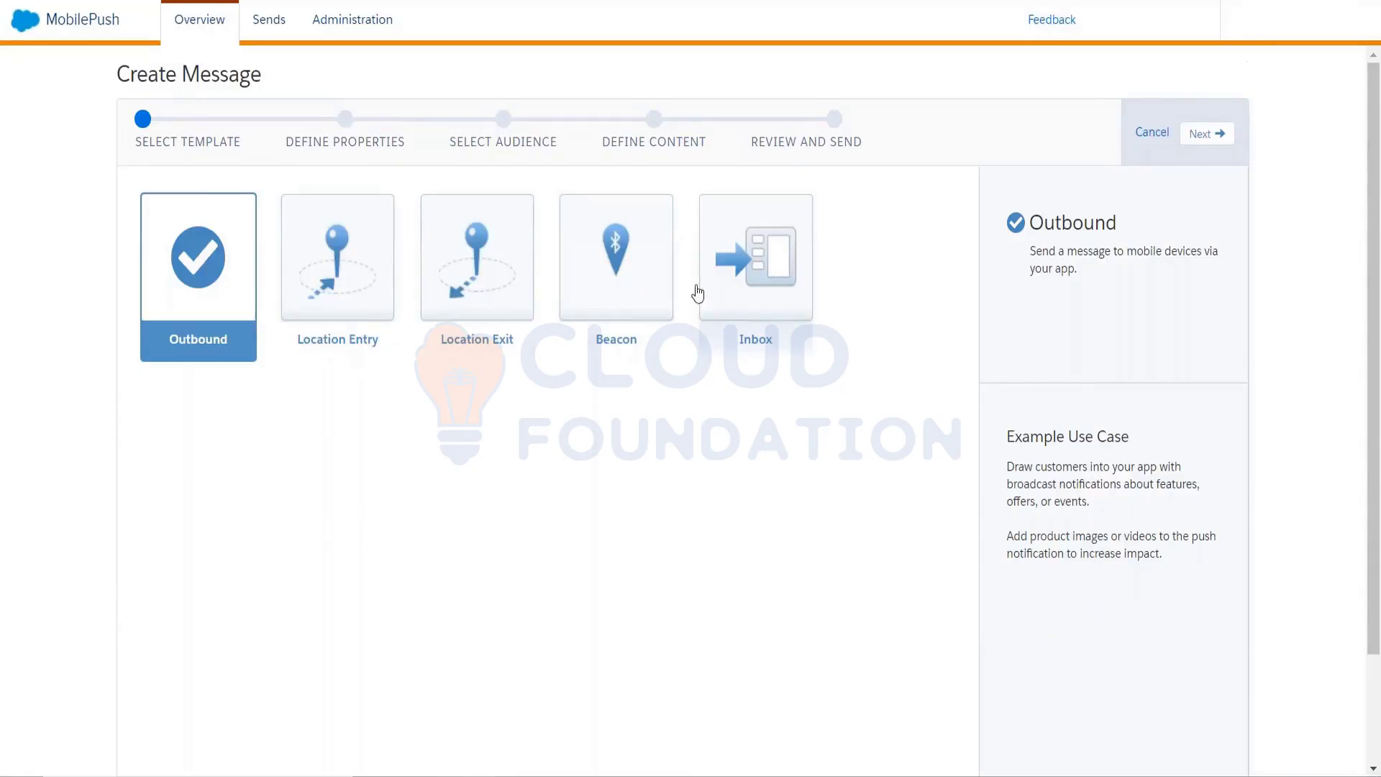
{"action": "left_click", "coordinate": [746, 282]}
{"action": "left_click", "coordinate": [786, 270]}
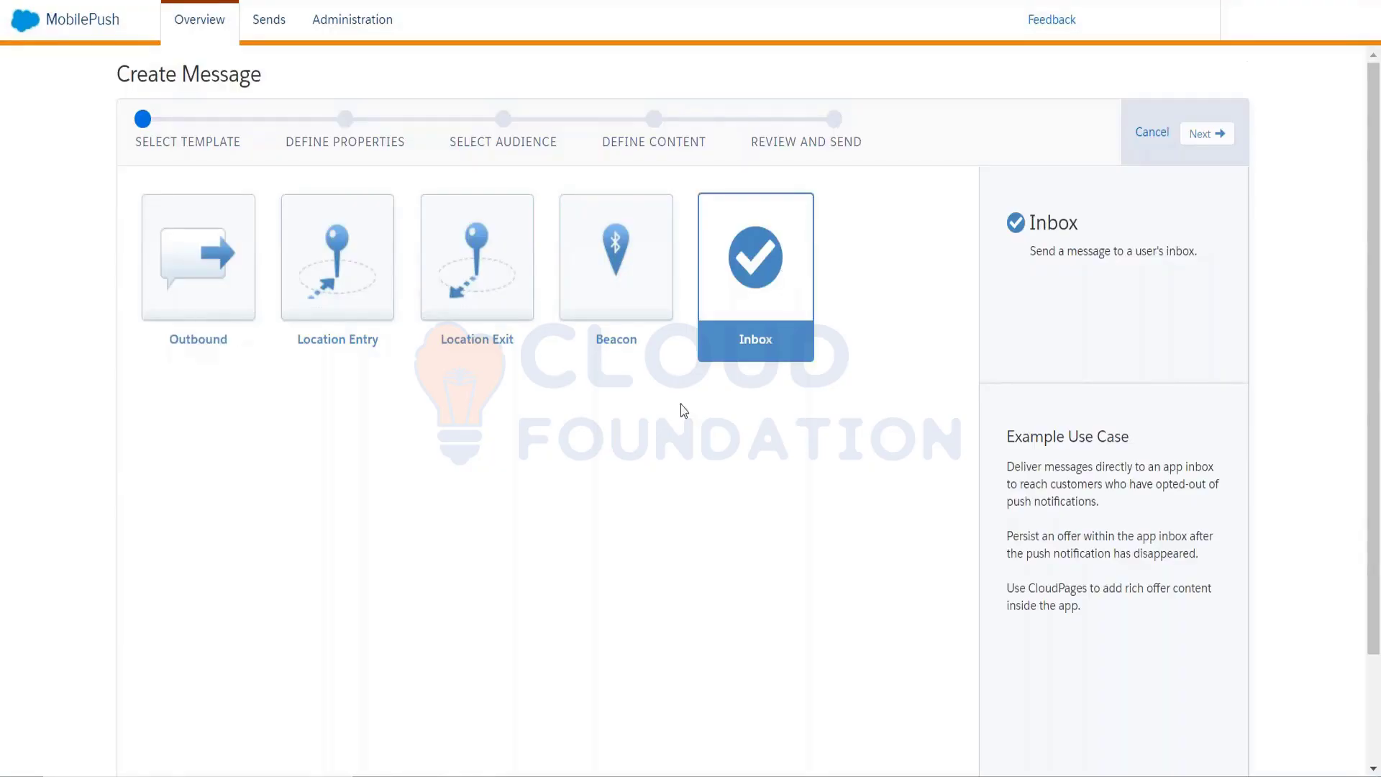
{"action": "left_click", "coordinate": [608, 340]}
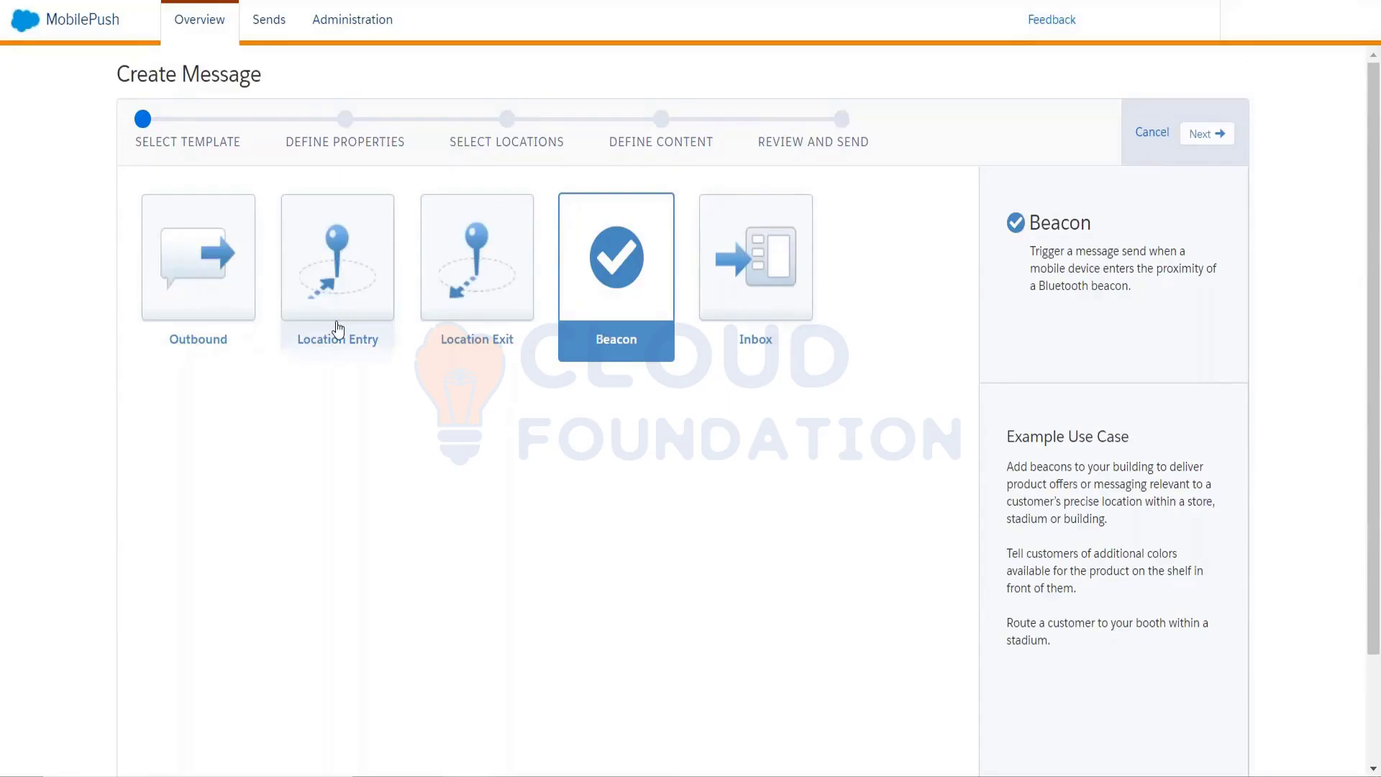
{"action": "left_click", "coordinate": [721, 314]}
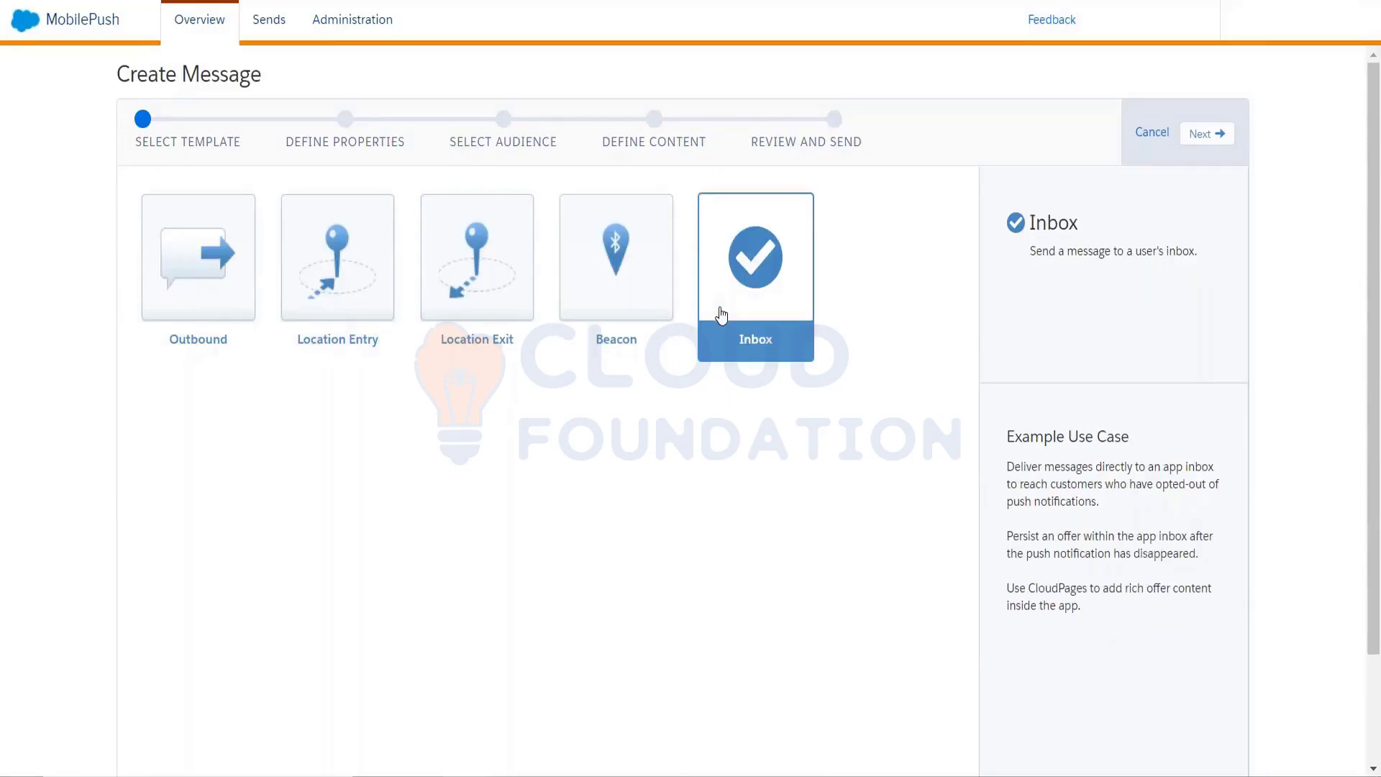
{"action": "left_click", "coordinate": [628, 330]}
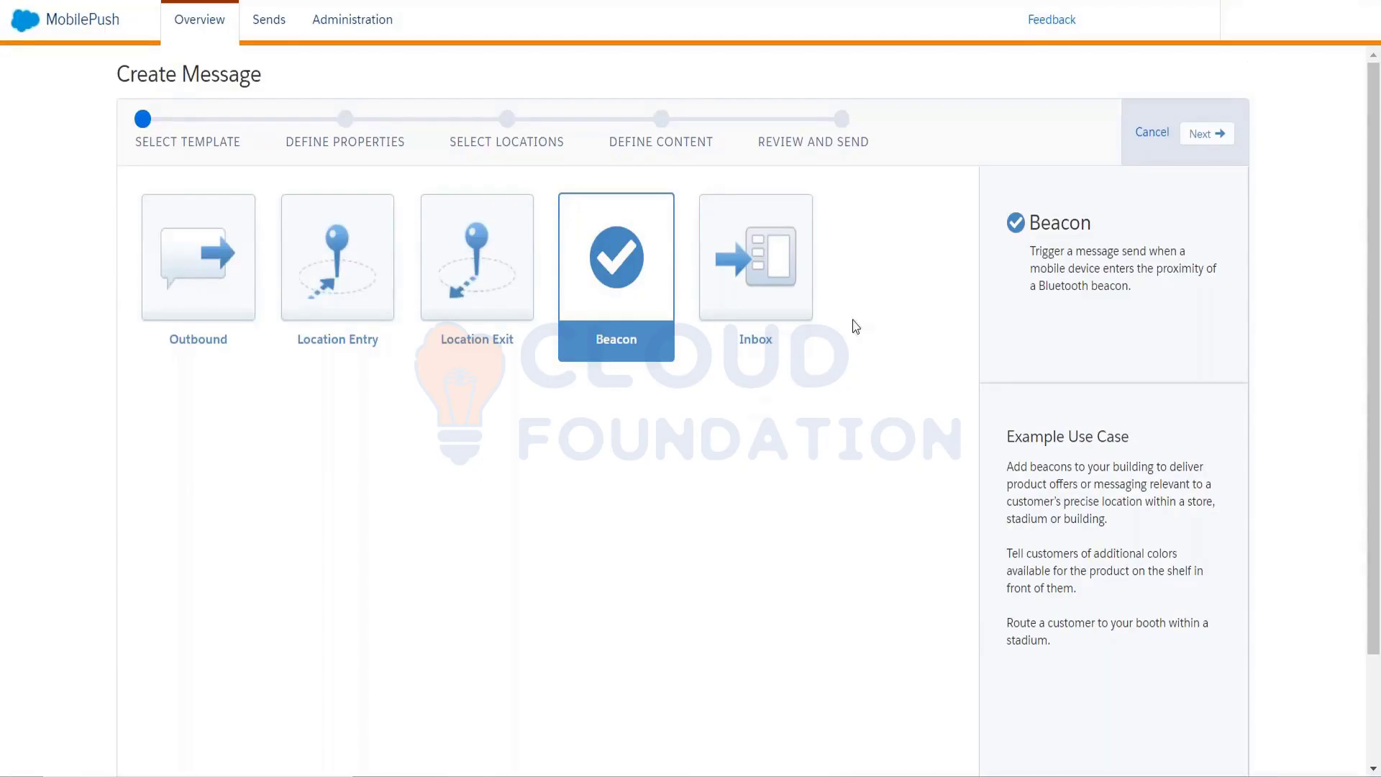
{"action": "left_click", "coordinate": [804, 301]}
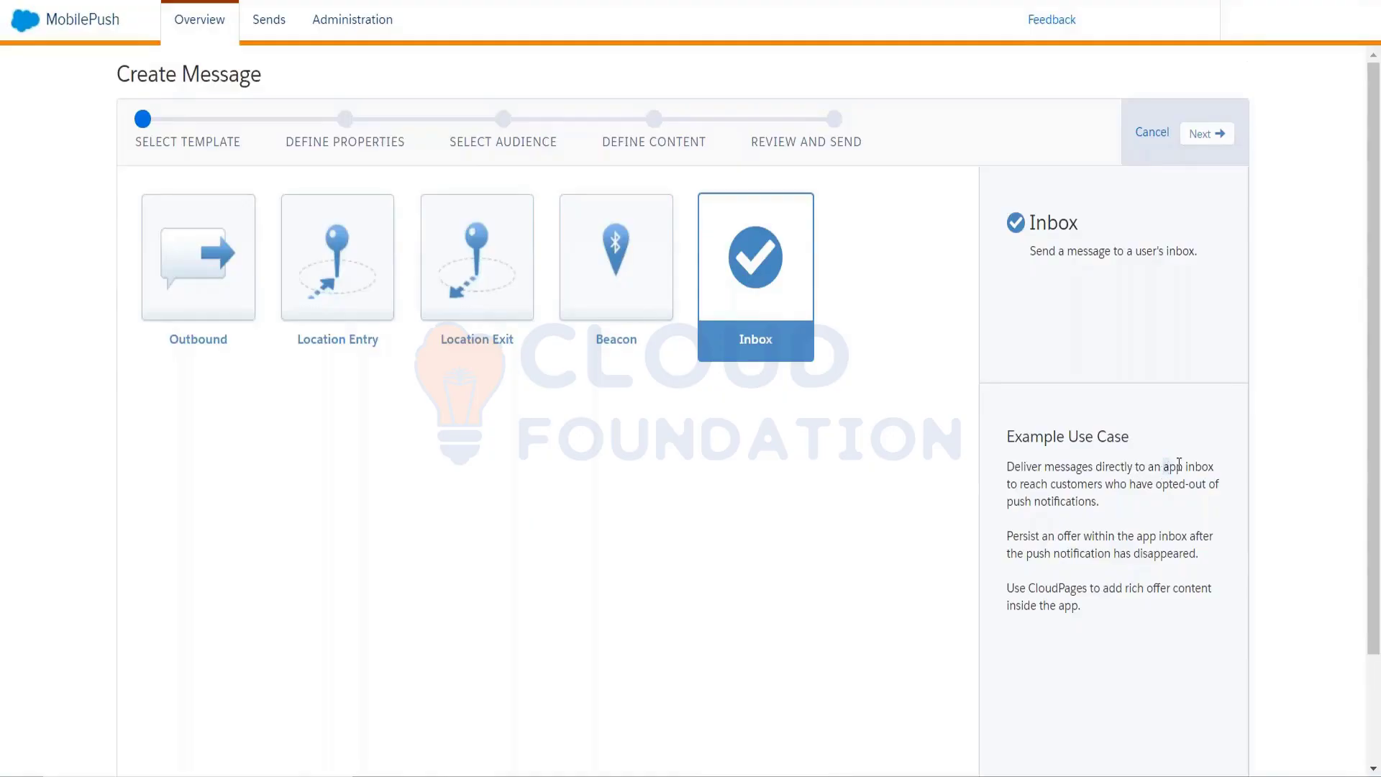
Highlight the phrase 'app inbox' and the word 'who' in the use-case text
{"action": "left_click_drag", "start_coordinate": [1168, 467], "coordinate": [1216, 465]}
{"action": "mouse_move", "coordinate": [1105, 484]}
{"action": "left_mouse_down"}
{"action": "mouse_move", "coordinate": [1125, 492]}
{"action": "mouse_move", "coordinate": [1112, 509]}
{"action": "left_mouse_up"}
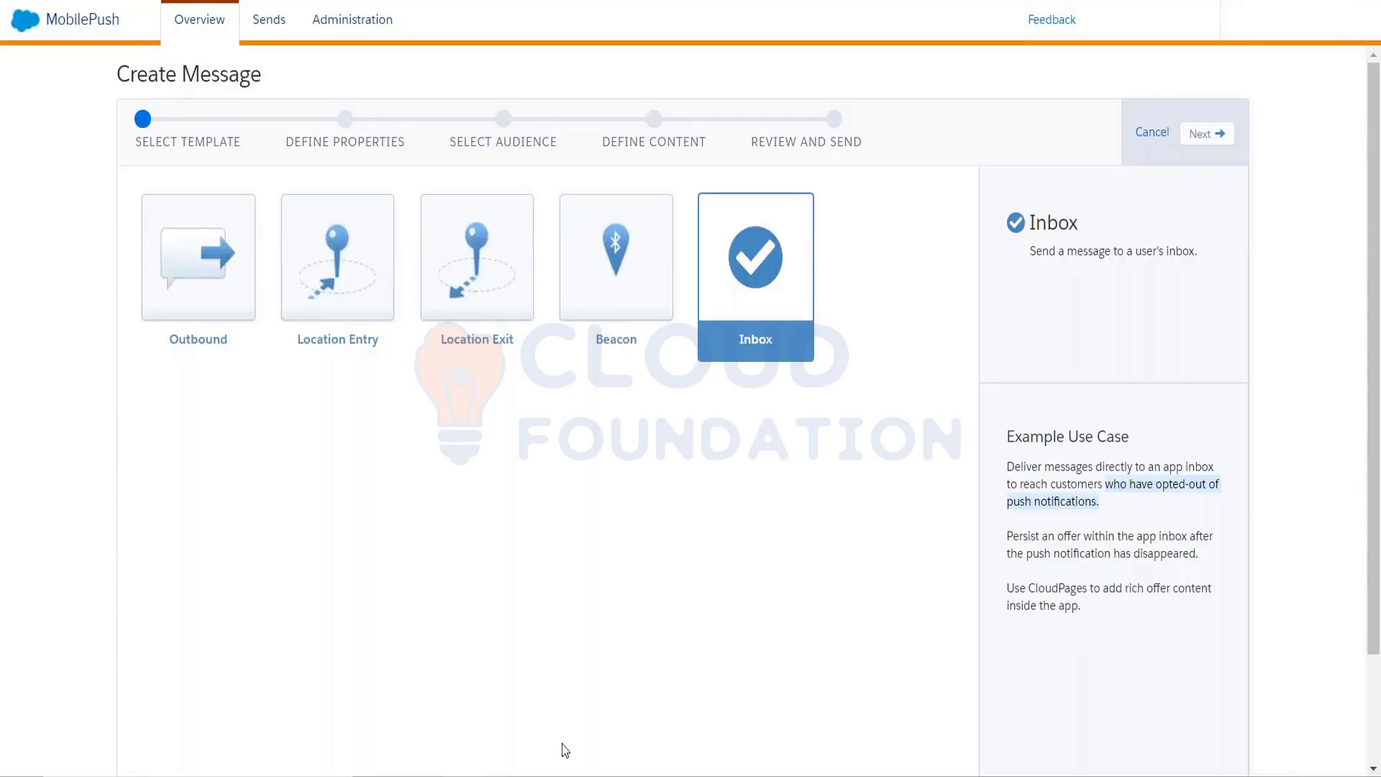
Bring up the MobilePush screenshot document and scroll down through its screenshots
{"action": "mouse_move", "coordinate": [509, 774]}
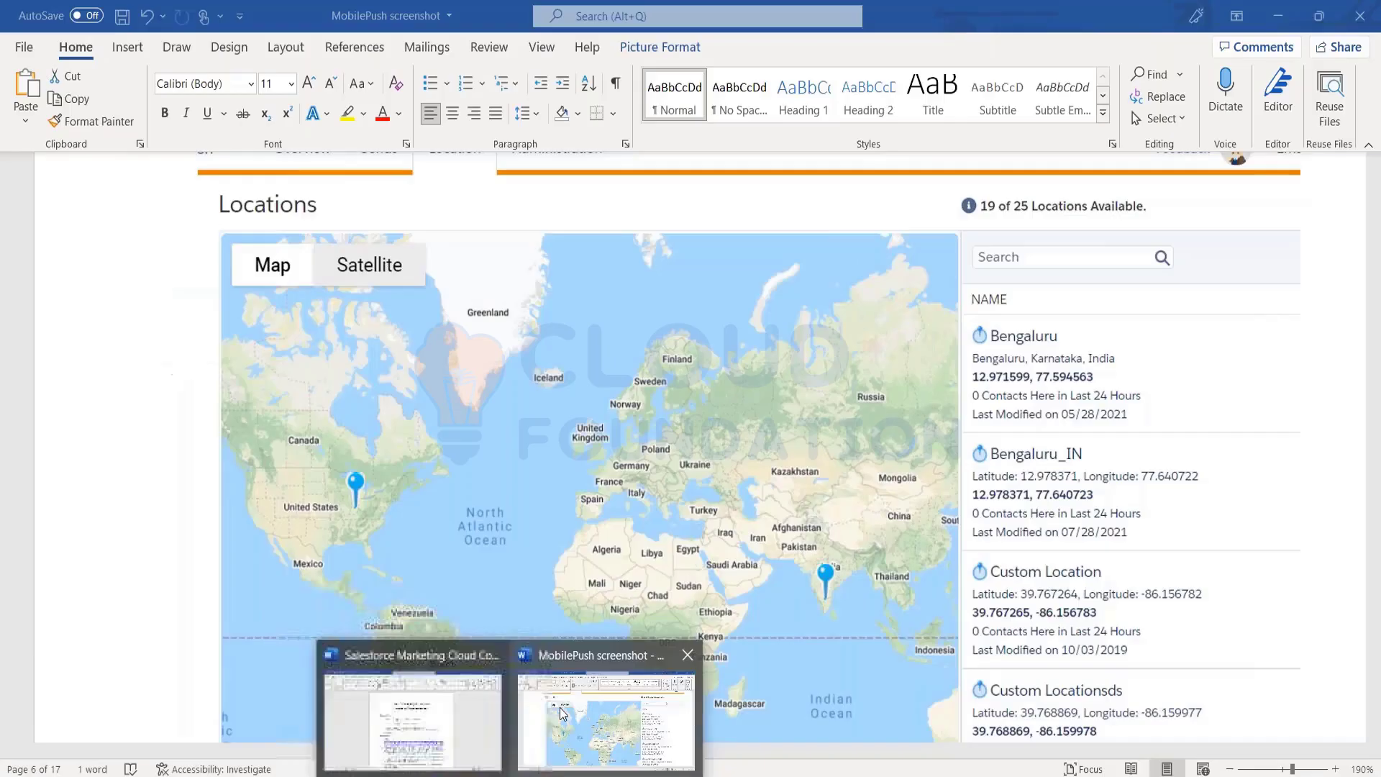
{"action": "left_click", "coordinate": [560, 701]}
{"action": "scroll", "coordinate": [617, 560], "scroll_direction": "down", "scroll_amount": 15}
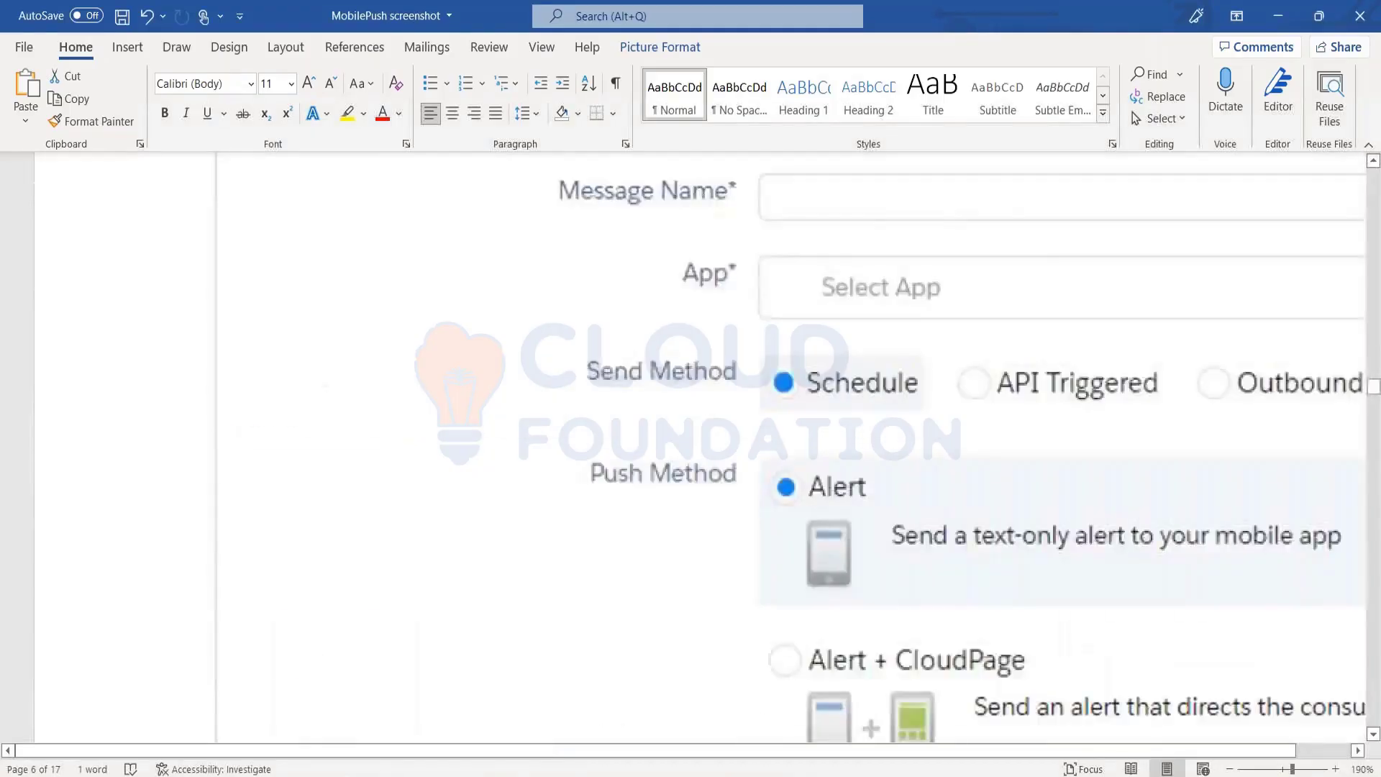
{"action": "scroll", "coordinate": [617, 560], "scroll_direction": "down", "scroll_amount": 5}
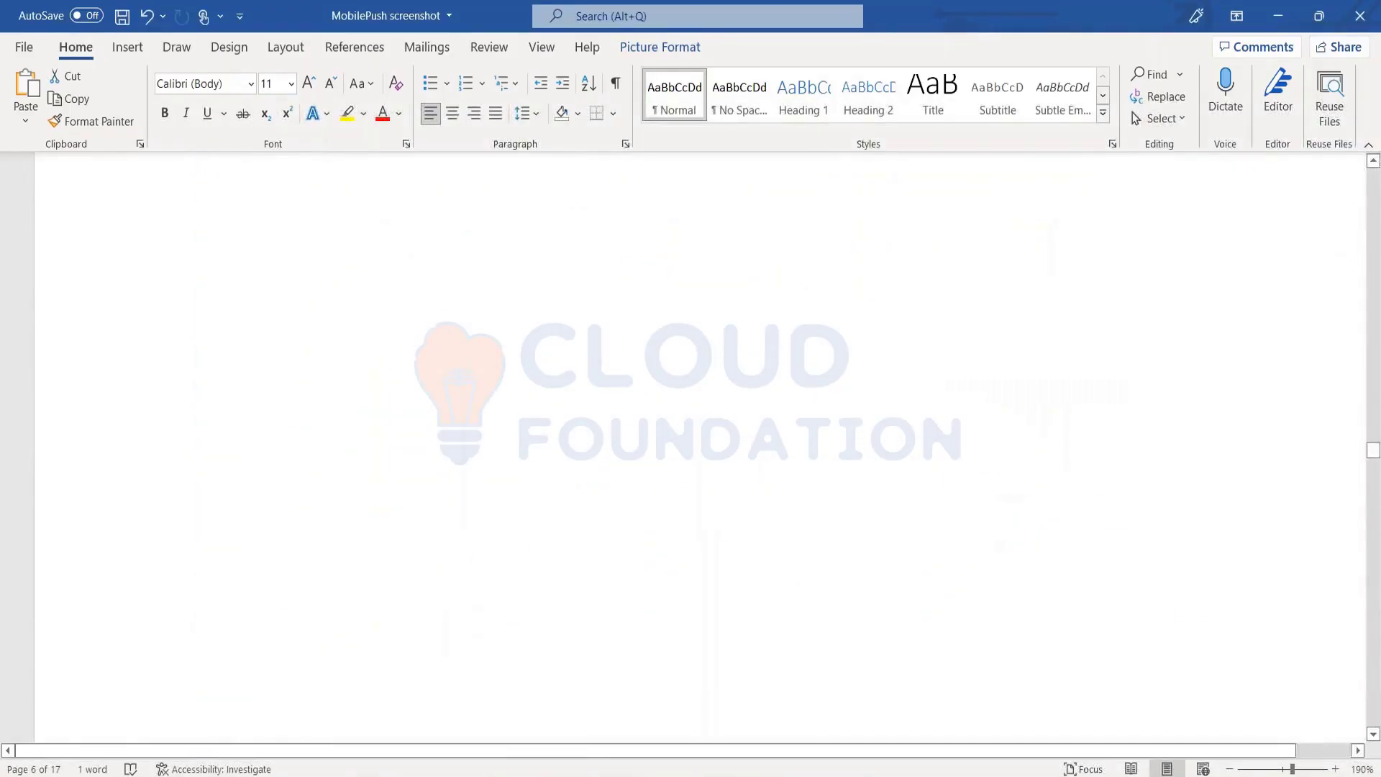
{"action": "scroll", "coordinate": [617, 559], "scroll_direction": "down", "scroll_amount": 3}
{"action": "scroll", "coordinate": [699, 447], "scroll_direction": "down", "scroll_amount": 15}
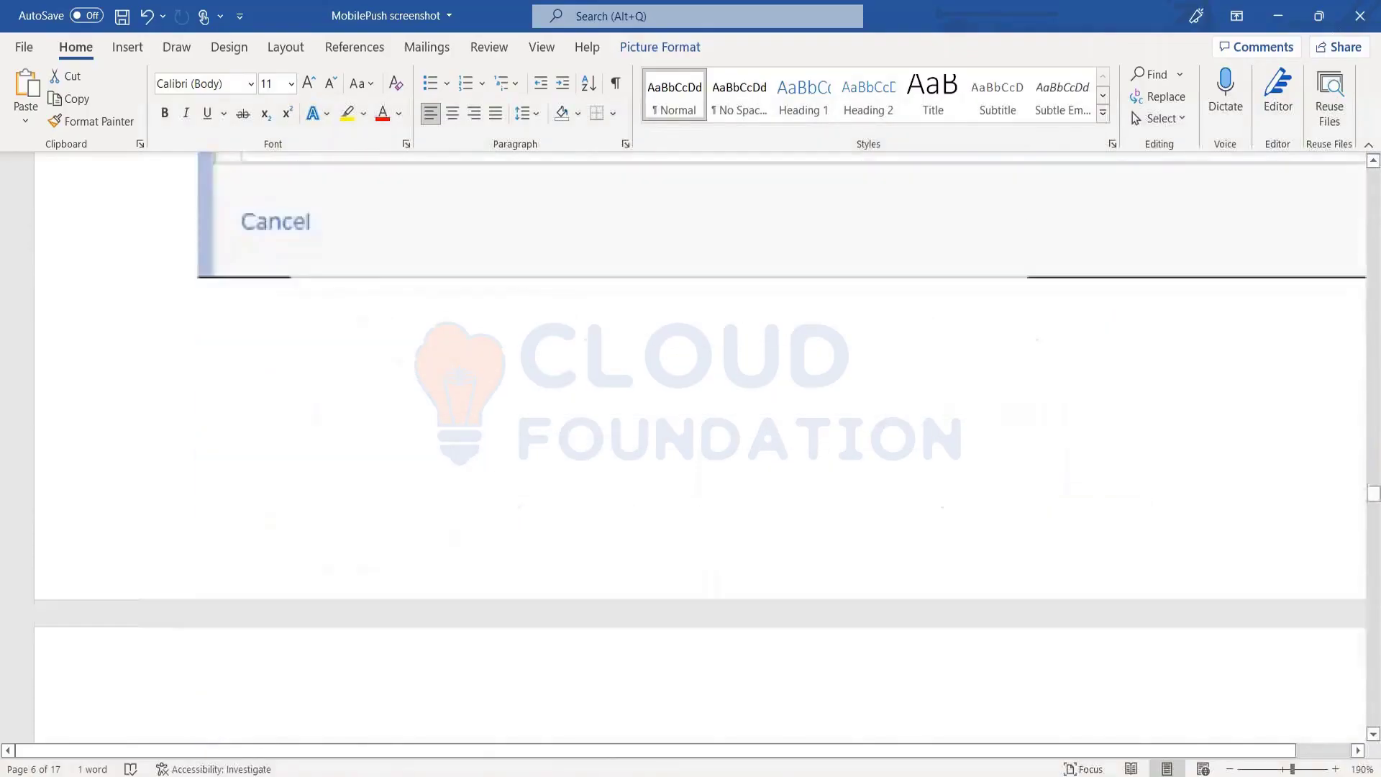
{"action": "scroll", "coordinate": [699, 446], "scroll_direction": "down", "scroll_amount": 15}
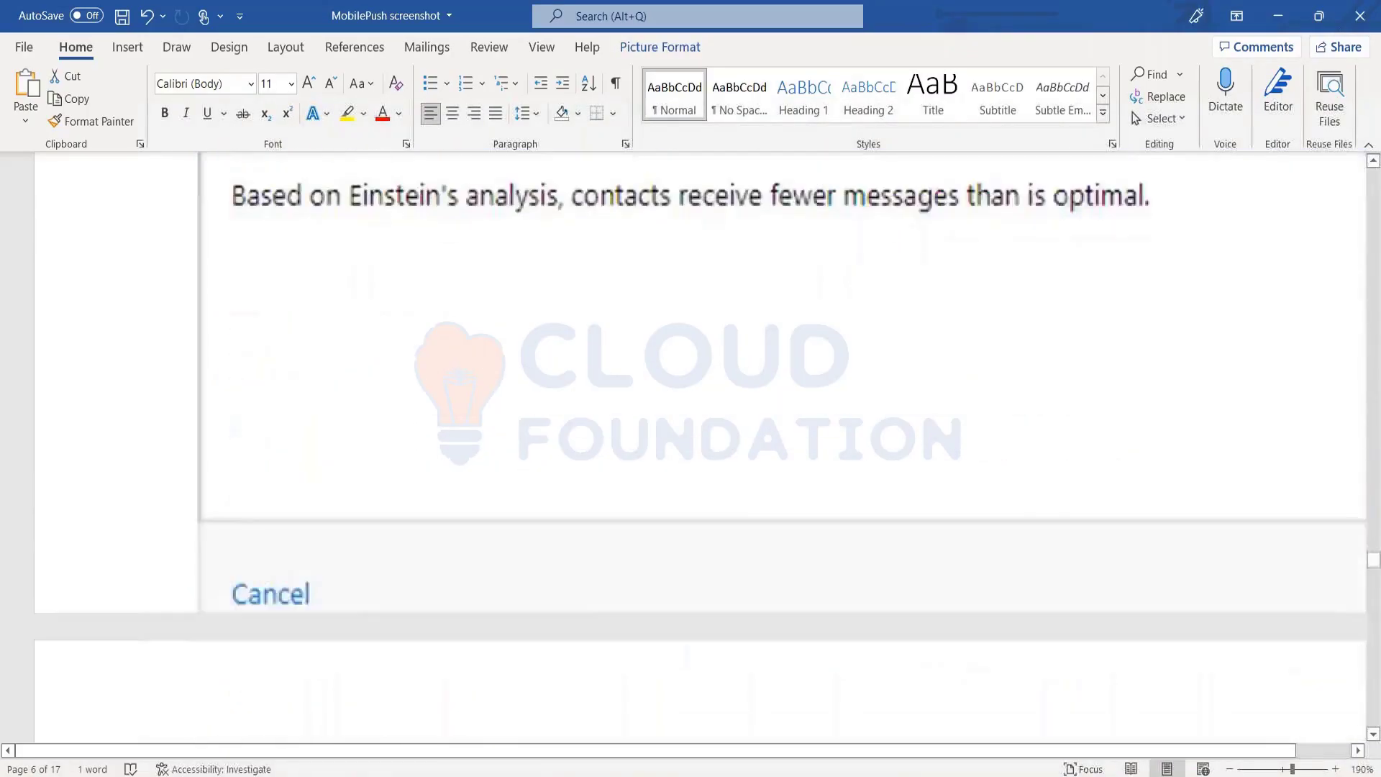
{"action": "scroll", "coordinate": [700, 447], "scroll_direction": "down", "scroll_amount": 15}
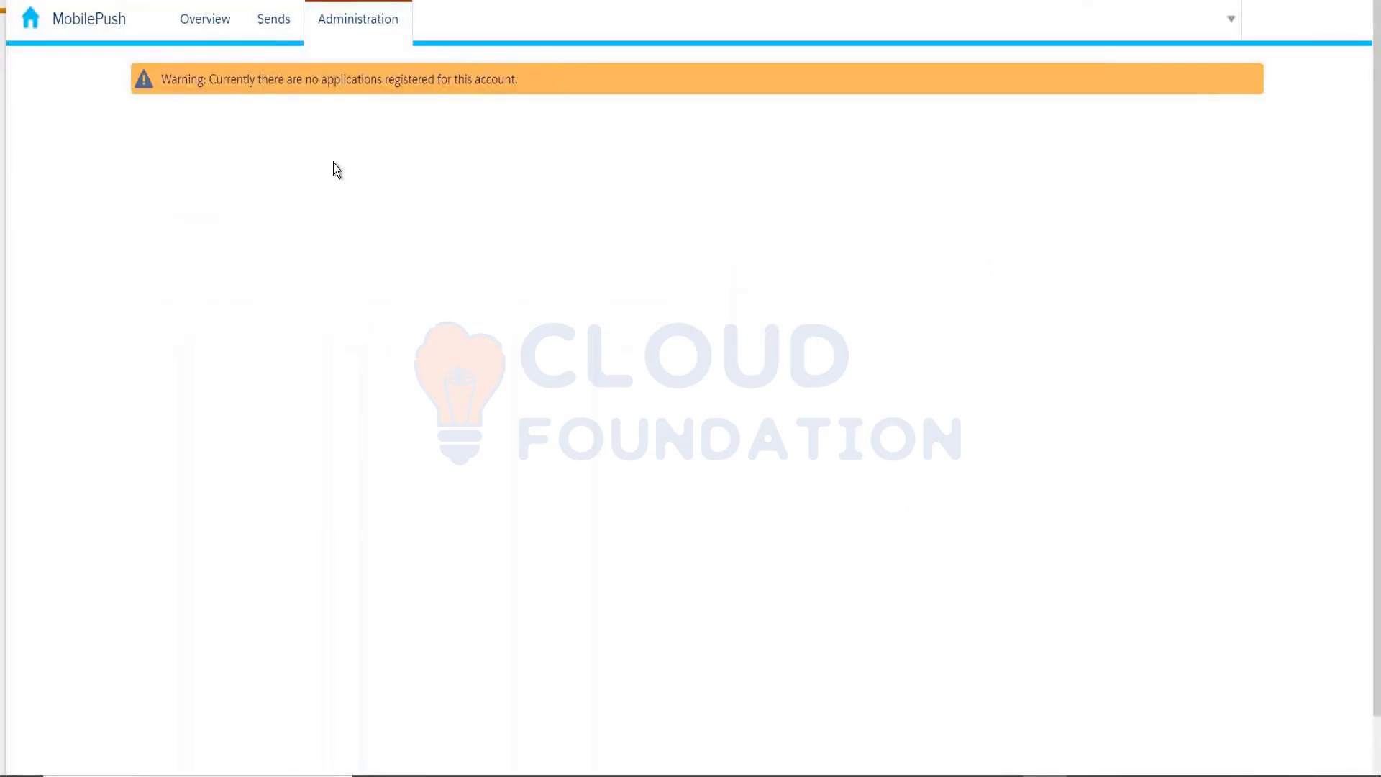
Return MobilePush to its Overview dashboard
{"action": "left_click", "coordinate": [221, 35]}
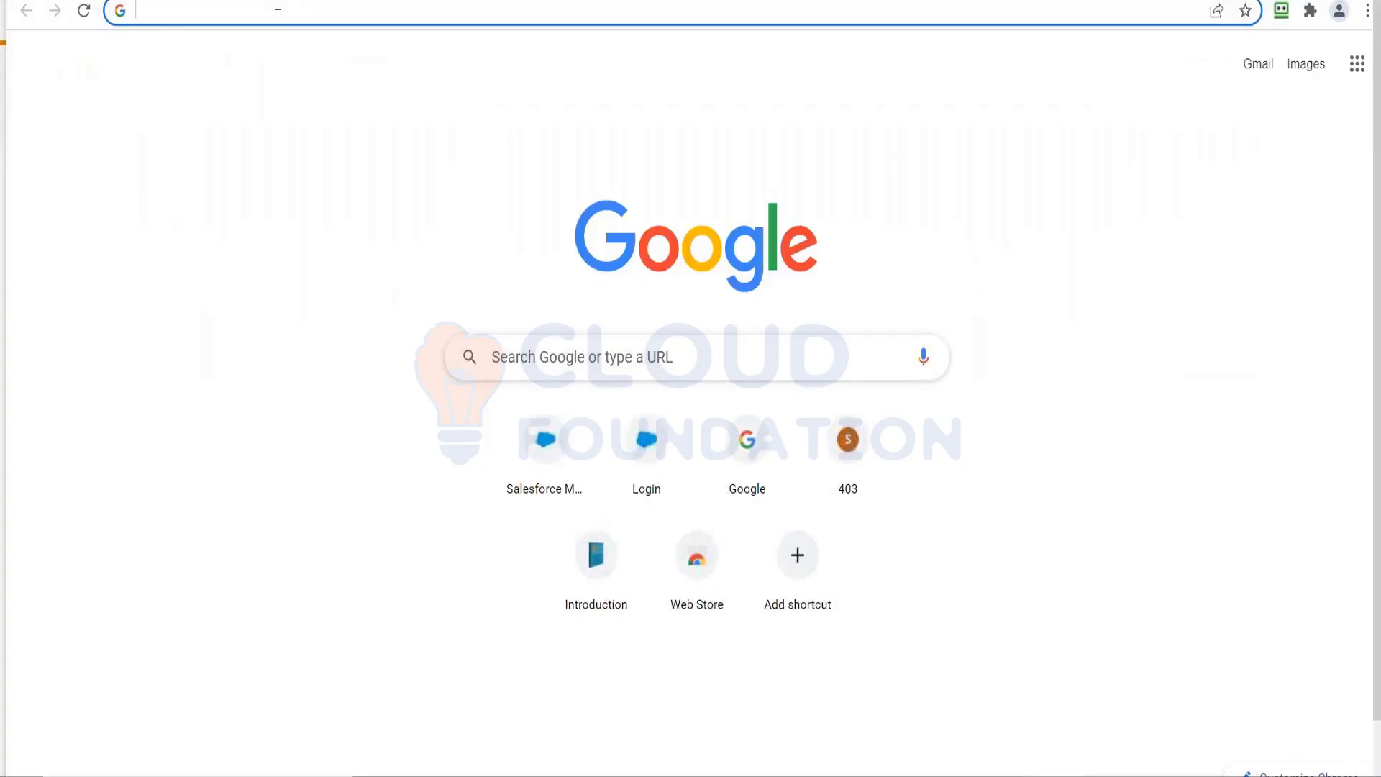
Search Google for 'in-app notifications' and show the image results
{"action": "type", "text": "in-app"}
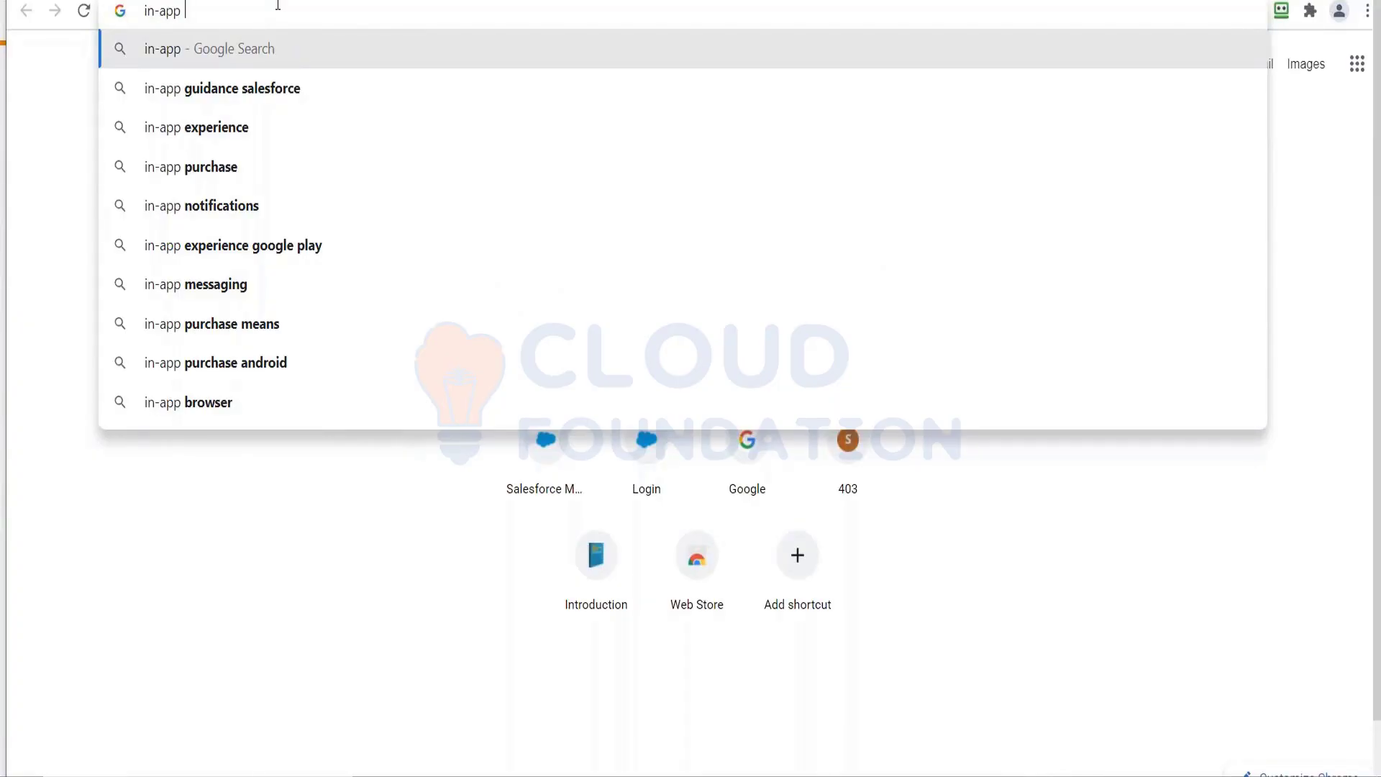
{"action": "key", "text": "Down"}
{"action": "key", "text": "Down"}
{"action": "key", "text": "Down"}
{"action": "key", "text": "Down"}
{"action": "key", "text": "Return"}
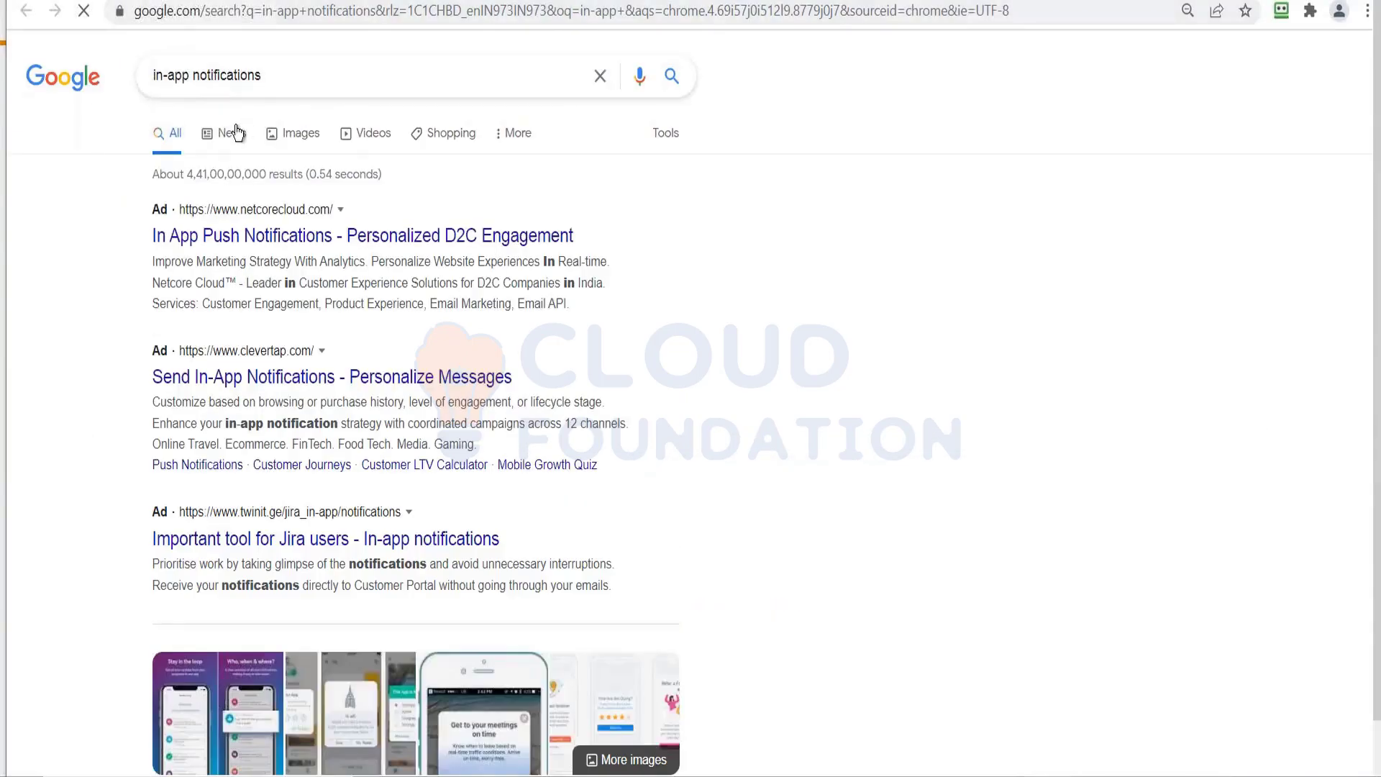
{"action": "left_click", "coordinate": [293, 134]}
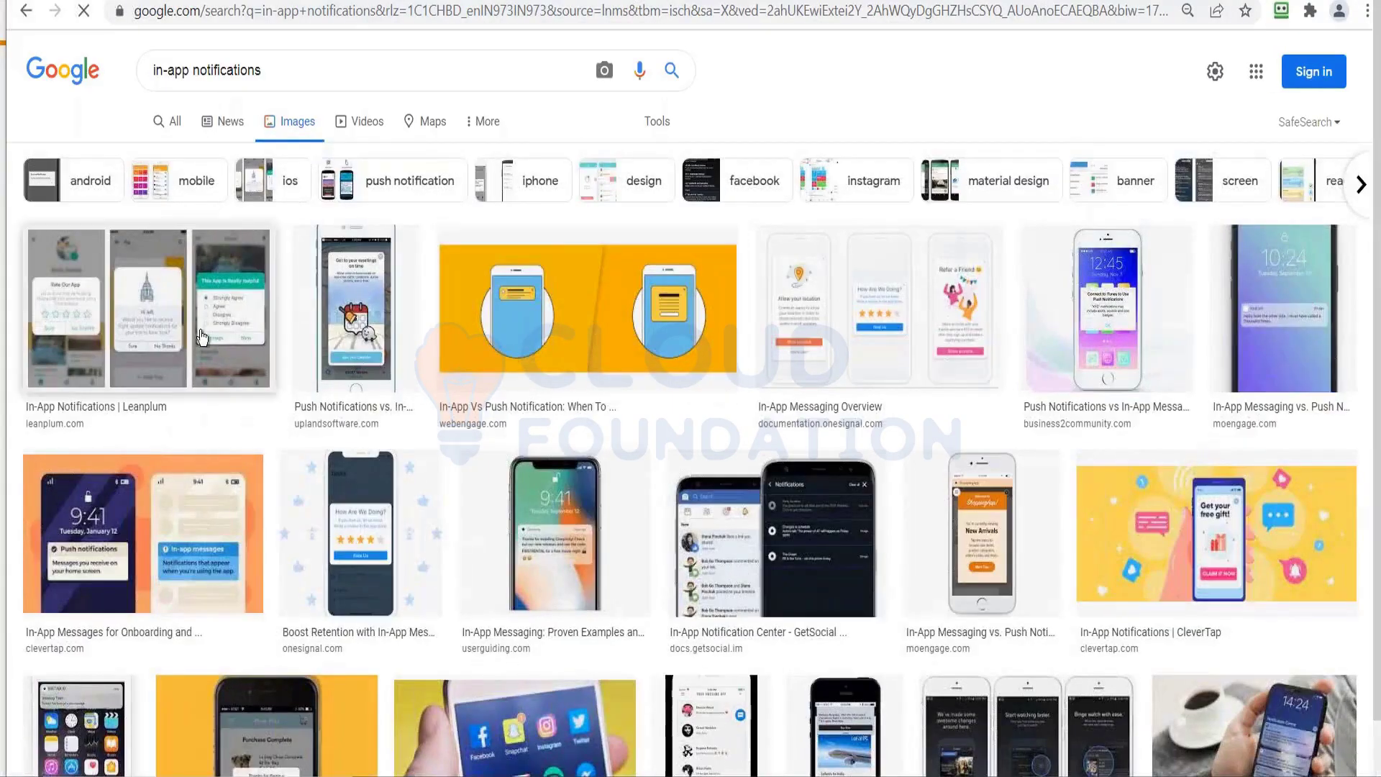
Preview and dismiss the Leanplum example, then enlarge GetSocial's In-App Notification Center image
{"action": "left_click", "coordinate": [202, 336]}
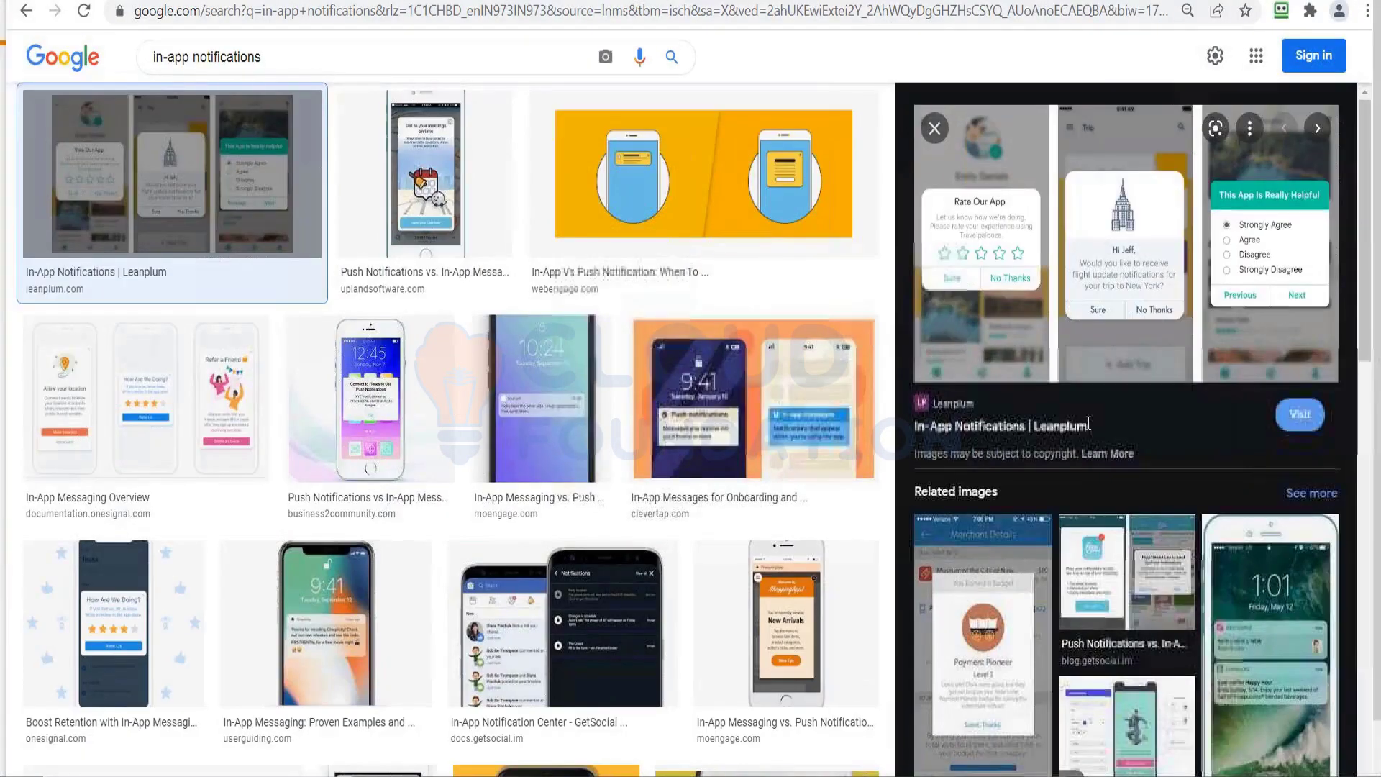
{"action": "left_click", "coordinate": [935, 129]}
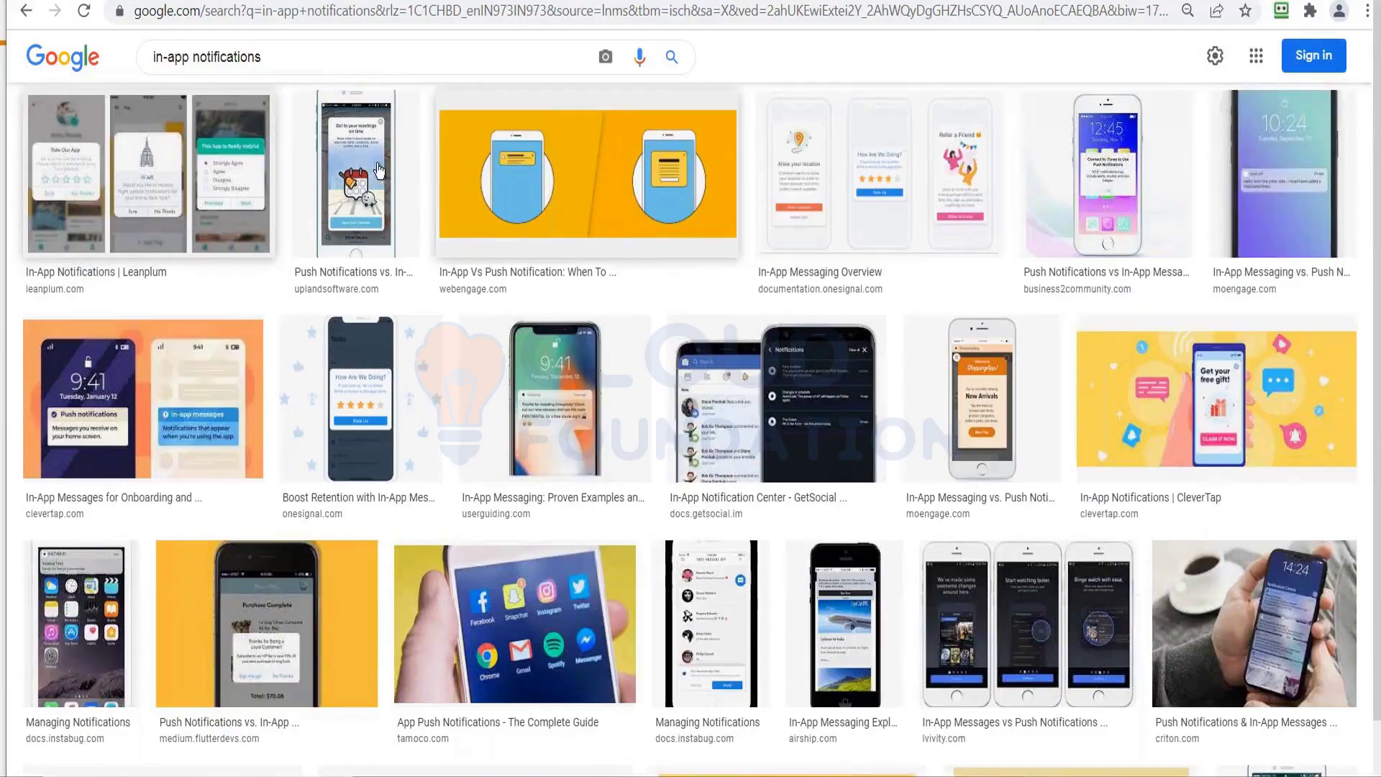
{"action": "left_click", "coordinate": [730, 416]}
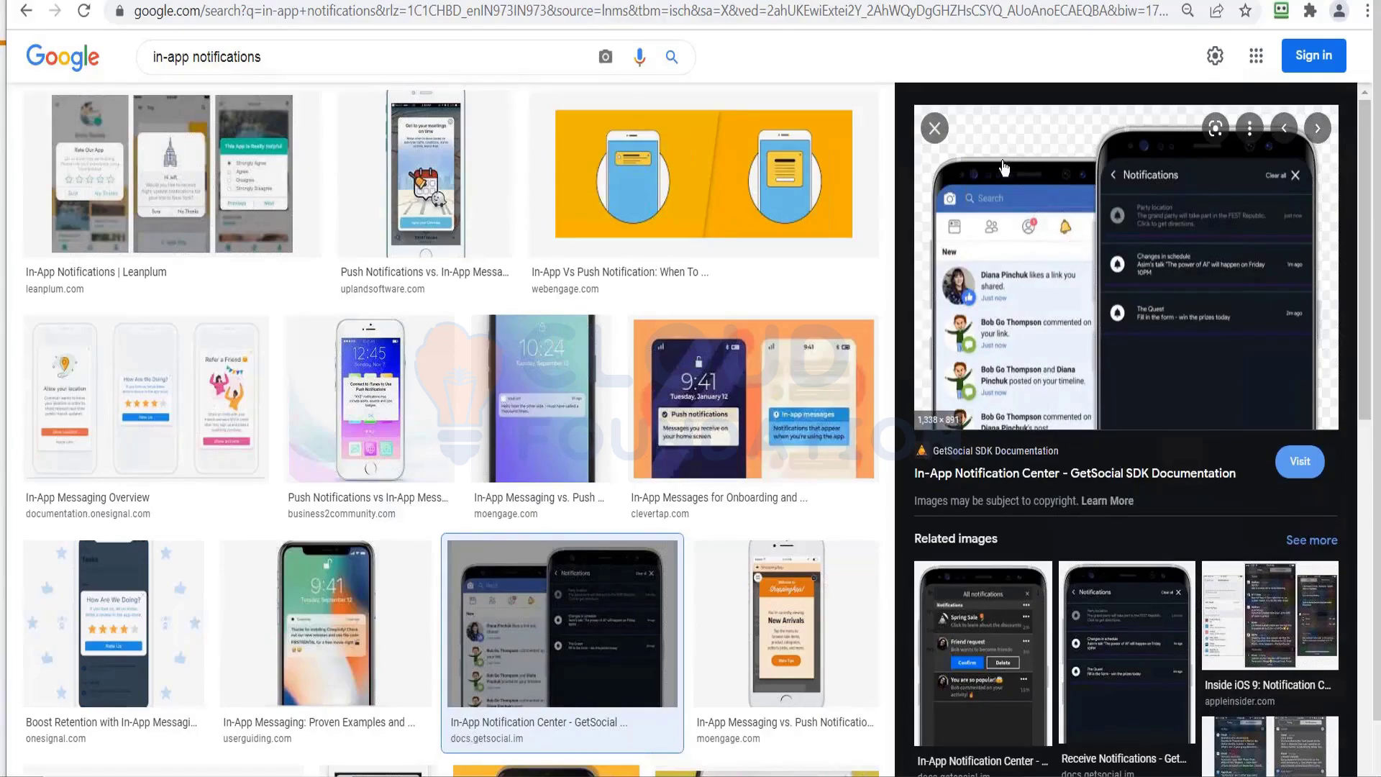
Close the enlarged GetSocial notification center preview
{"action": "left_click", "coordinate": [942, 129]}
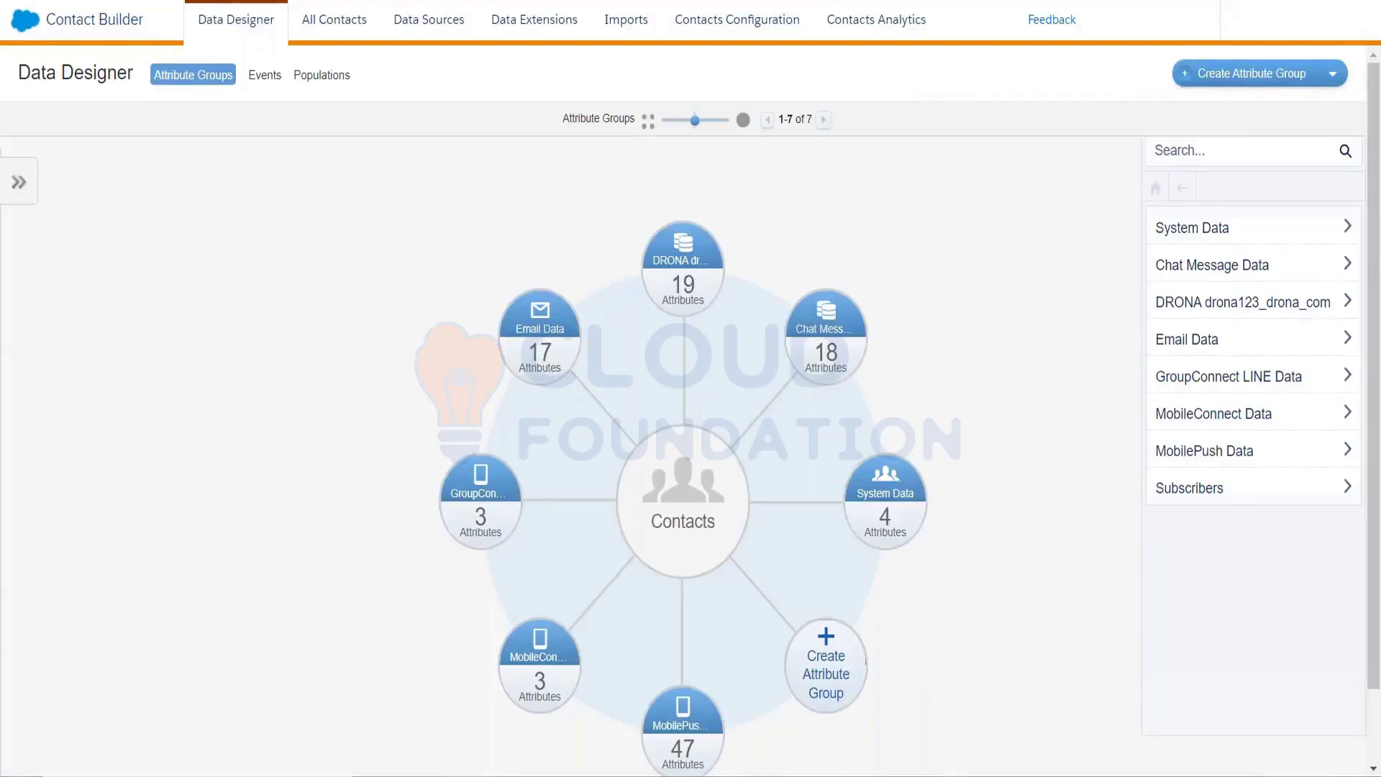
From All Contacts > Mobile Lists, create a MobileConnect mobile list built as a Filtered List
{"action": "left_click", "coordinate": [326, 35]}
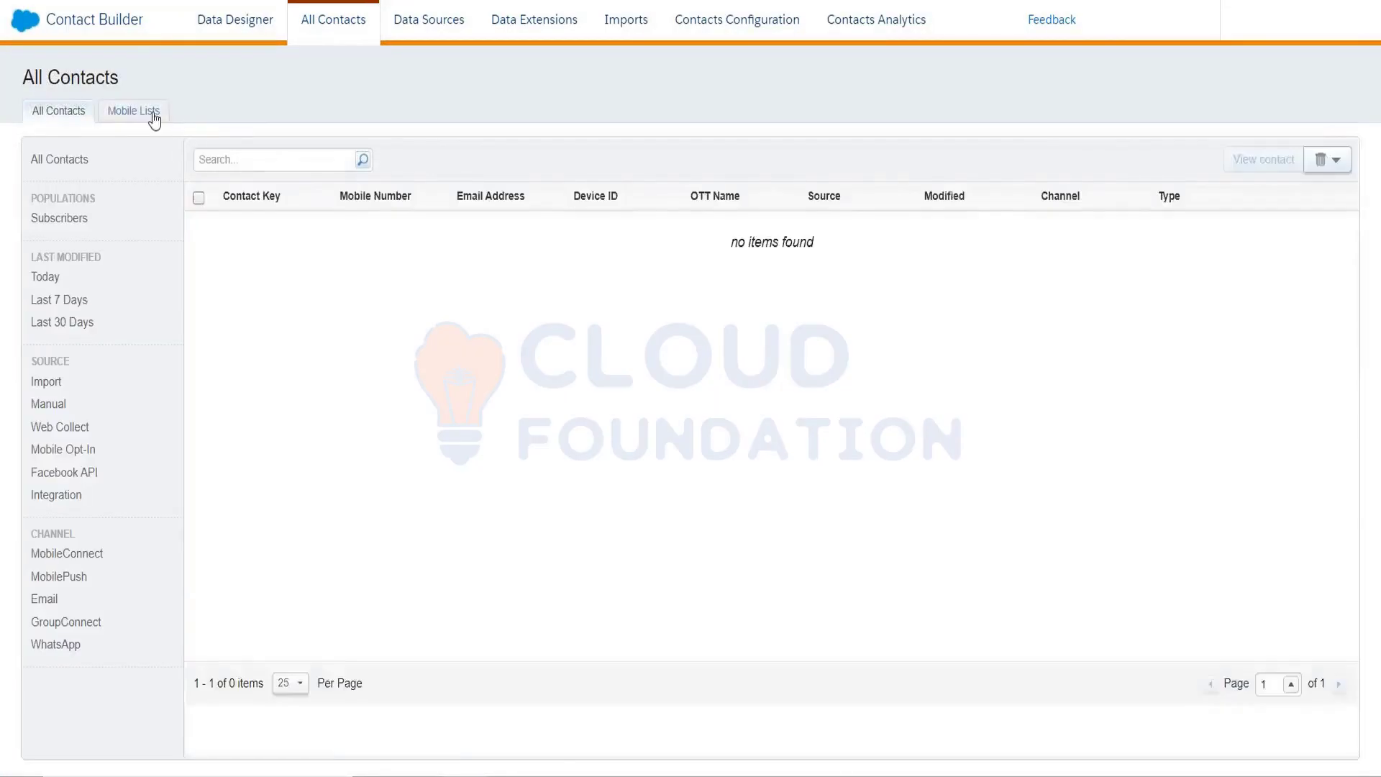
{"action": "left_click", "coordinate": [149, 116]}
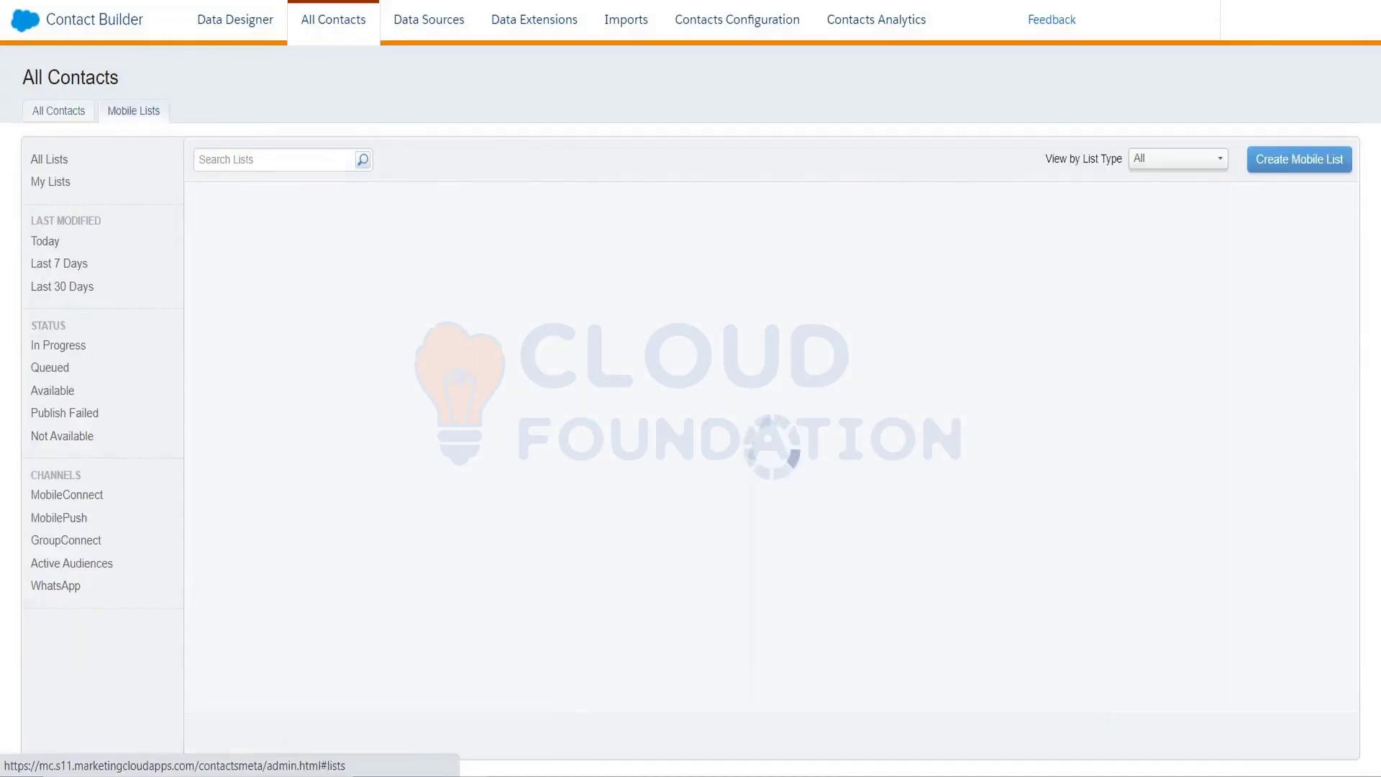
{"action": "left_click", "coordinate": [1298, 159]}
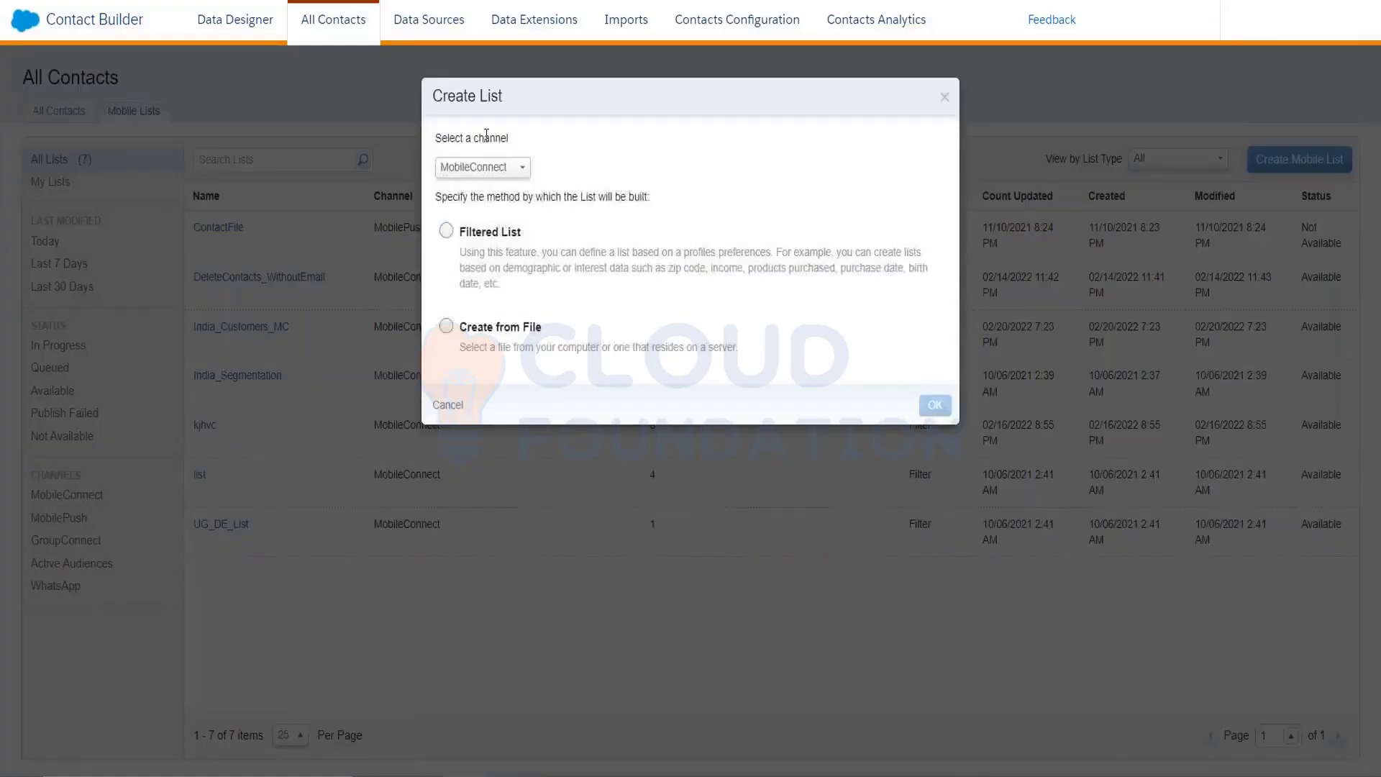
{"action": "left_click", "coordinate": [496, 167]}
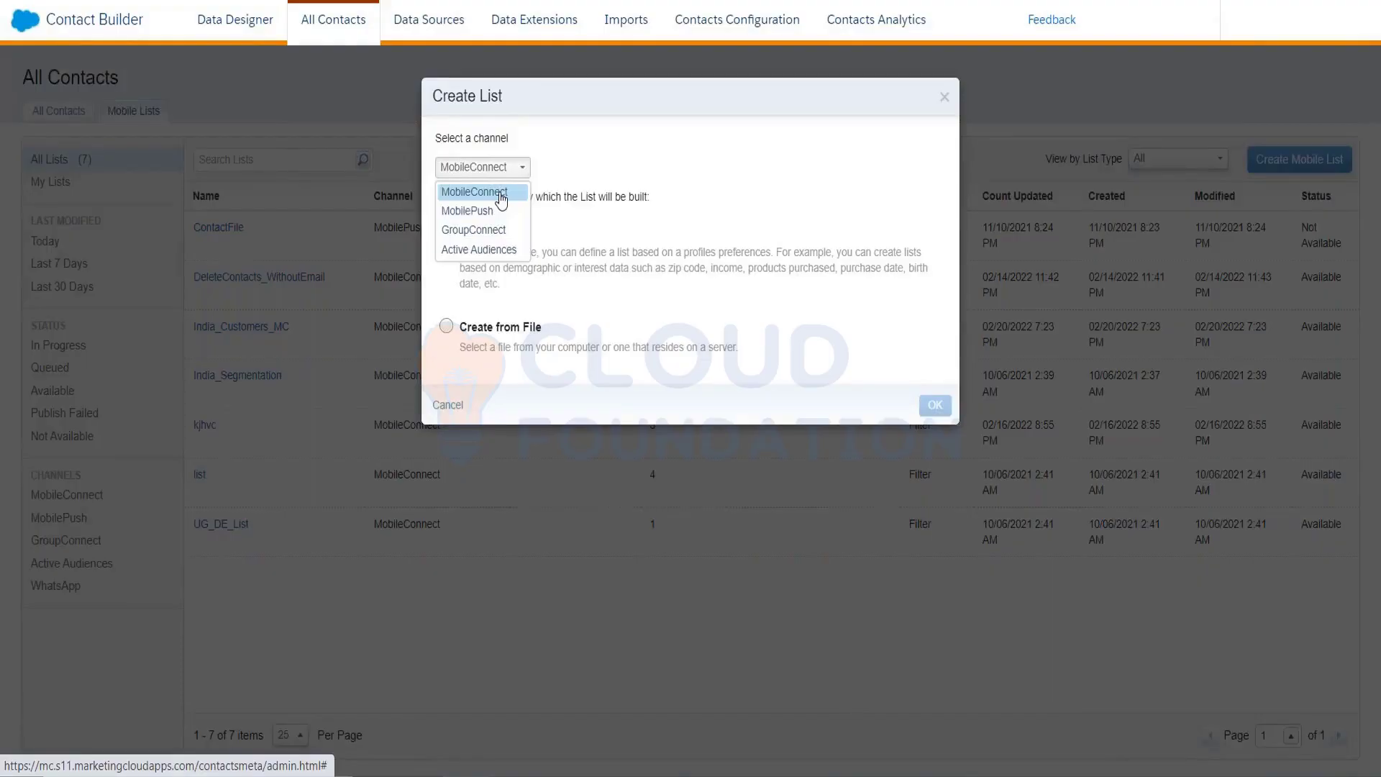
{"action": "left_click", "coordinate": [501, 194]}
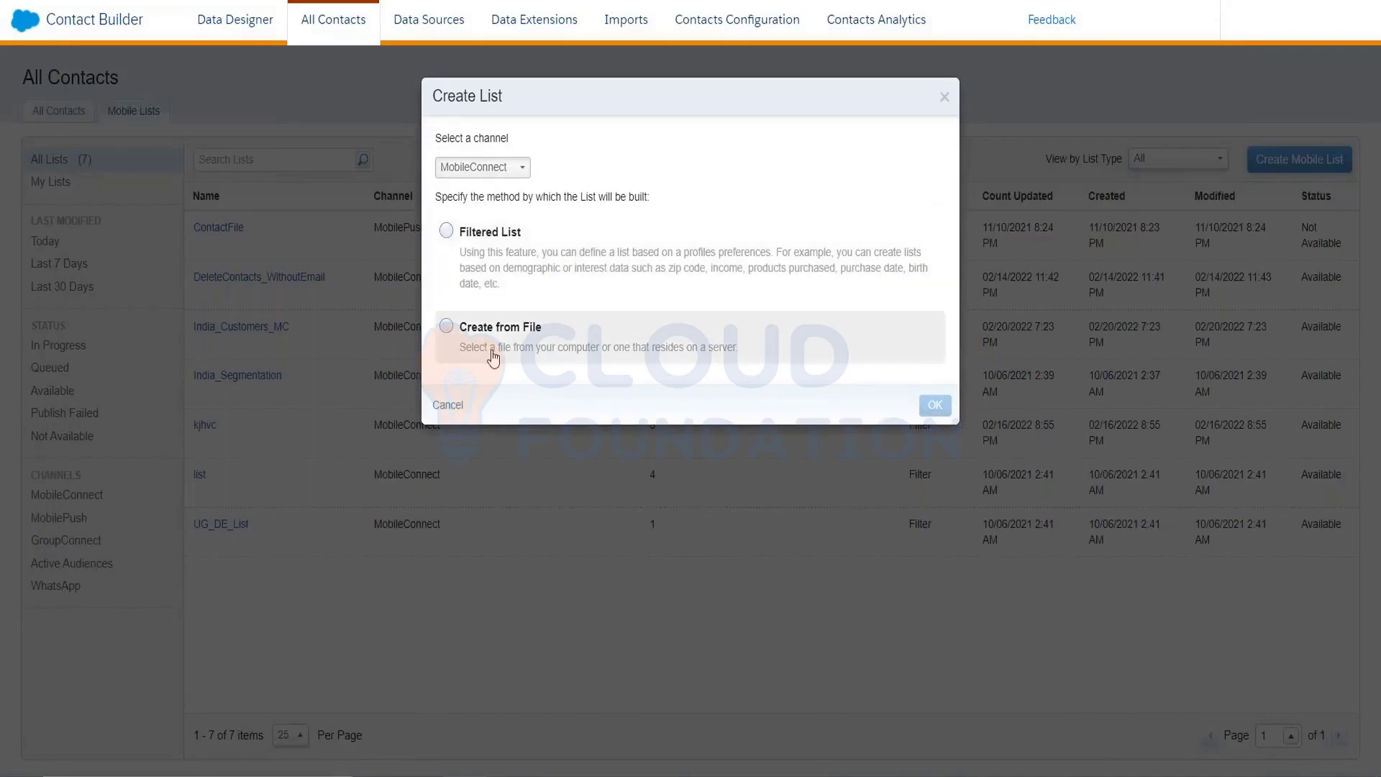
{"action": "left_click", "coordinate": [526, 280]}
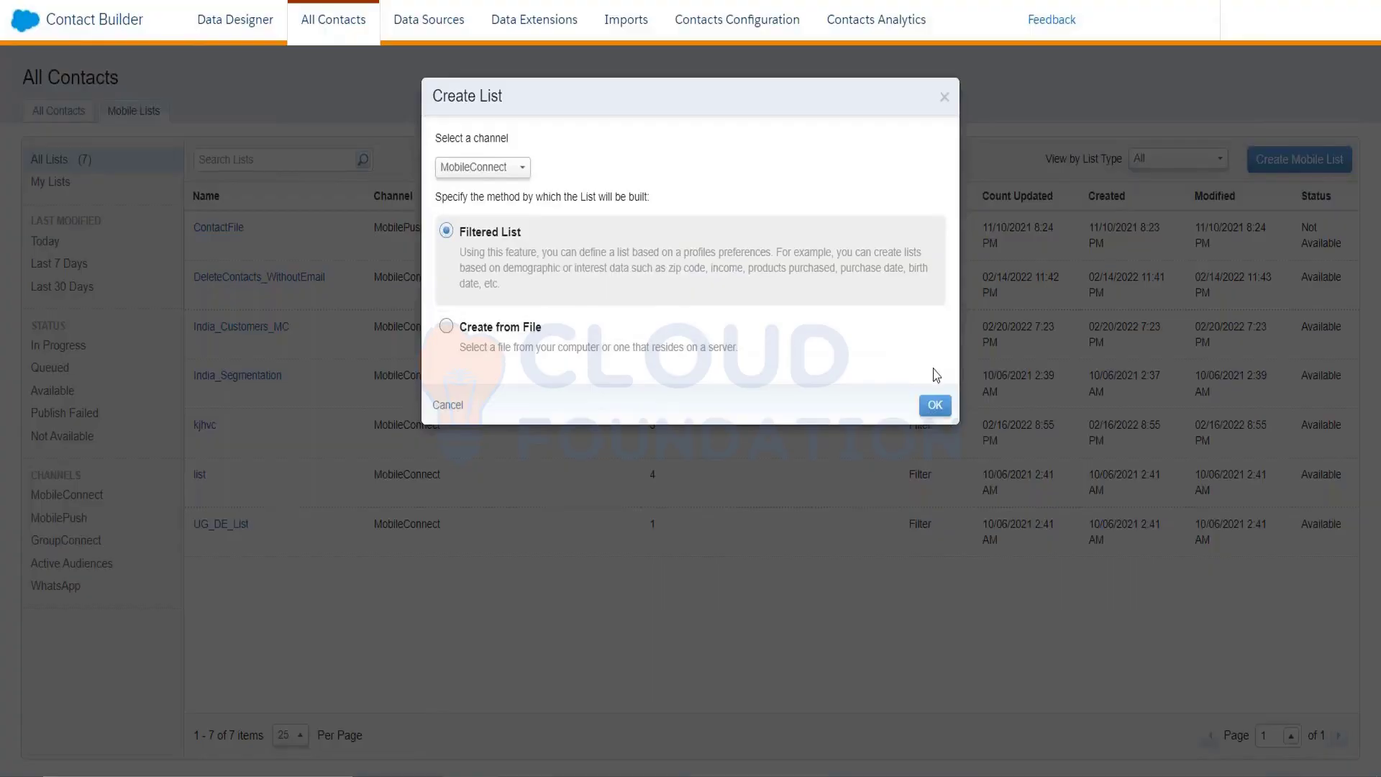
{"action": "left_click", "coordinate": [935, 405]}
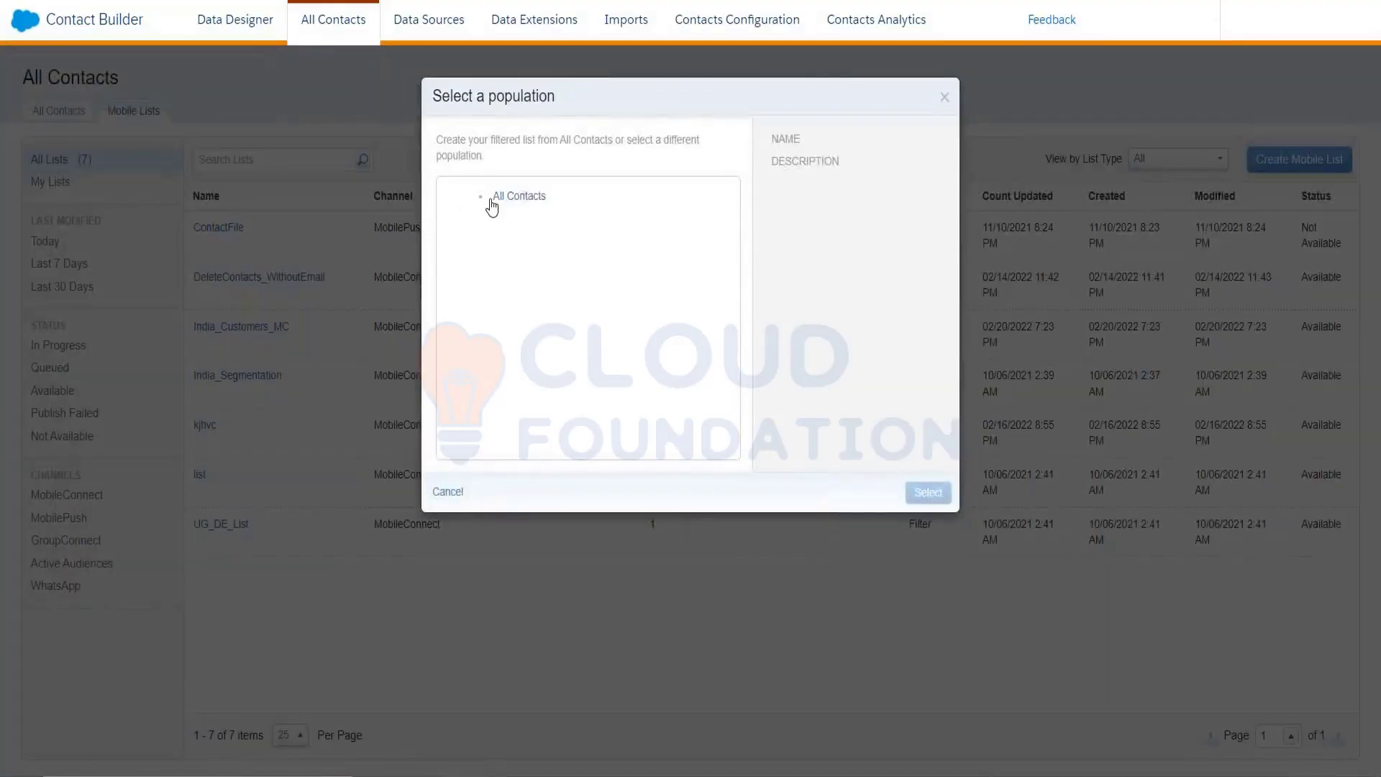
Start a filtered list from All Contacts, view the MobileConnect Demographics attributes, then cancel
{"action": "left_click", "coordinate": [503, 196]}
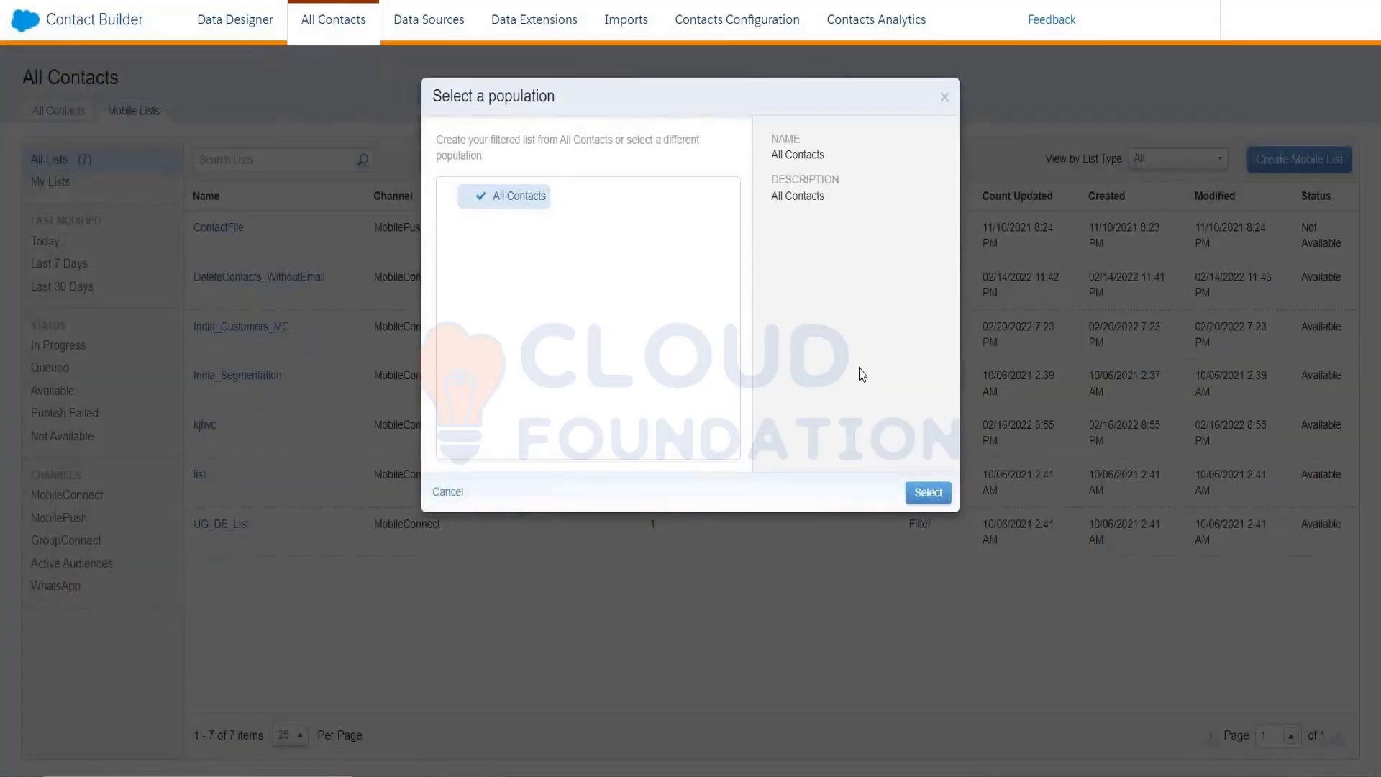
{"action": "left_click", "coordinate": [927, 492]}
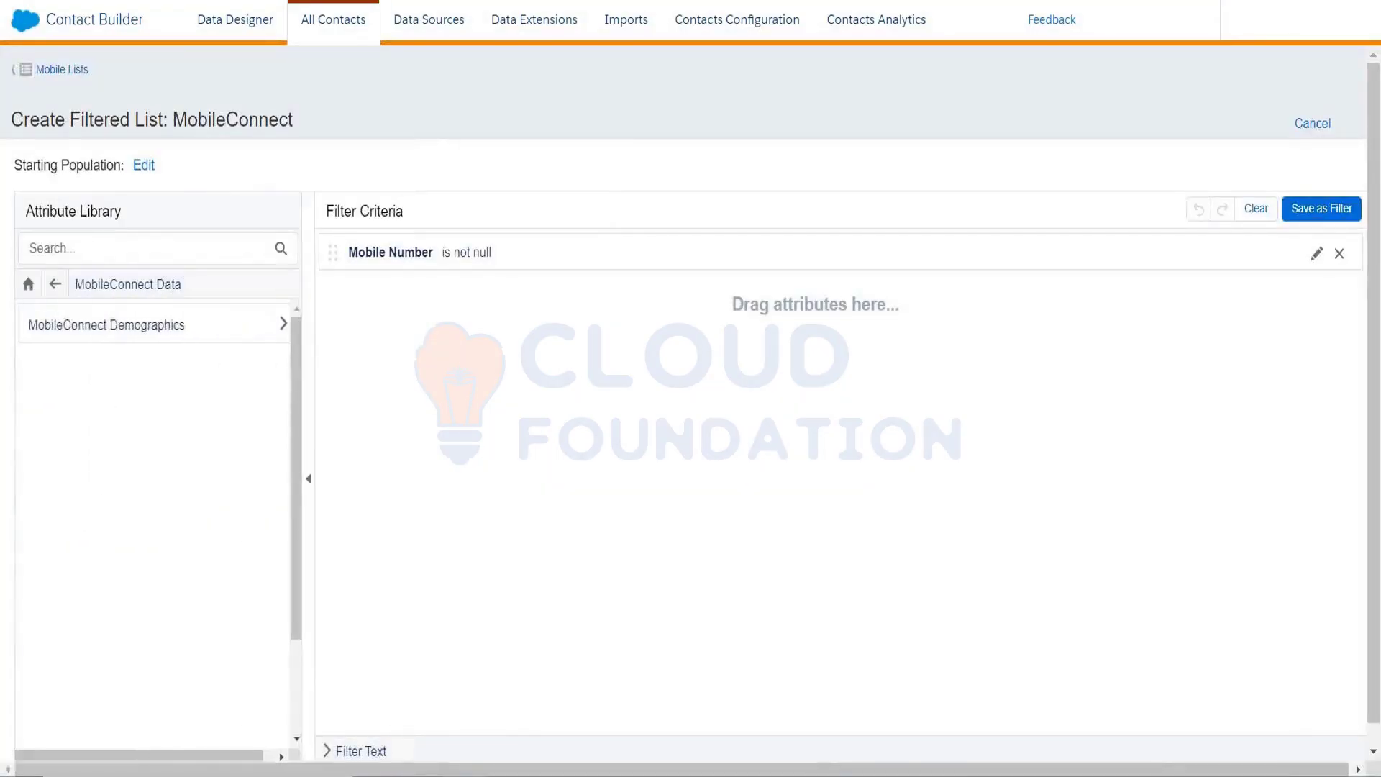
{"action": "left_click", "coordinate": [142, 333]}
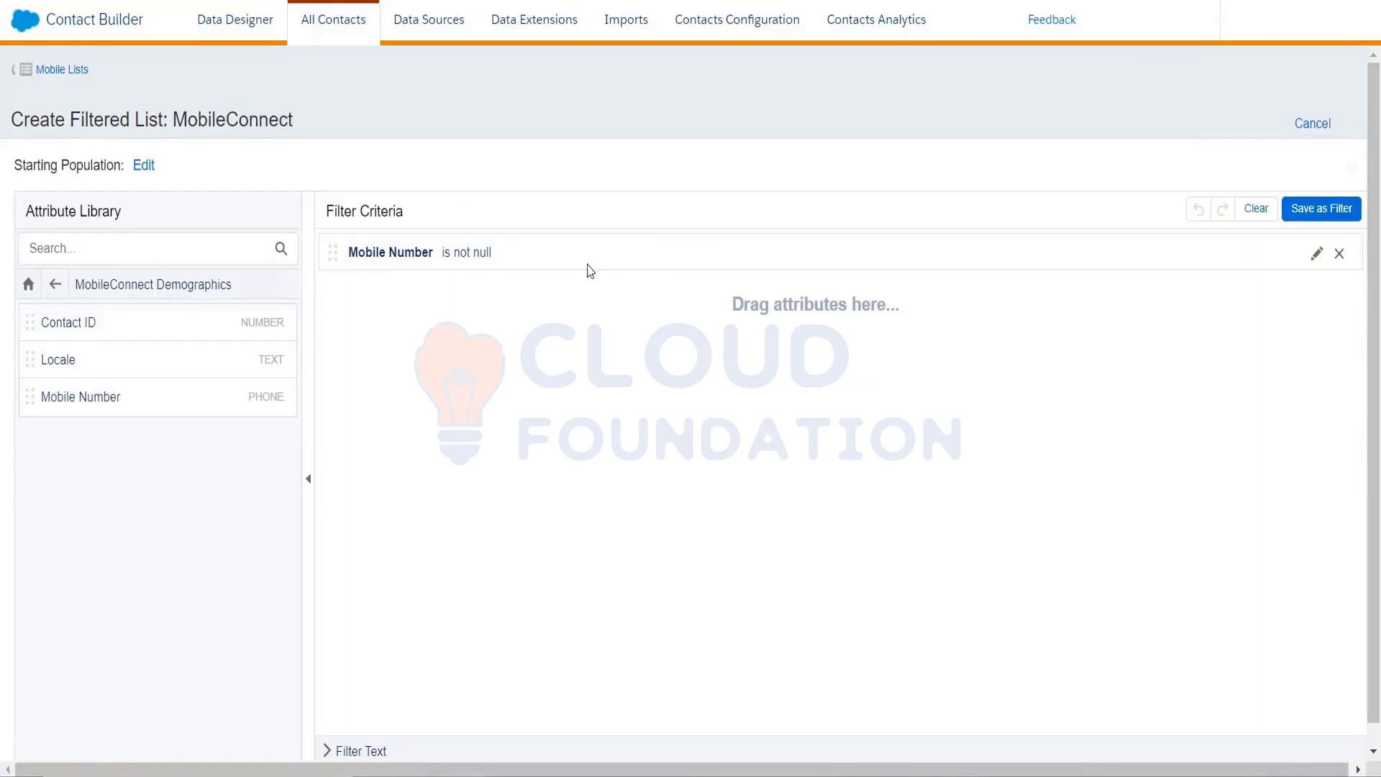
{"action": "left_click", "coordinate": [1313, 123]}
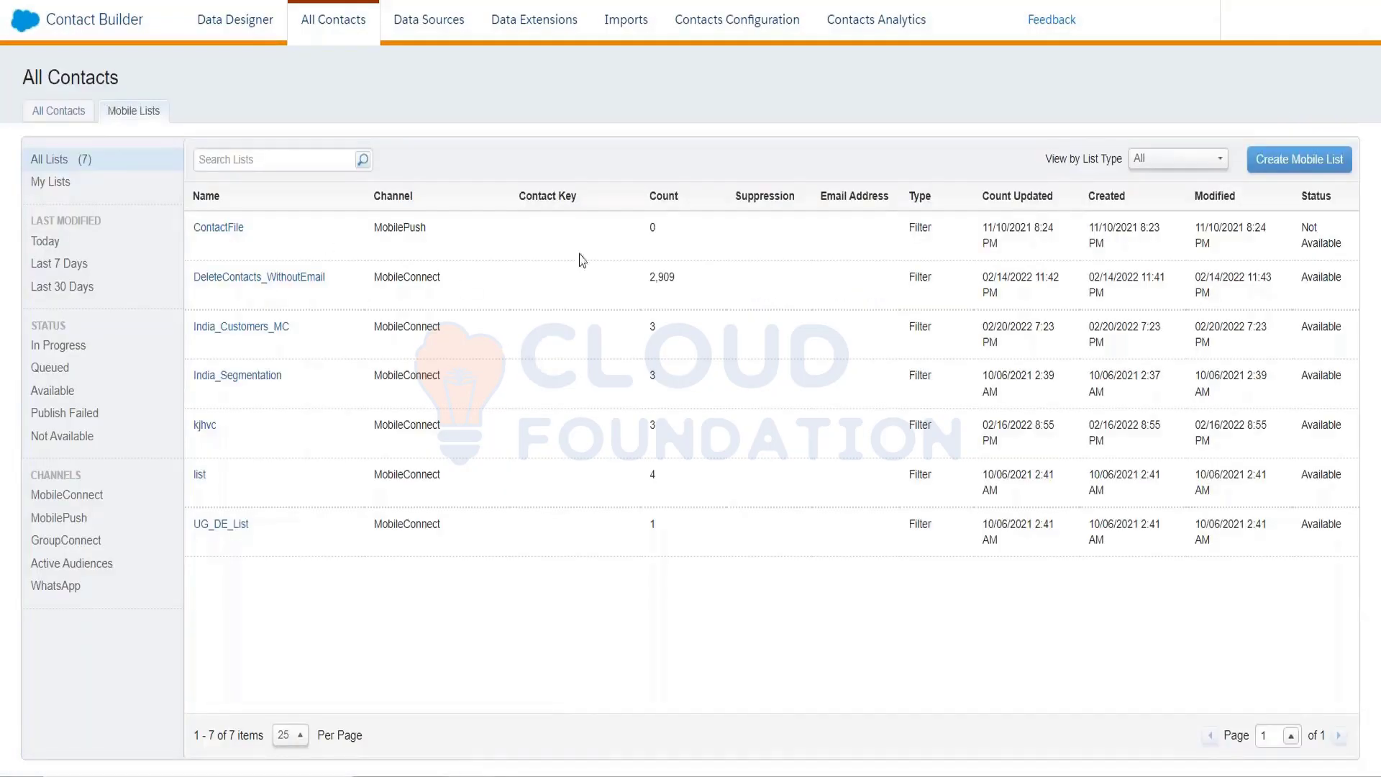
Bring the SFMC Training-TOC workbook in Excel to the front
{"action": "key", "text": "ctrl+Tab"}
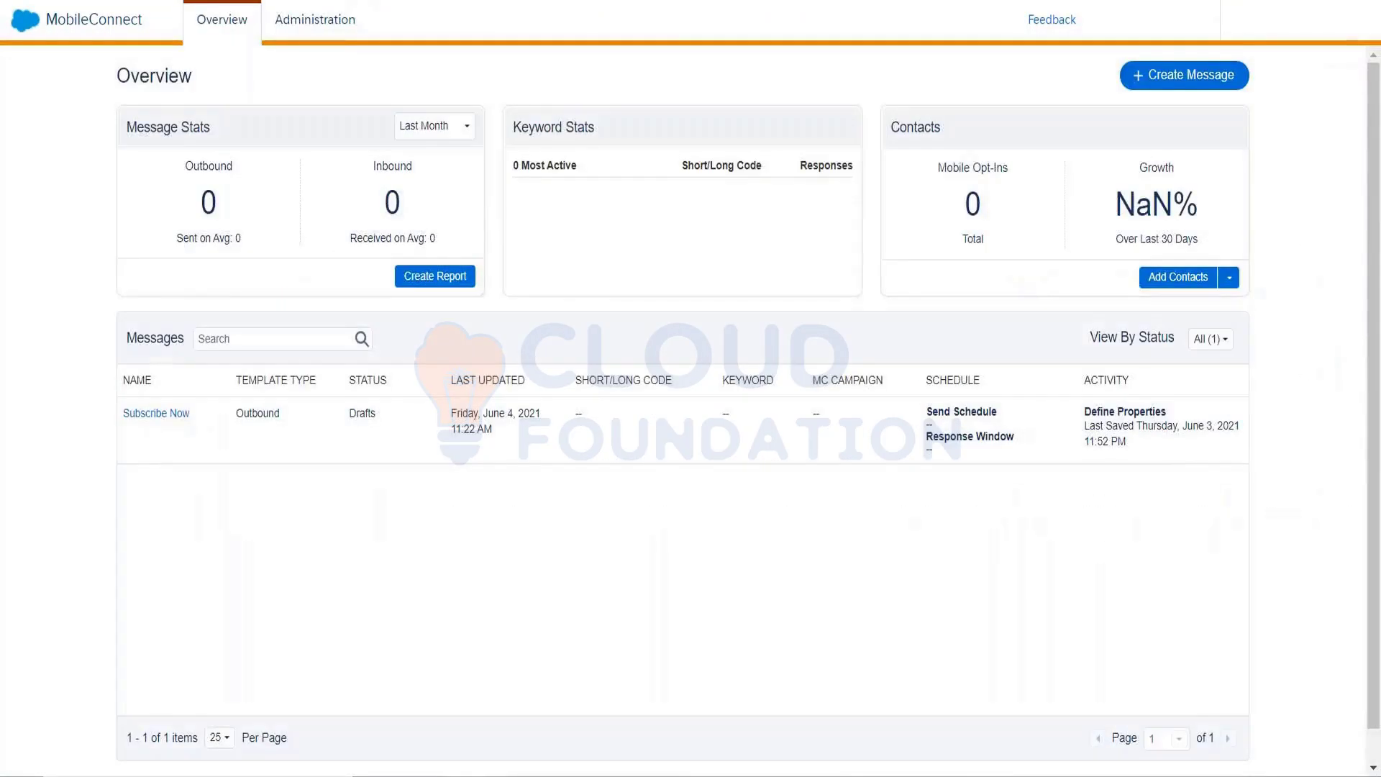
{"action": "left_click", "coordinate": [317, 23]}
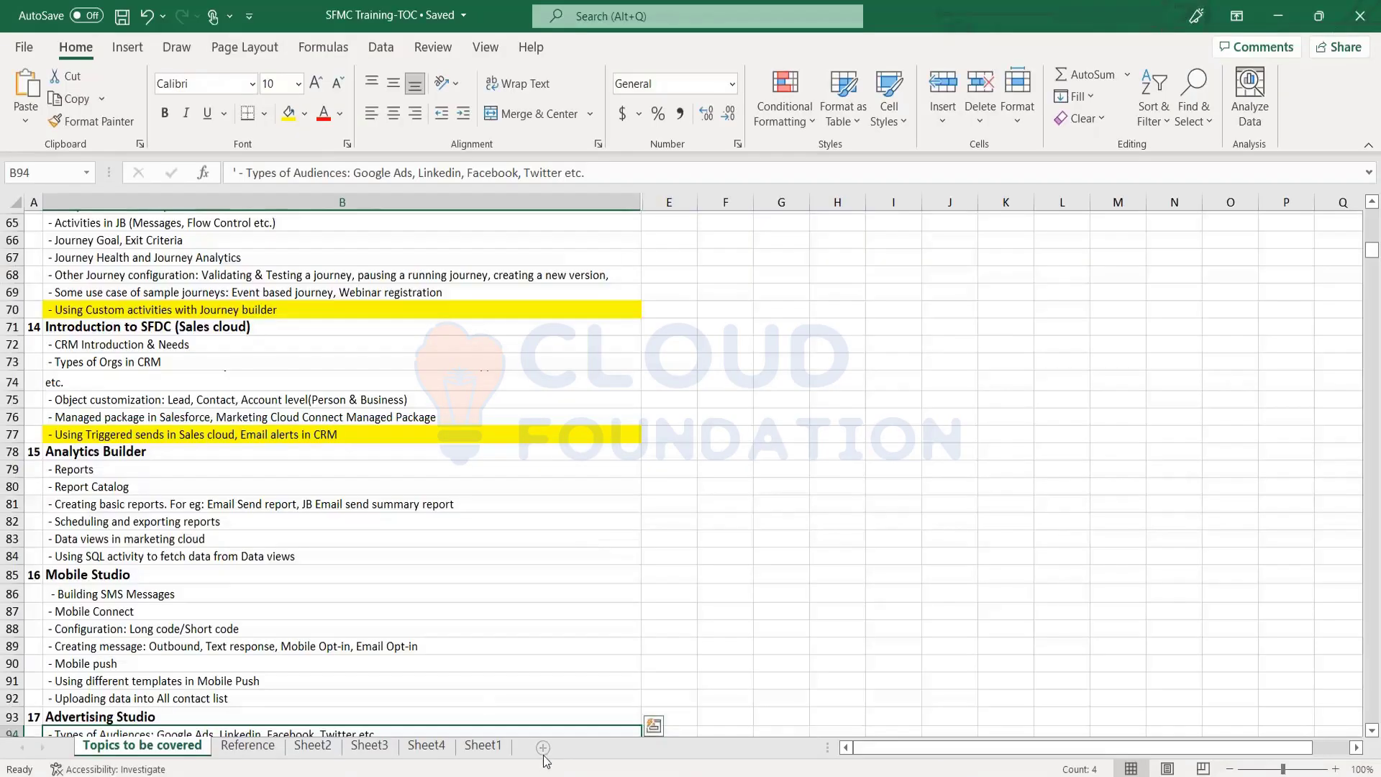
Add Sheet5 with the headings 'ShortCode' in D3 and 'LongCode' in H3
{"action": "left_click", "coordinate": [543, 748]}
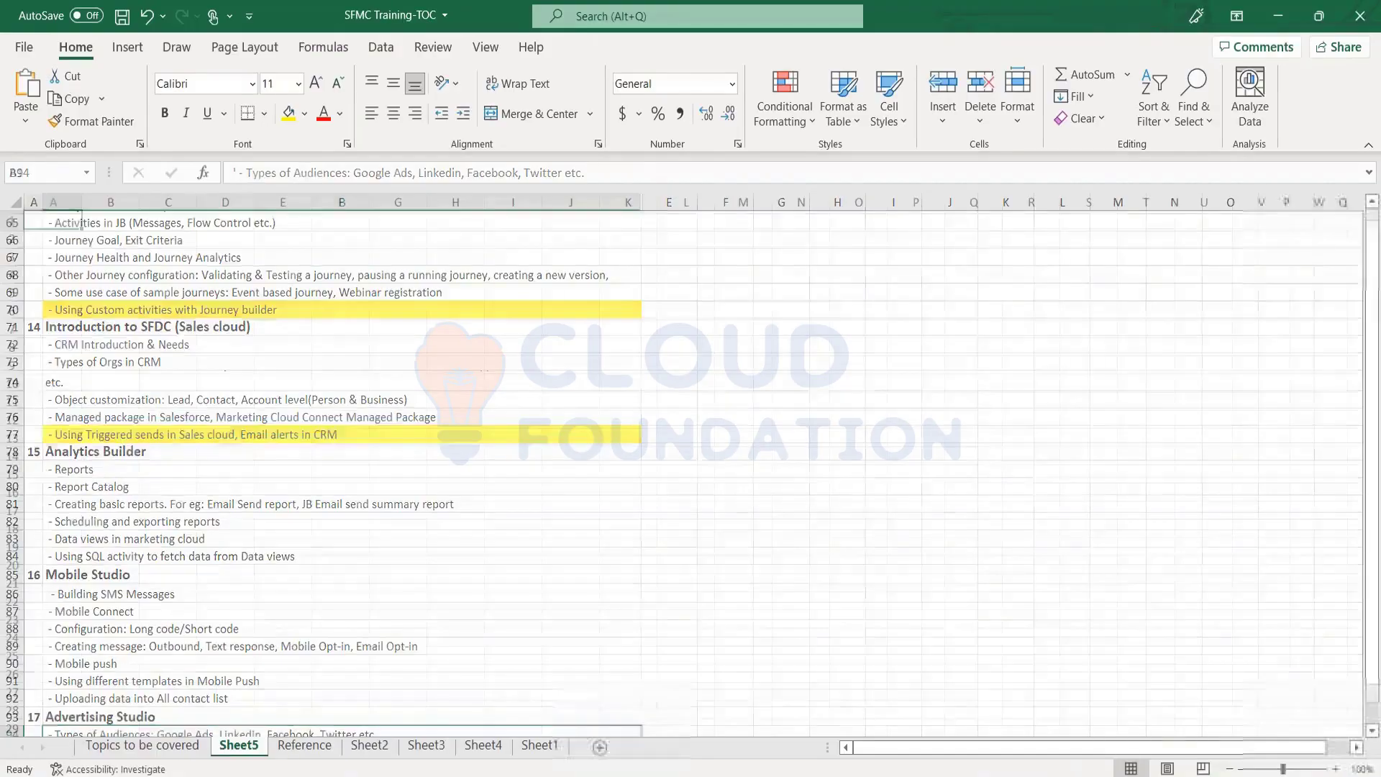
{"action": "left_click", "coordinate": [242, 257]}
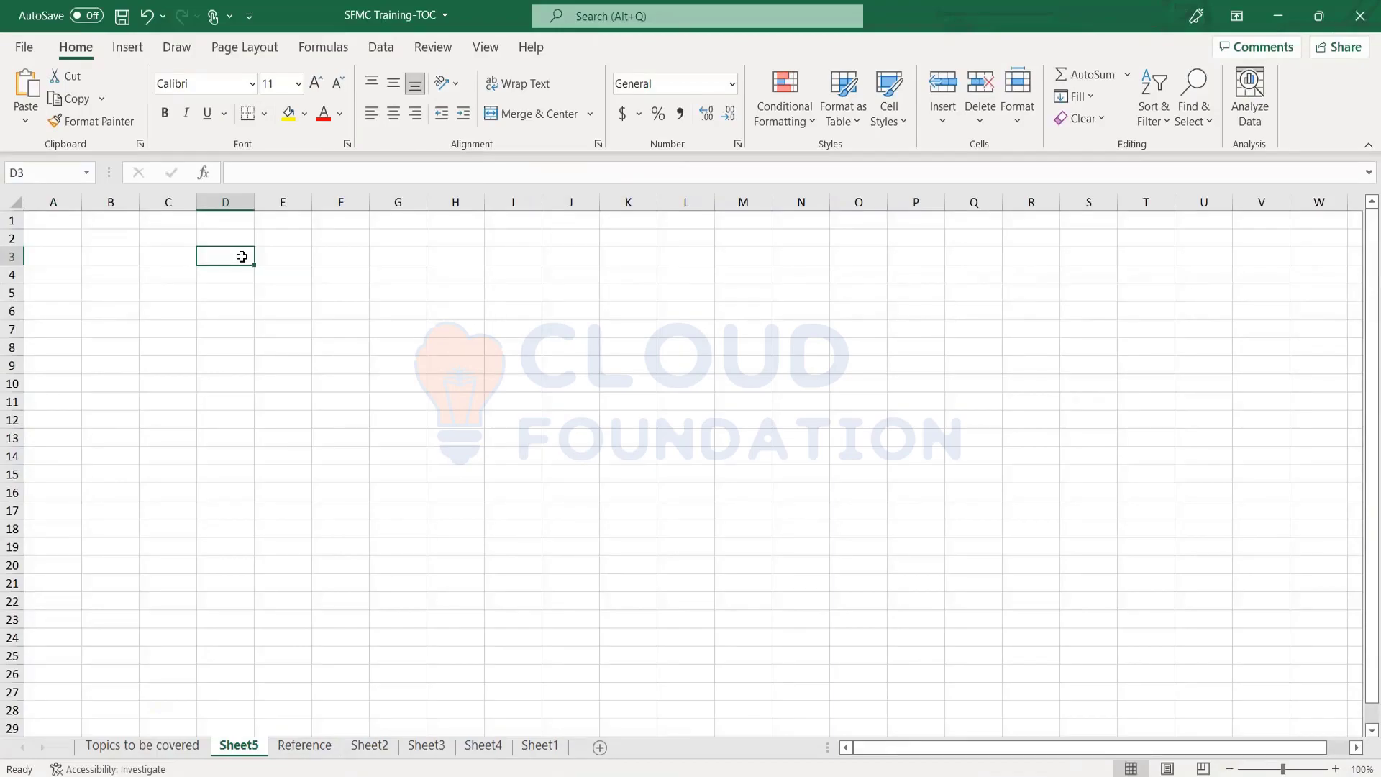
{"action": "type", "text": "ShortCode"}
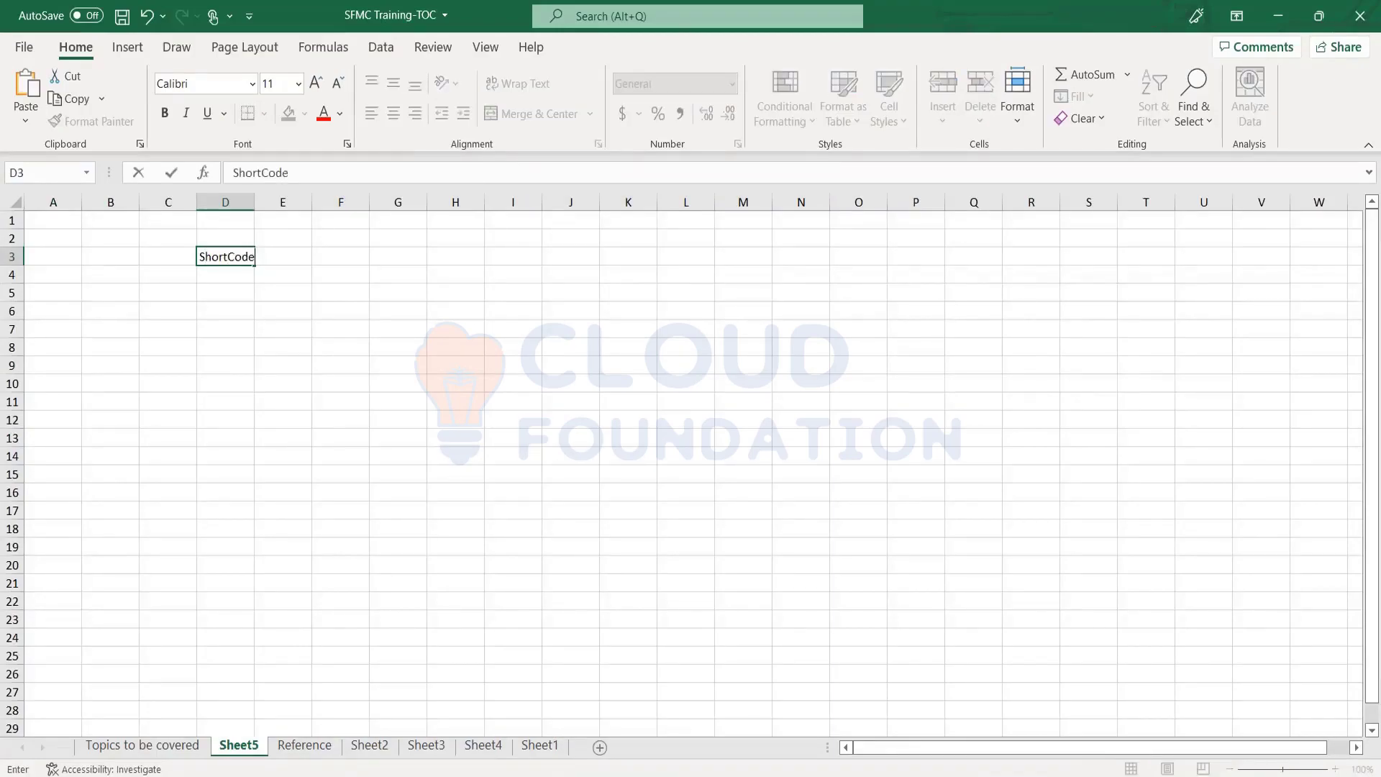
{"action": "key", "text": "Tab"}
{"action": "key", "text": "Tab"}
{"action": "key", "text": "Tab"}
{"action": "key", "text": "Tab"}
{"action": "type", "text": "L"}
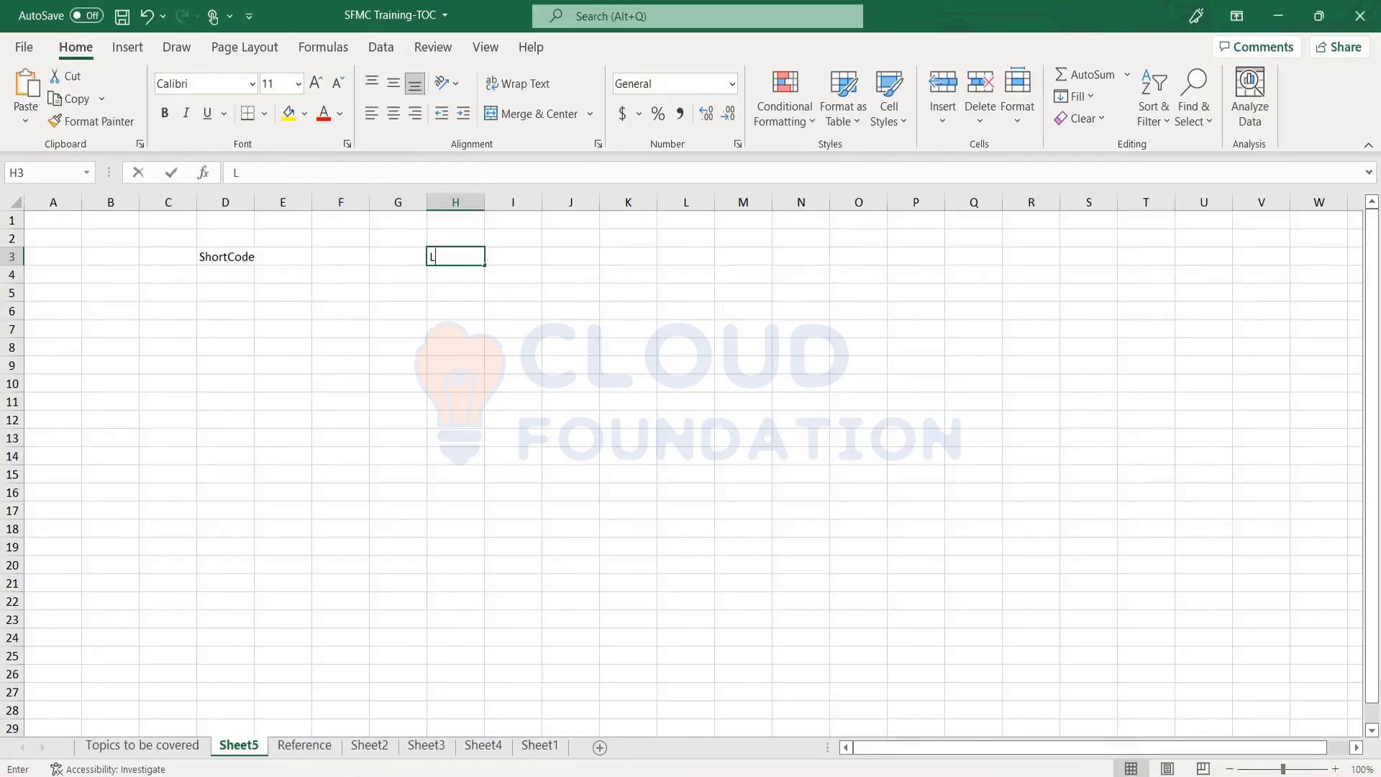
{"action": "type", "text": "ongC"}
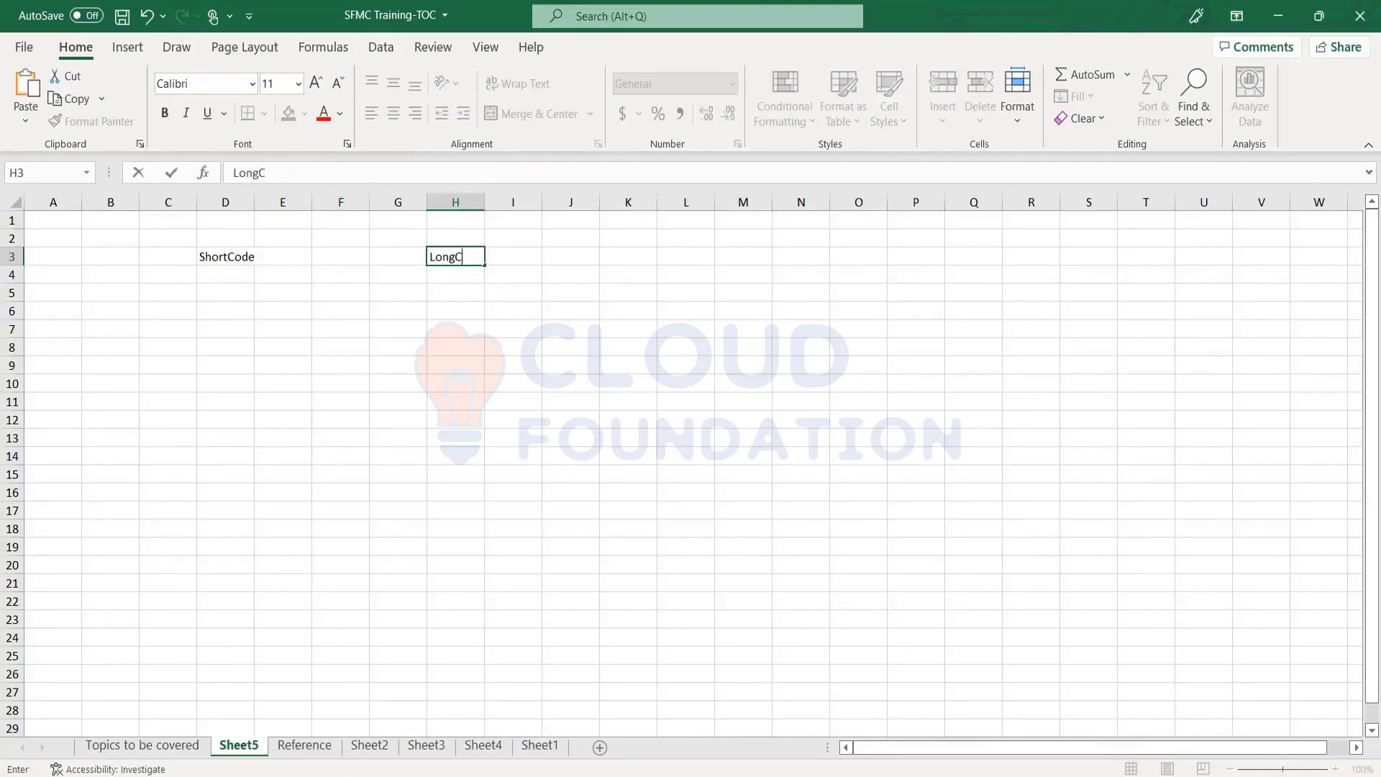
{"action": "type", "text": "ode"}
{"action": "key", "text": "Return"}
{"action": "key", "text": "Left"}
{"action": "key", "text": "Left"}
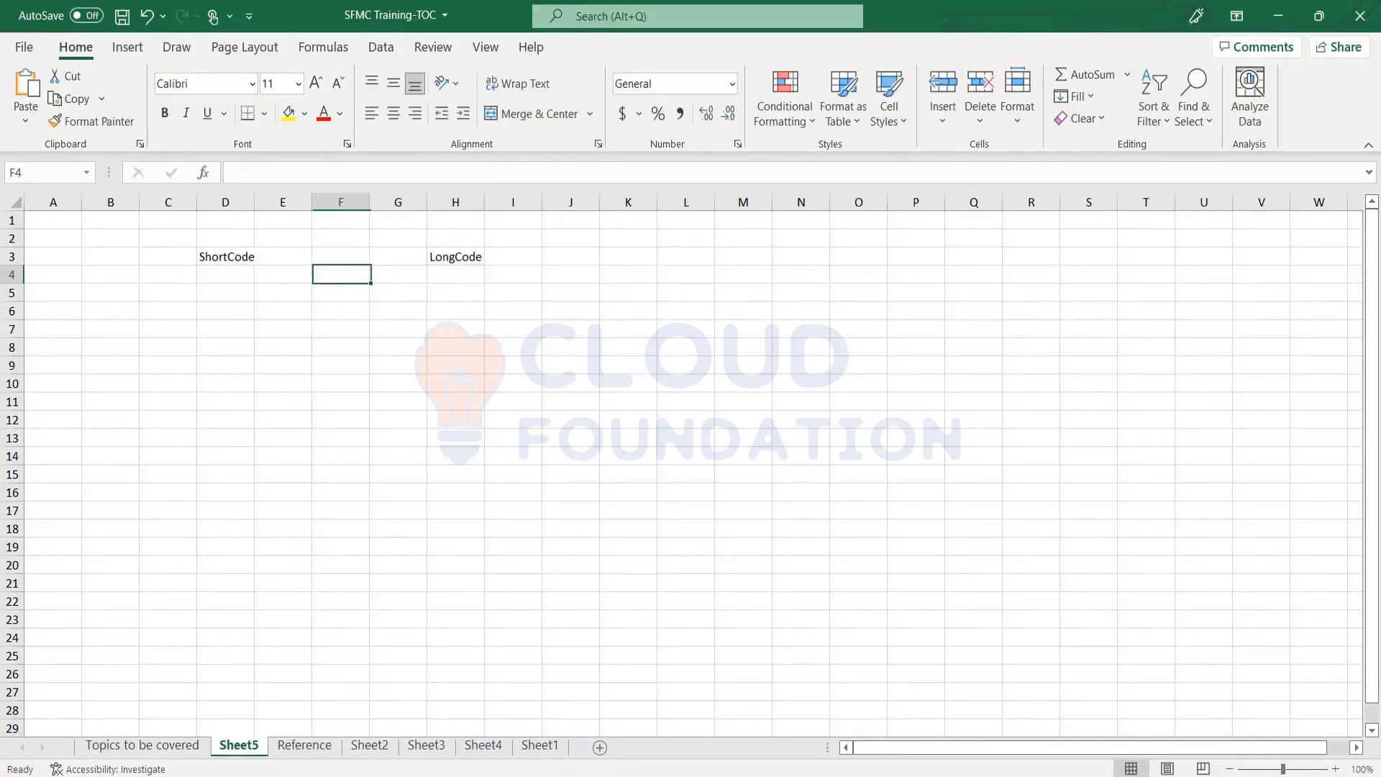
{"action": "key", "text": "Left"}
{"action": "key", "text": "Left"}
{"action": "key", "text": "Down"}
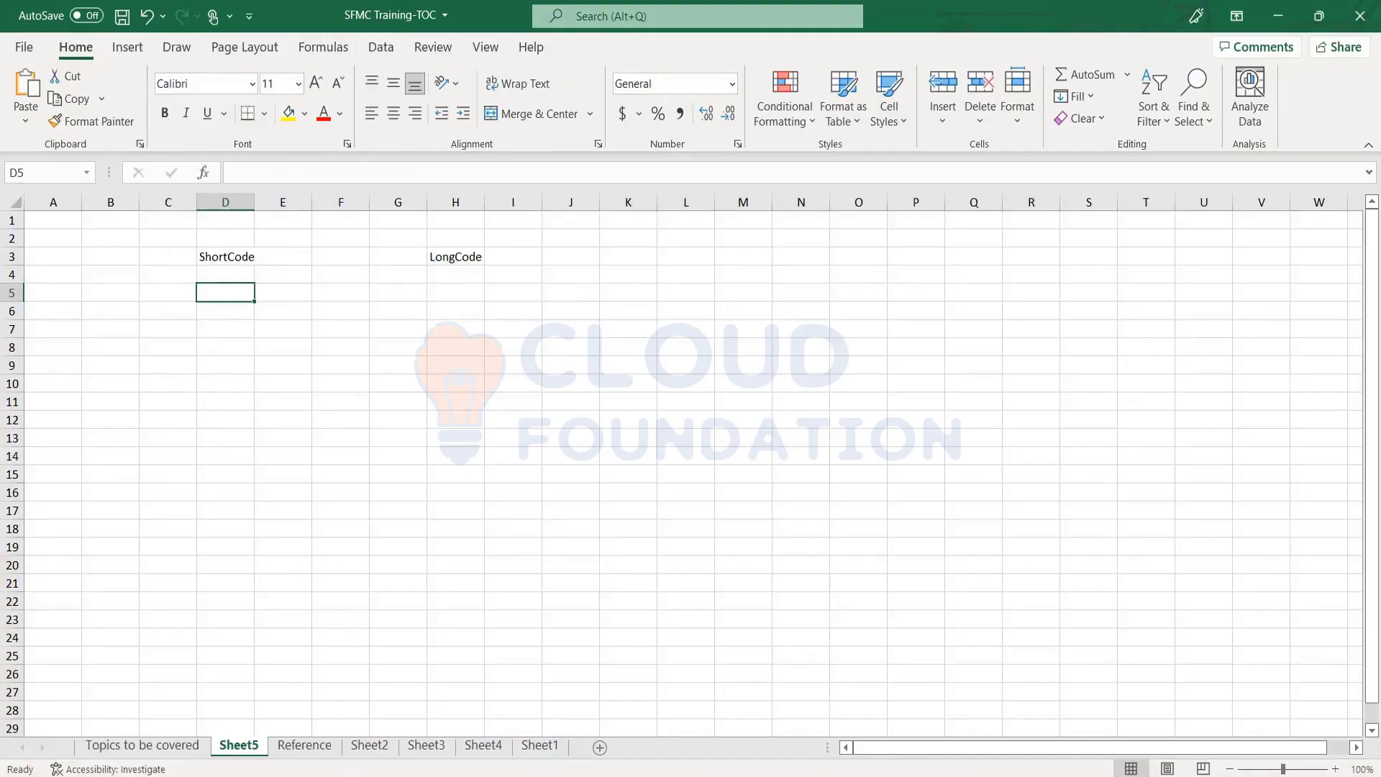
Enter a sample long-code number in cell H5
{"action": "key", "text": "Up"}
{"action": "key", "text": "Up"}
{"action": "key", "text": "Down"}
{"action": "key", "text": "Down"}
{"action": "key", "text": "Down"}
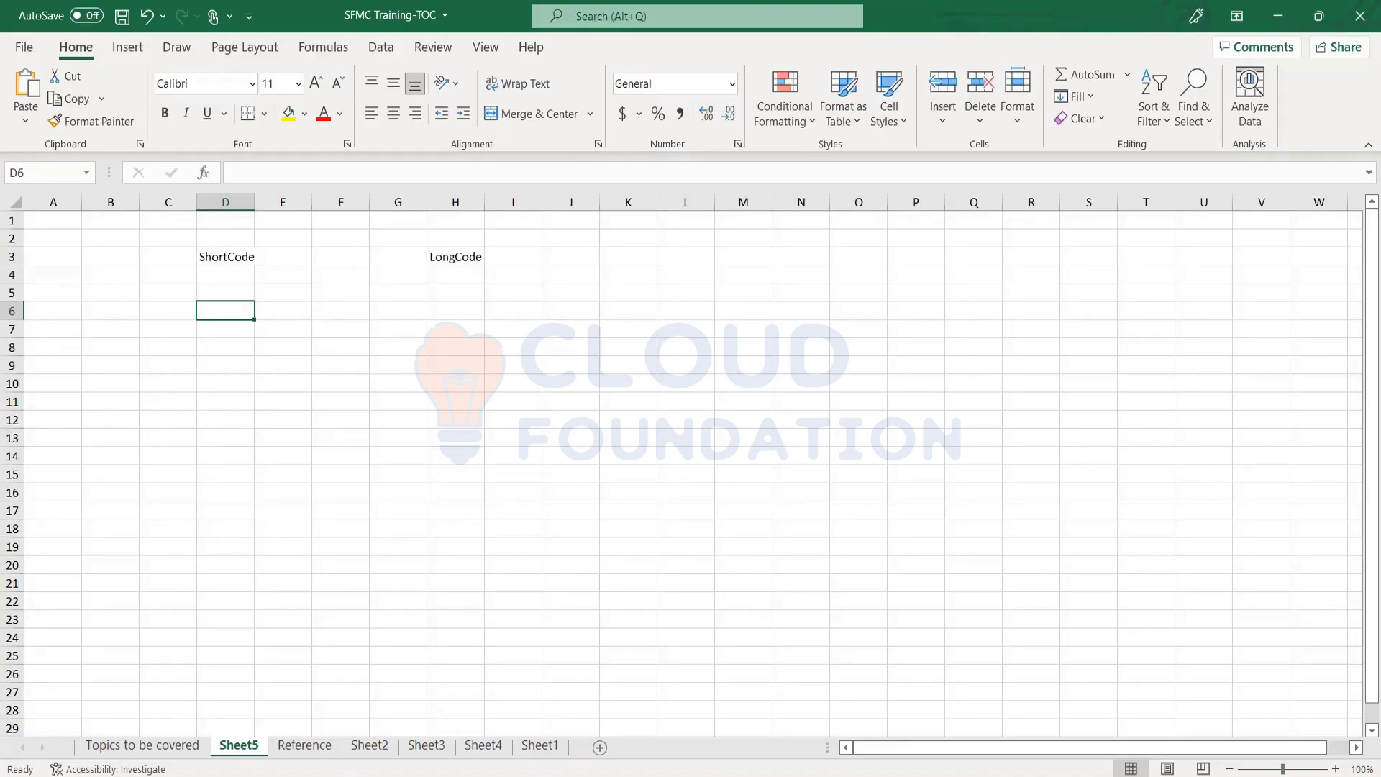
{"action": "key", "text": "Right"}
{"action": "key", "text": "Right"}
{"action": "key", "text": "Right"}
{"action": "key", "text": "Right"}
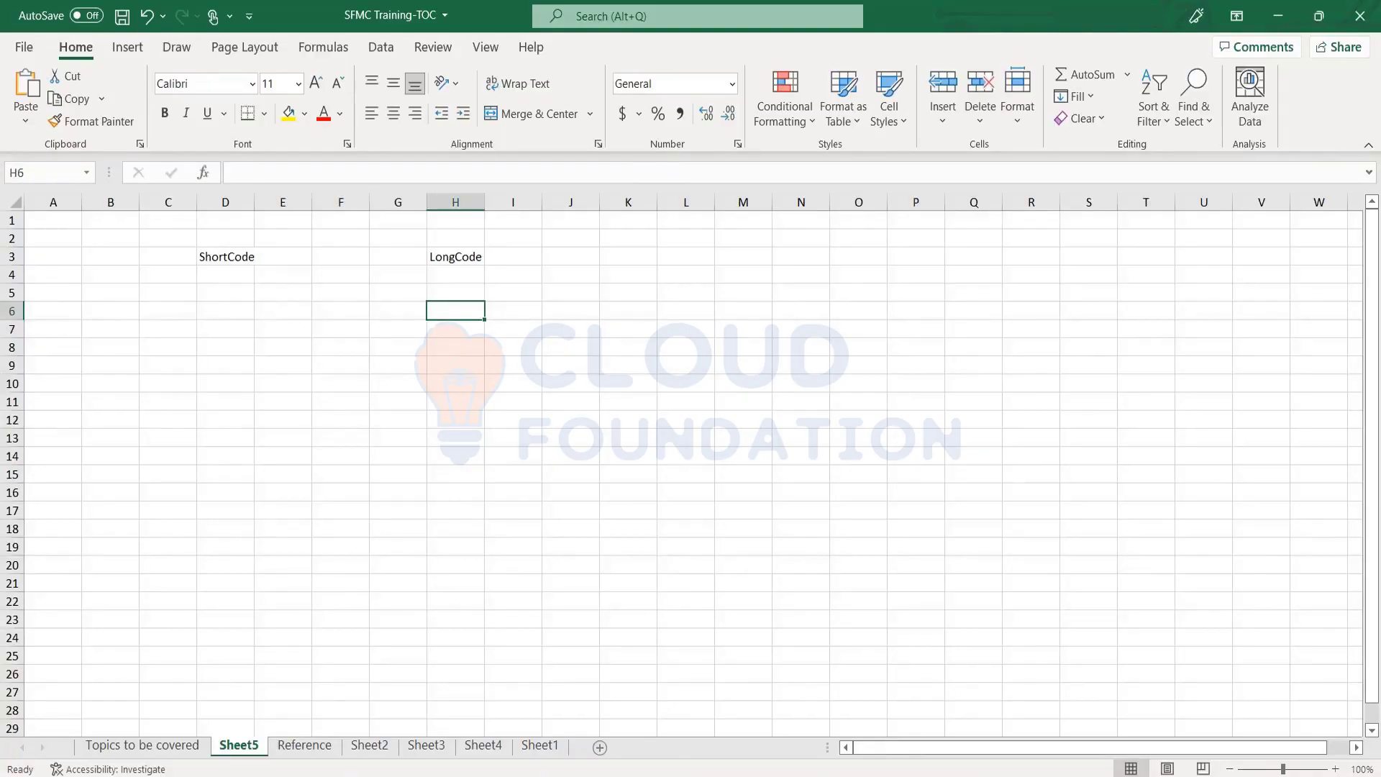
{"action": "key", "text": "Left"}
{"action": "key", "text": "Left"}
{"action": "key", "text": "Left"}
{"action": "key", "text": "Left"}
{"action": "key", "text": "Left"}
{"action": "key", "text": "Left"}
{"action": "key", "text": "Left"}
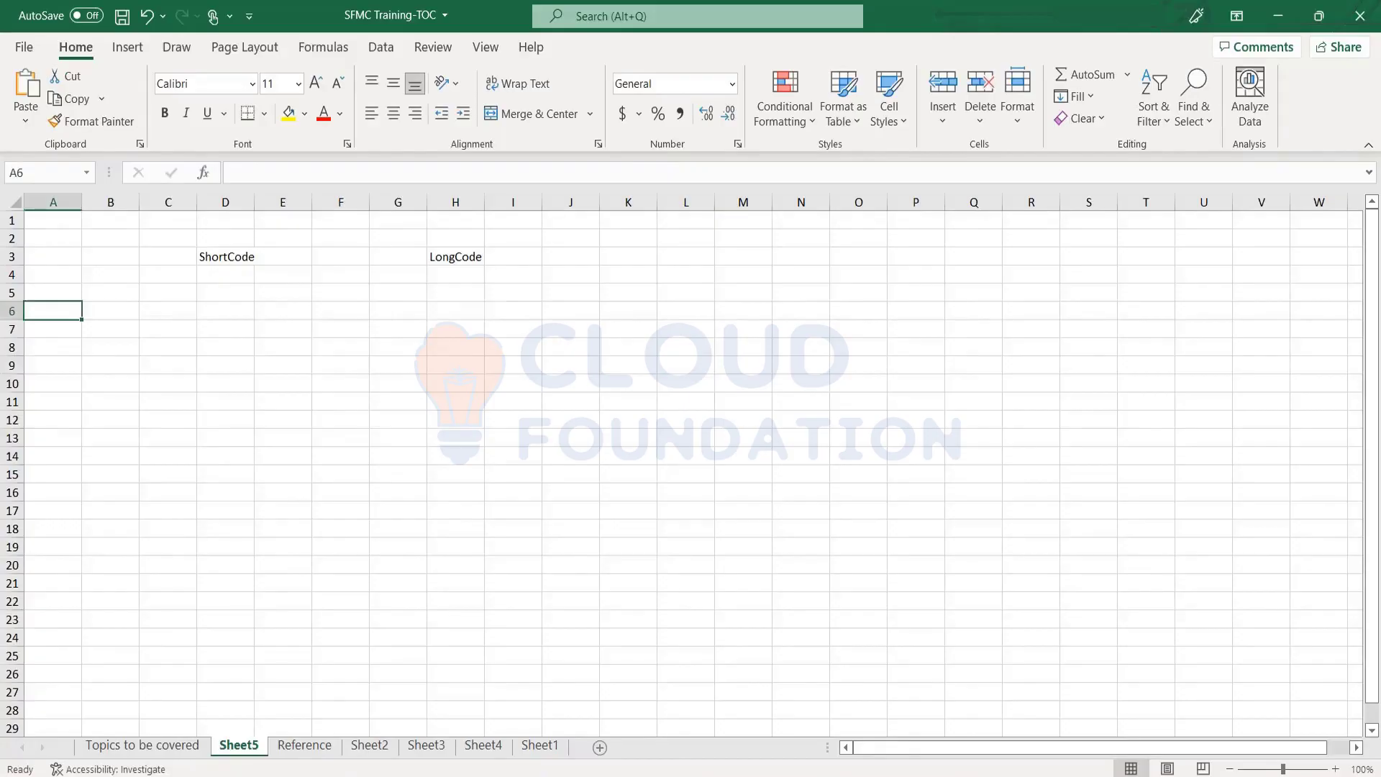
{"action": "key", "text": "Right"}
{"action": "key", "text": "Right"}
{"action": "key", "text": "Right"}
{"action": "key", "text": "Right"}
{"action": "key", "text": "Right"}
{"action": "key", "text": "Right"}
{"action": "key", "text": "Right"}
{"action": "key", "text": "Up"}
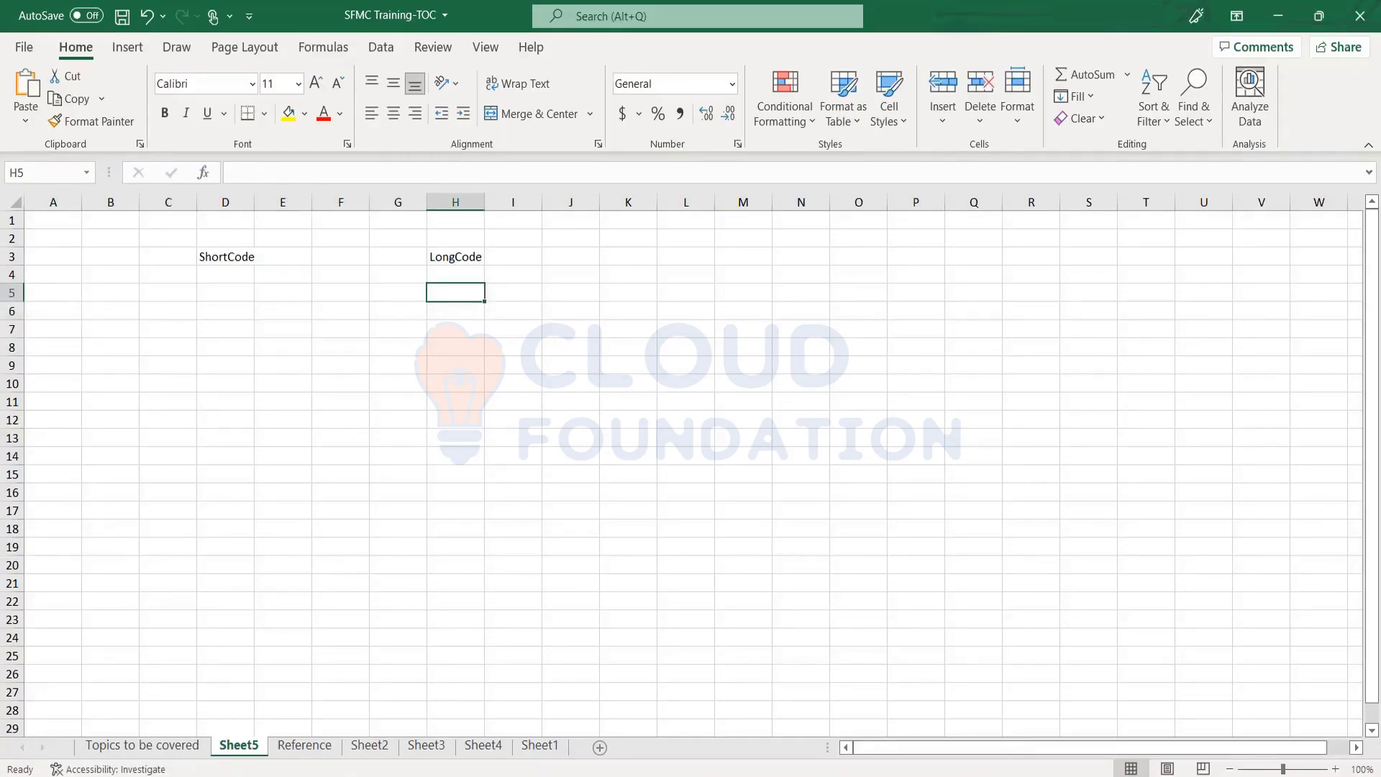
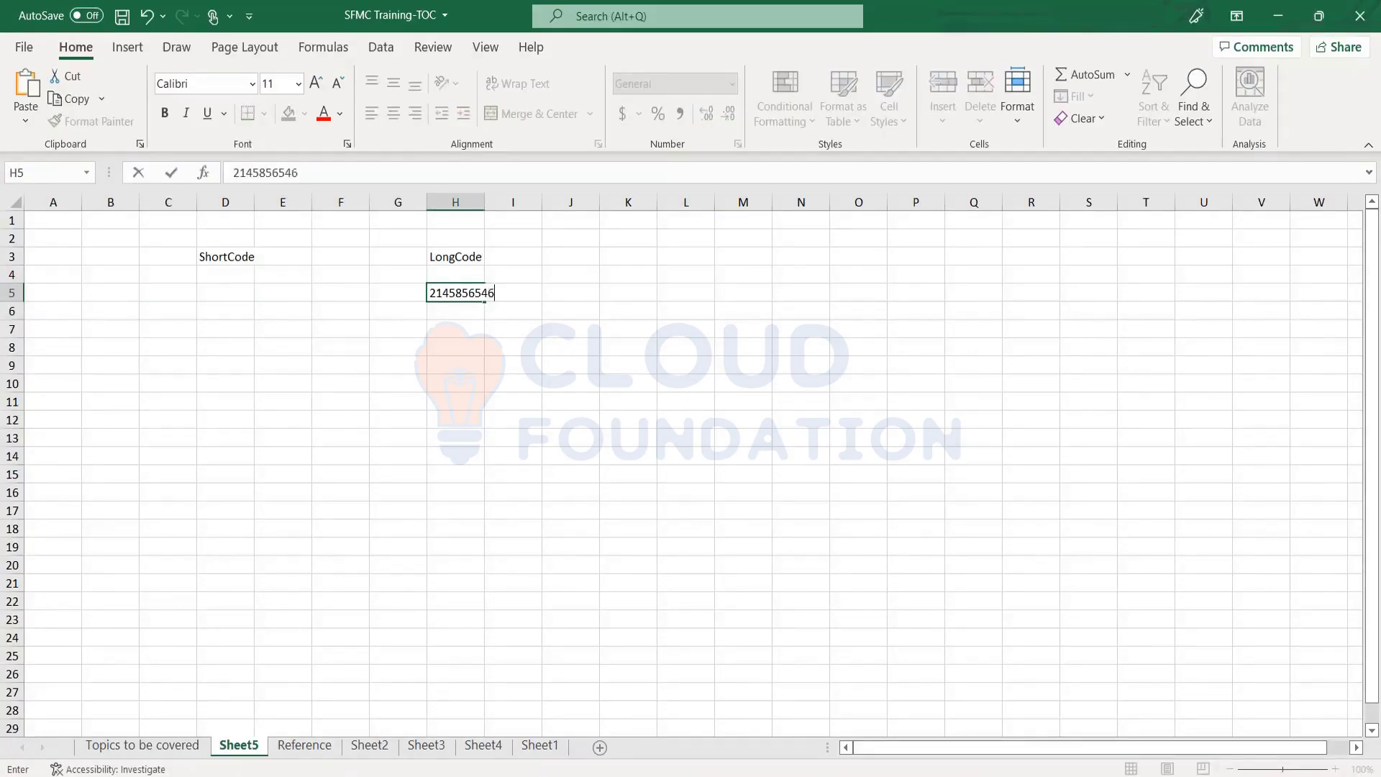
{"action": "key", "text": "Return"}
Enter 162 in cell J5
{"action": "key", "text": "Up"}
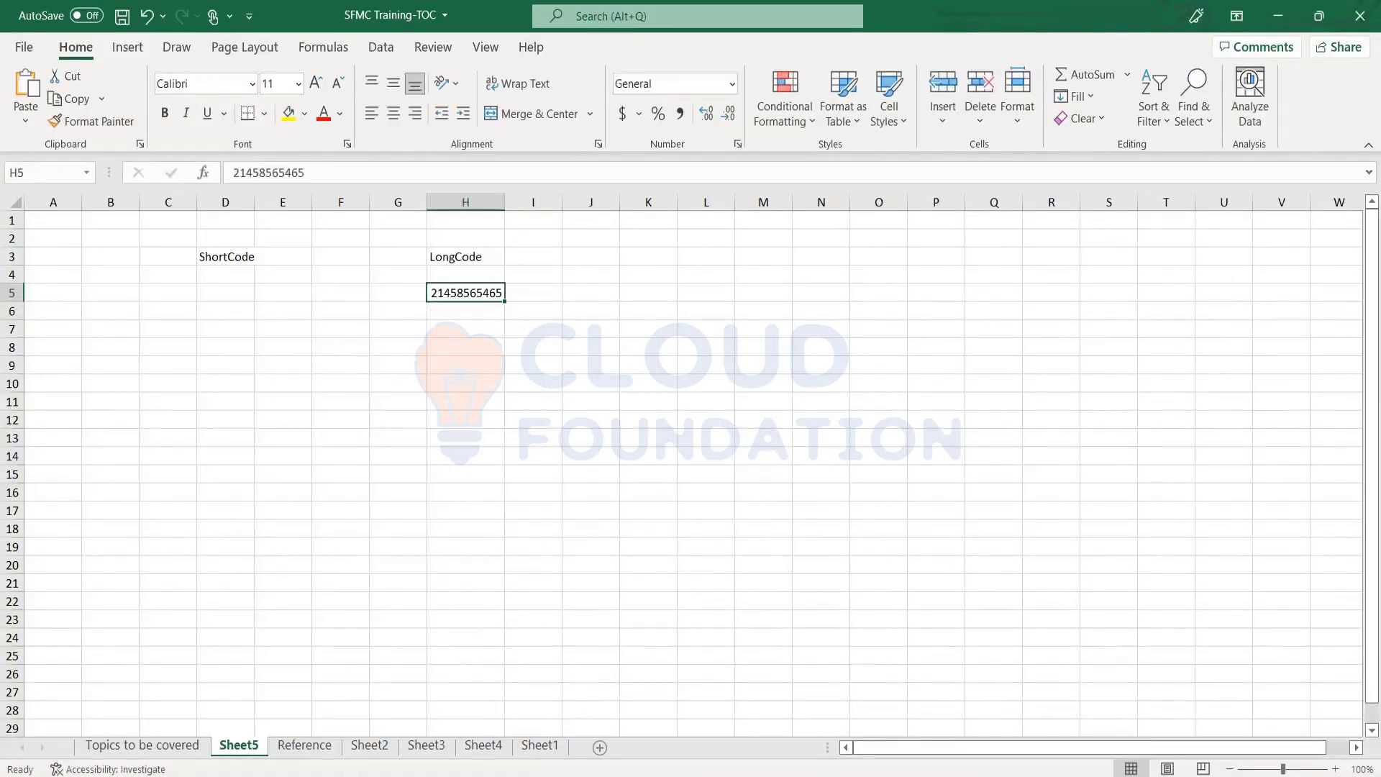
{"action": "key", "text": "Right"}
{"action": "key", "text": "Left"}
{"action": "key", "text": "Up"}
{"action": "key", "text": "Up"}
{"action": "key", "text": "Down"}
{"action": "key", "text": "Down"}
{"action": "key", "text": "Right"}
{"action": "key", "text": "Right"}
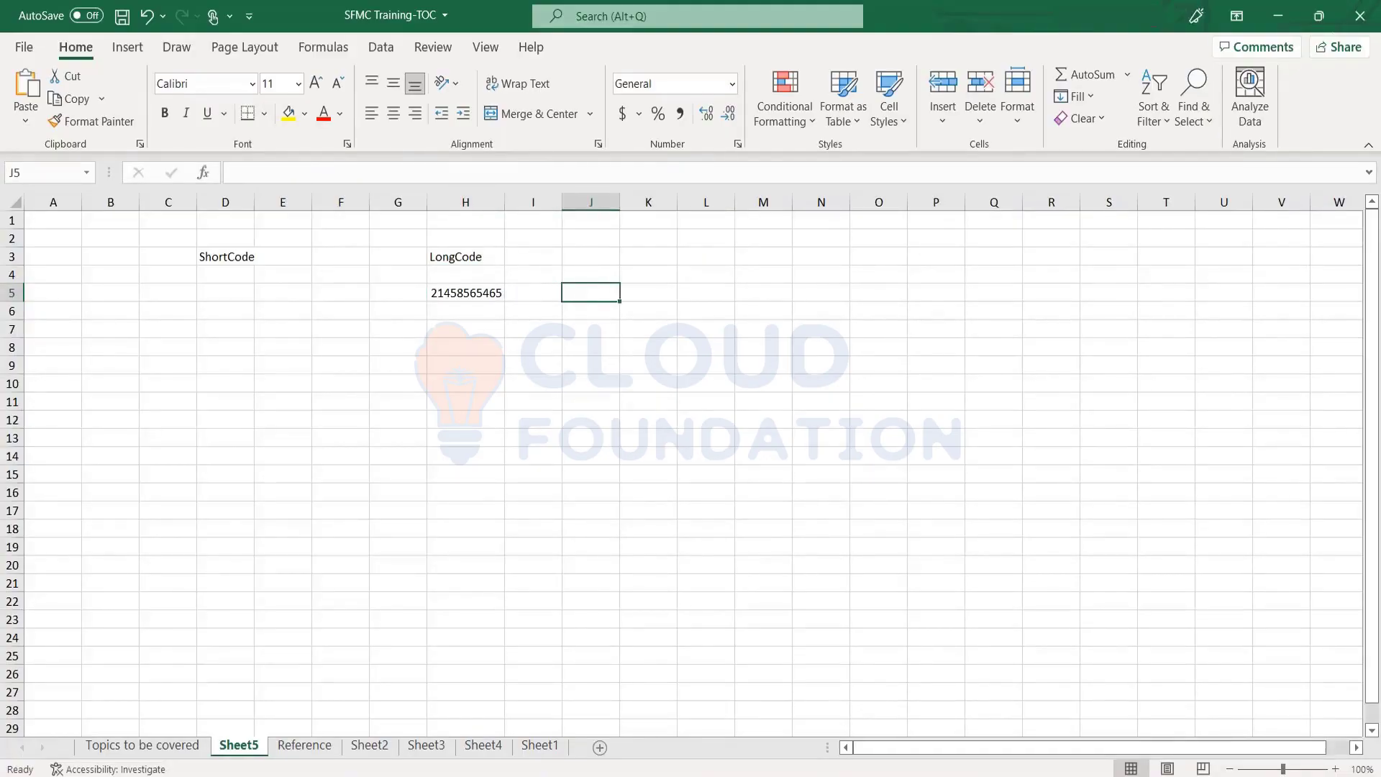
{"action": "type", "text": "16"}
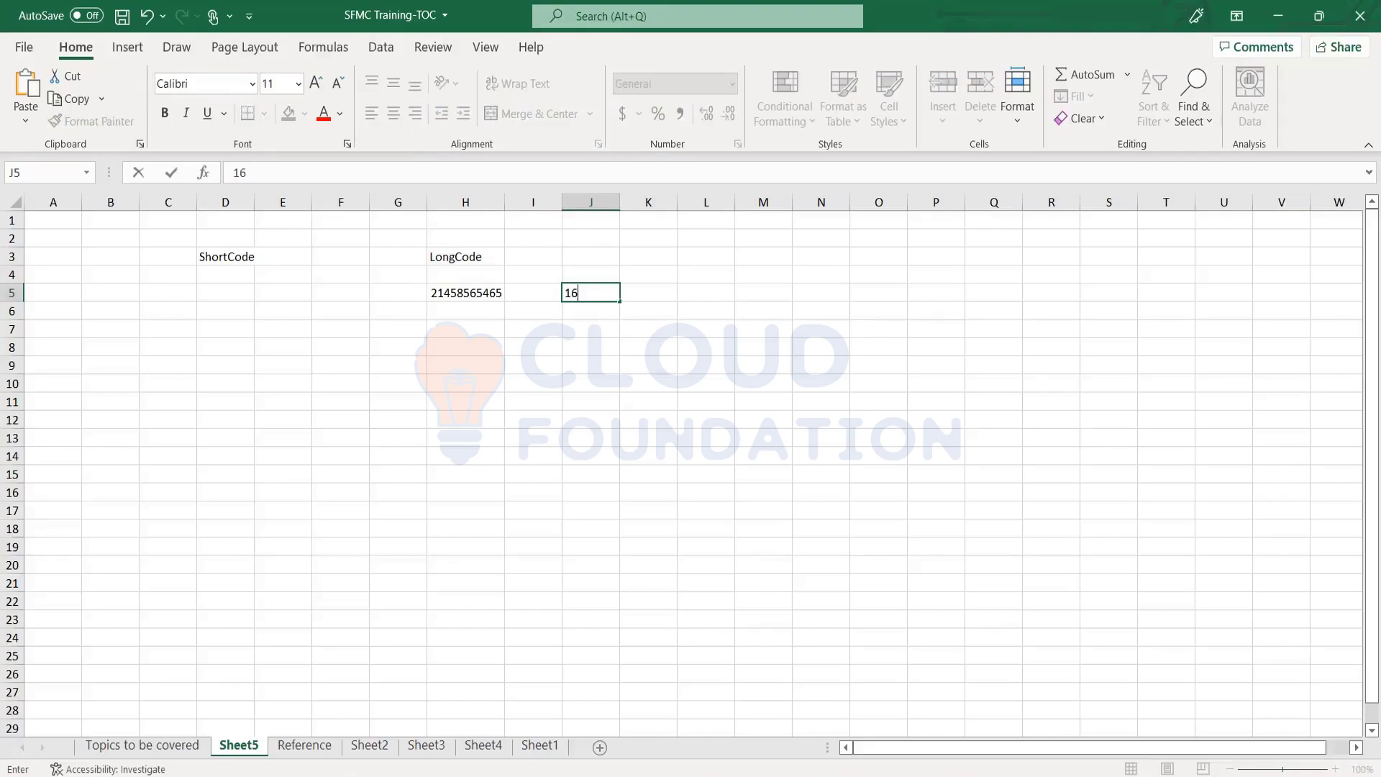
{"action": "type", "text": "2"}
{"action": "key", "text": "Return"}
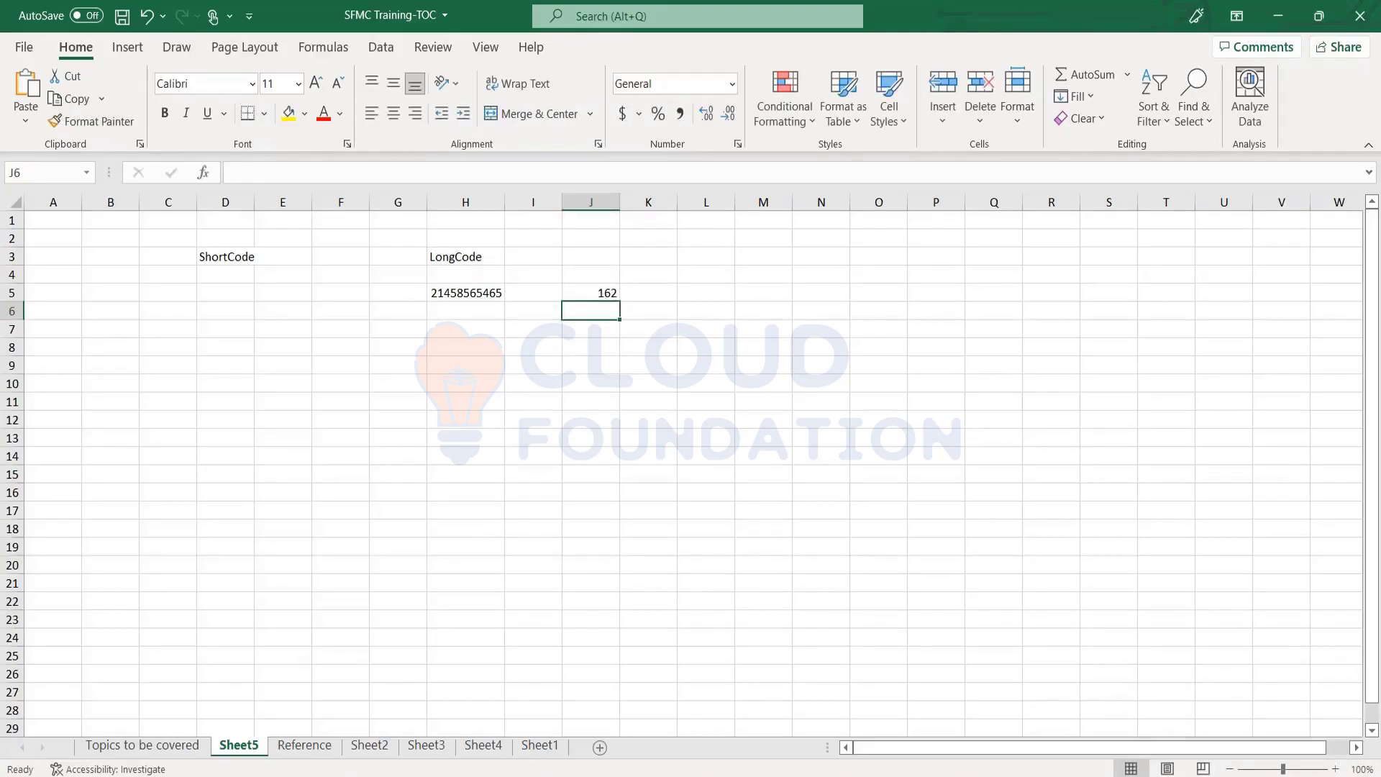
Enter 1500 USD in cell I3 beside the LongCode heading
{"action": "left_click", "coordinate": [590, 292]}
{"action": "left_click", "coordinate": [533, 292]}
{"action": "left_click", "coordinate": [465, 293]}
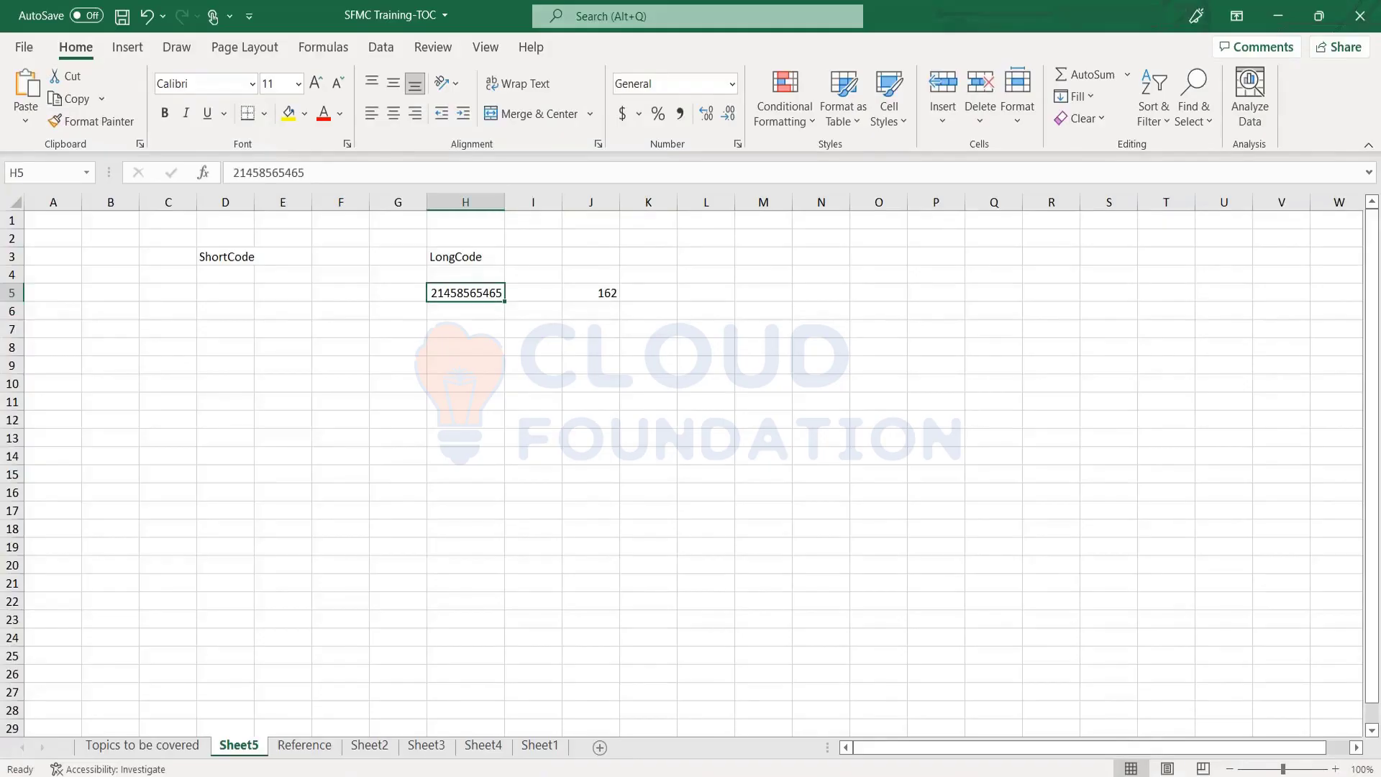
{"action": "left_click", "coordinate": [533, 292]}
{"action": "left_click", "coordinate": [591, 293]}
{"action": "left_click", "coordinate": [532, 293]}
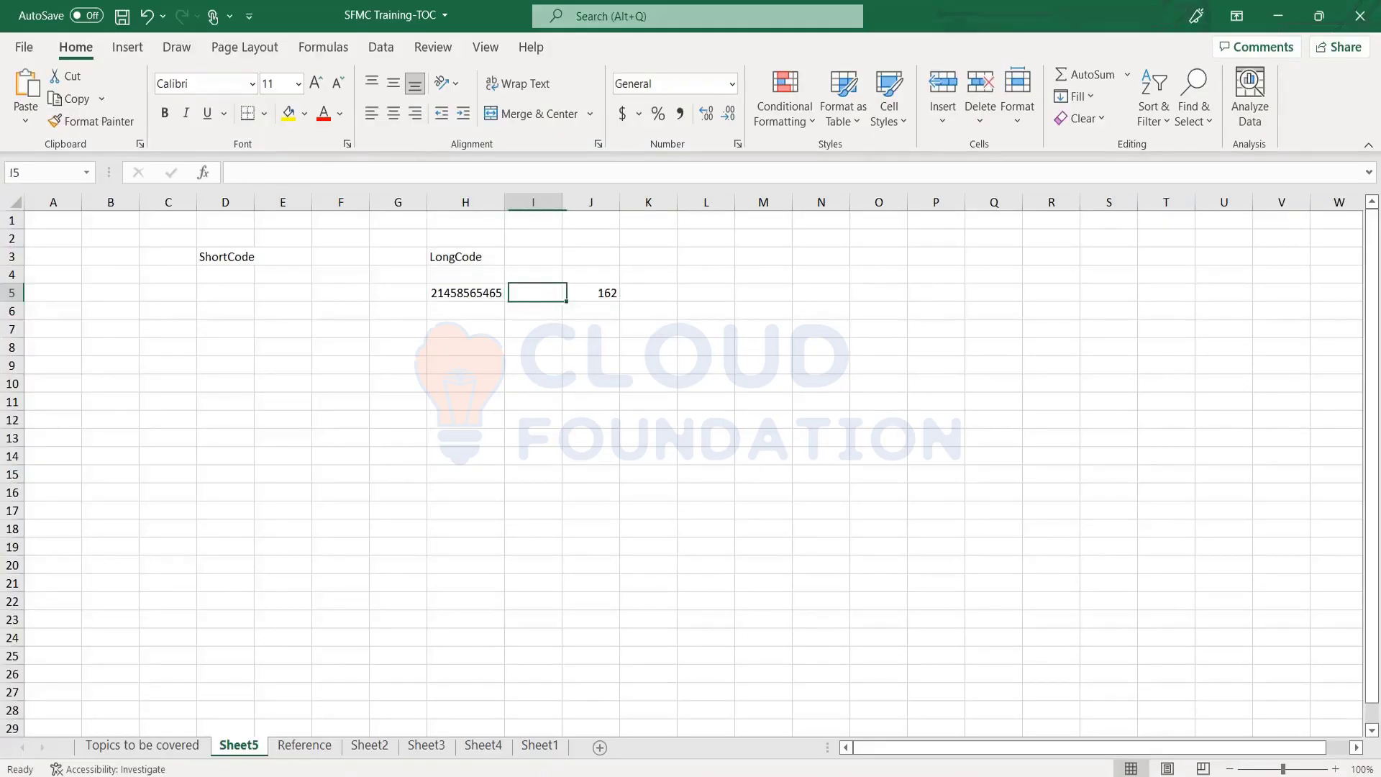
{"action": "left_click", "coordinate": [465, 293]}
{"action": "left_click", "coordinate": [533, 274]}
{"action": "left_click", "coordinate": [533, 256]}
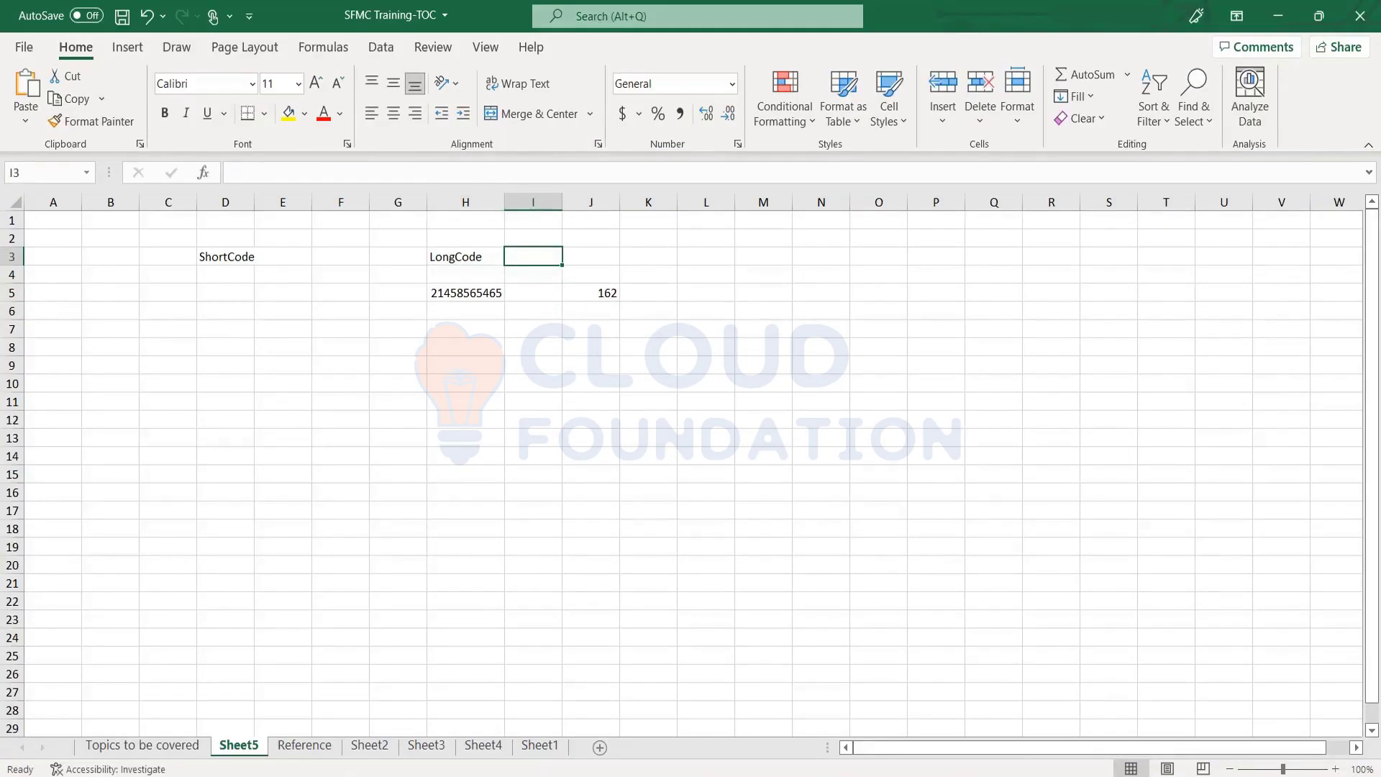
{"action": "type", "text": "150"}
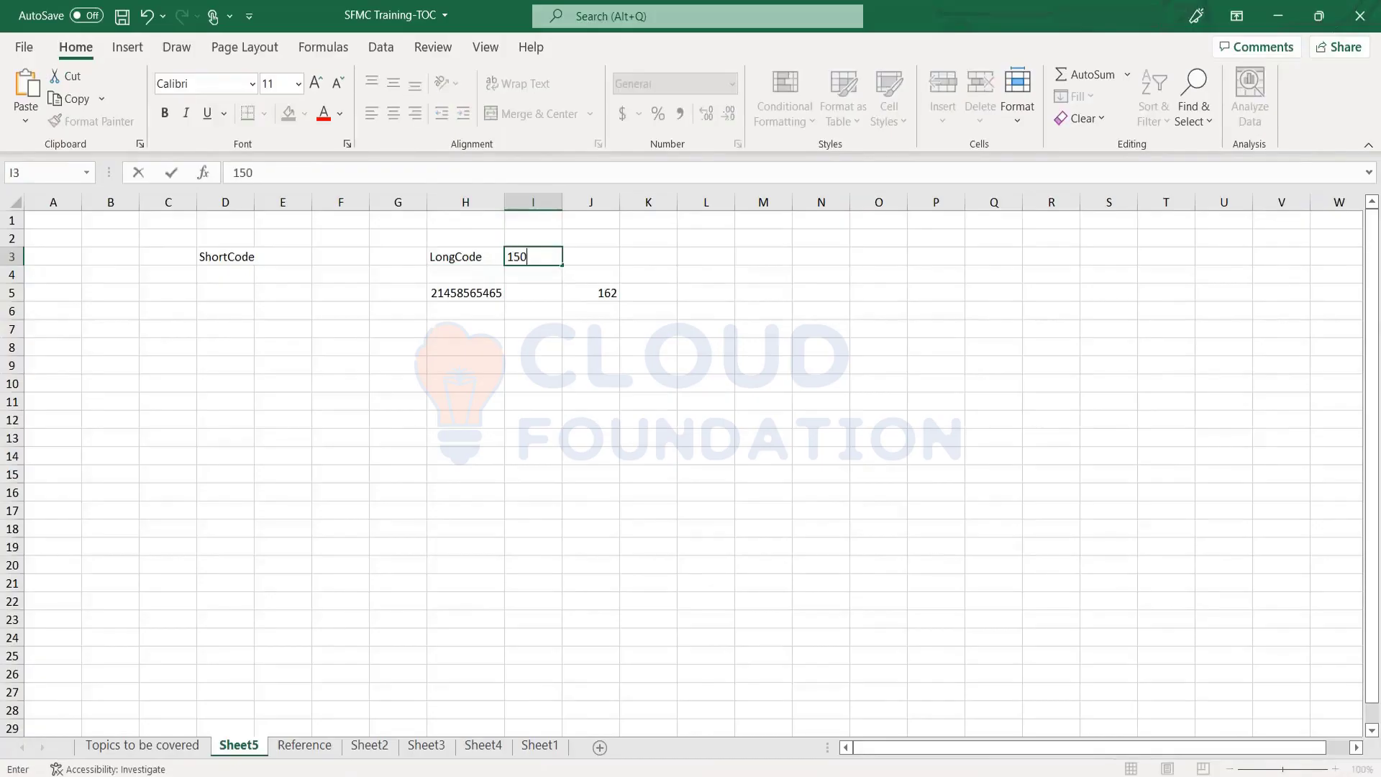
{"action": "type", "text": "0 USD"}
{"action": "key", "text": "Return"}
Enter 0.45 in cell H7
{"action": "key", "text": "Left"}
{"action": "key", "text": "Up"}
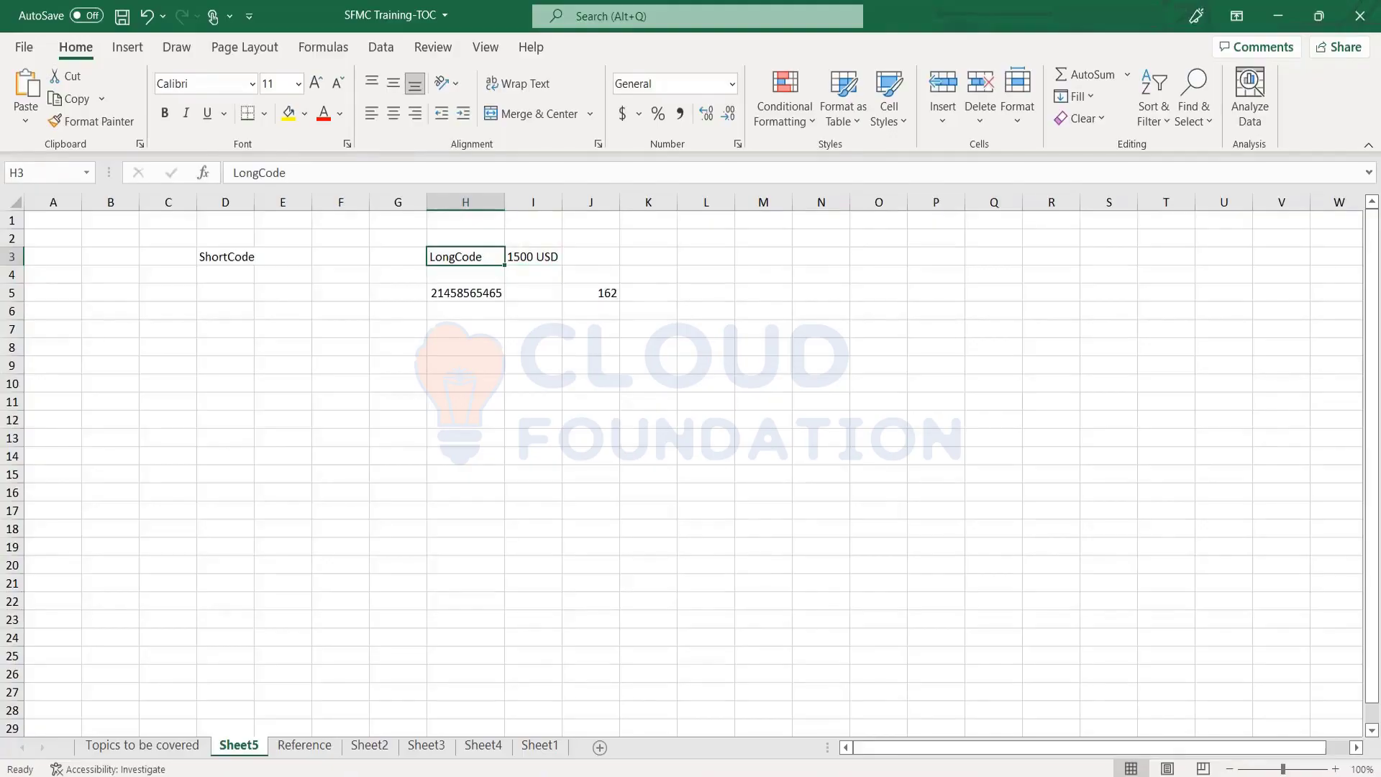
{"action": "key", "text": "Right"}
{"action": "key", "text": "Down"}
{"action": "key", "text": "Left"}
{"action": "key", "text": "Down"}
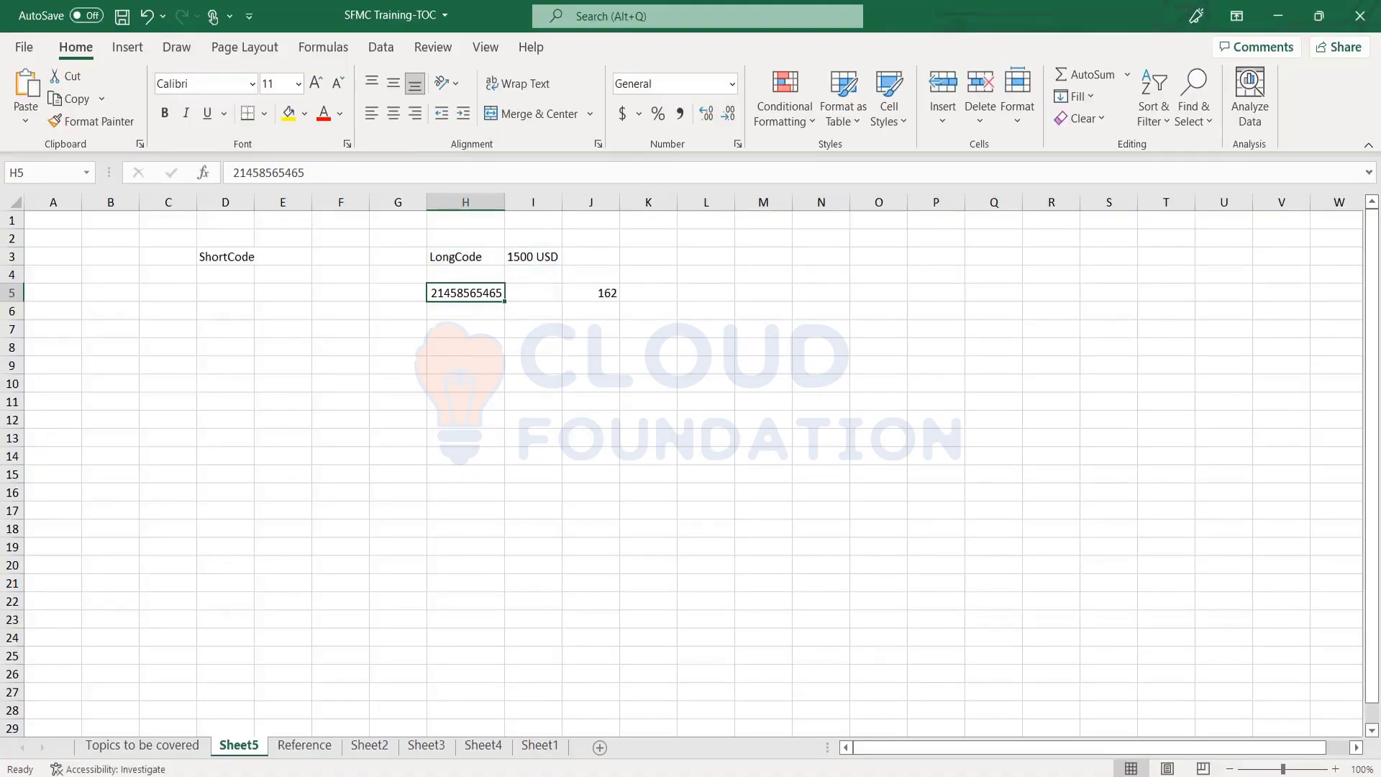
{"action": "key", "text": "Down"}
{"action": "key", "text": "Down"}
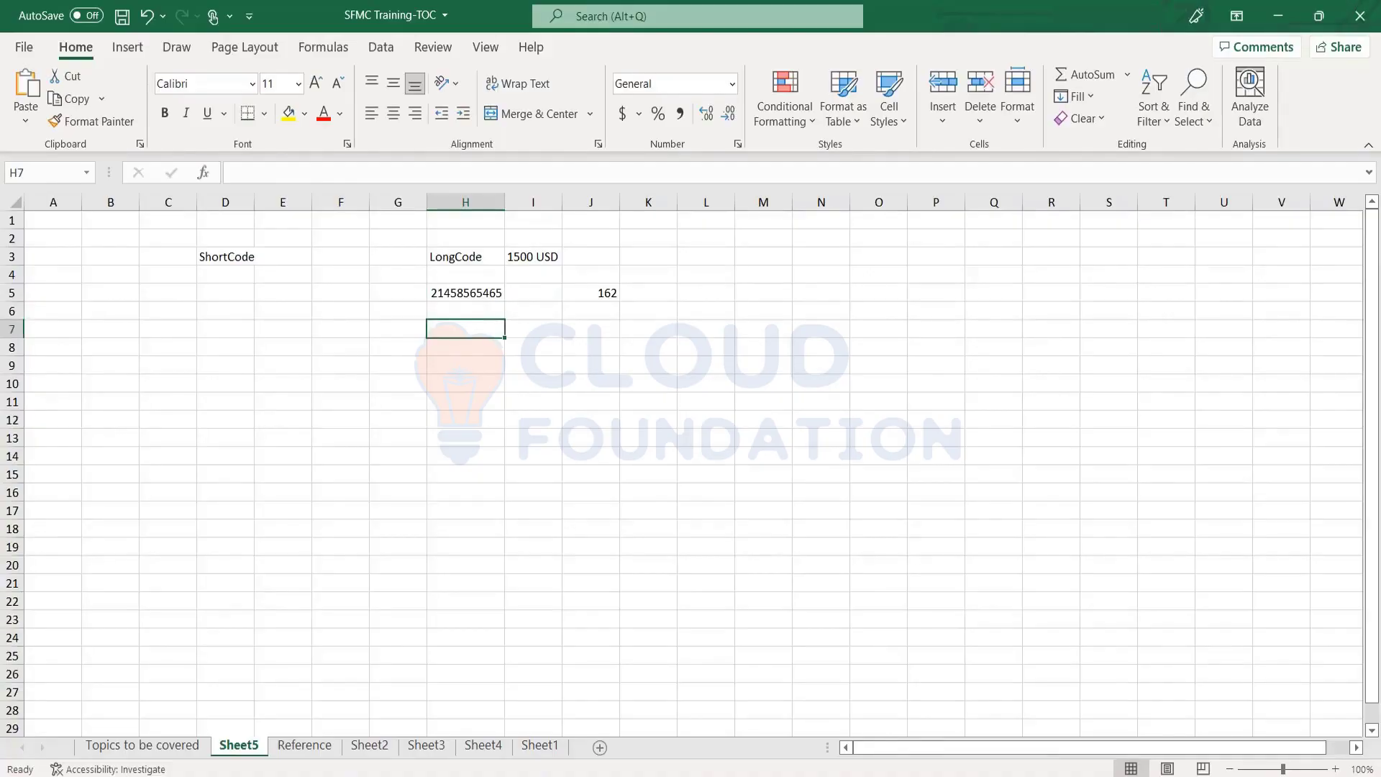
{"action": "type", "text": "0.45"}
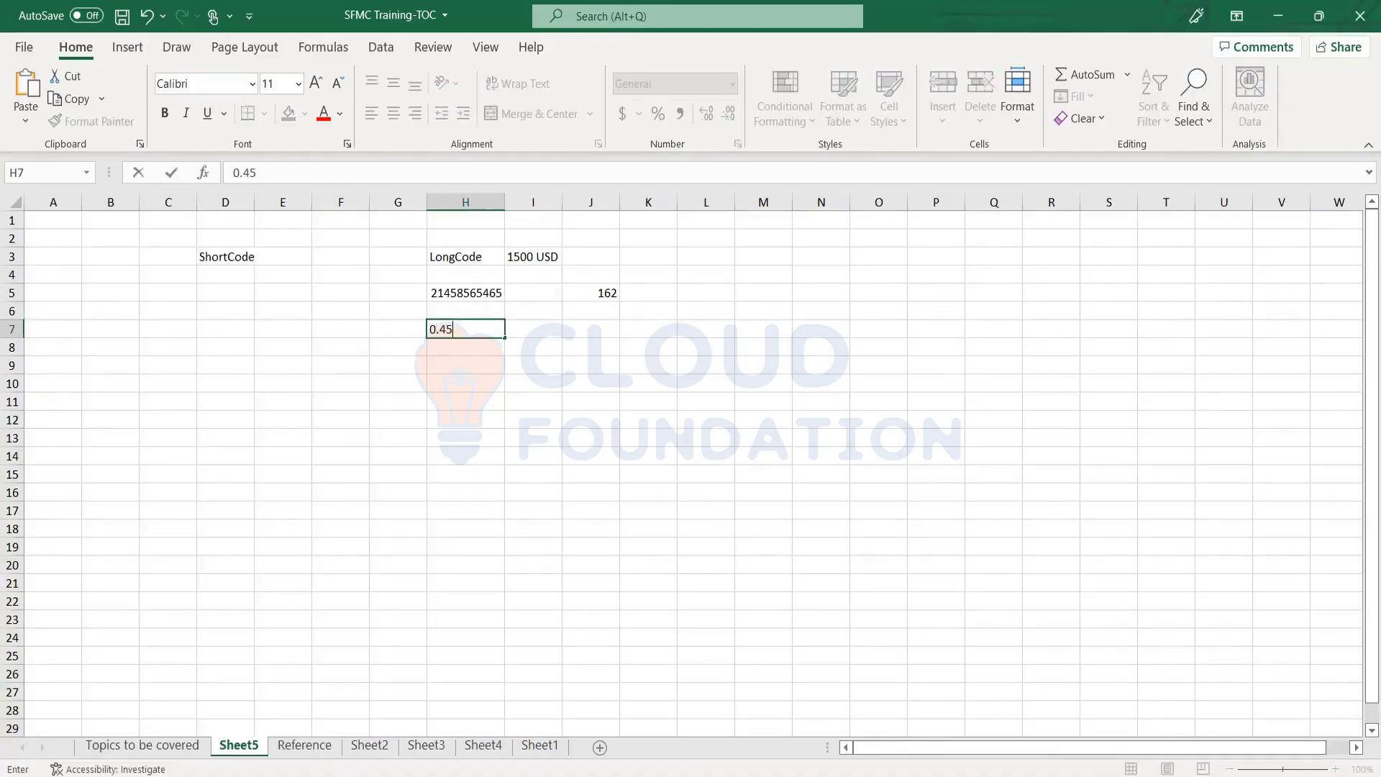
{"action": "key", "text": "Return"}
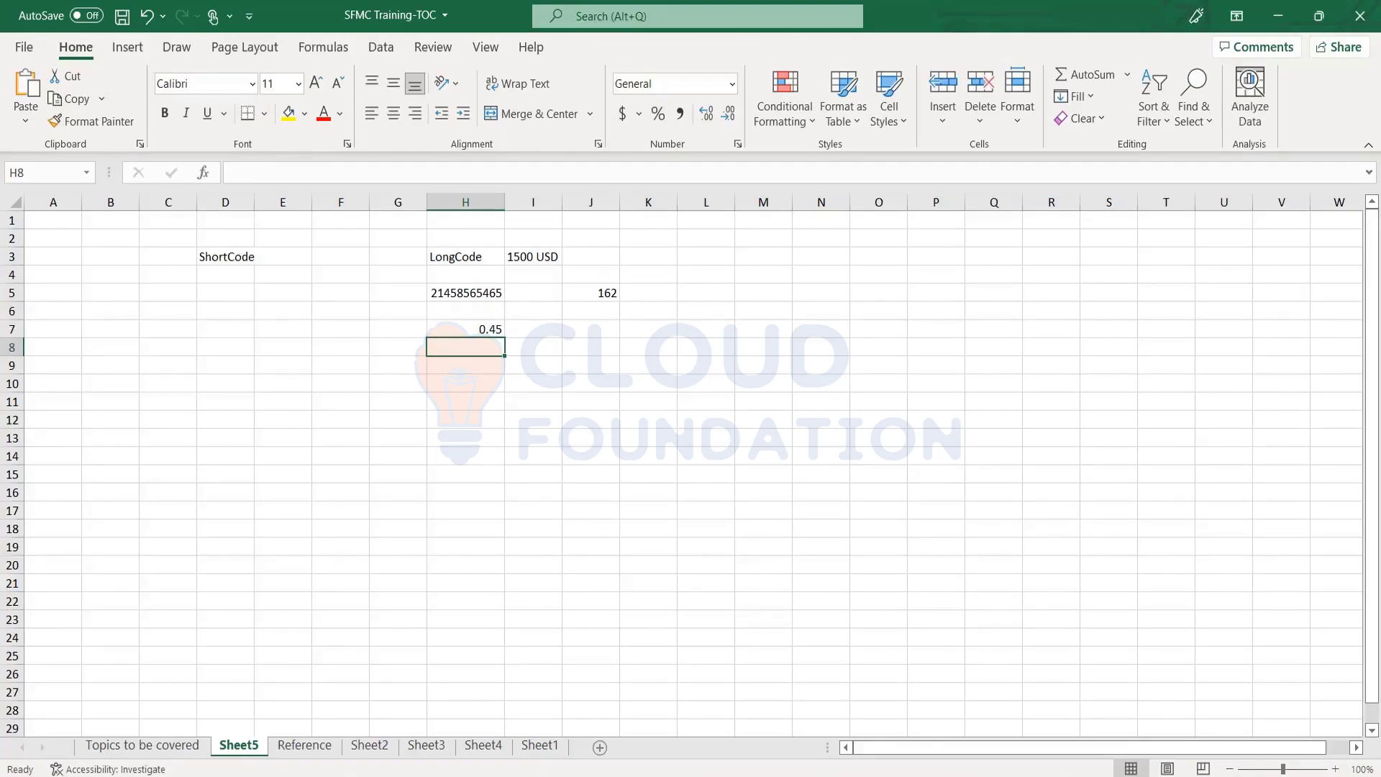
{"action": "key", "text": "Up"}
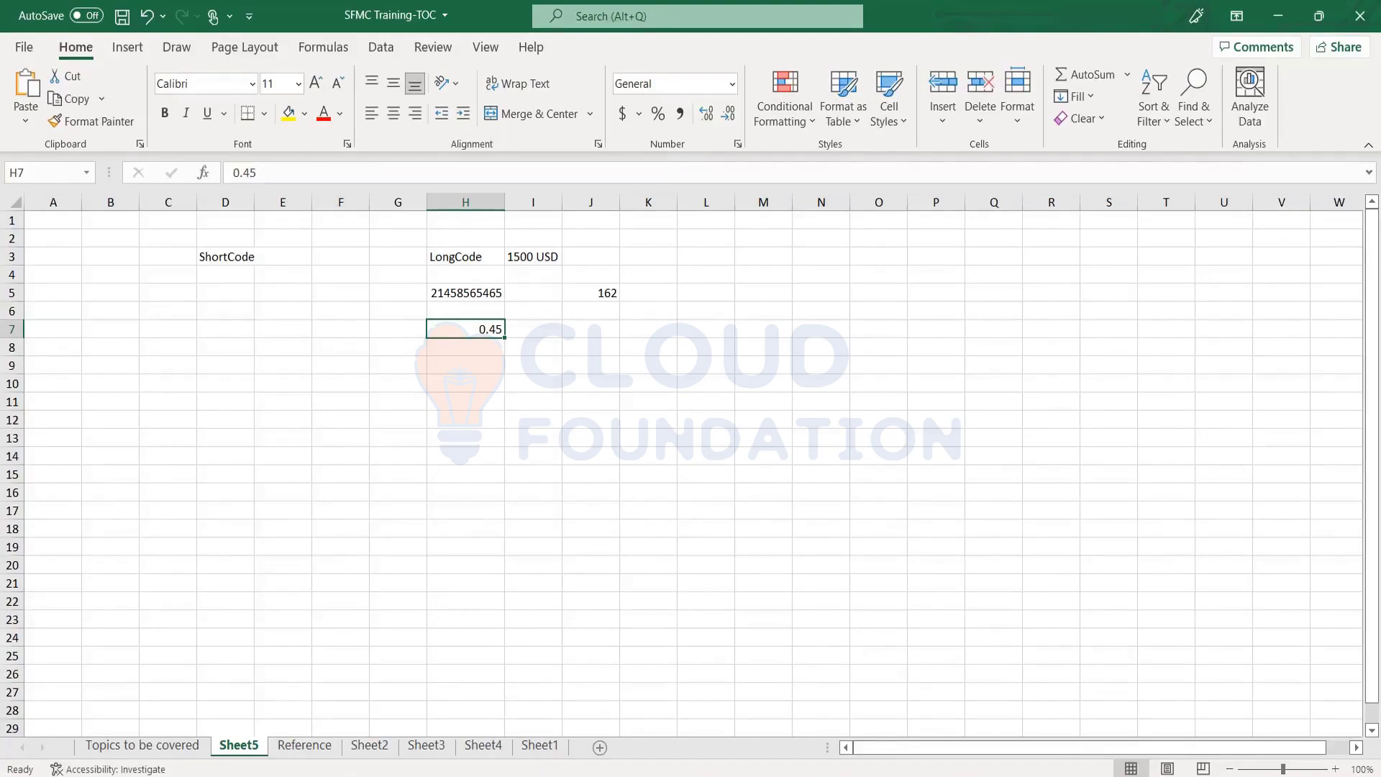
Enter 100, 50 and 50 in cells I6, I7 and I8
{"action": "left_click", "coordinate": [532, 329]}
{"action": "left_click", "coordinate": [465, 329]}
{"action": "left_click", "coordinate": [533, 329]}
{"action": "left_click", "coordinate": [533, 311]}
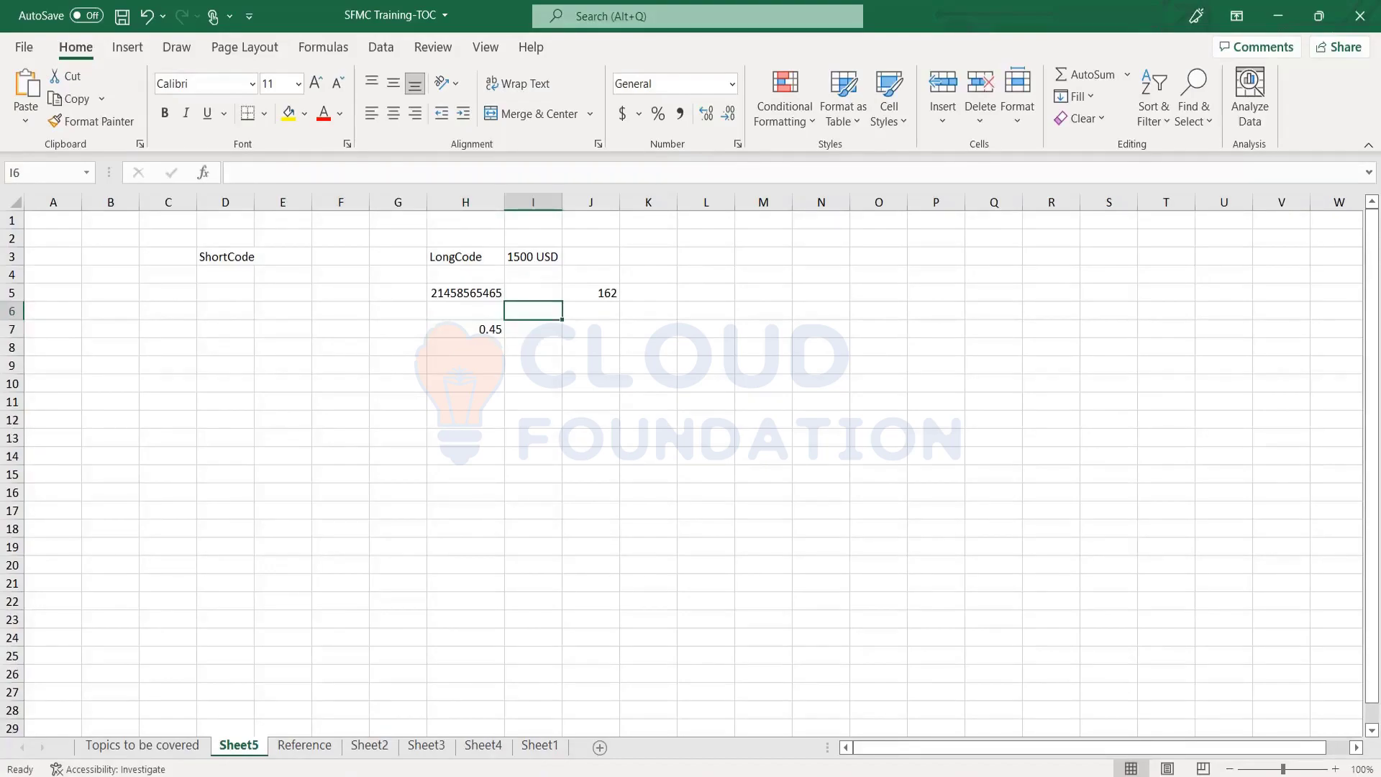
{"action": "type", "text": "100"}
{"action": "key", "text": "Return"}
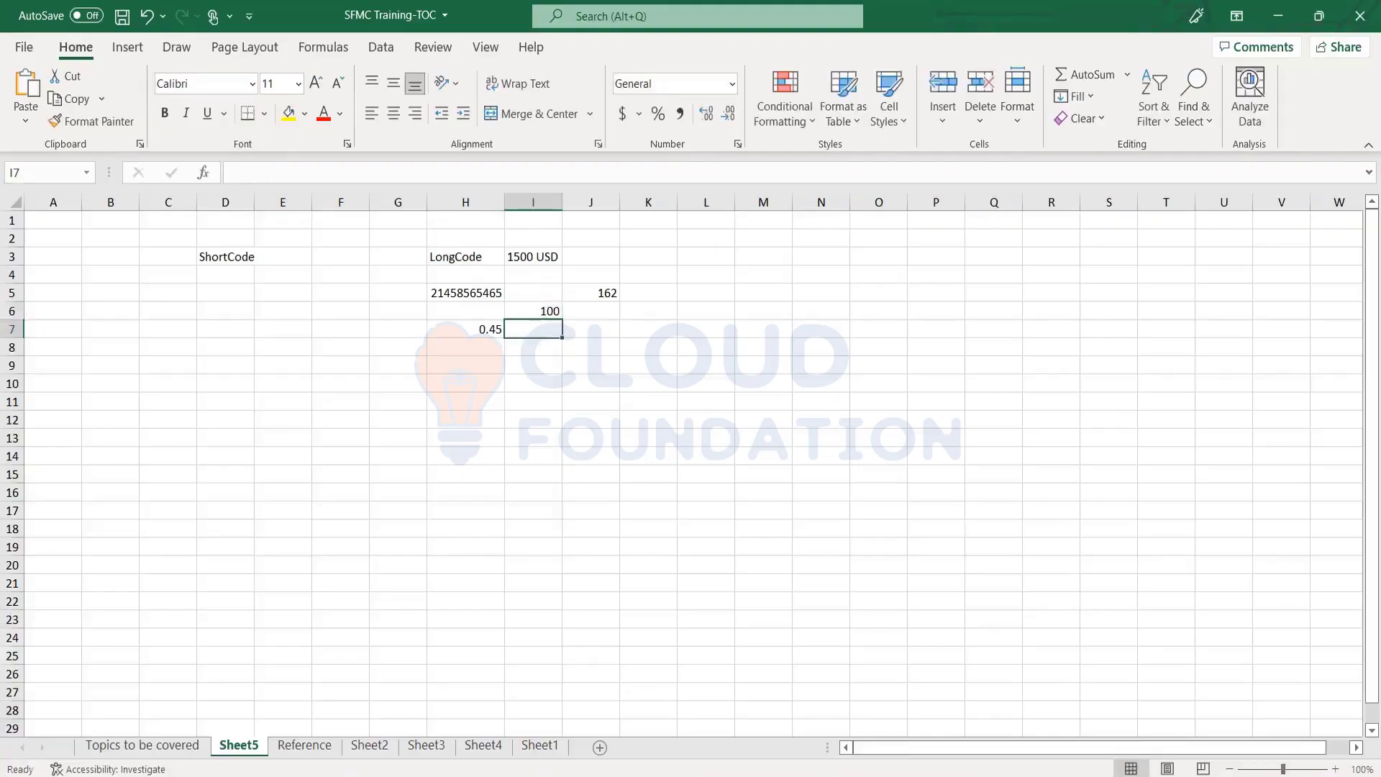
{"action": "type", "text": "50"}
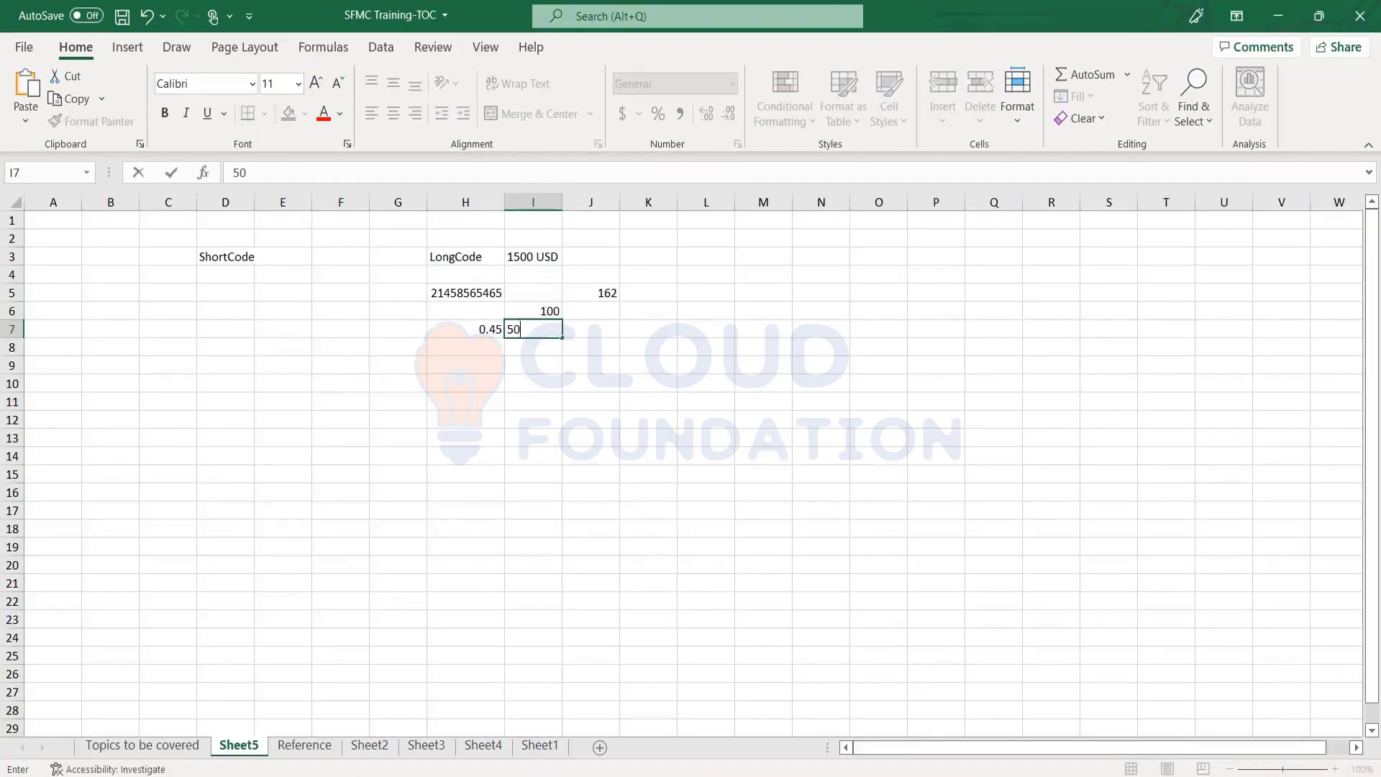
{"action": "key", "text": "Return"}
{"action": "type", "text": "50"}
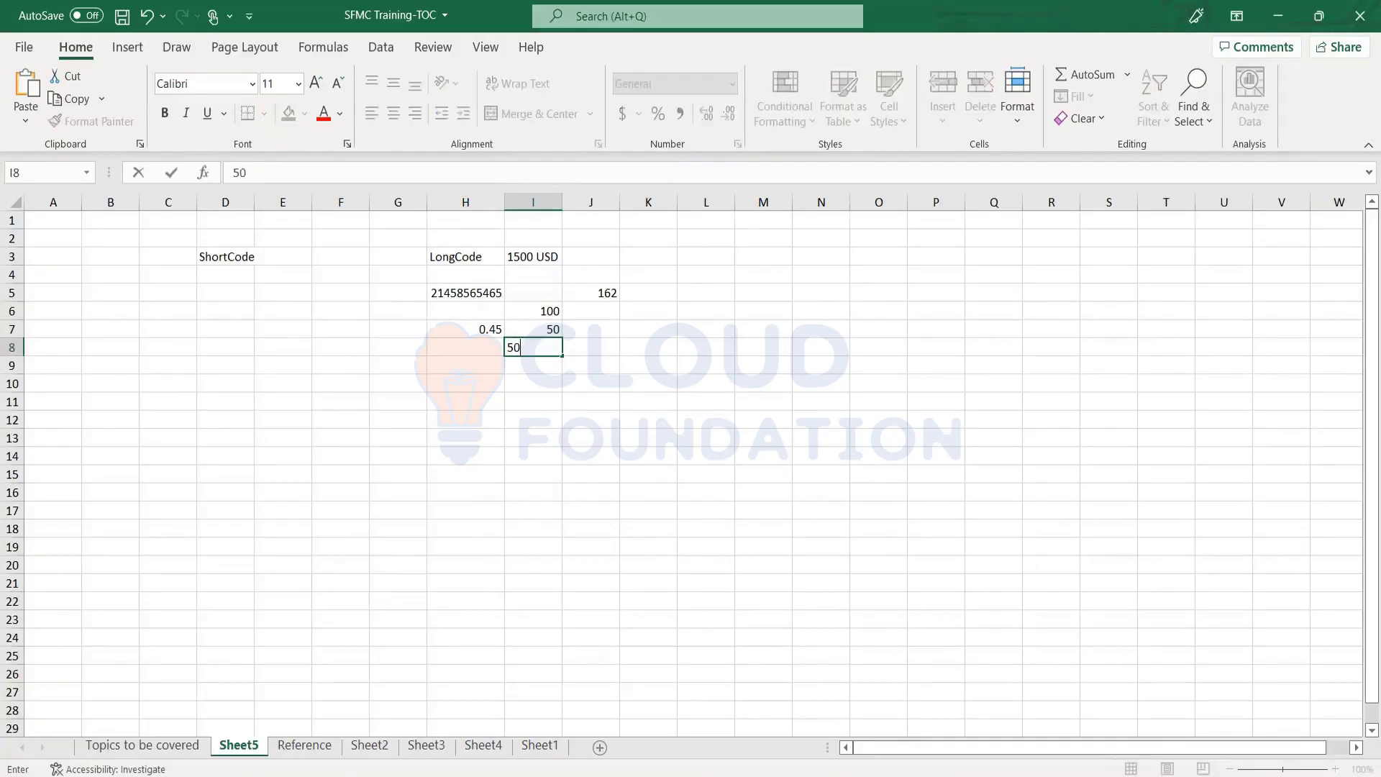
{"action": "key", "text": "Return"}
Review the new column I values, ending on the 1500 USD cost cell
{"action": "key", "text": "Up"}
{"action": "key", "text": "Up"}
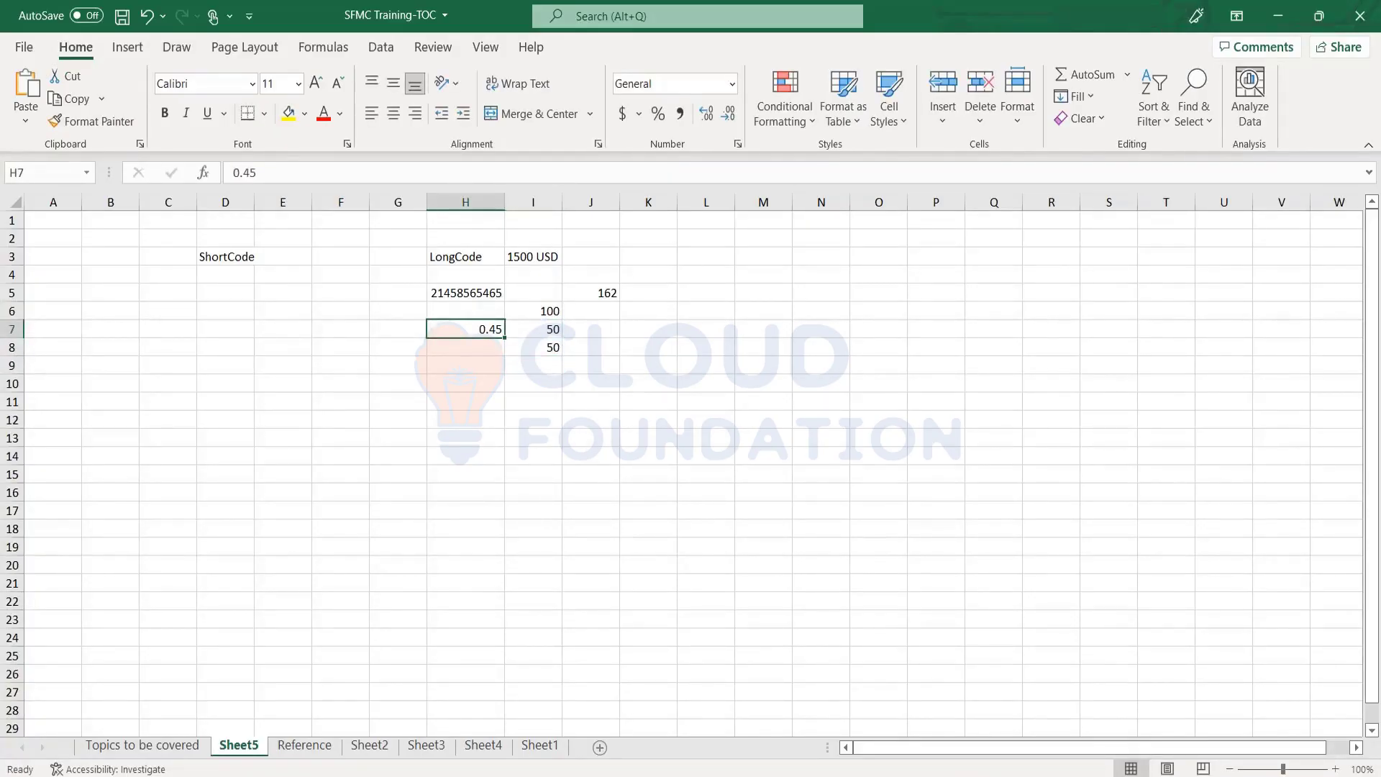
{"action": "key", "text": "Right"}
{"action": "key", "text": "Left"}
{"action": "key", "text": "Up"}
{"action": "key", "text": "Right"}
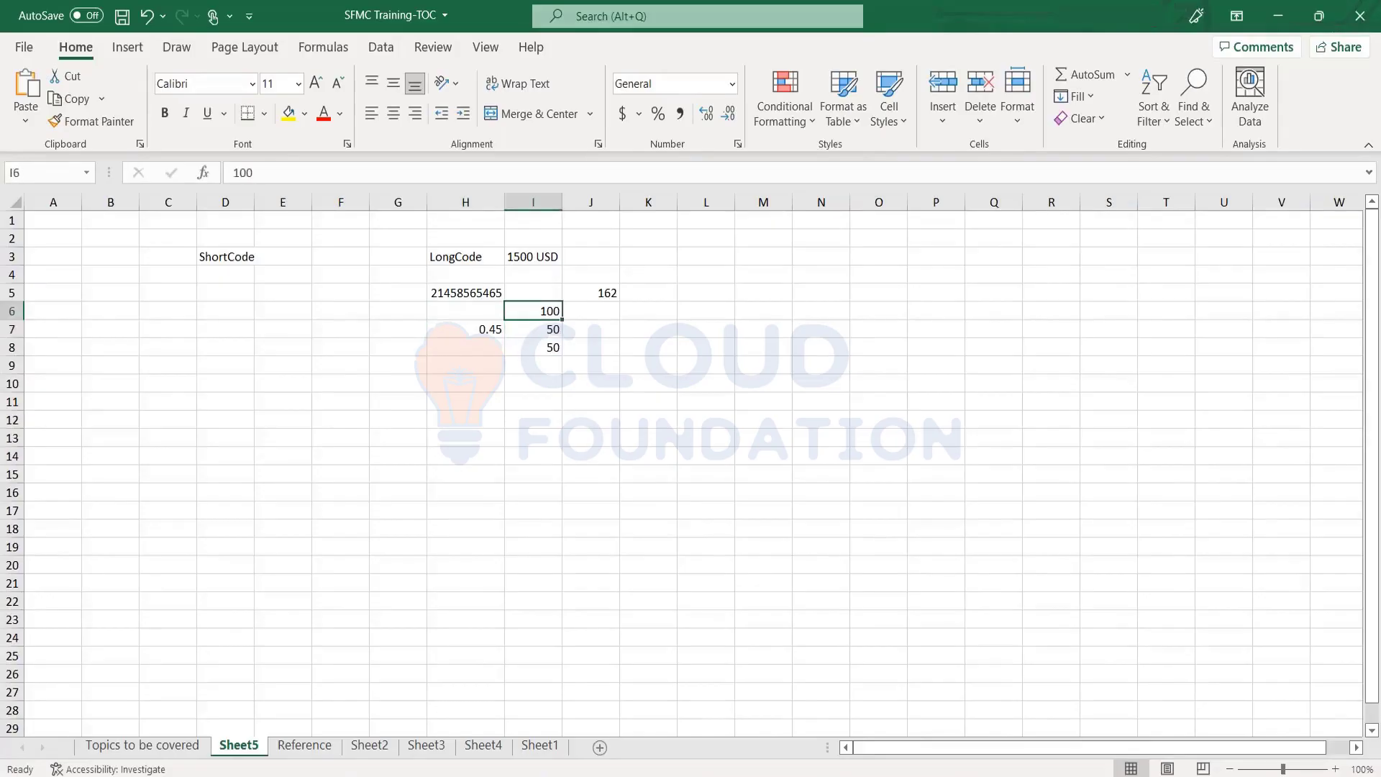
{"action": "key", "text": "Down"}
{"action": "key", "text": "Right"}
{"action": "key", "text": "Left"}
{"action": "key", "text": "Down"}
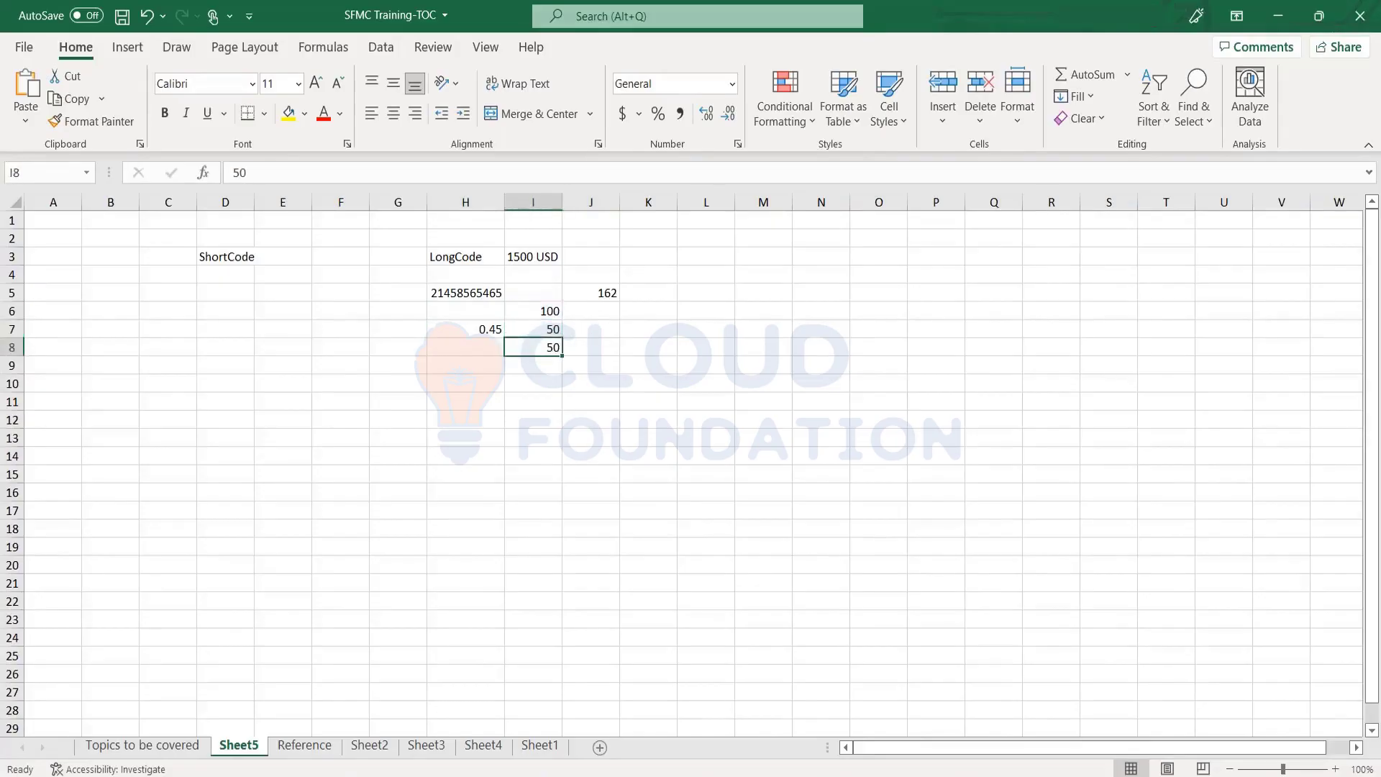
{"action": "key", "text": "Left"}
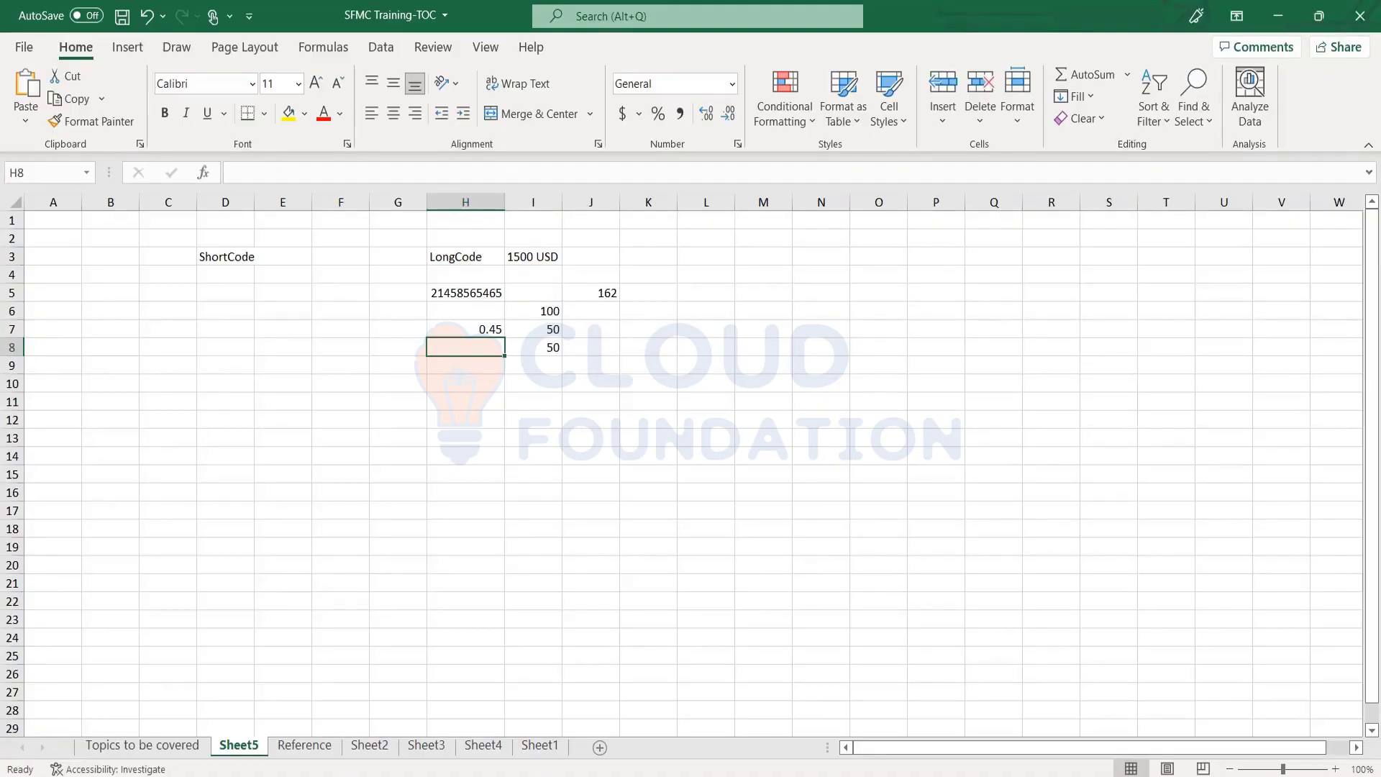
{"action": "key", "text": "Up"}
{"action": "key", "text": "Up"}
{"action": "key", "text": "Up"}
{"action": "key", "text": "Up"}
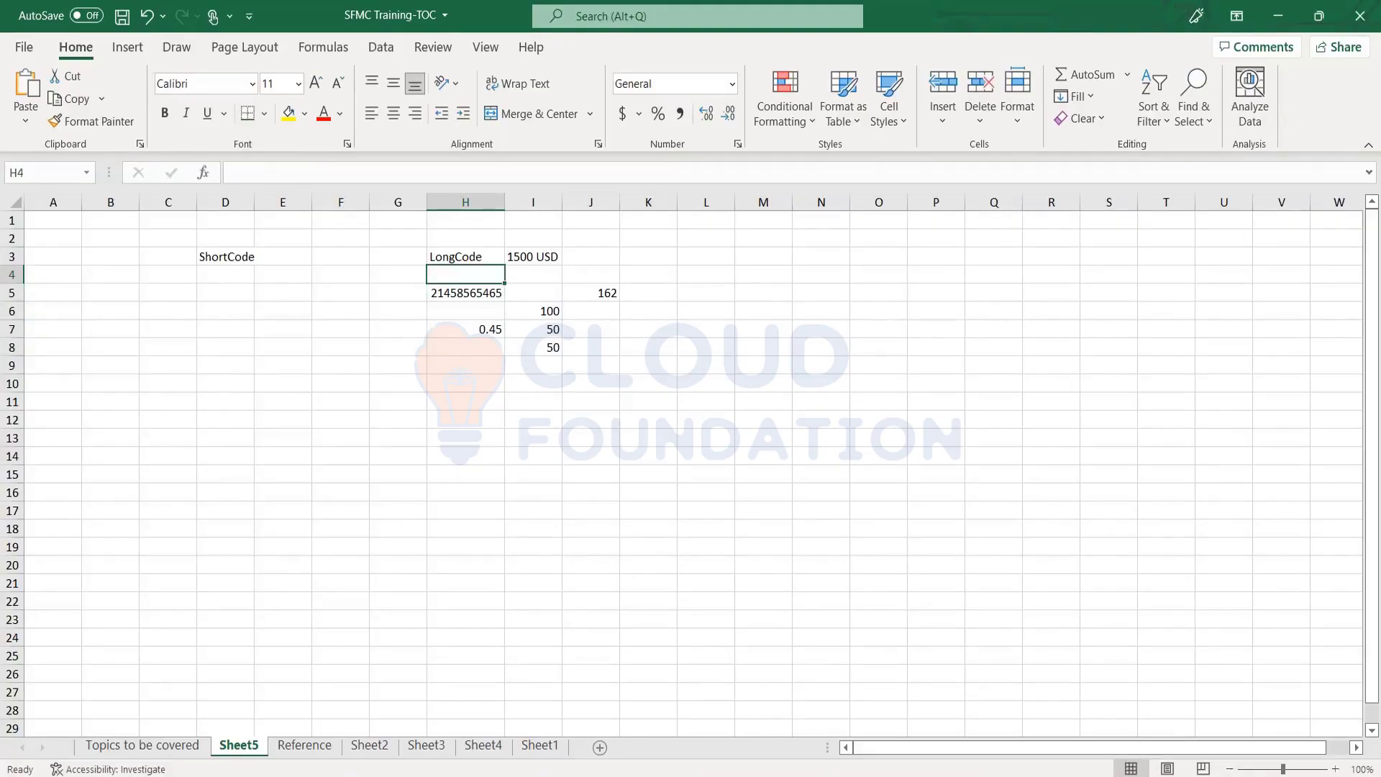
{"action": "key", "text": "Right"}
{"action": "key", "text": "Up"}
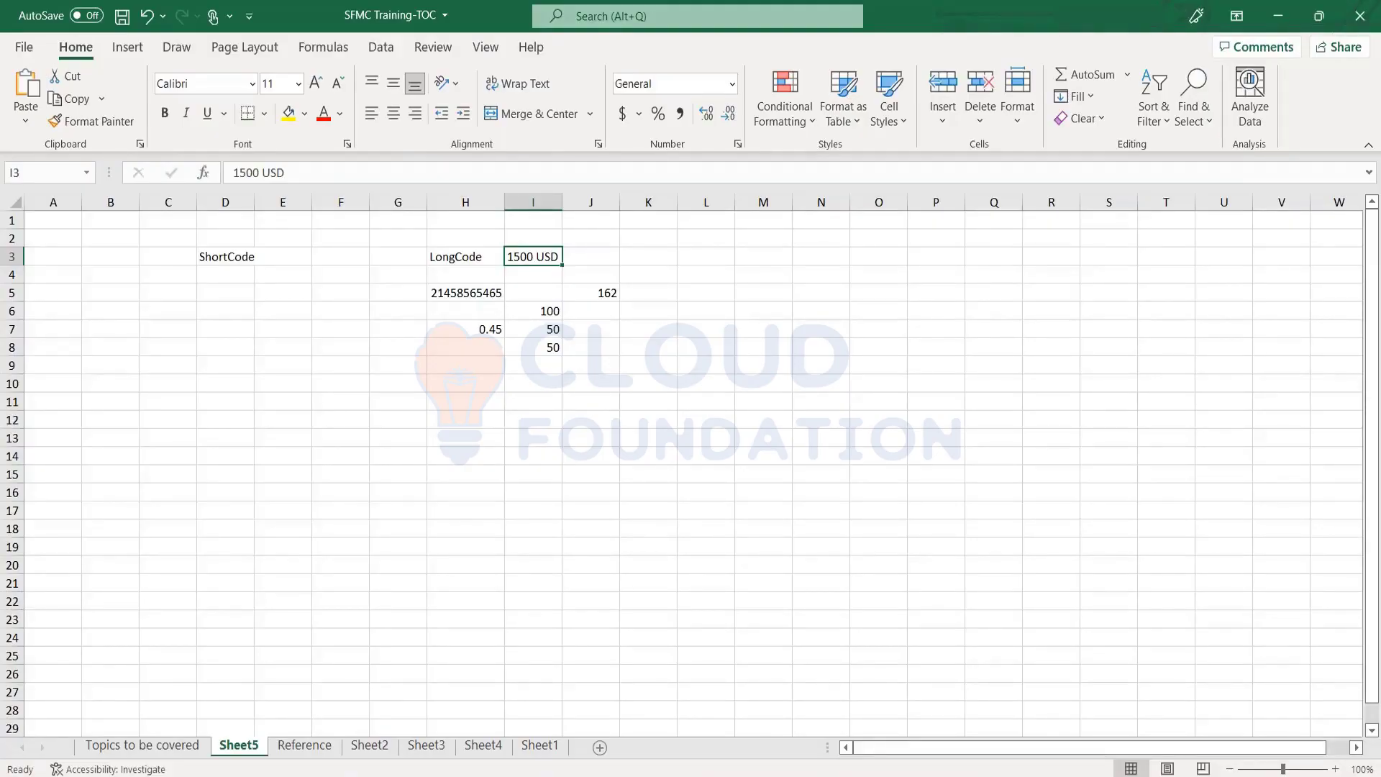
{"action": "left_click", "coordinate": [465, 256]}
{"action": "left_click", "coordinate": [533, 256]}
{"action": "left_click", "coordinate": [590, 256]}
{"action": "left_click", "coordinate": [533, 256]}
Enter the short code 64554 IN in cell D5 under ShortCode
{"action": "key", "text": "Down"}
{"action": "key", "text": "Down"}
{"action": "key", "text": "Down"}
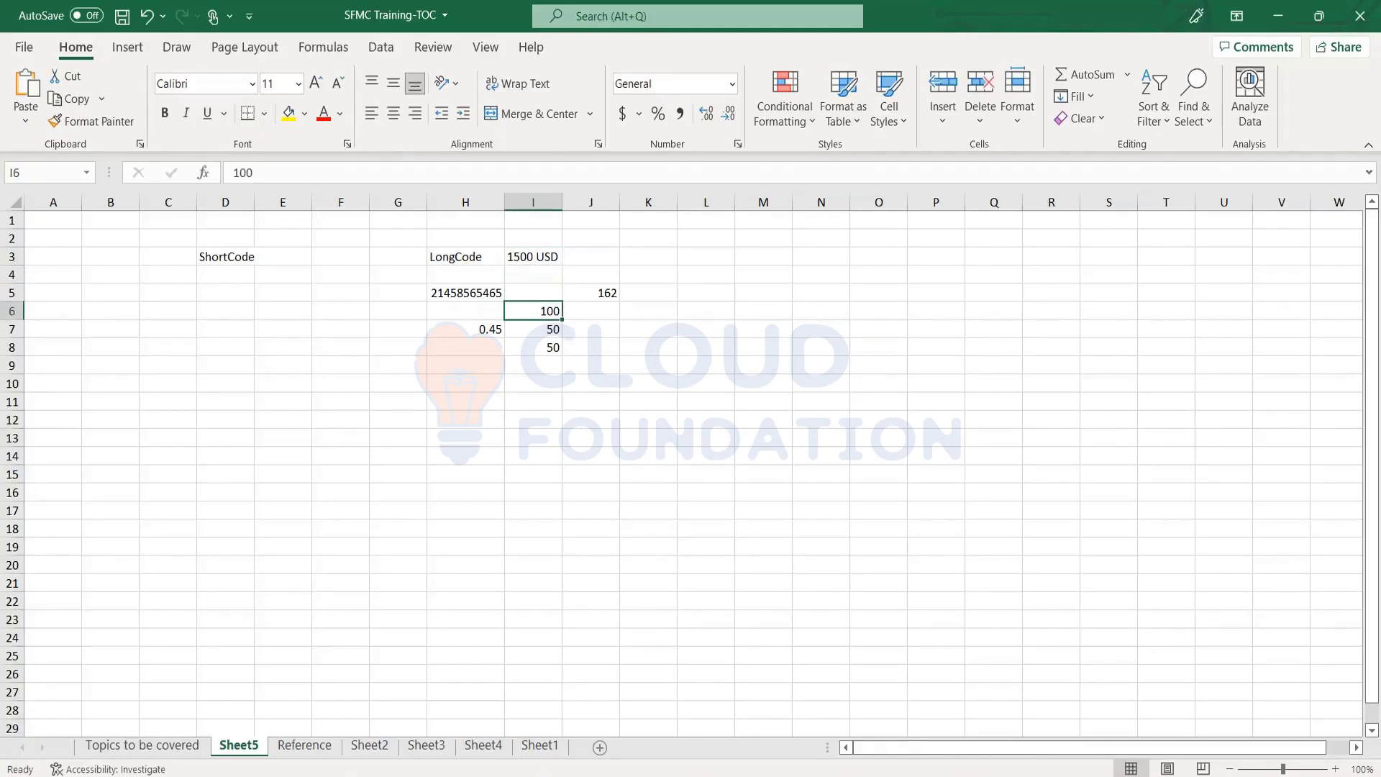
{"action": "key", "text": "Left"}
{"action": "key", "text": "Left"}
{"action": "key", "text": "Up"}
{"action": "key", "text": "Right"}
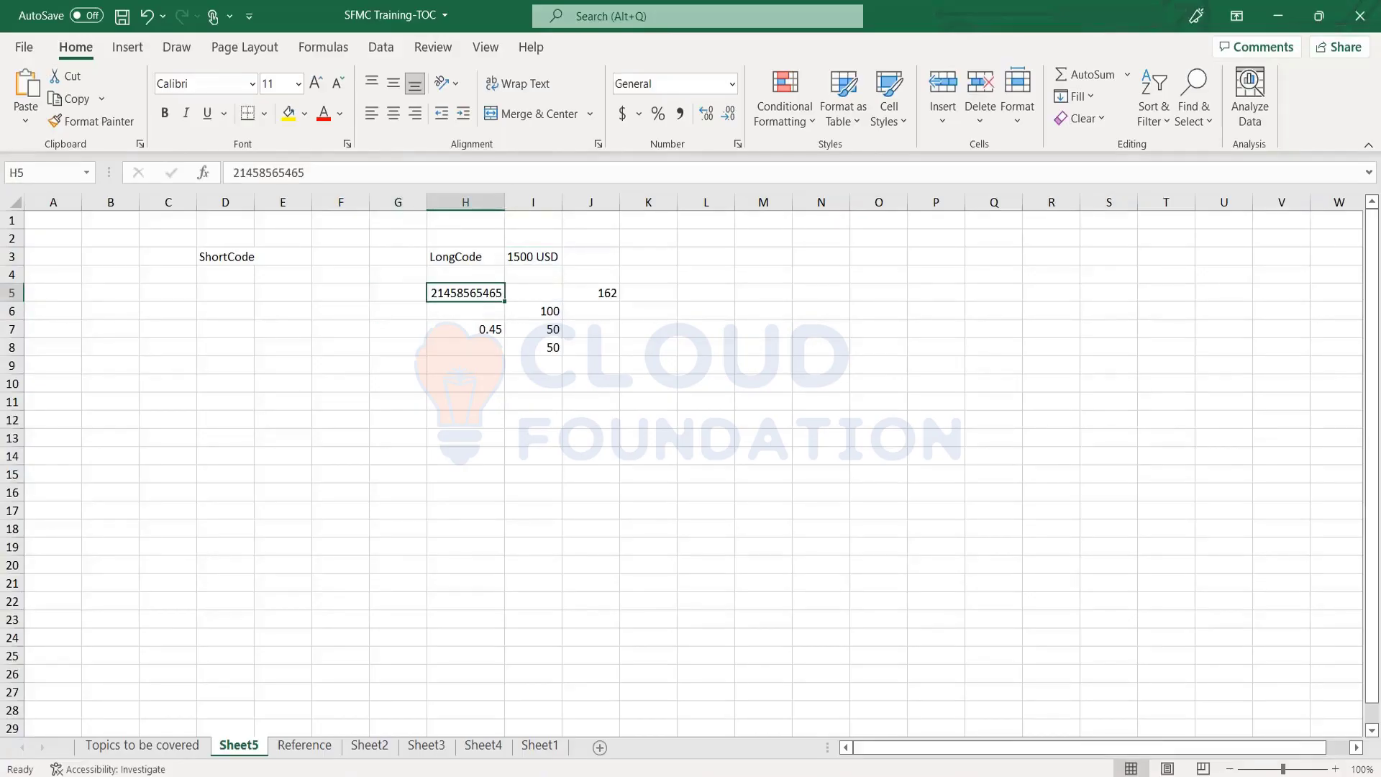
{"action": "key", "text": "Left"}
{"action": "key", "text": "Up"}
{"action": "key", "text": "Right"}
{"action": "key", "text": "Right"}
{"action": "key", "text": "Up"}
{"action": "key", "text": "Left"}
{"action": "key", "text": "Left"}
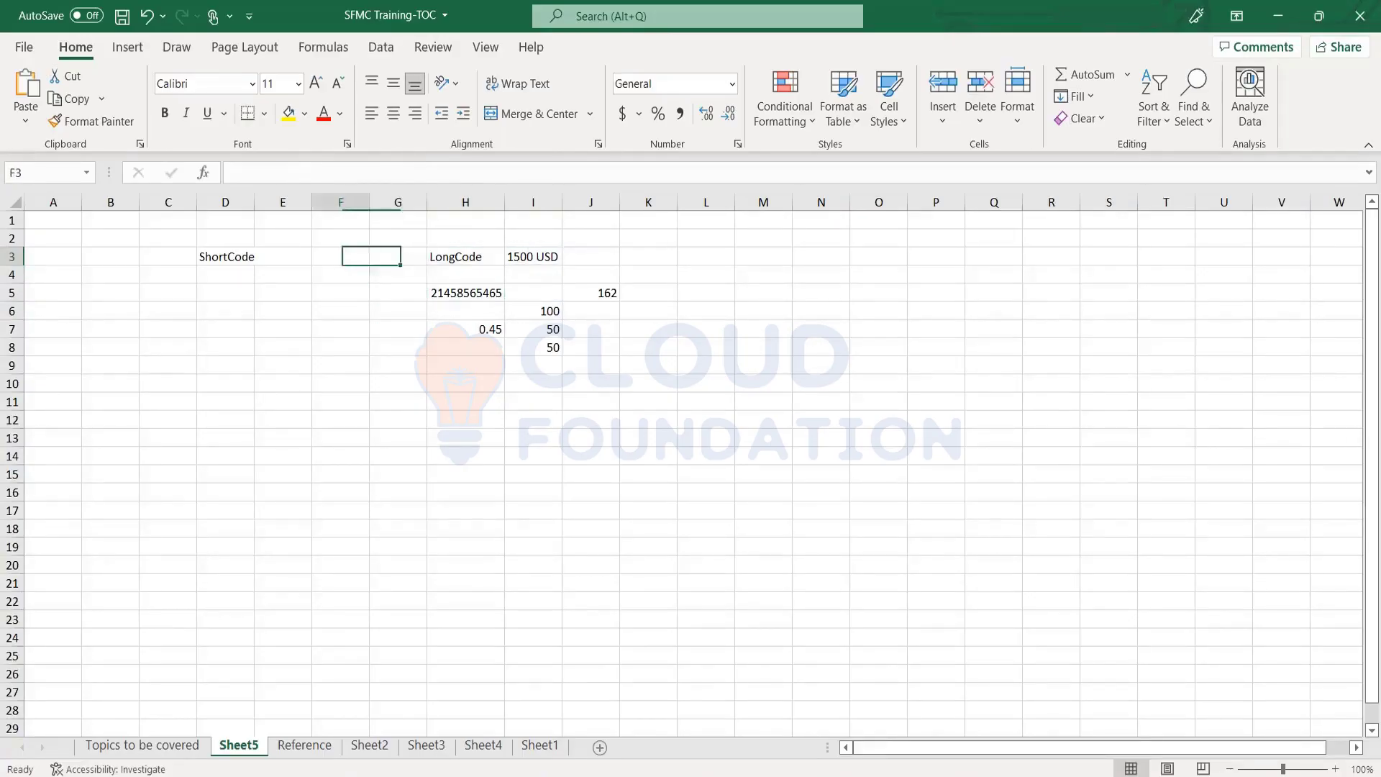
{"action": "key", "text": "Left"}
{"action": "key", "text": "Left"}
{"action": "key", "text": "Left"}
{"action": "key", "text": "Left"}
{"action": "key", "text": "Down"}
{"action": "key", "text": "Right"}
{"action": "key", "text": "Down"}
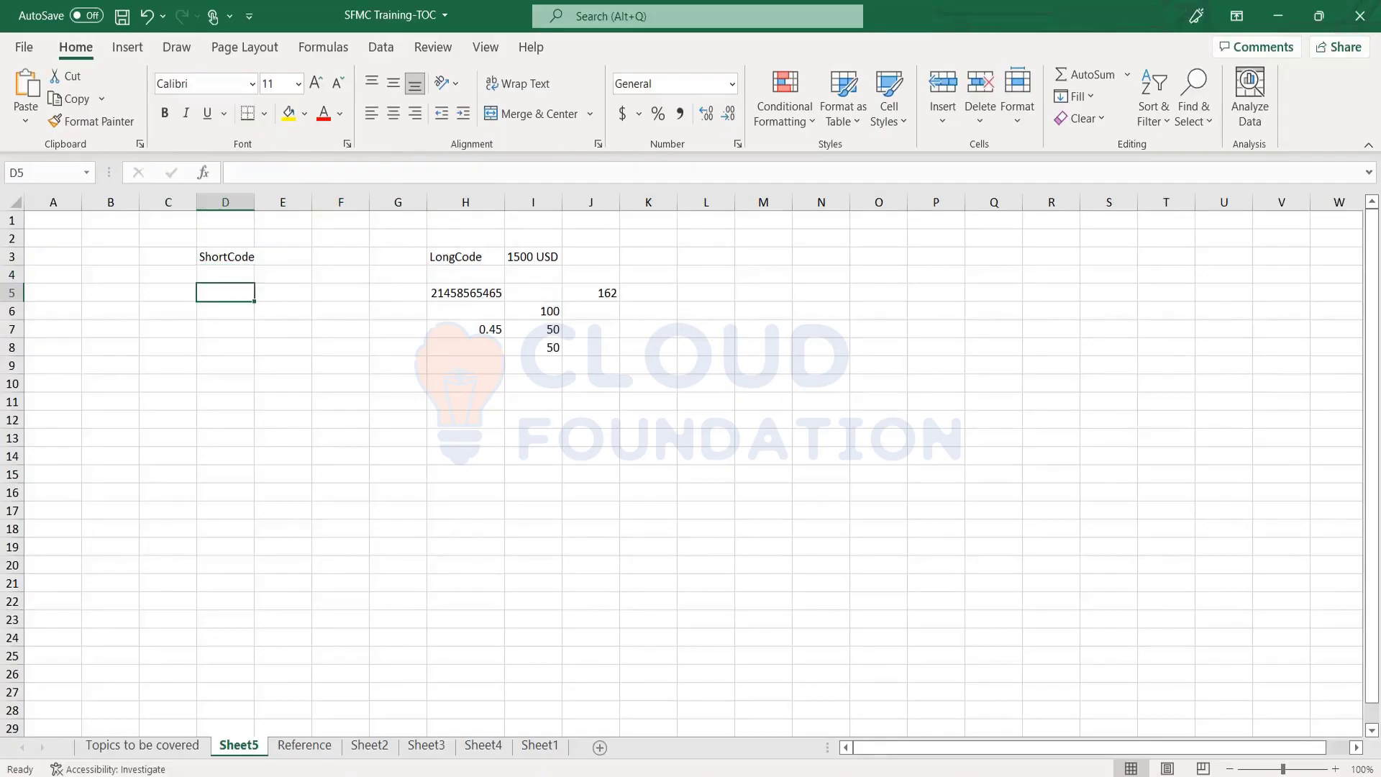
{"action": "key", "text": "Down"}
{"action": "key", "text": "Up"}
{"action": "type", "text": "6455+6"}
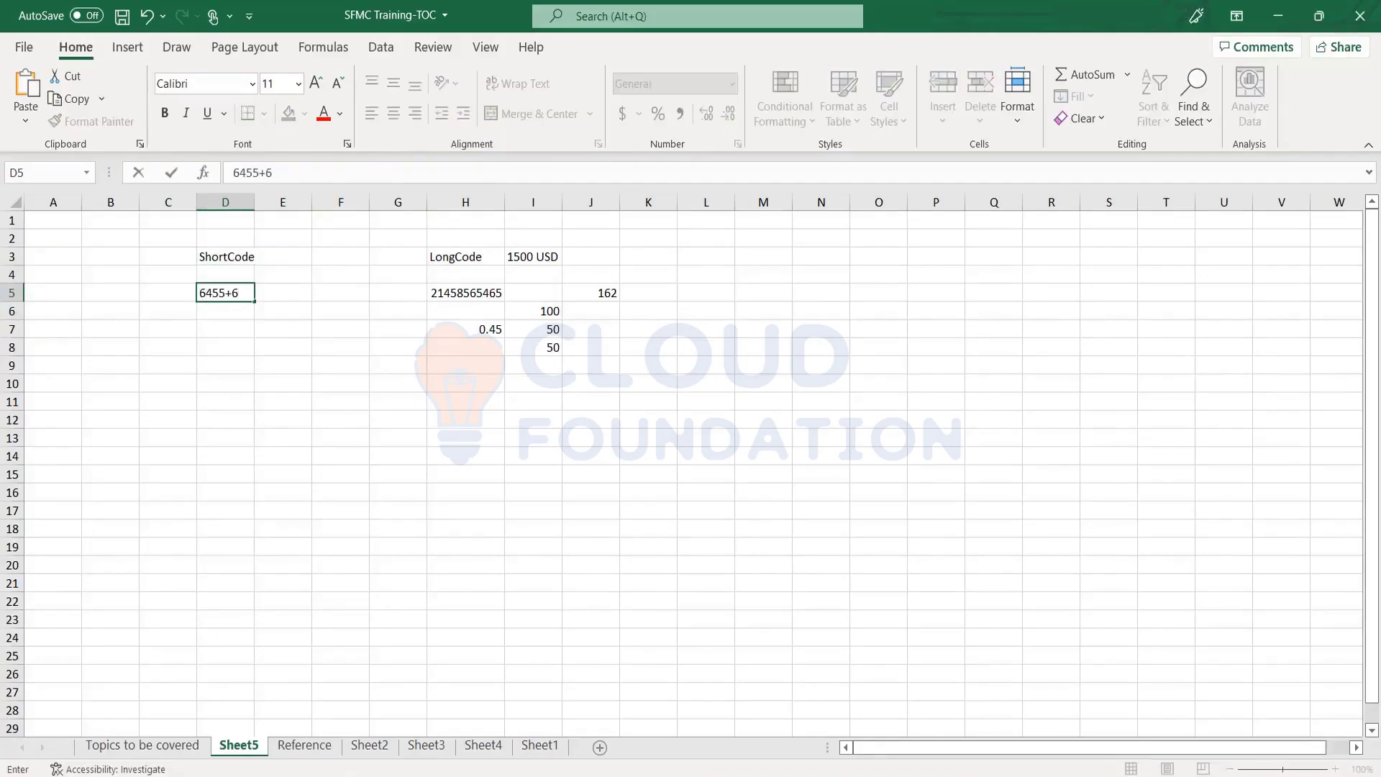
{"action": "type", "text": "=="}
{"action": "key", "text": "BackSpace"}
{"action": "key", "text": "BackSpace"}
{"action": "key", "text": "BackSpace"}
{"action": "key", "text": "BackSpace"}
{"action": "type", "text": "4 IN"}
{"action": "key", "text": "Return"}
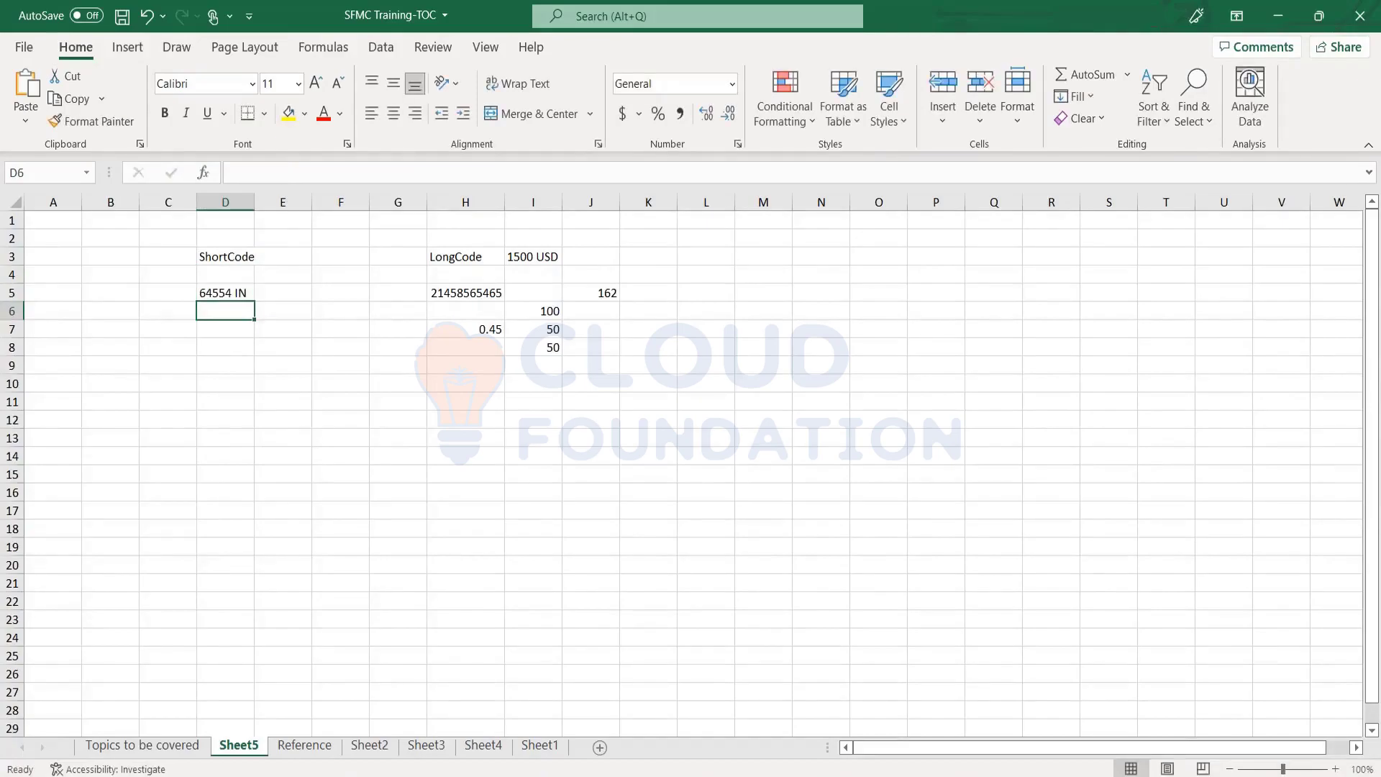
Write 'I can send and receive SMS' in cell D7
{"action": "left_click", "coordinate": [225, 292]}
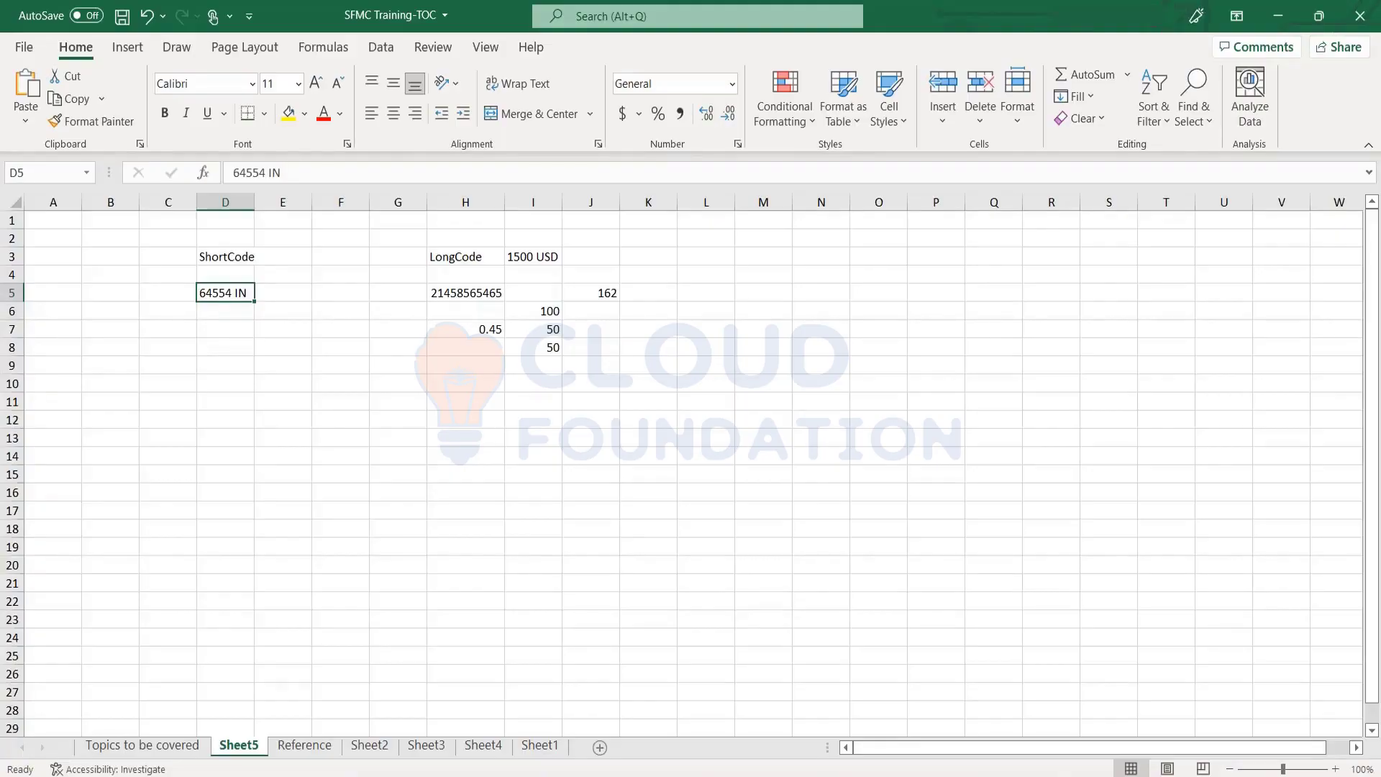
{"action": "key", "text": "Down"}
{"action": "key", "text": "Down"}
{"action": "type", "text": "I c"}
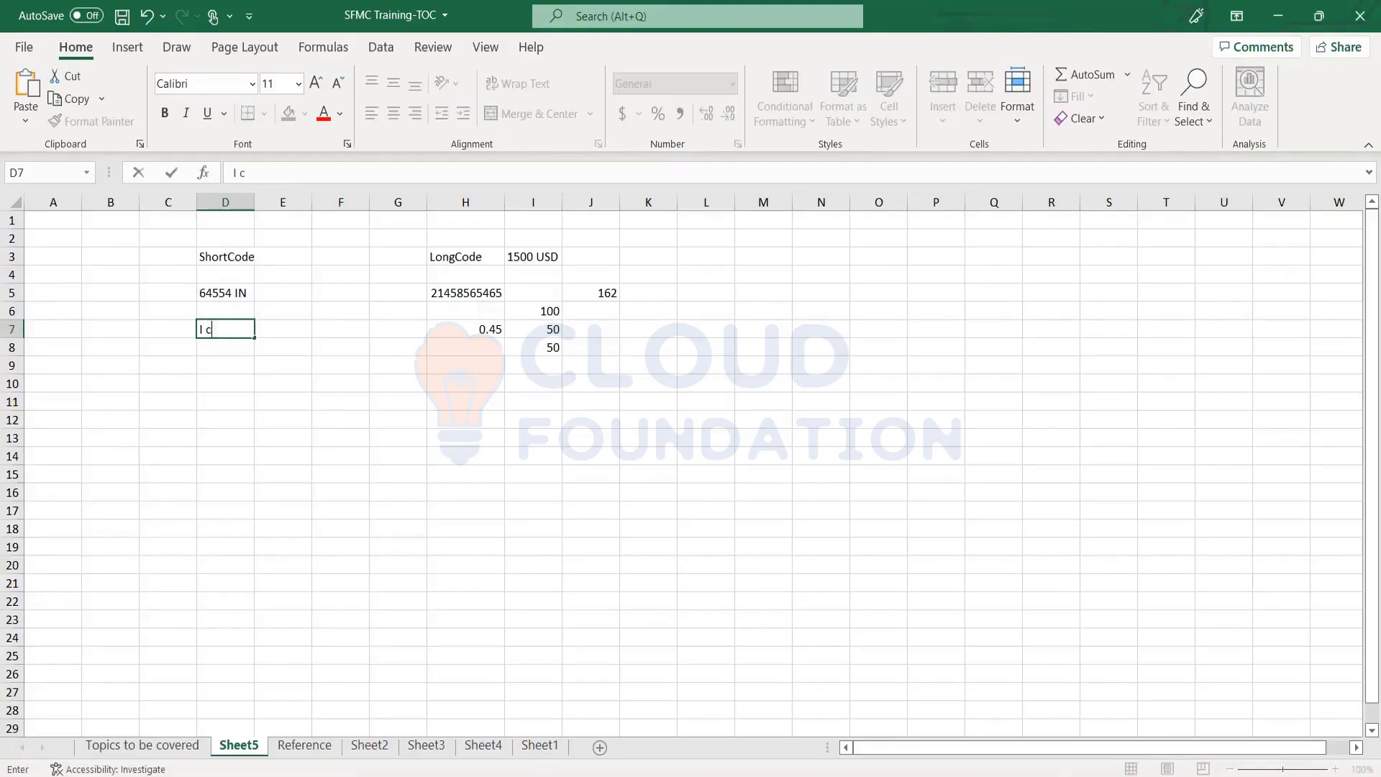
{"action": "type", "text": "an send and received"}
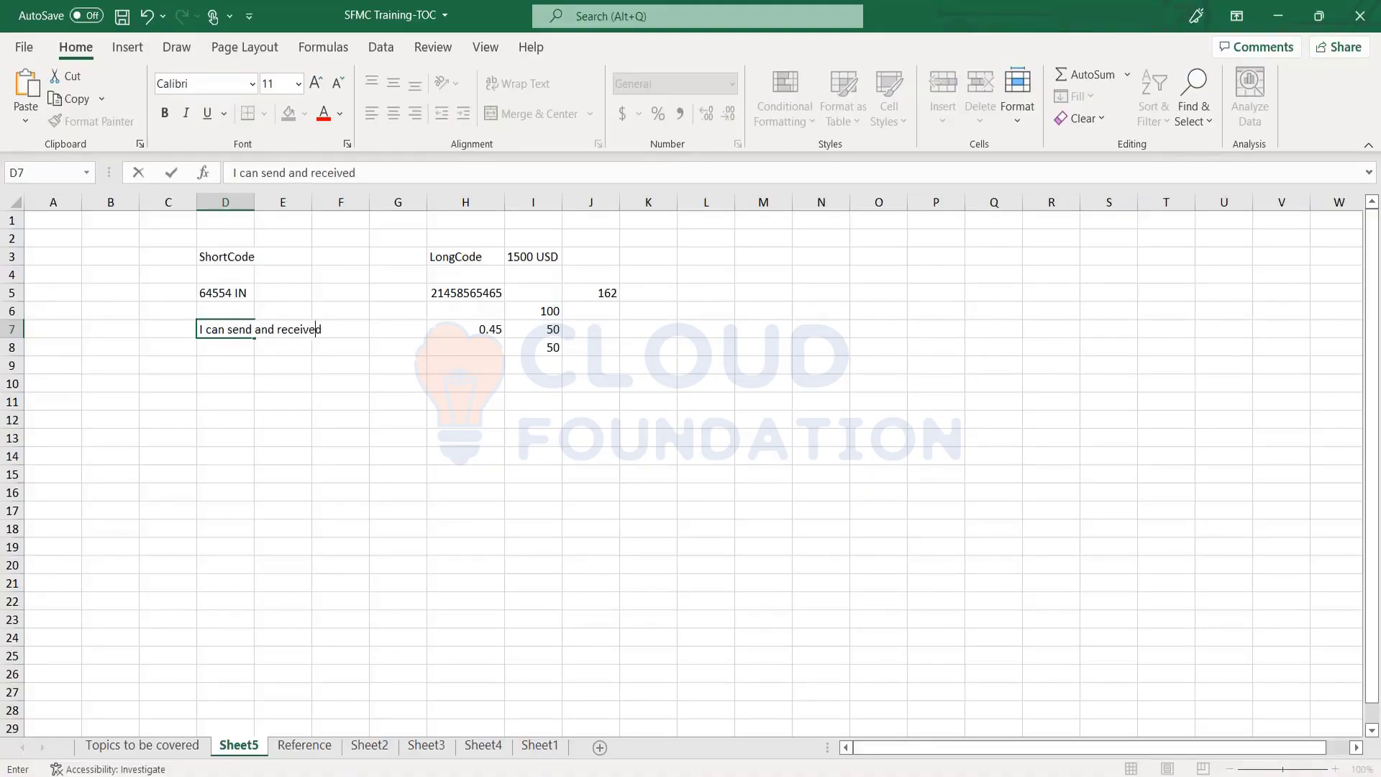
{"action": "key", "text": "BackSpace"}
{"action": "type", "text": "SMS"}
{"action": "key", "text": "Return"}
Write 'I can only send SMS' in cell H10 under LongCode
{"action": "key", "text": "Up"}
{"action": "key", "text": "Up"}
{"action": "key", "text": "Right"}
{"action": "key", "text": "Right"}
{"action": "key", "text": "Right"}
{"action": "key", "text": "Right"}
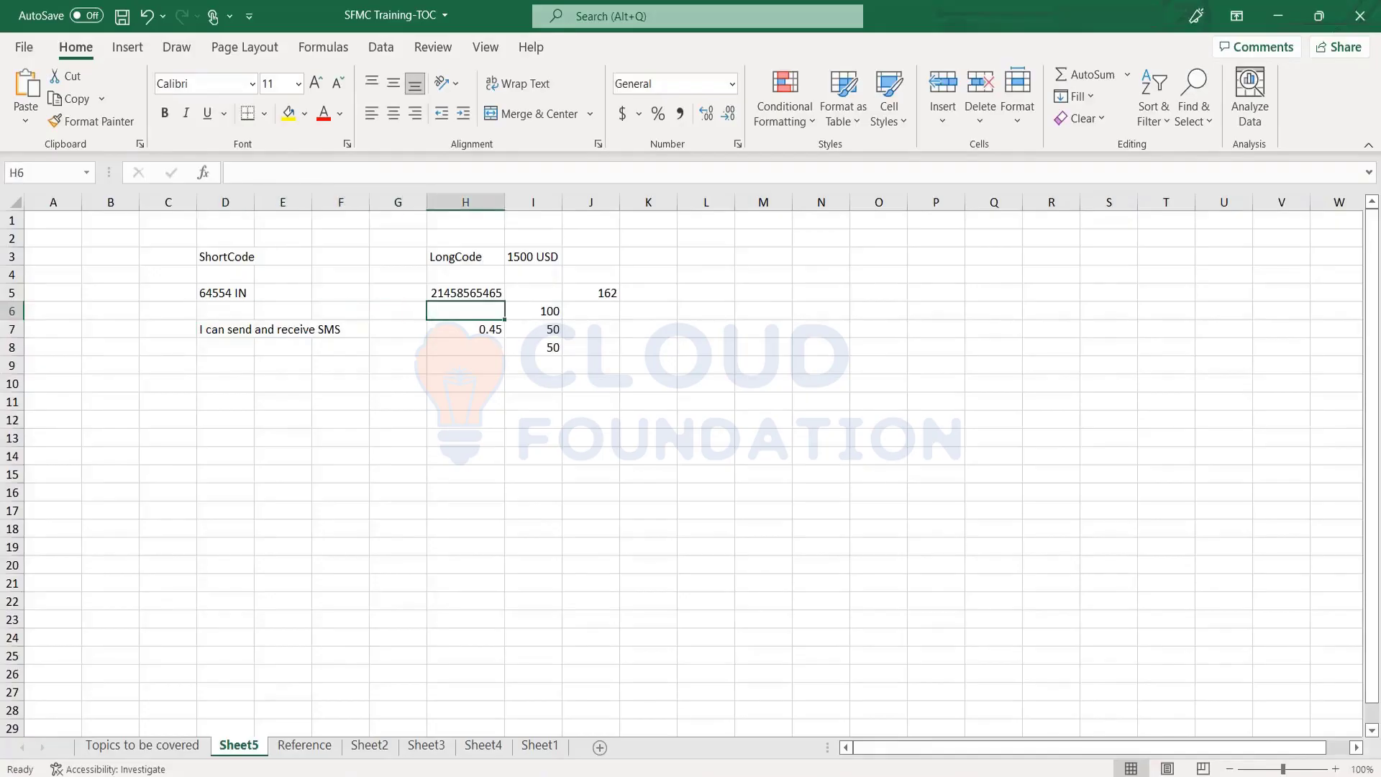
{"action": "key", "text": "Down"}
{"action": "key", "text": "Down"}
{"action": "key", "text": "Down"}
{"action": "key", "text": "Down"}
{"action": "type", "text": "I ca"}
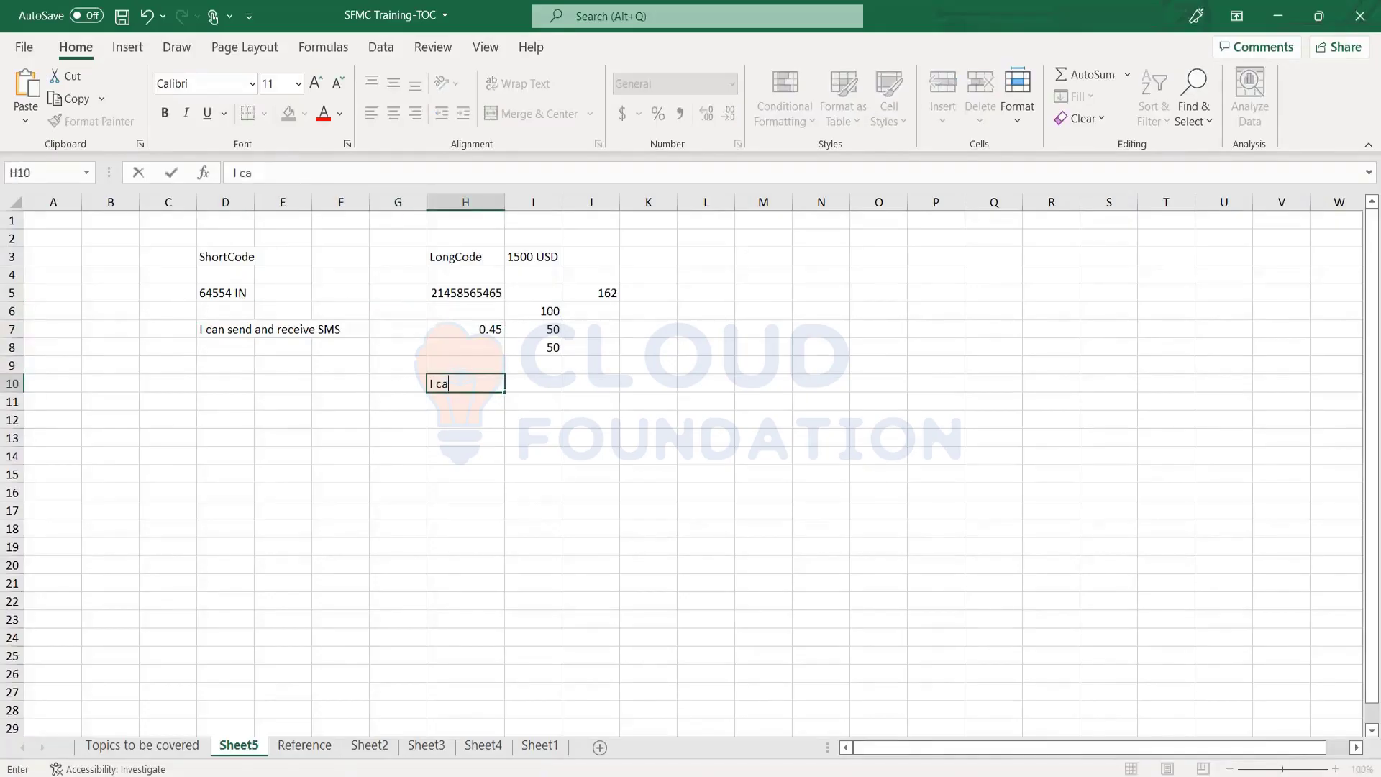
{"action": "type", "text": "n only send SMS"}
{"action": "key", "text": "Return"}
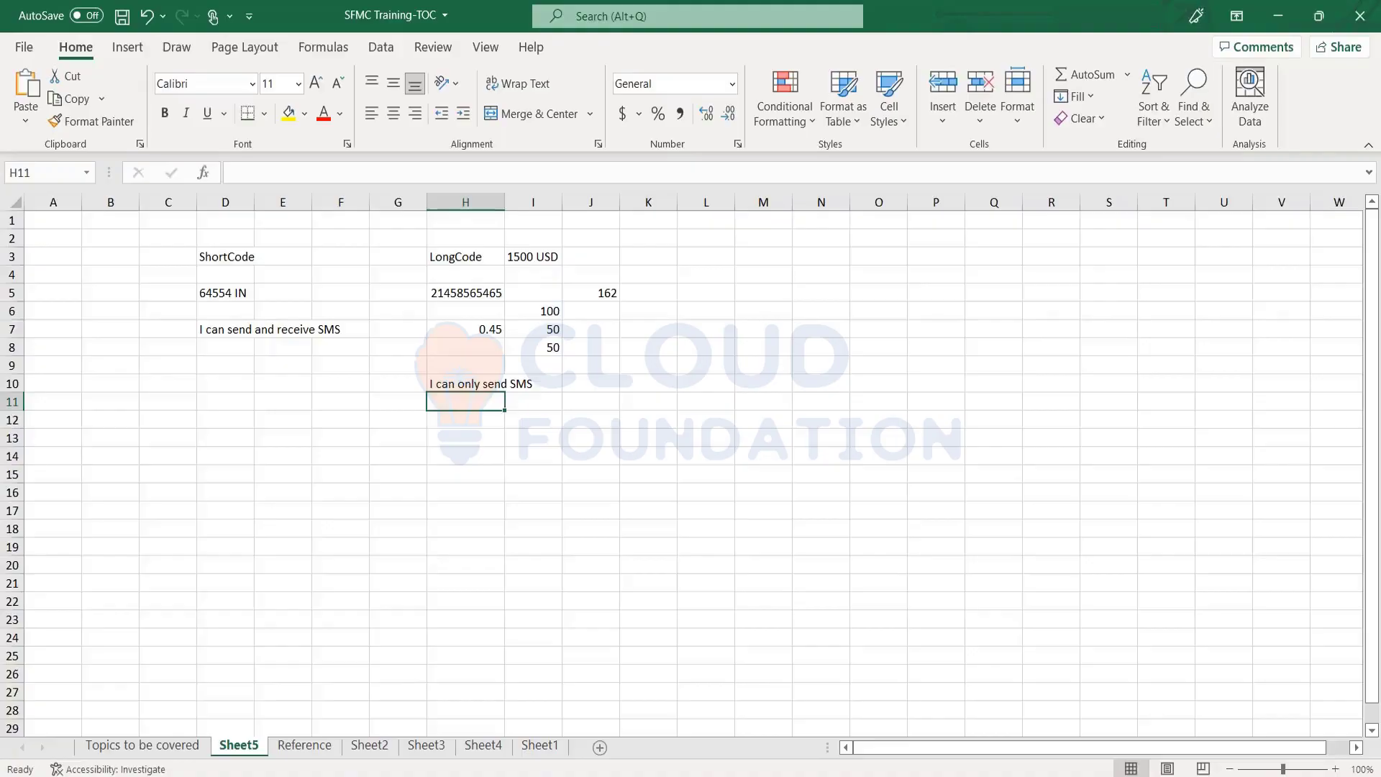
Enter 1000 USD in E3 beside ShortCode, then check column D down to D6
{"action": "left_click", "coordinate": [222, 261]}
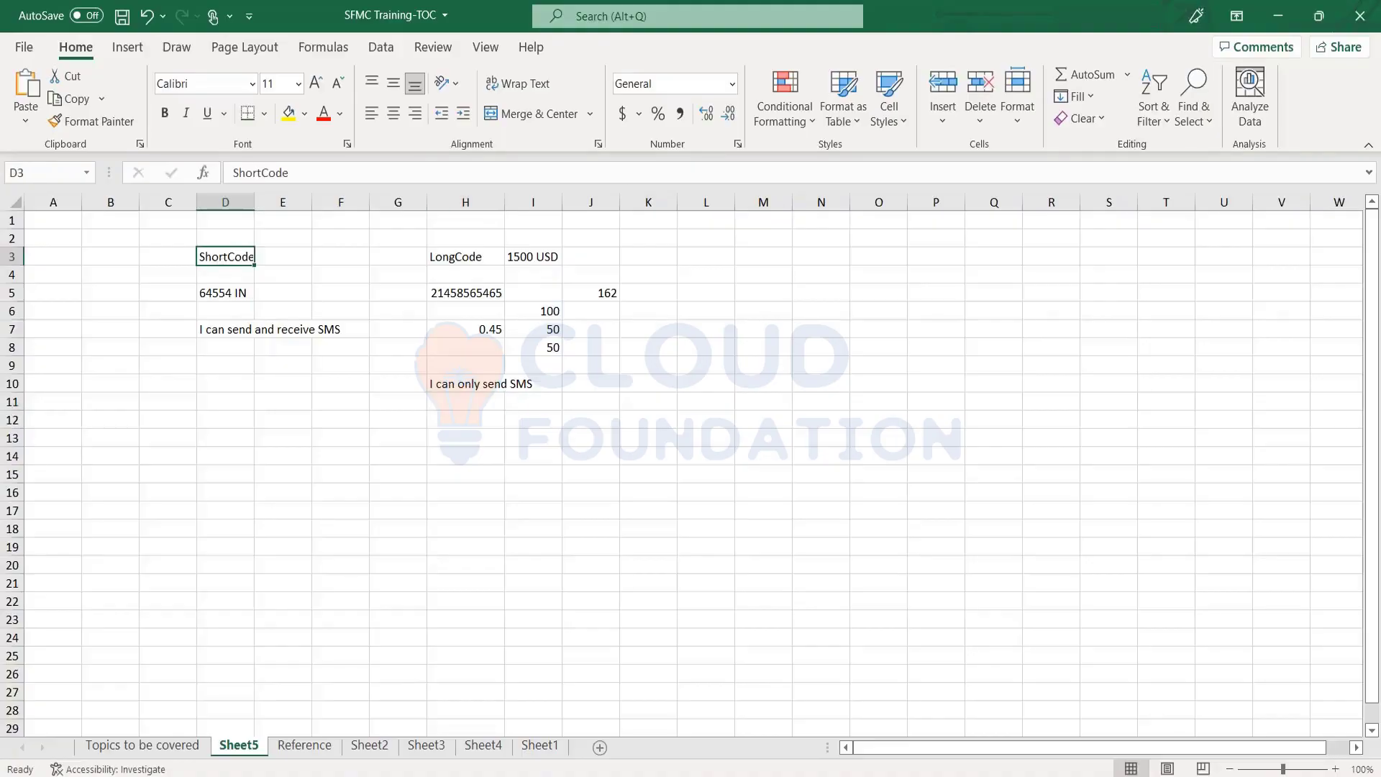
{"action": "left_click", "coordinate": [283, 256]}
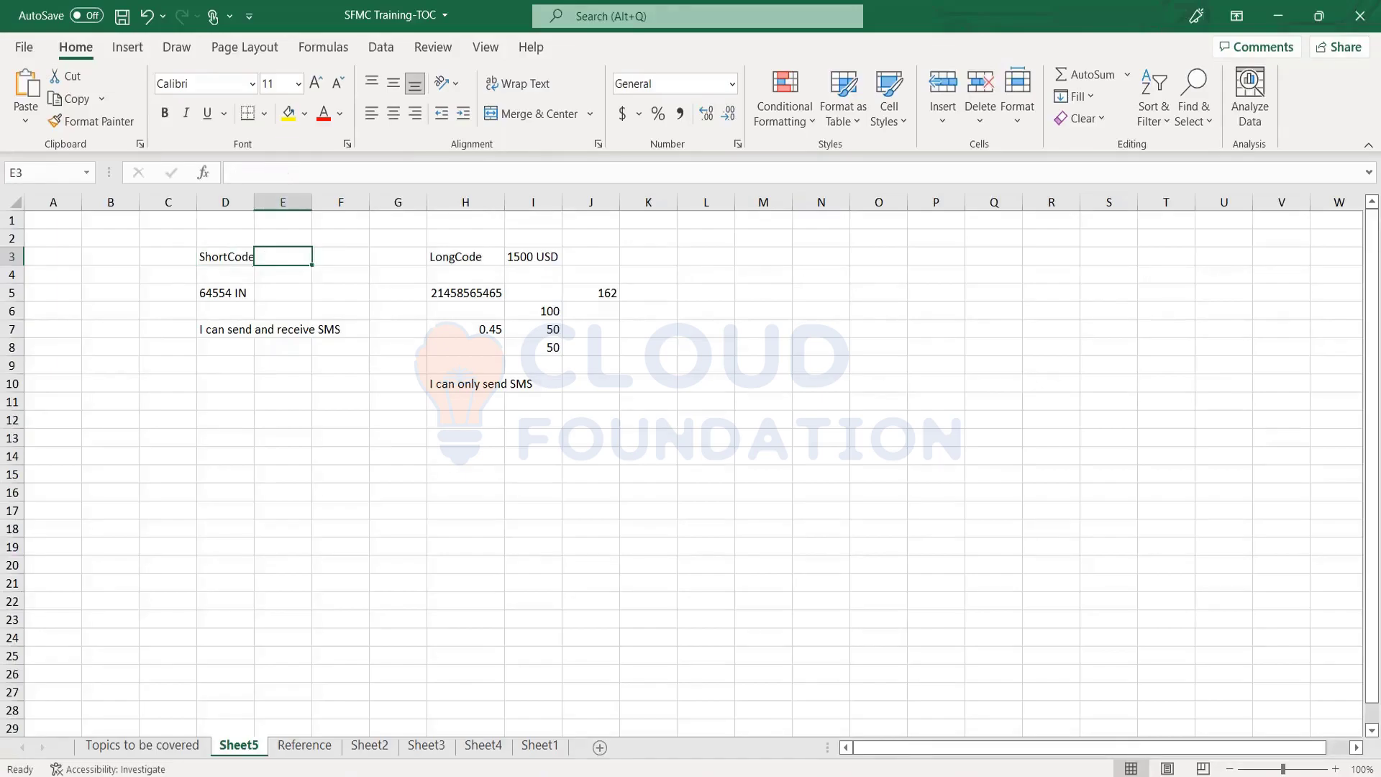
{"action": "type", "text": "1000"}
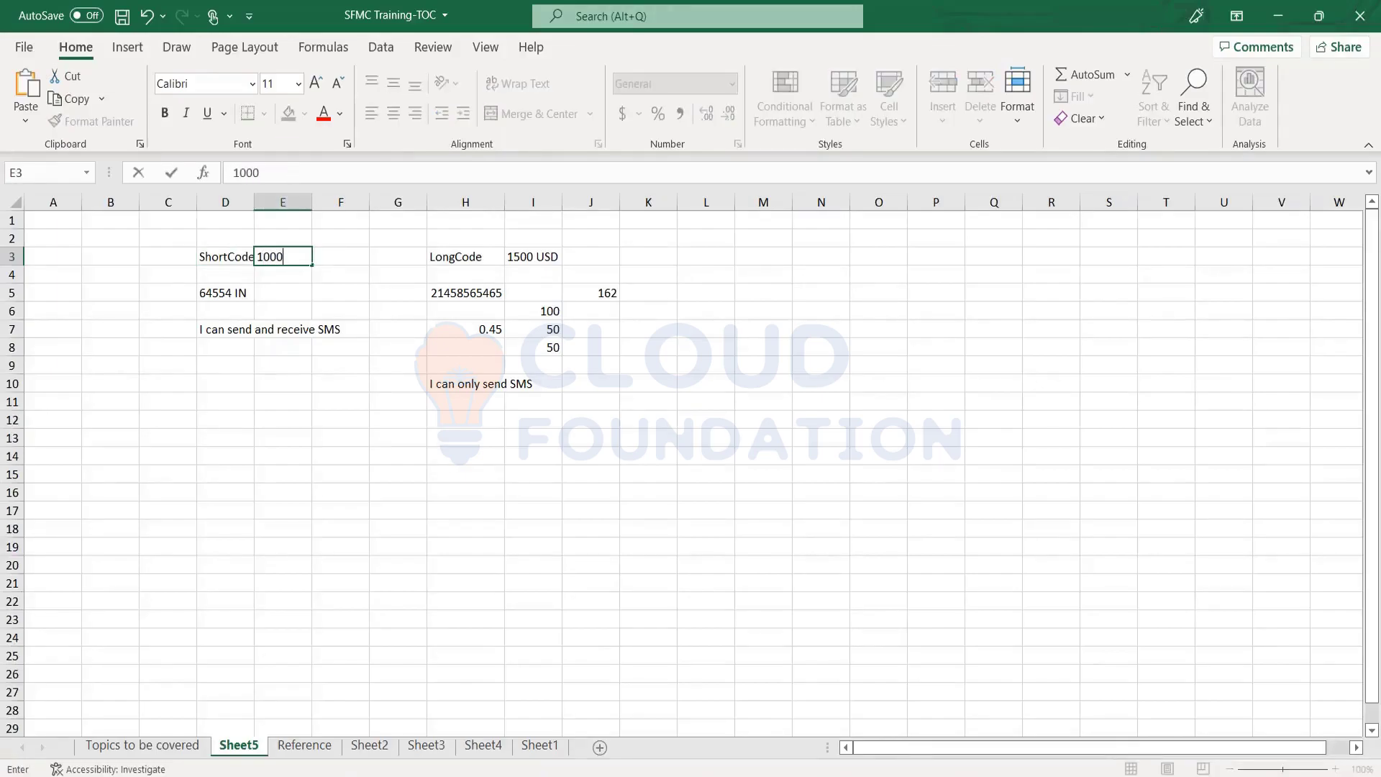
{"action": "type", "text": " USD"}
{"action": "key", "text": "Return"}
{"action": "key", "text": "Up"}
{"action": "left_click", "coordinate": [225, 257]}
{"action": "left_click", "coordinate": [282, 257]}
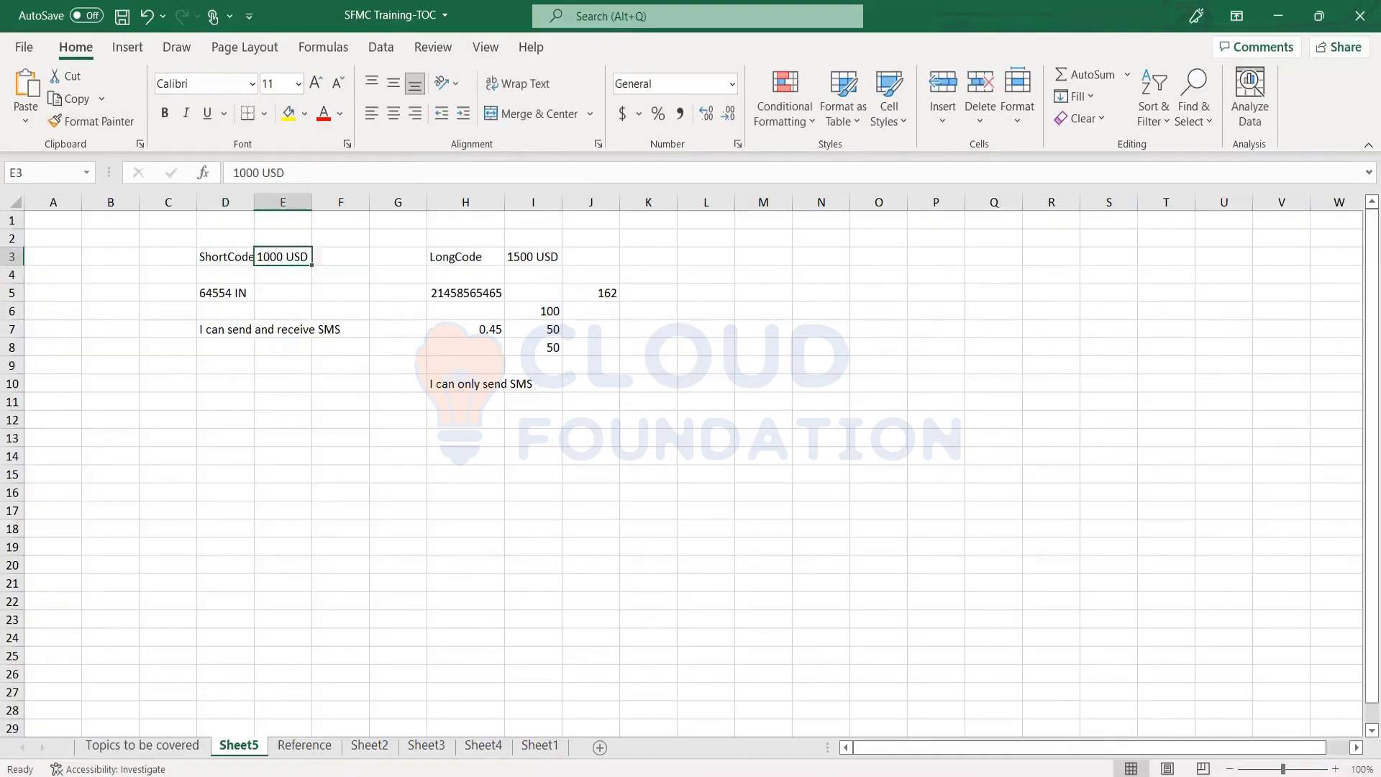
{"action": "left_click", "coordinate": [225, 257]}
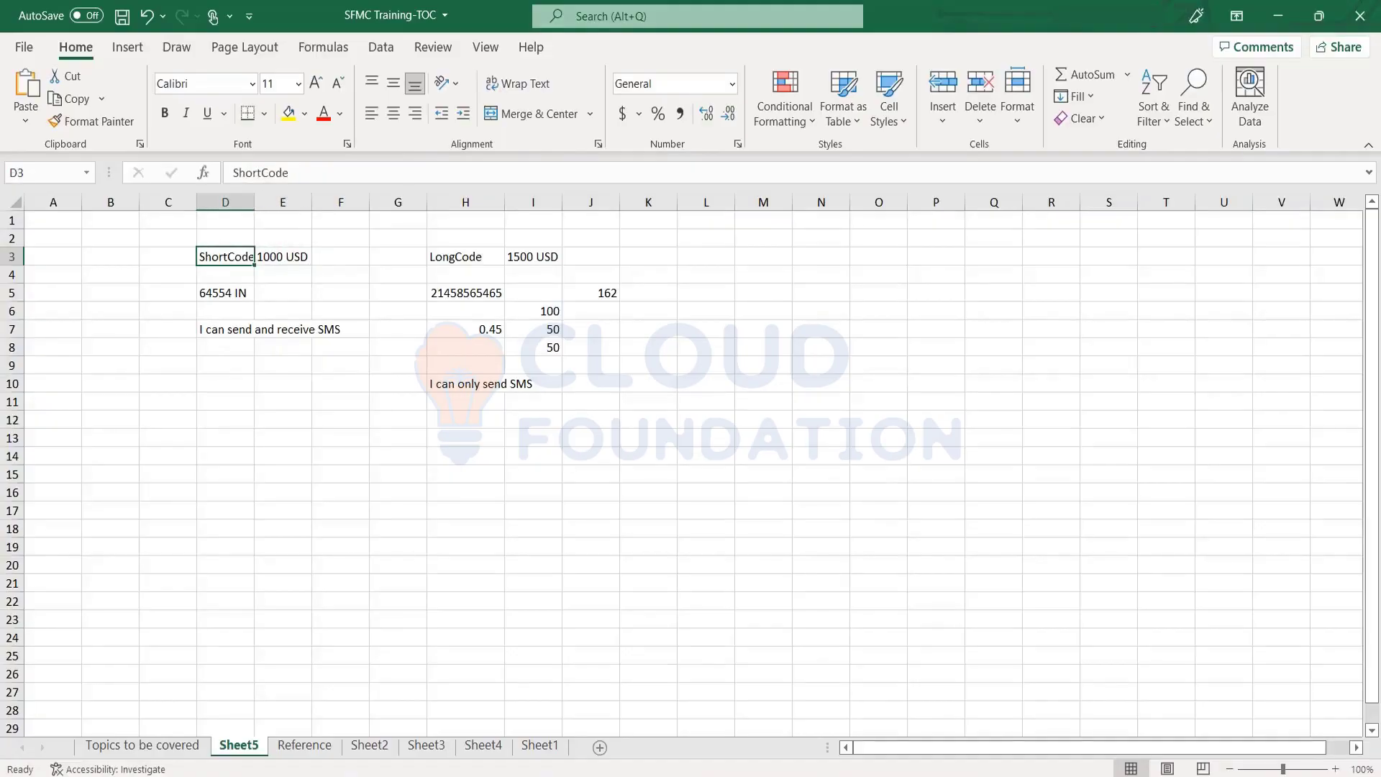
{"action": "left_click", "coordinate": [225, 275]}
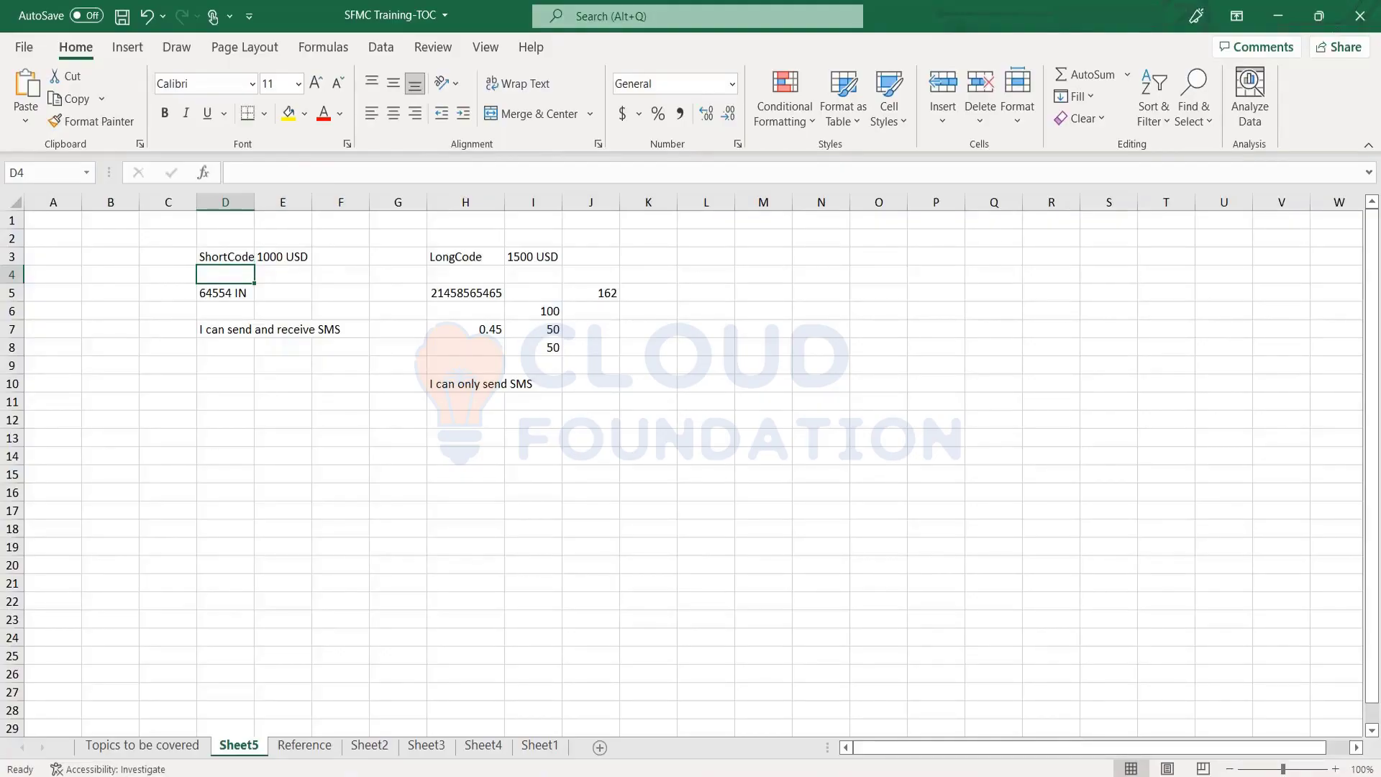
{"action": "left_click", "coordinate": [225, 293]}
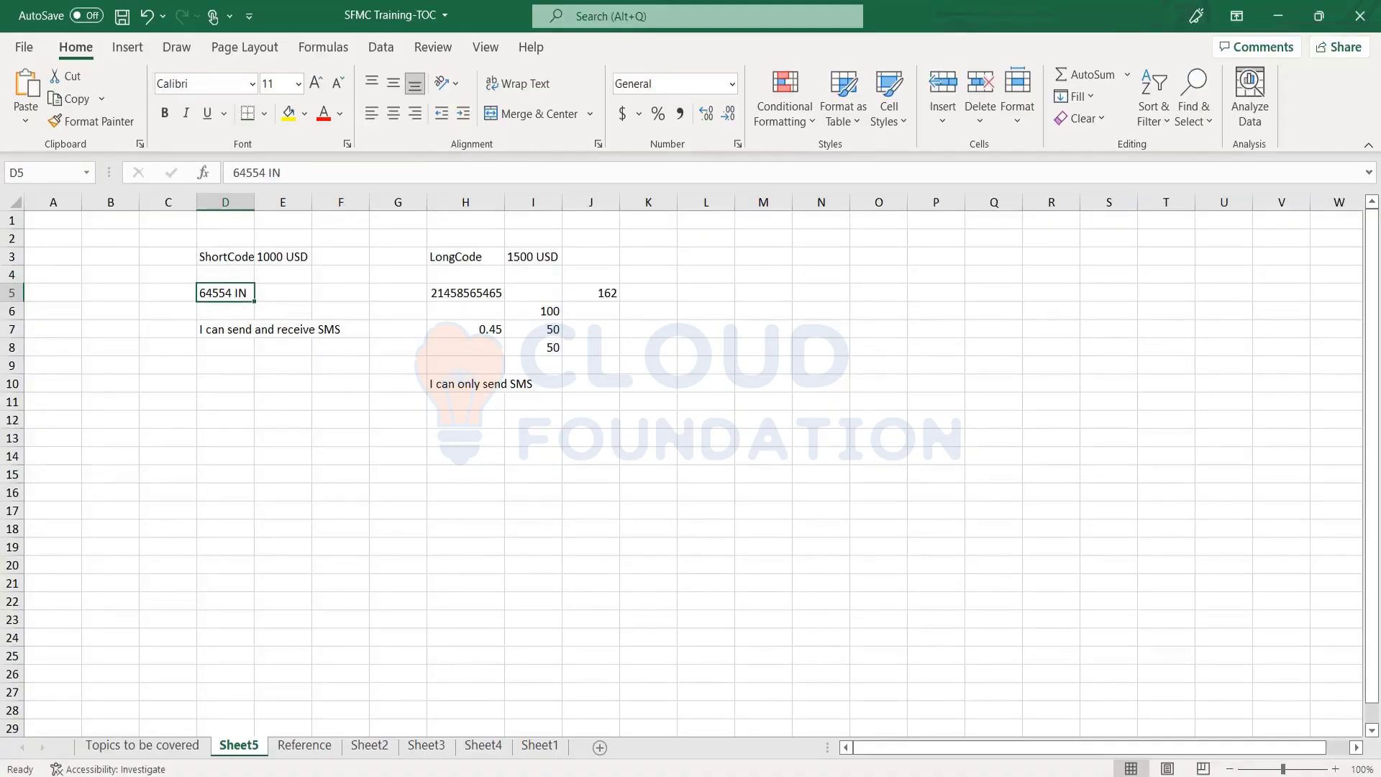
{"action": "key", "text": "Up"}
{"action": "key", "text": "Up"}
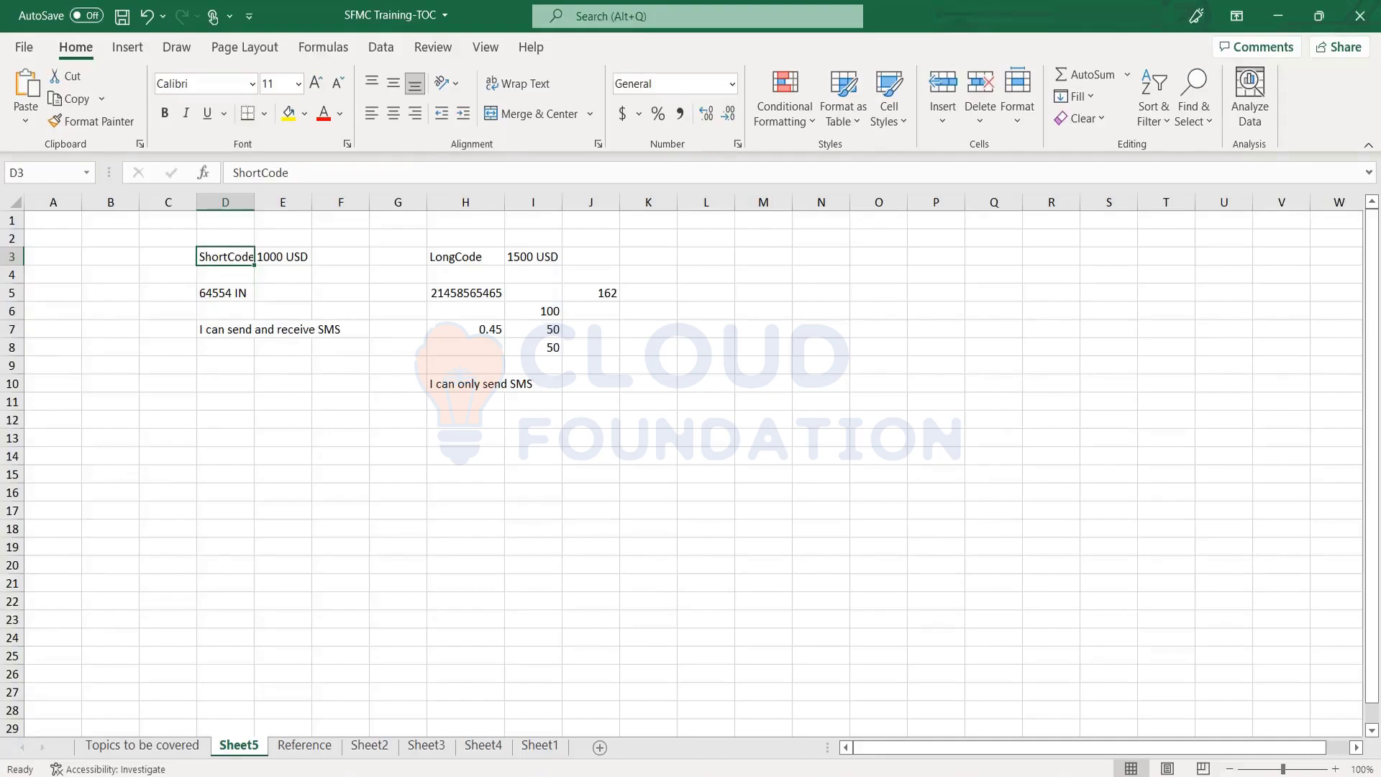
{"action": "key", "text": "Down"}
{"action": "key", "text": "Down"}
{"action": "key", "text": "Down"}
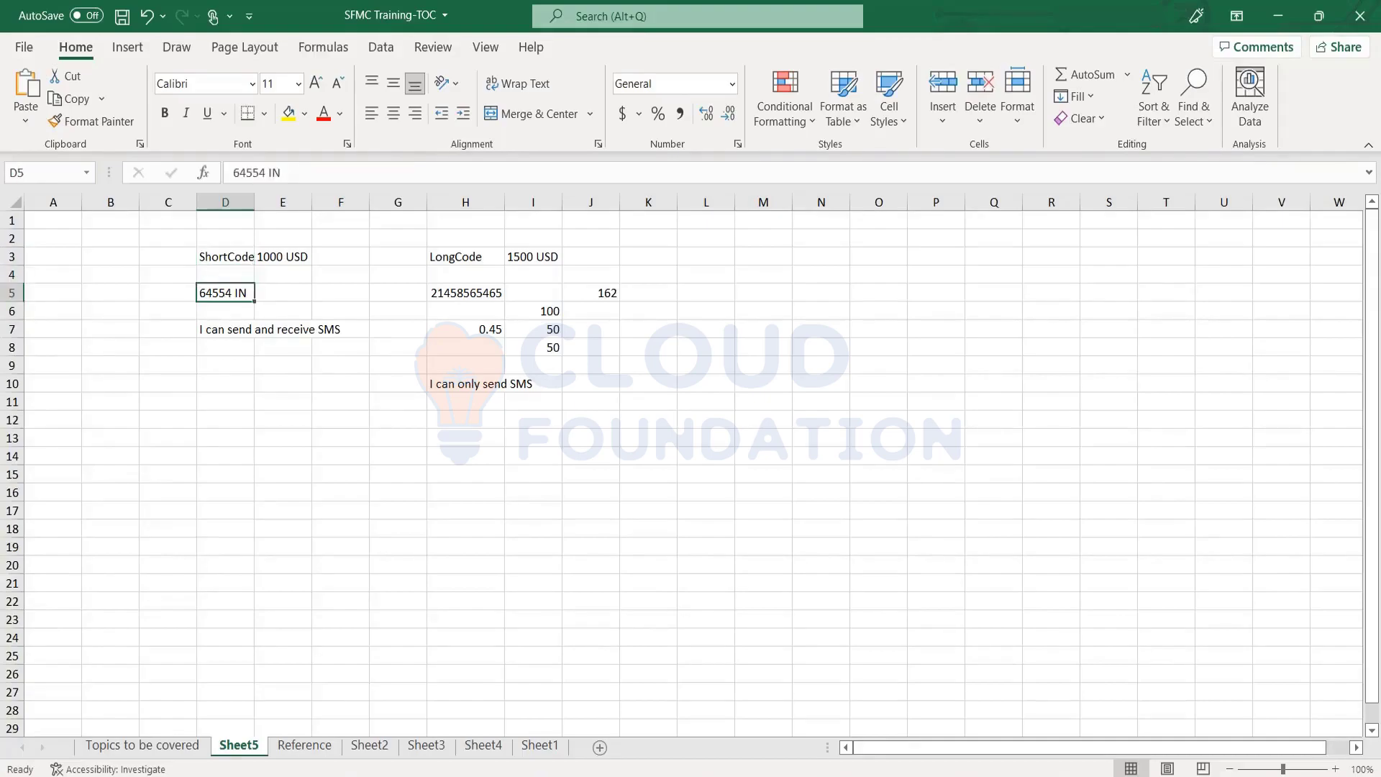
Type 65654 DE into D6, replacing the stray characters
{"action": "type", "text": "ghjh"}
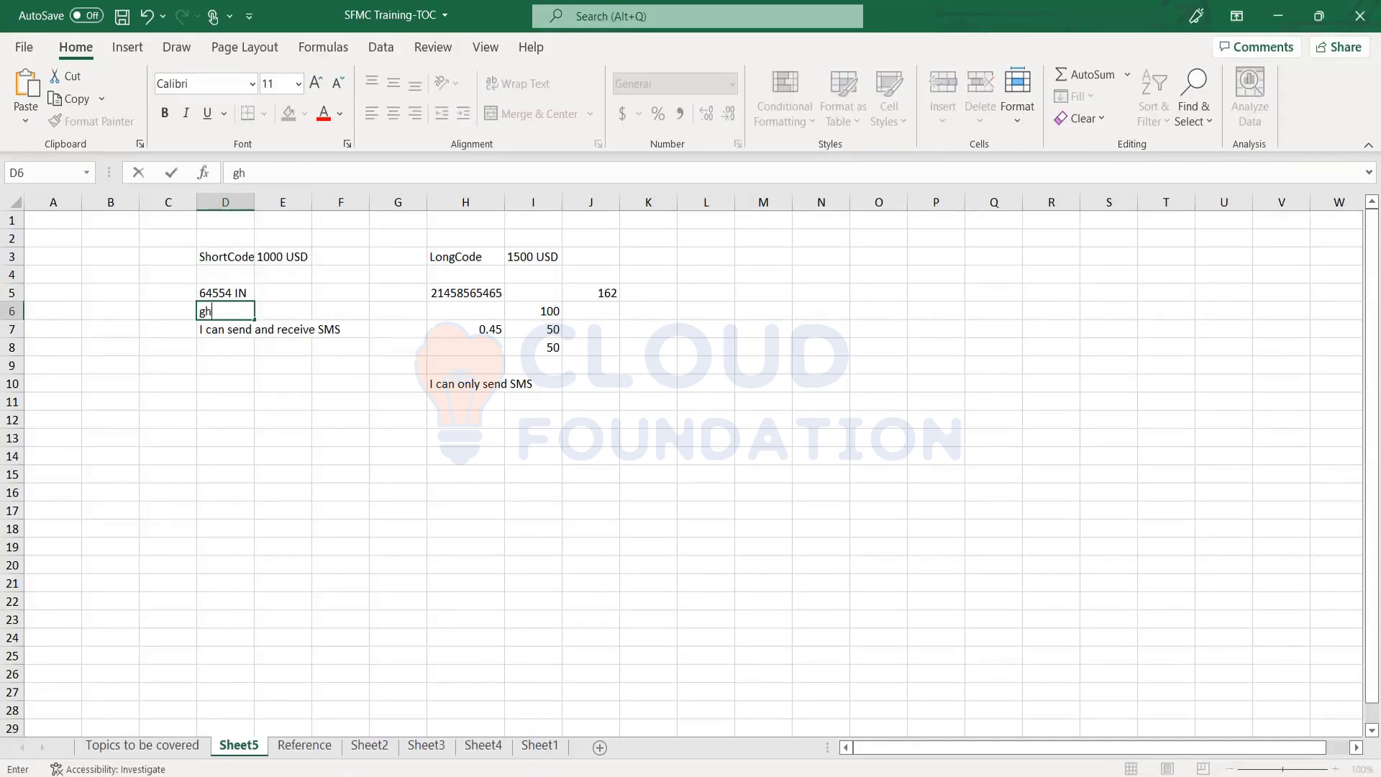
{"action": "key", "text": "BackSpace"}
{"action": "key", "text": "BackSpace"}
{"action": "key", "text": "BackSpace"}
{"action": "key", "text": "BackSpace"}
{"action": "type", "text": "65654 DE"}
{"action": "key", "text": "Return"}
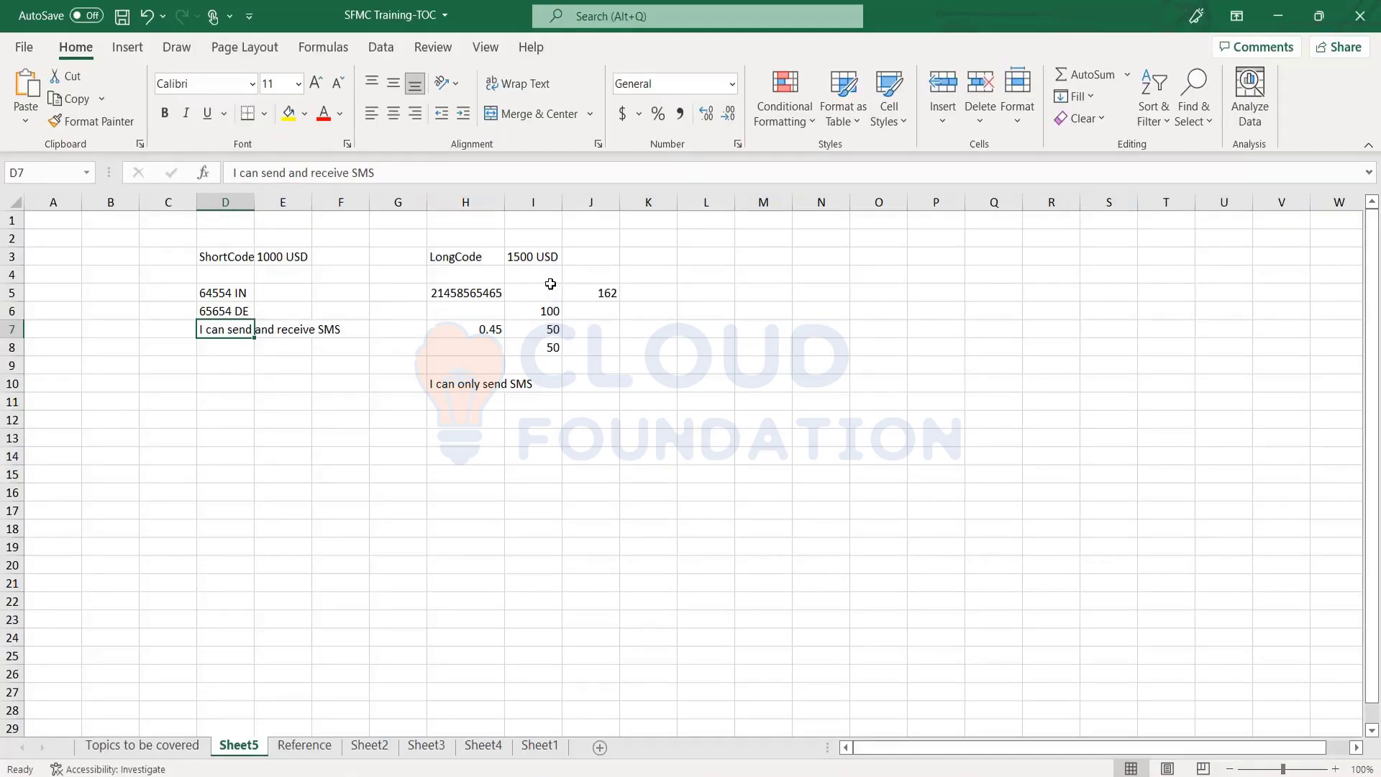
{"action": "left_click", "coordinate": [446, 263]}
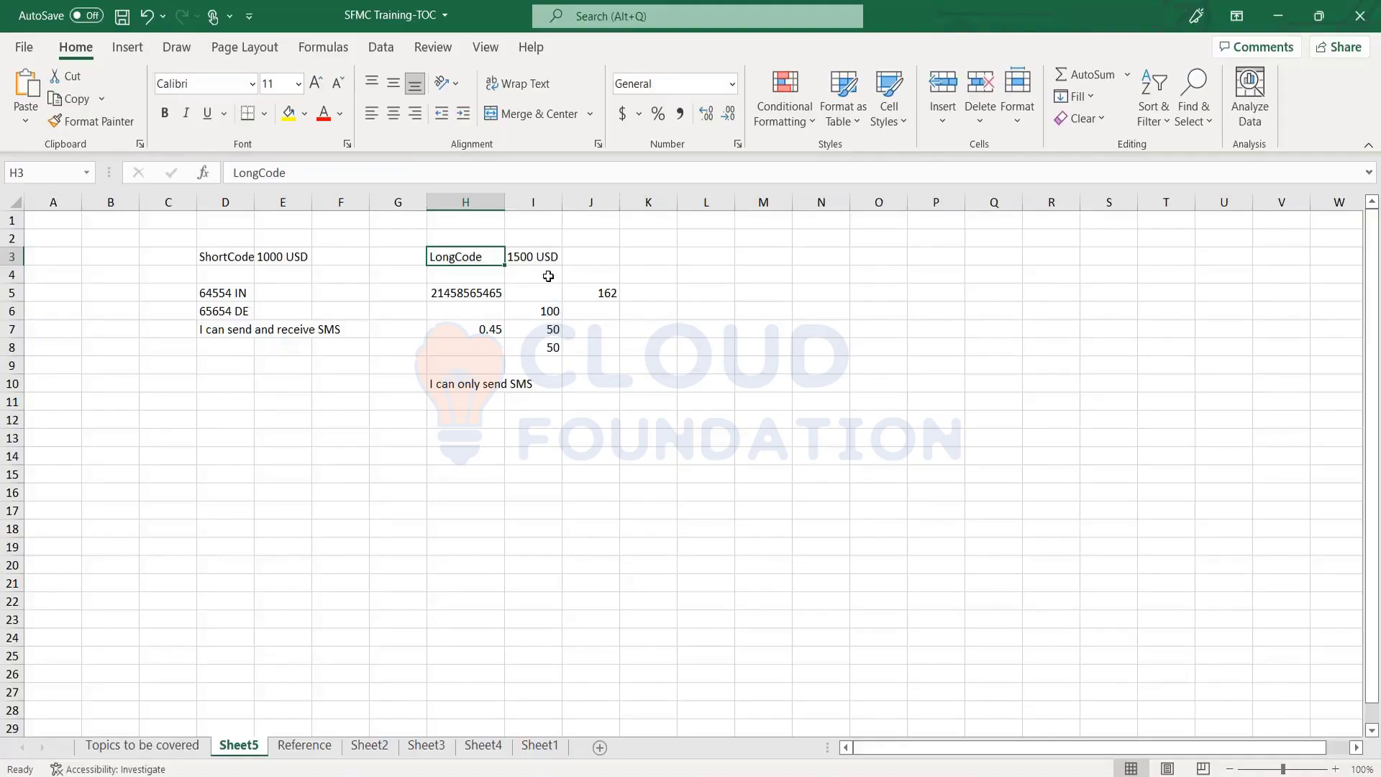
Check the 1500 USD LongCode price in I3, then return to MobileConnect Administration
{"action": "left_click", "coordinate": [535, 261]}
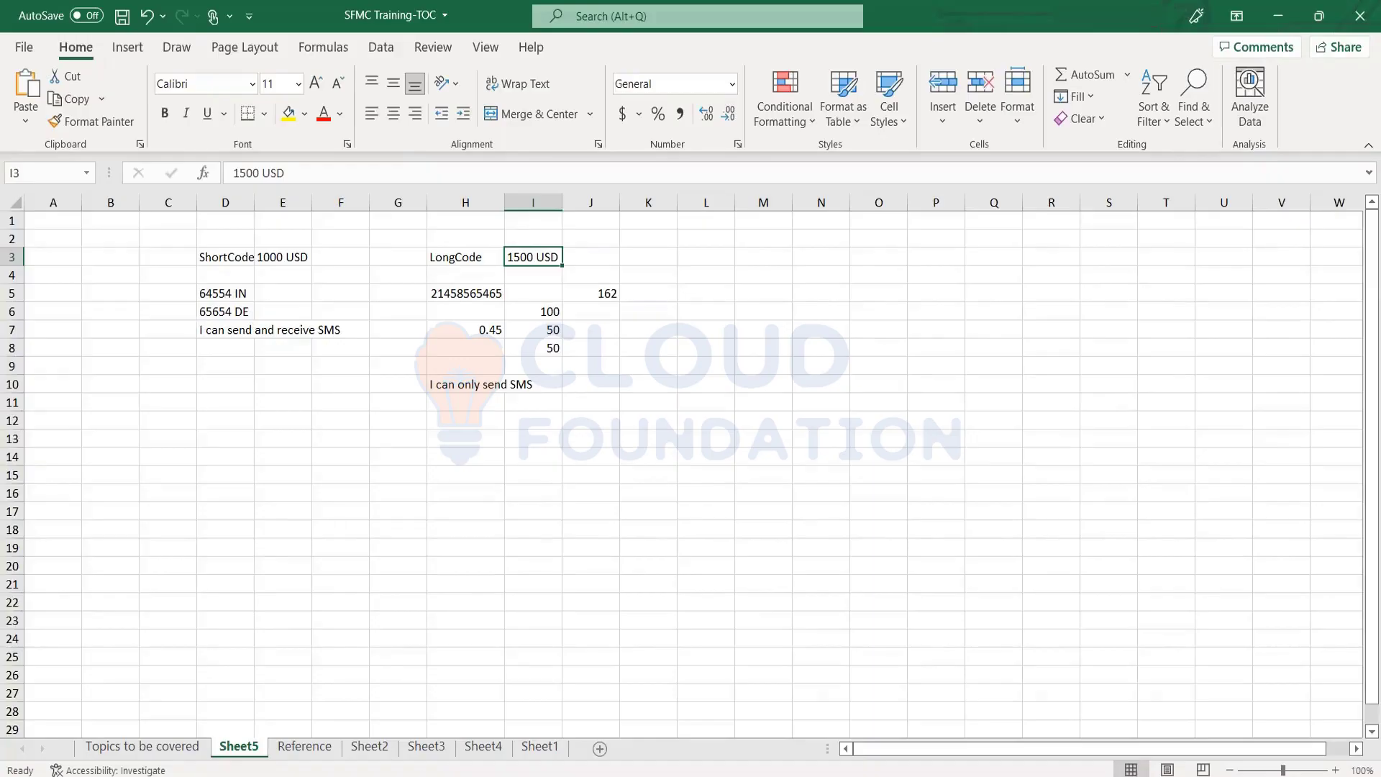
{"action": "left_click", "coordinate": [434, 709]}
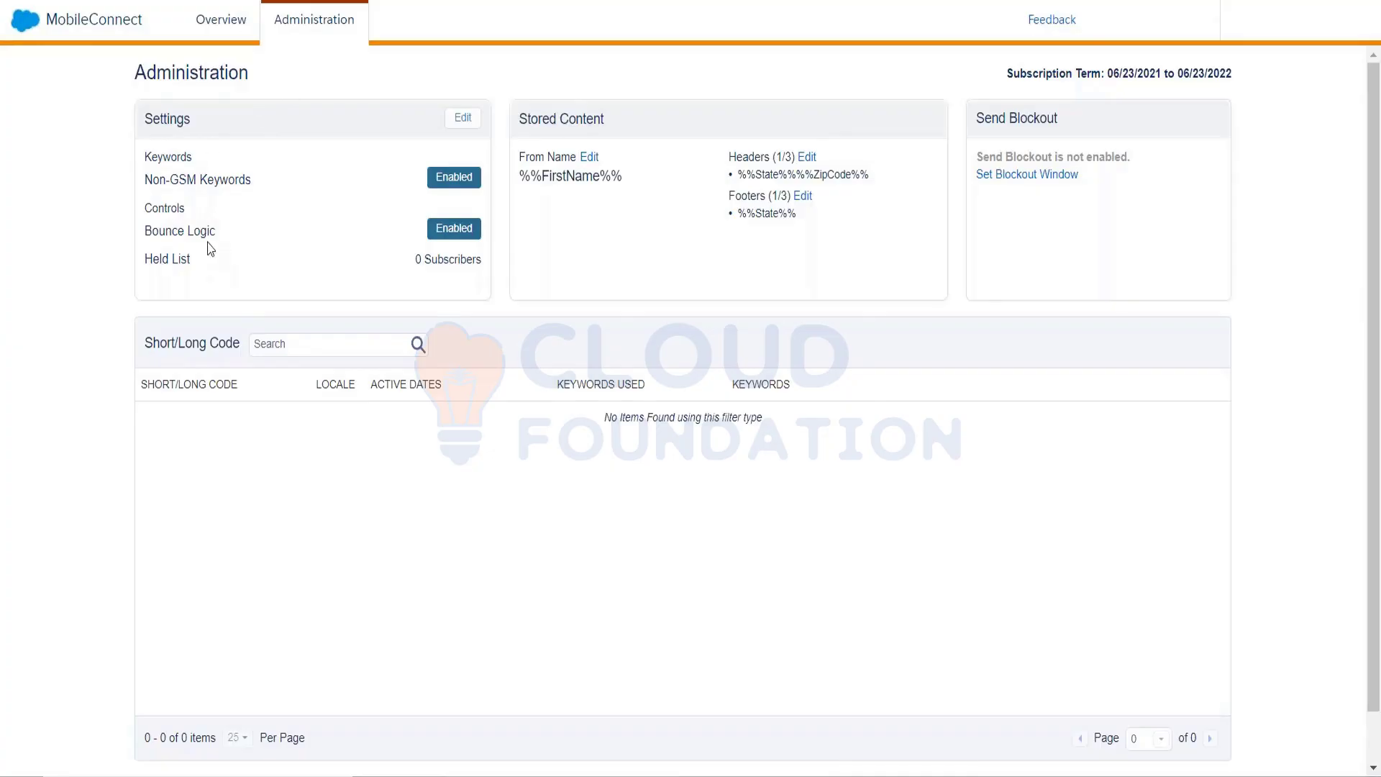
Put the MobileConnect Administration Settings panel into edit mode
{"action": "left_click", "coordinate": [465, 123]}
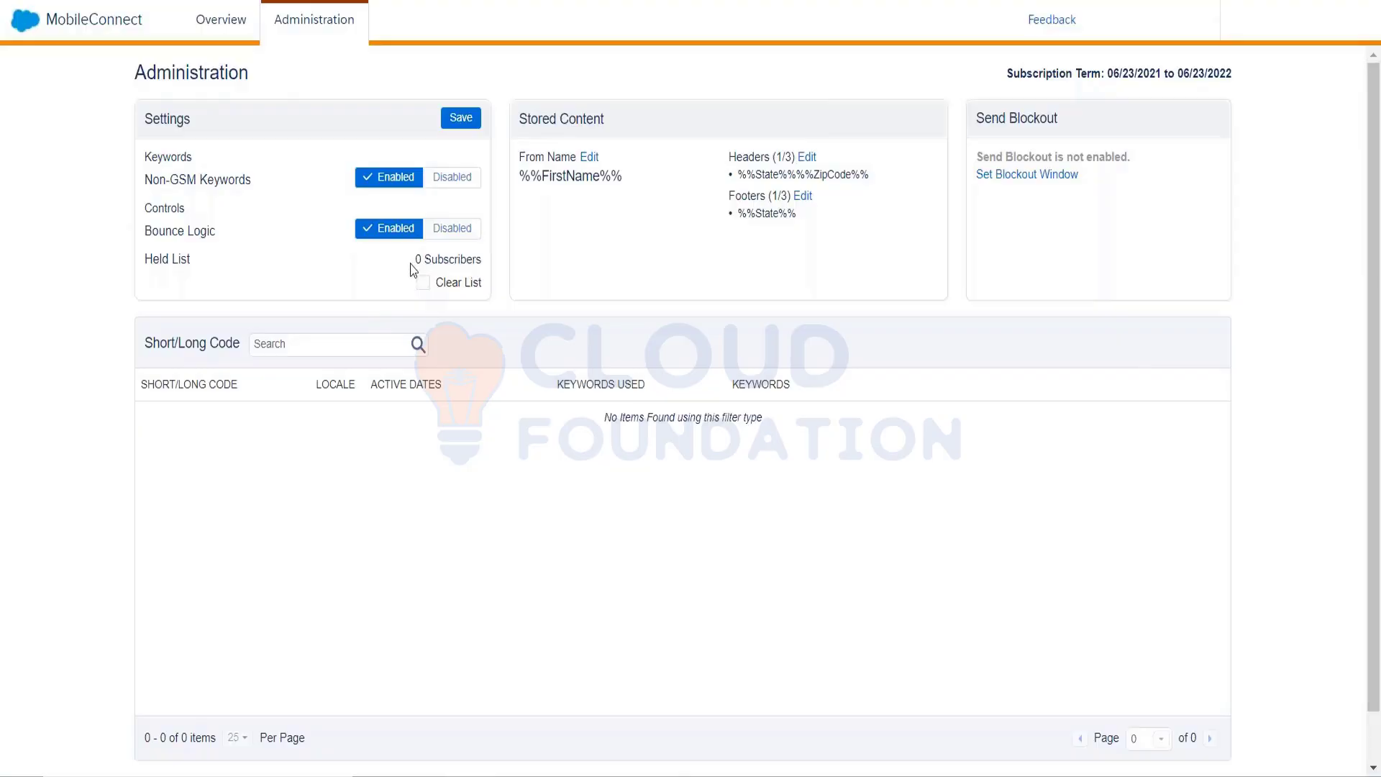
Tick Clear List for the Held List, confirm removing its 0 mobile numbers, then switch to MobilePush
{"action": "left_click_drag", "start_coordinate": [433, 264], "coordinate": [416, 297]}
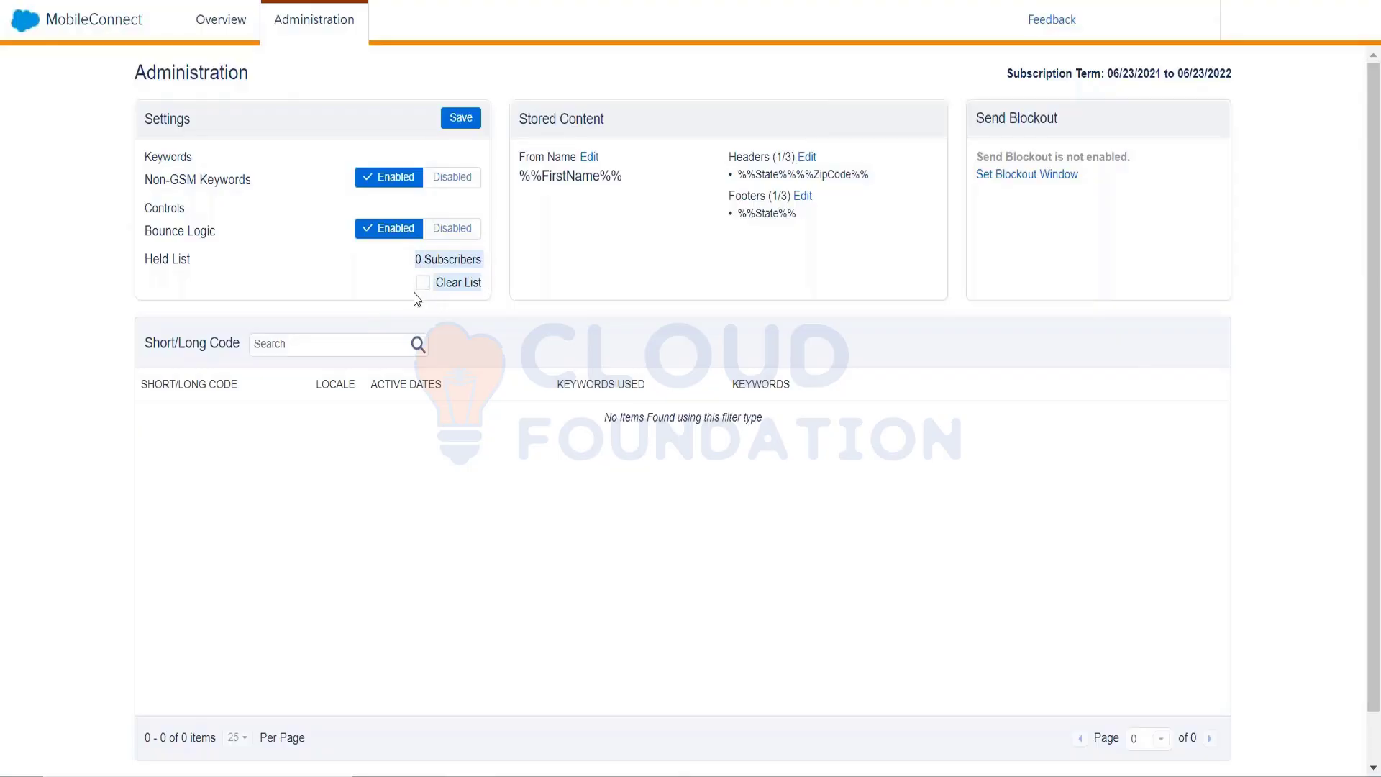
{"action": "left_click", "coordinate": [416, 297]}
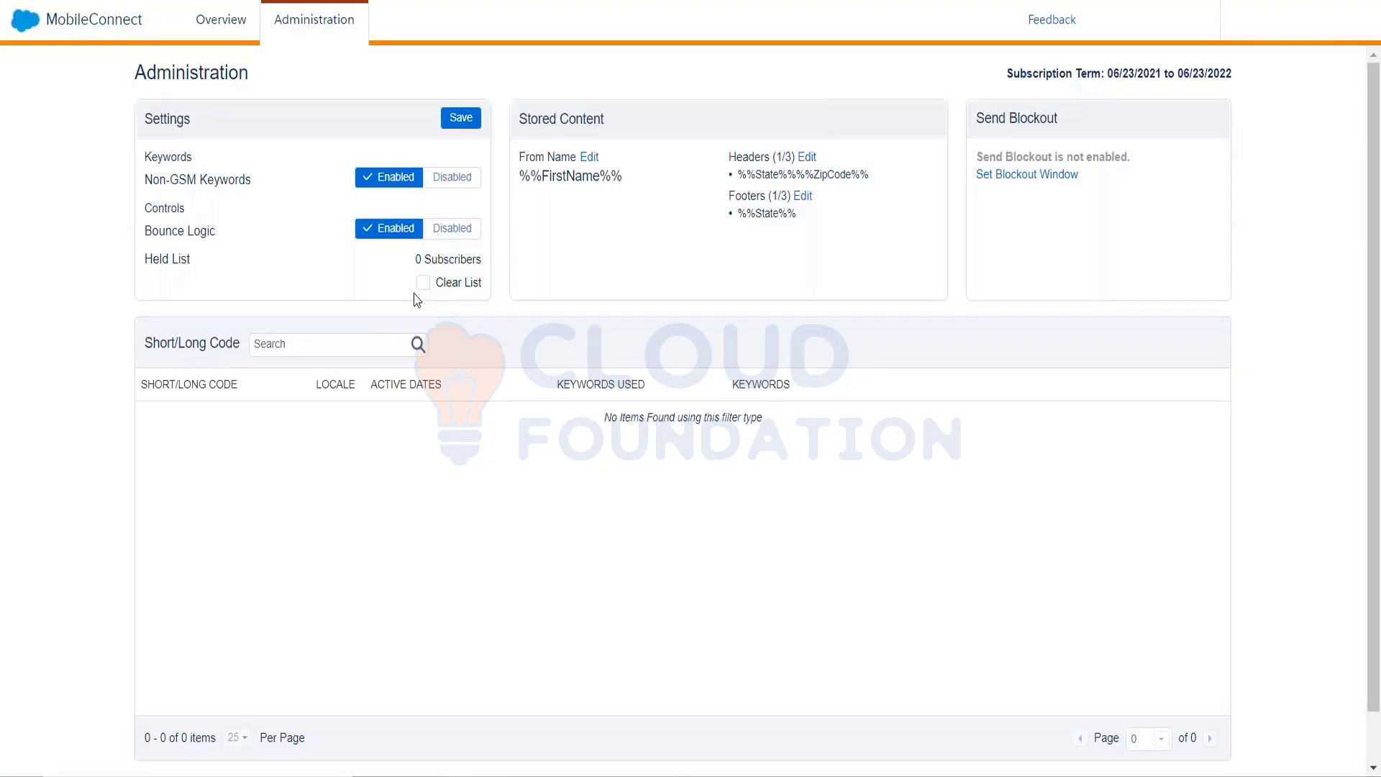
{"action": "left_click", "coordinate": [424, 284]}
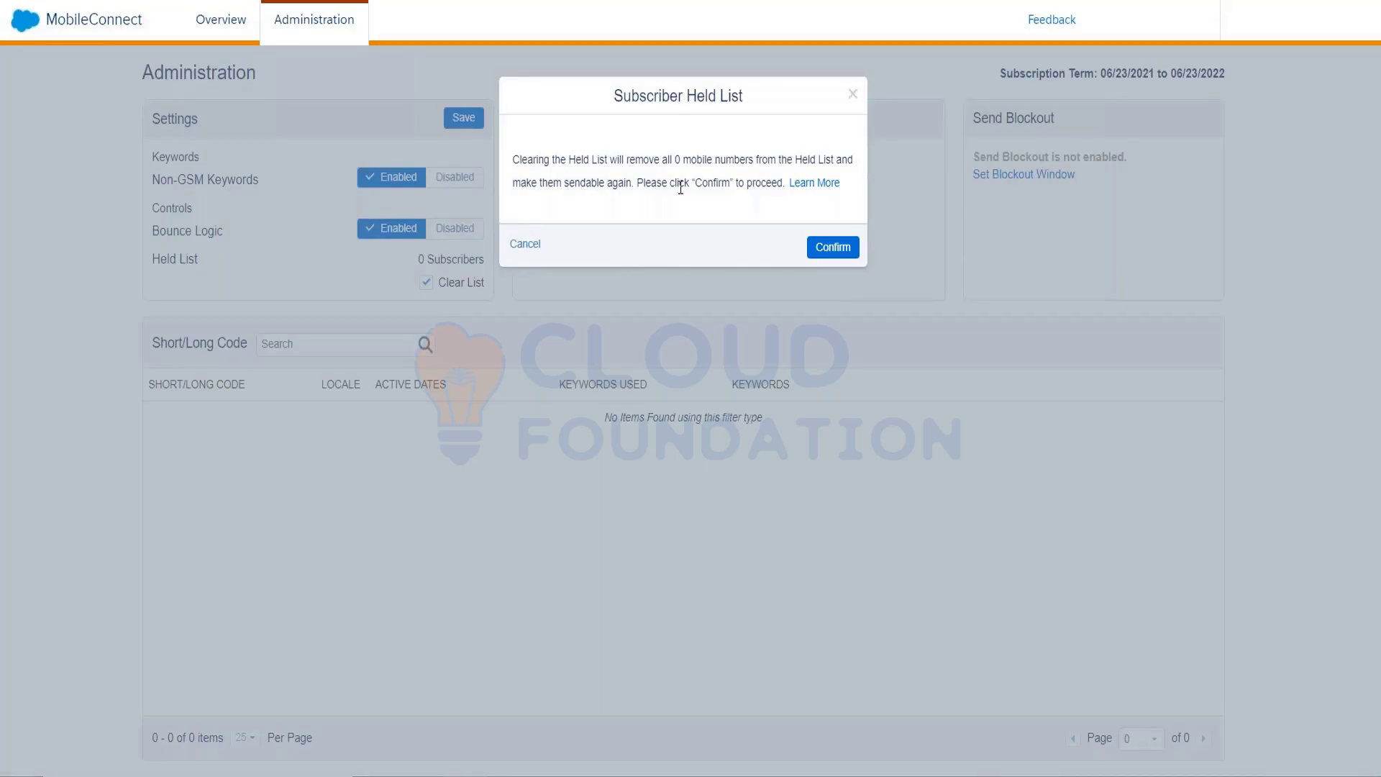
{"action": "left_click", "coordinate": [832, 246]}
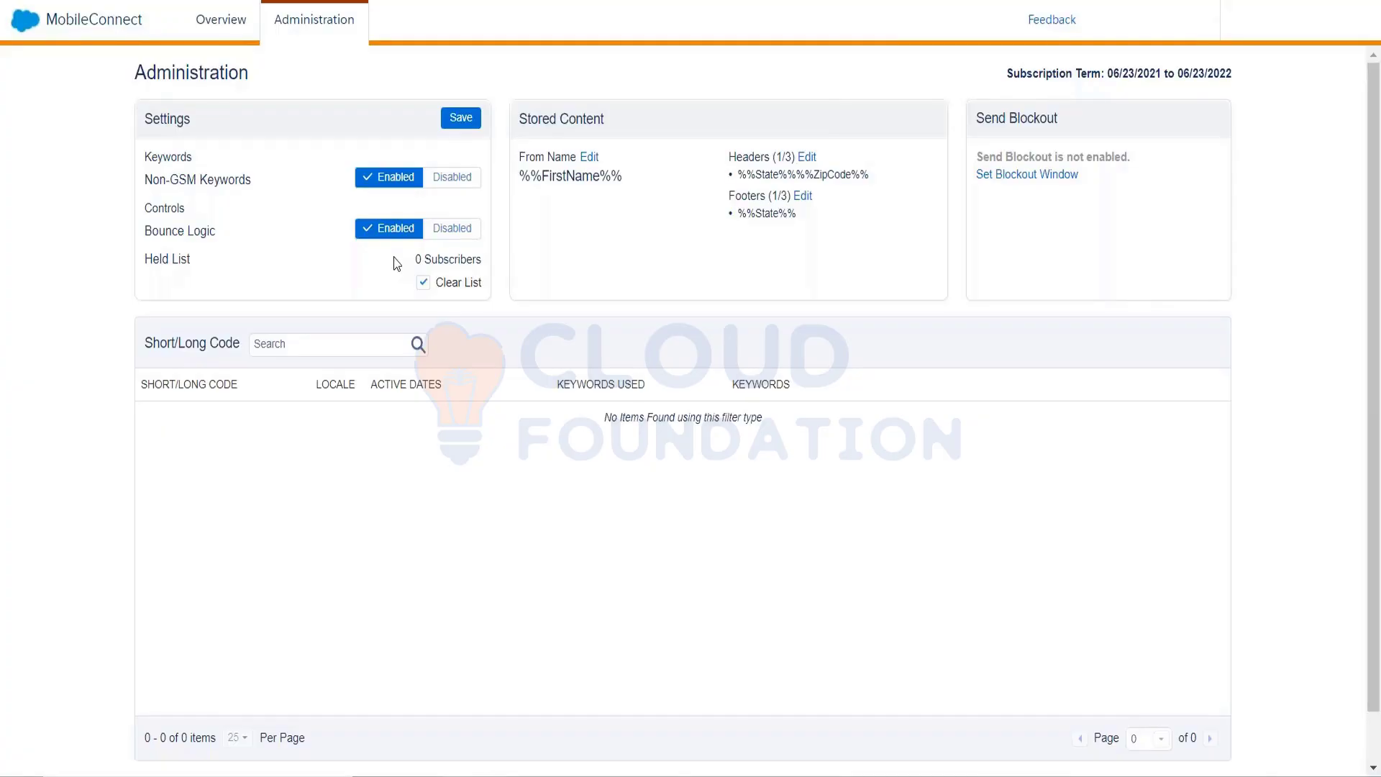
{"action": "left_click", "coordinate": [13, 43]}
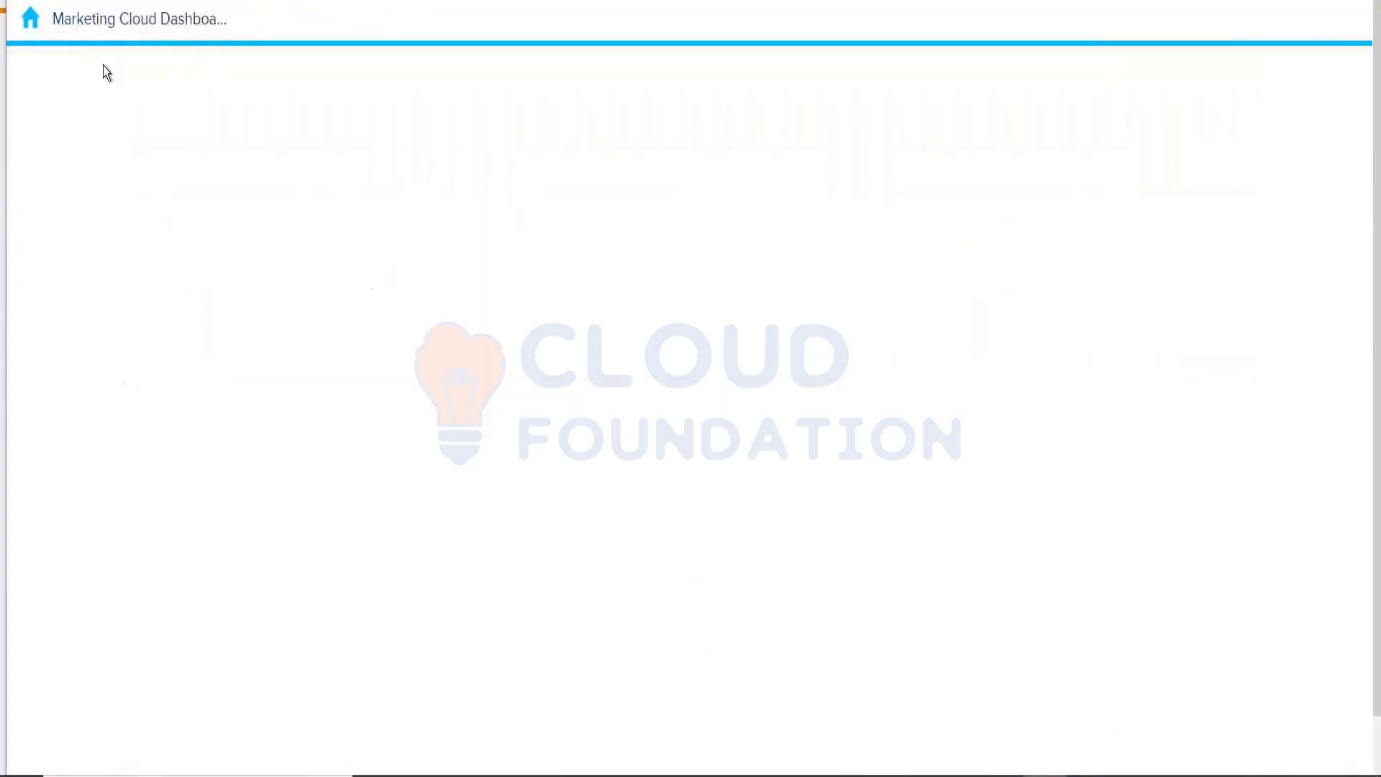
{"action": "mouse_move", "coordinate": [154, 68]}
{"action": "mouse_move", "coordinate": [126, 154]}
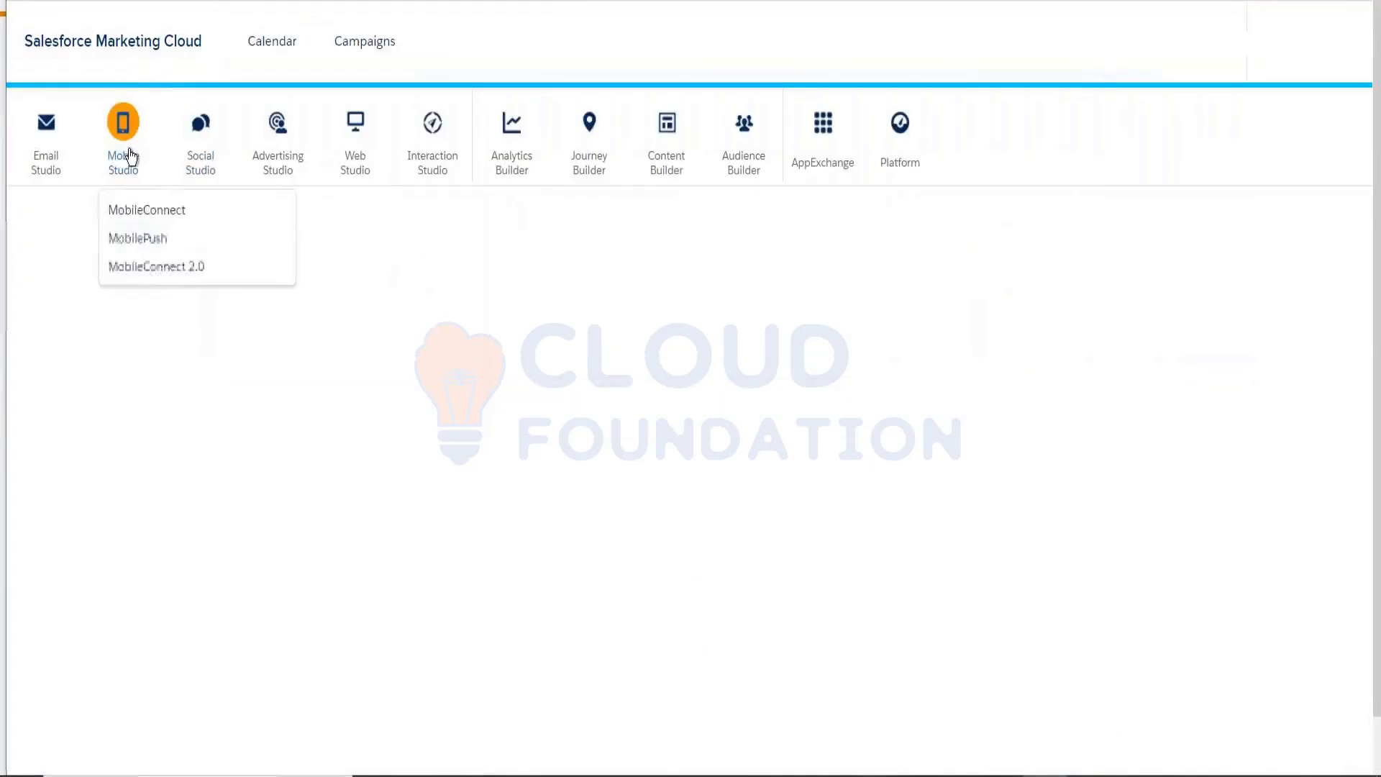
{"action": "left_click", "coordinate": [137, 267]}
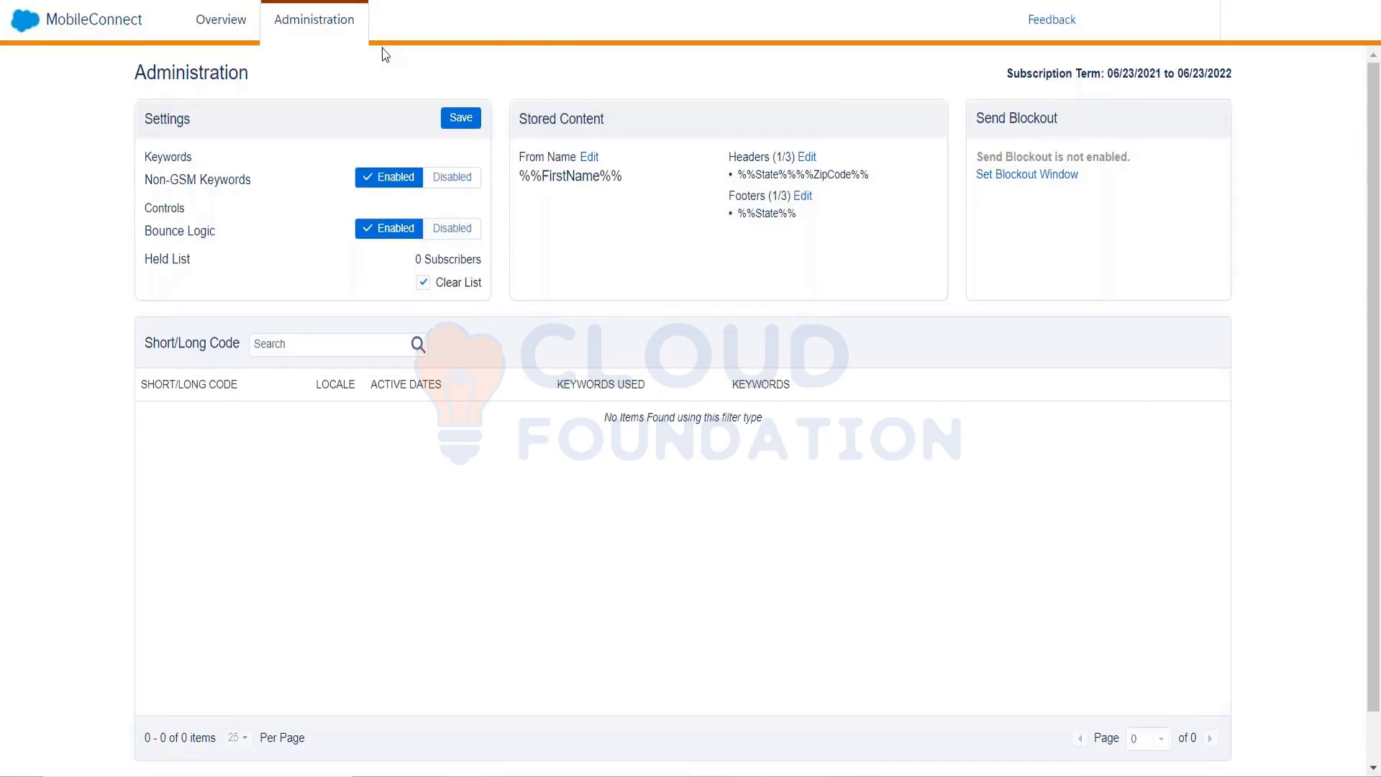
From the MobileConnect Overview, start a new message at the Select Template step
{"action": "left_click", "coordinate": [246, 28]}
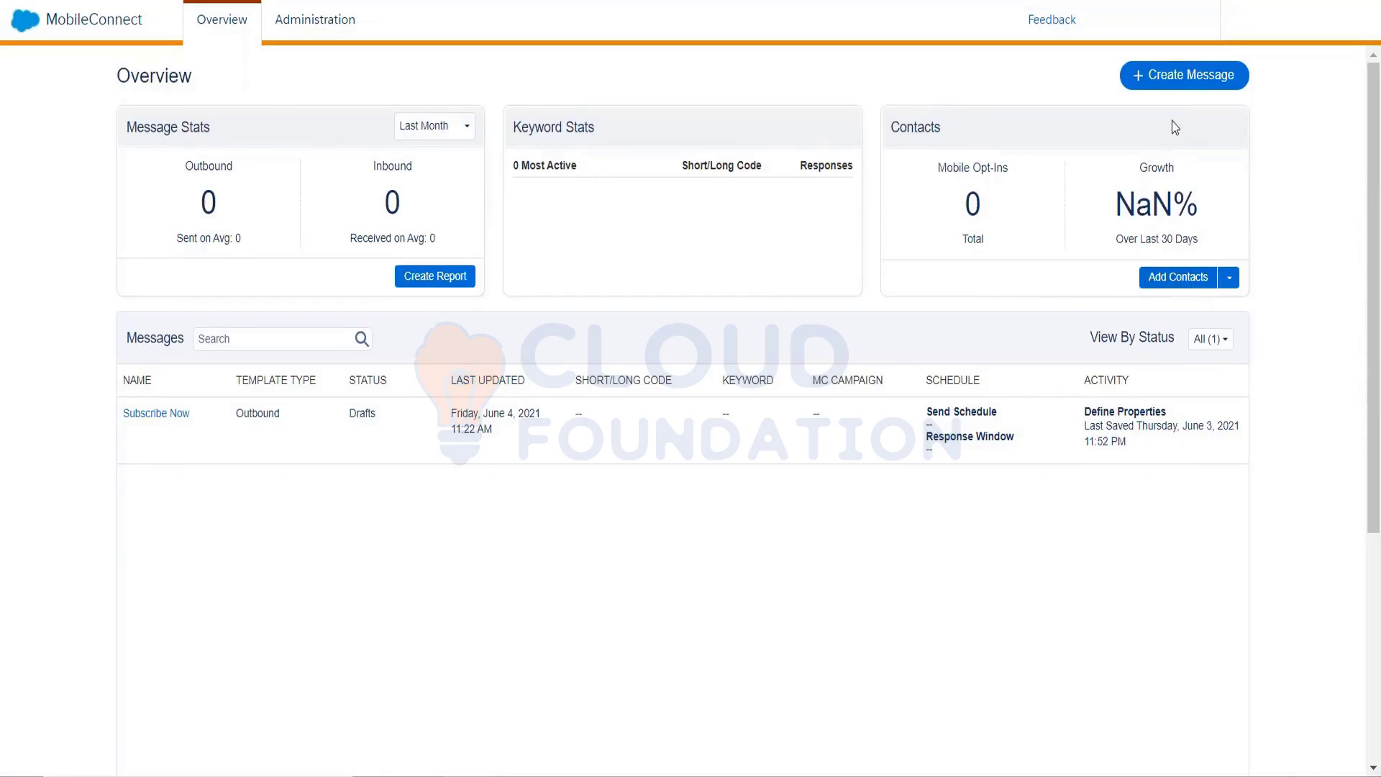
{"action": "left_click", "coordinate": [1183, 76]}
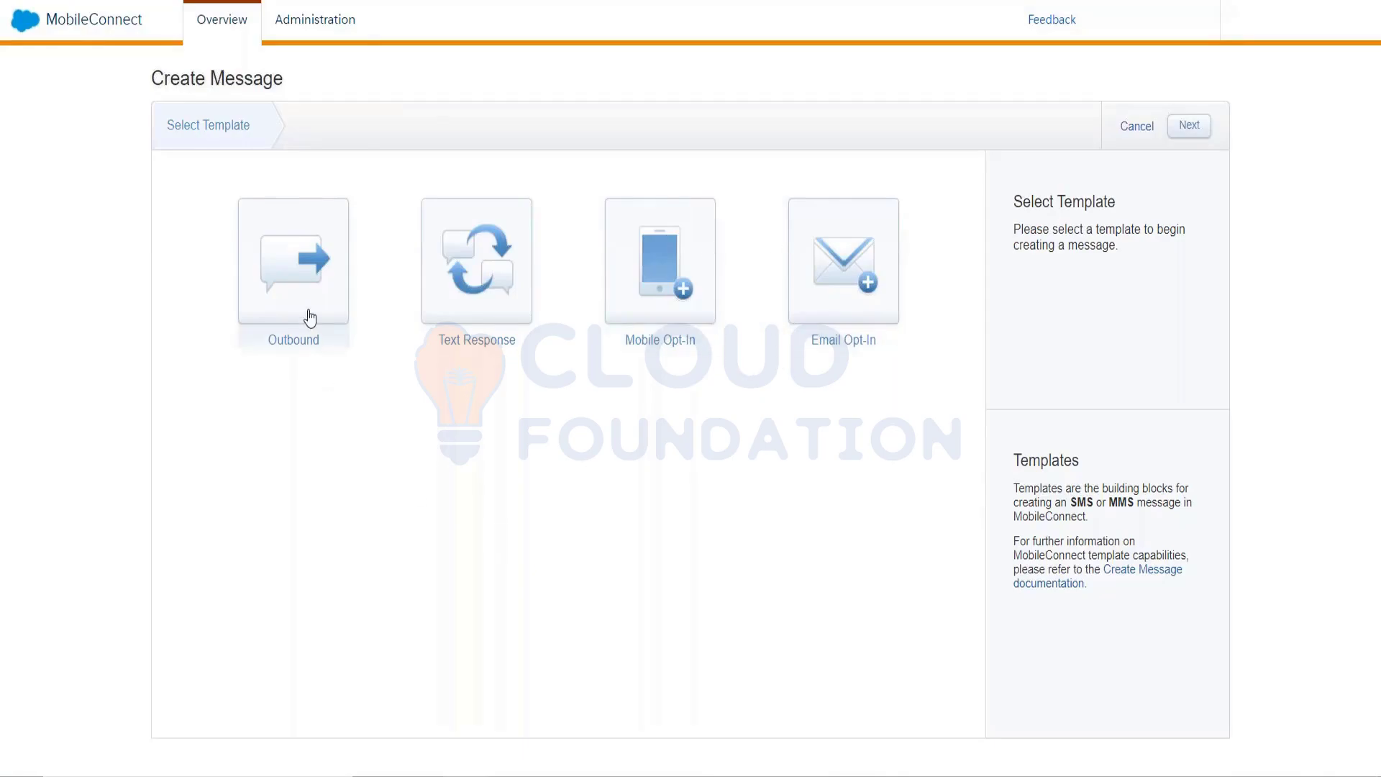
Pick the Outbound template and advance to Define Properties
{"action": "left_click", "coordinate": [473, 290]}
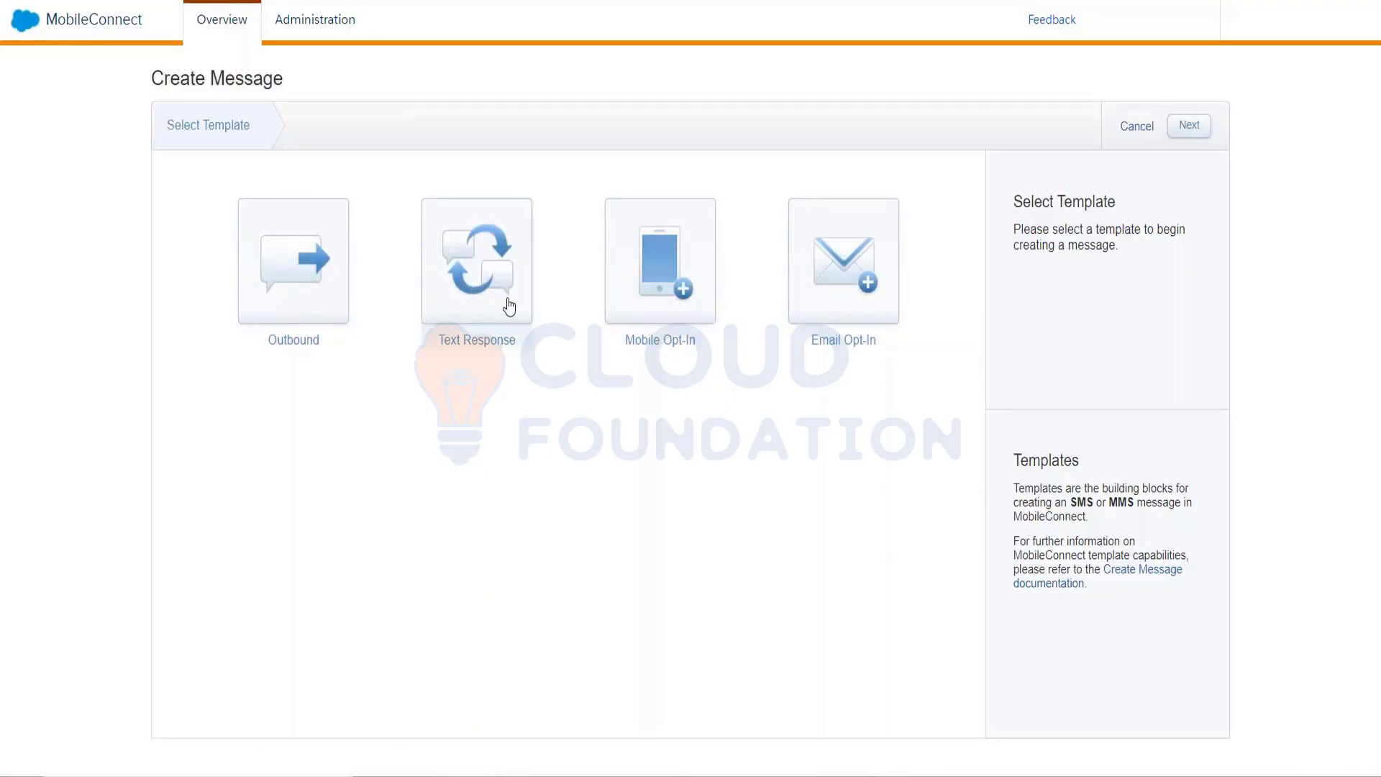
{"action": "left_click", "coordinate": [322, 320]}
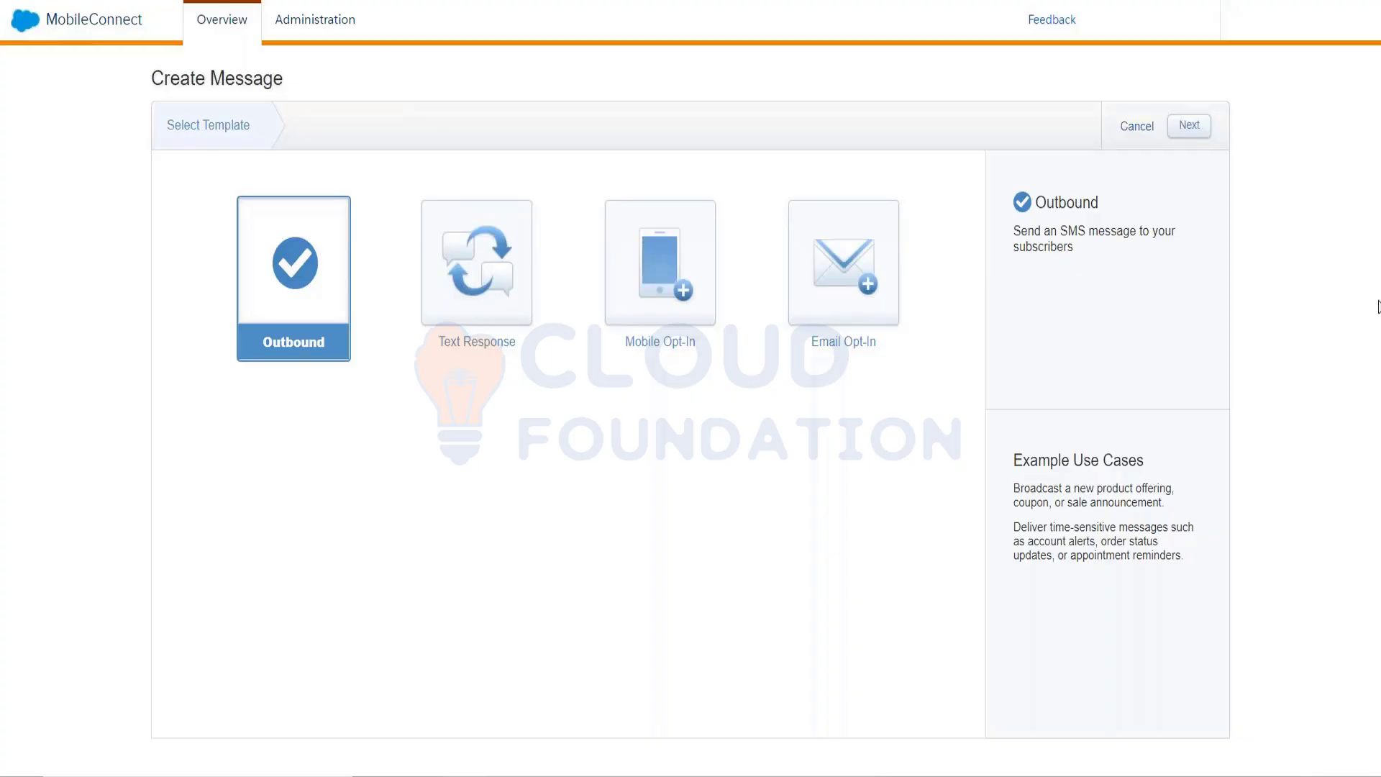
{"action": "left_click", "coordinate": [1196, 134]}
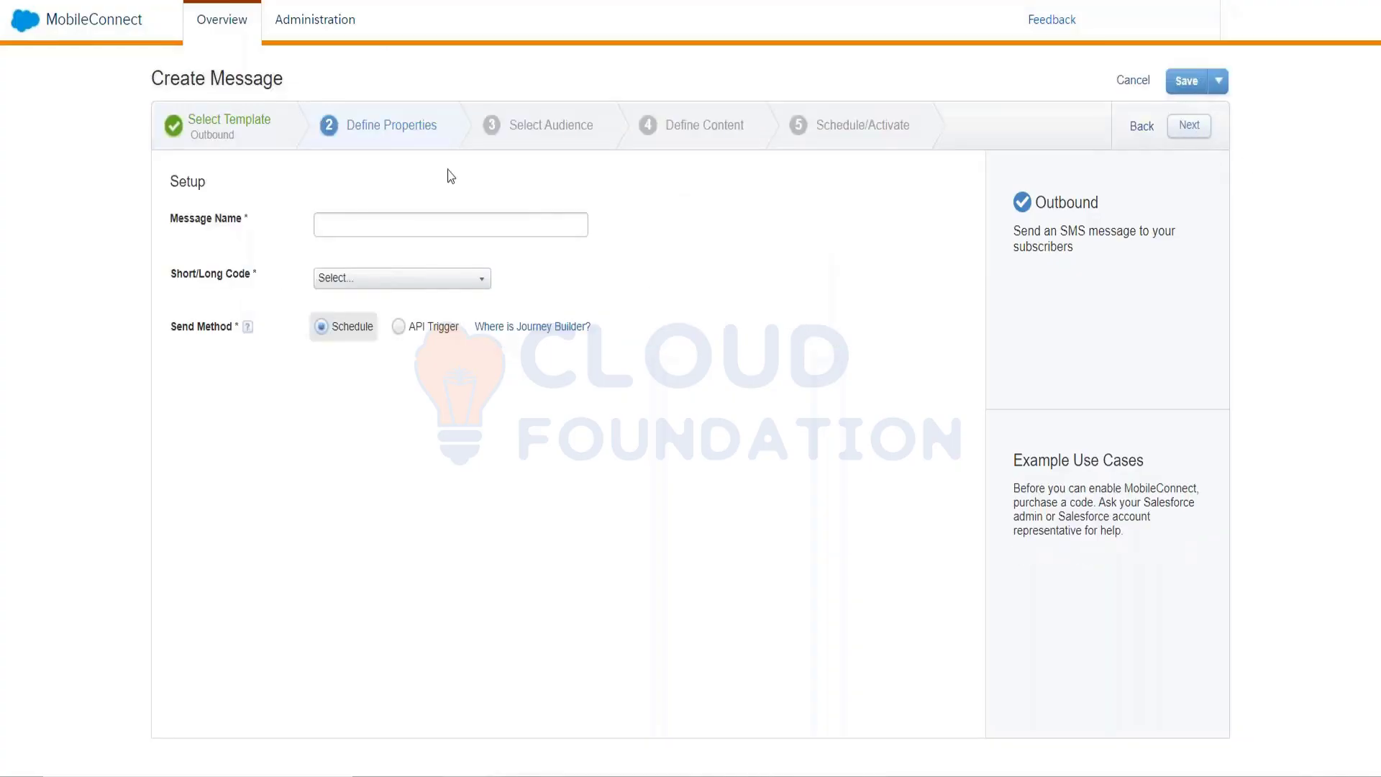
Enter 'fdgvhb' as the Message Name, leaving Short/Long Code unset
{"action": "left_click", "coordinate": [409, 216]}
{"action": "type", "text": "fdgvhb"}
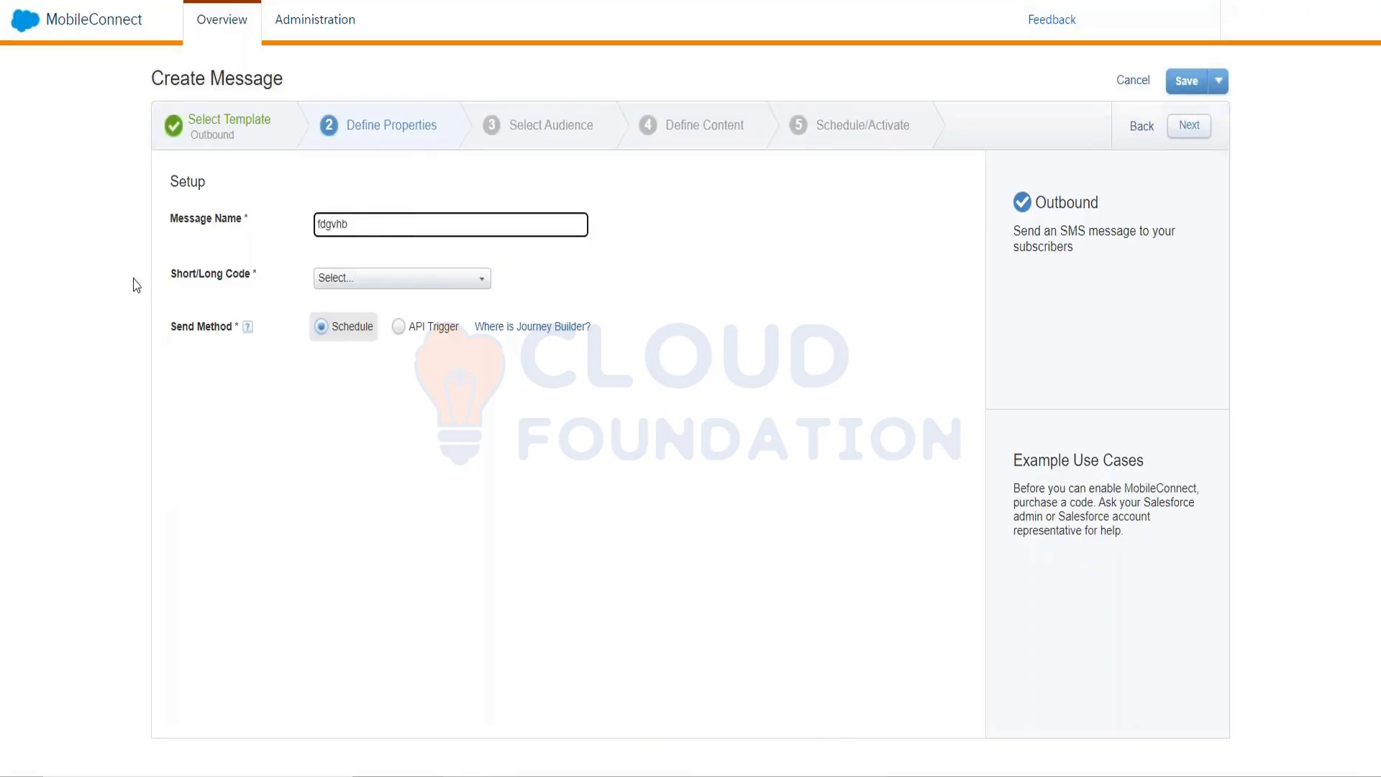
{"action": "key", "text": "ctrl+a"}
{"action": "left_click", "coordinate": [392, 280]}
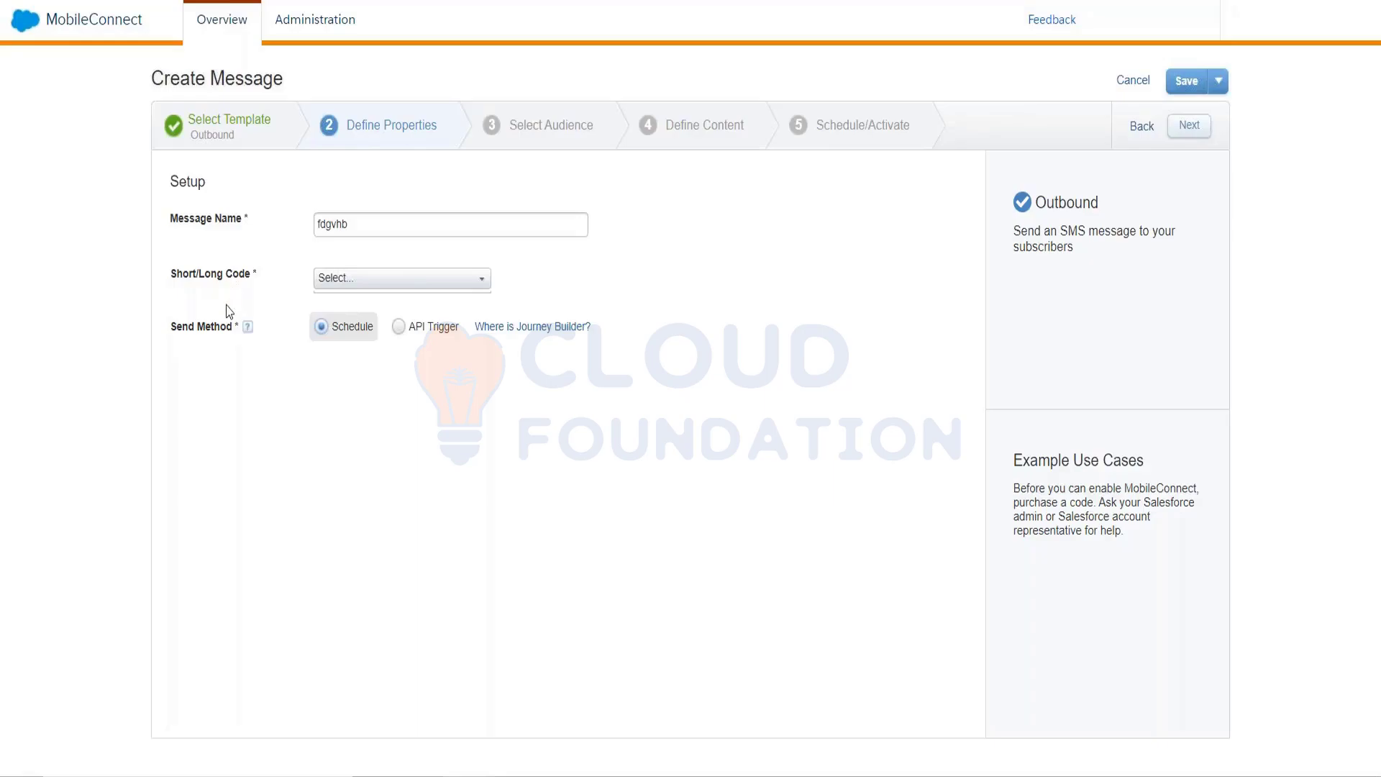
Check the available Short/Long Codes and set fdgvhb's send method to API Trigger
{"action": "left_click", "coordinate": [363, 282]}
{"action": "left_click", "coordinate": [407, 335]}
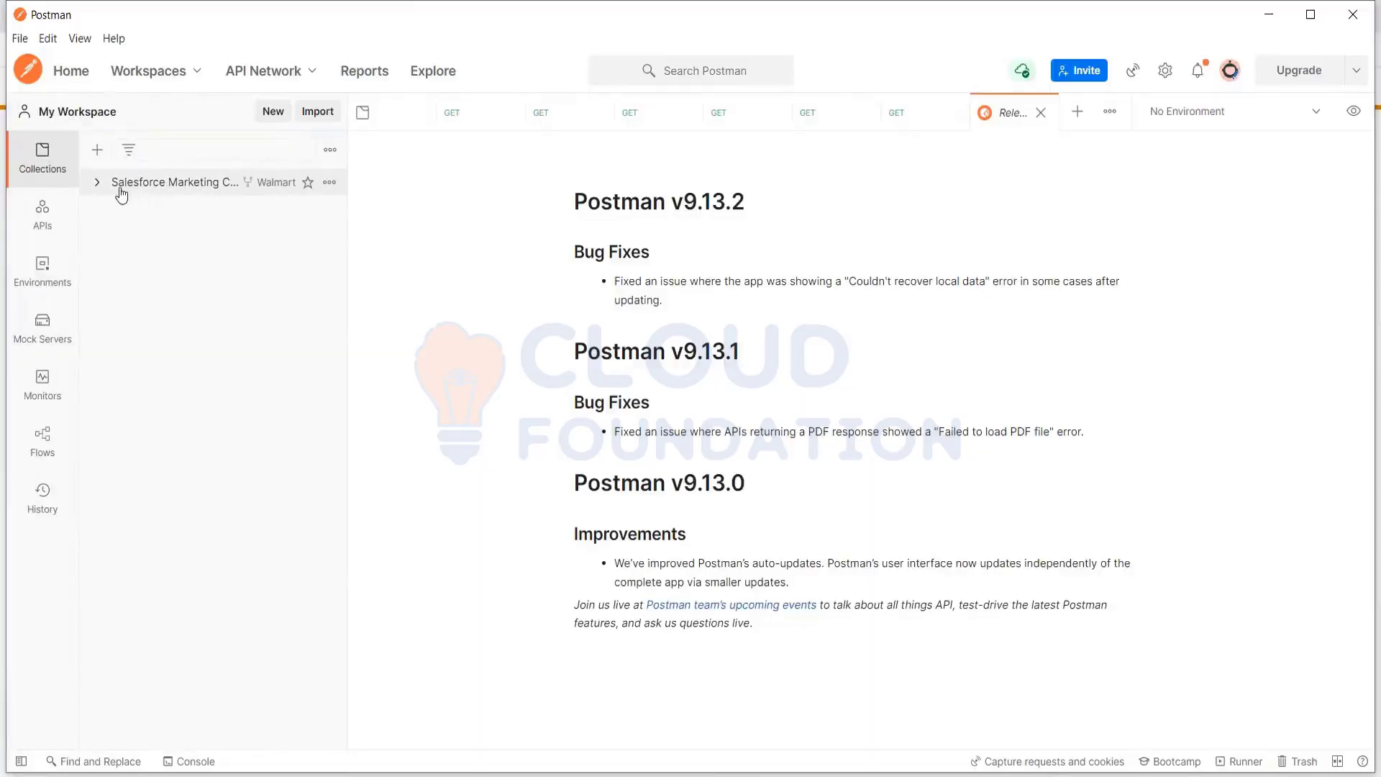
Expand the Salesforce Marketing Cloud collection through Messaging & Journeys to the REST SMS folder's requests
{"action": "left_click", "coordinate": [97, 187]}
{"action": "left_click", "coordinate": [103, 208]}
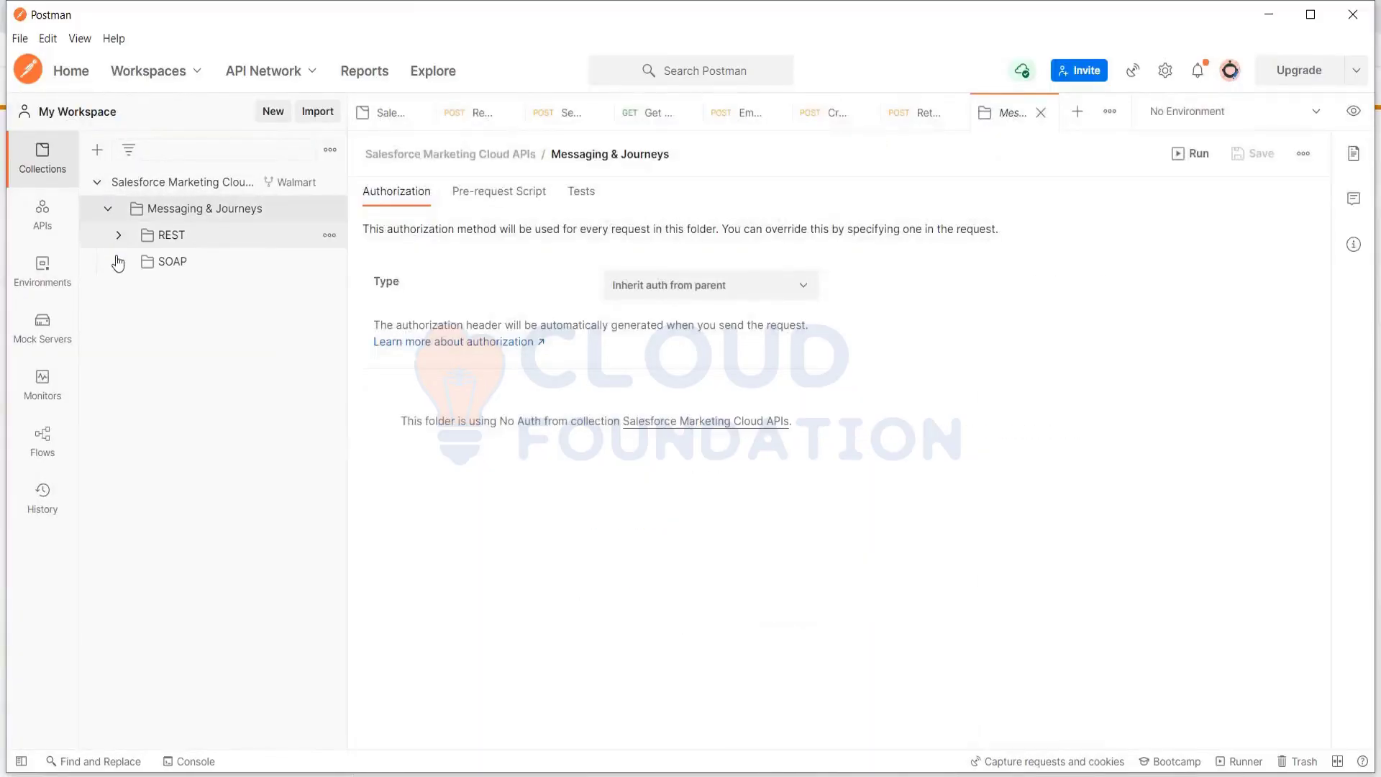
{"action": "left_click", "coordinate": [119, 262]}
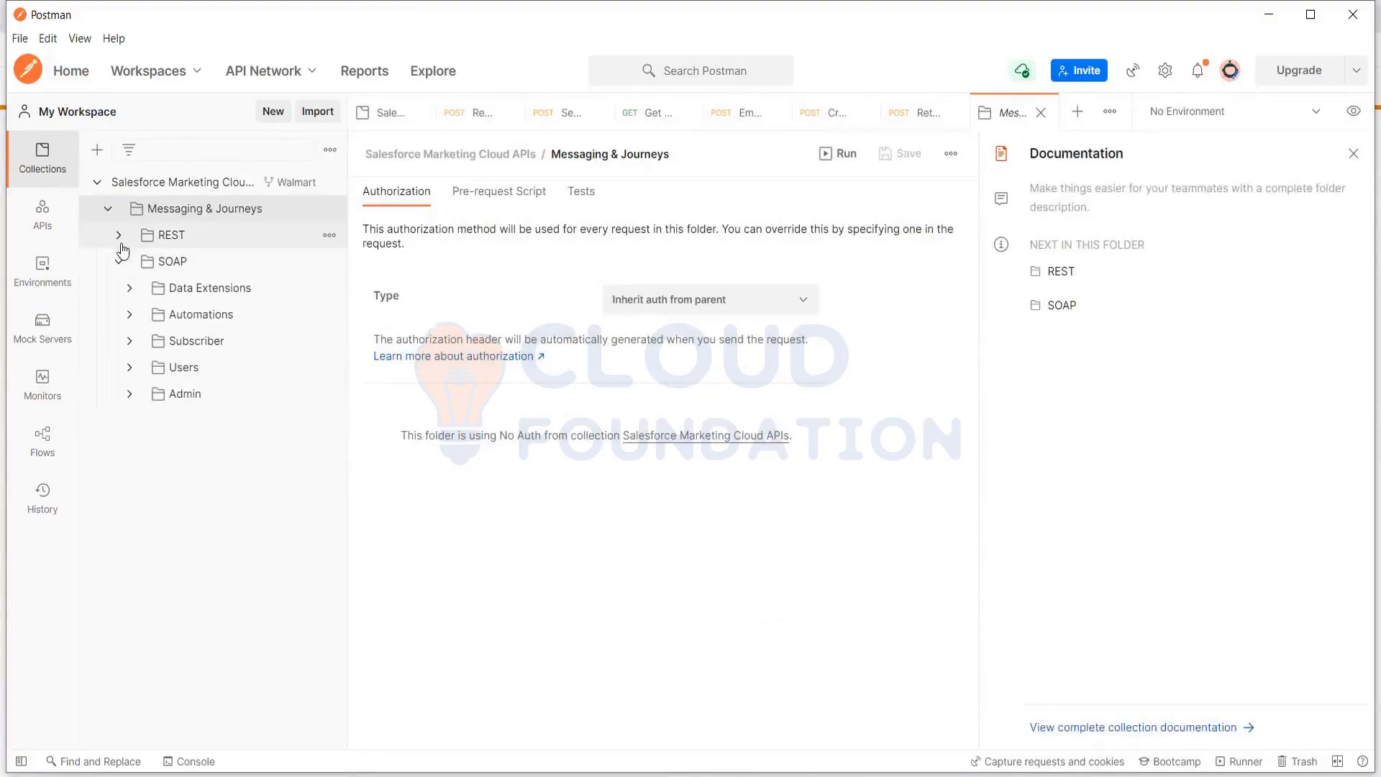
{"action": "left_click", "coordinate": [119, 237]}
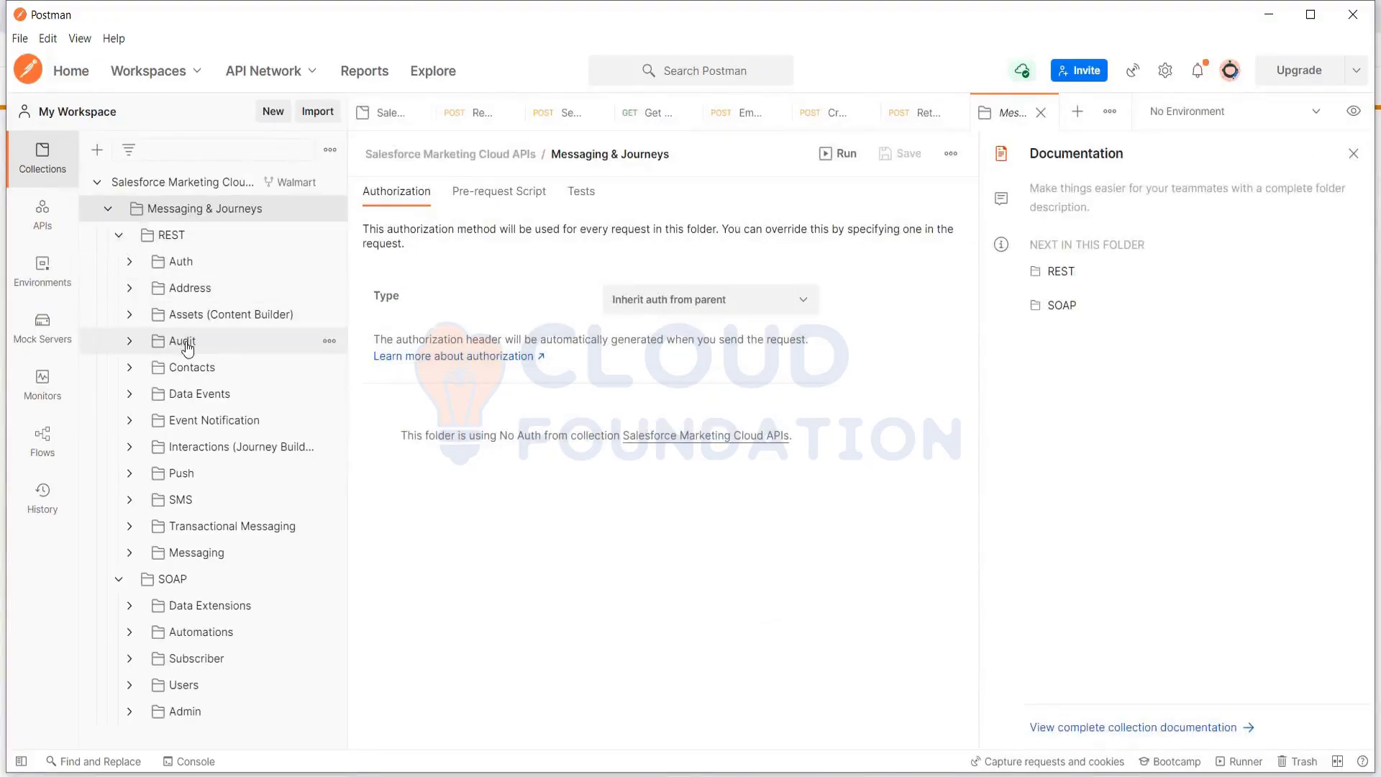
{"action": "left_click", "coordinate": [182, 497]}
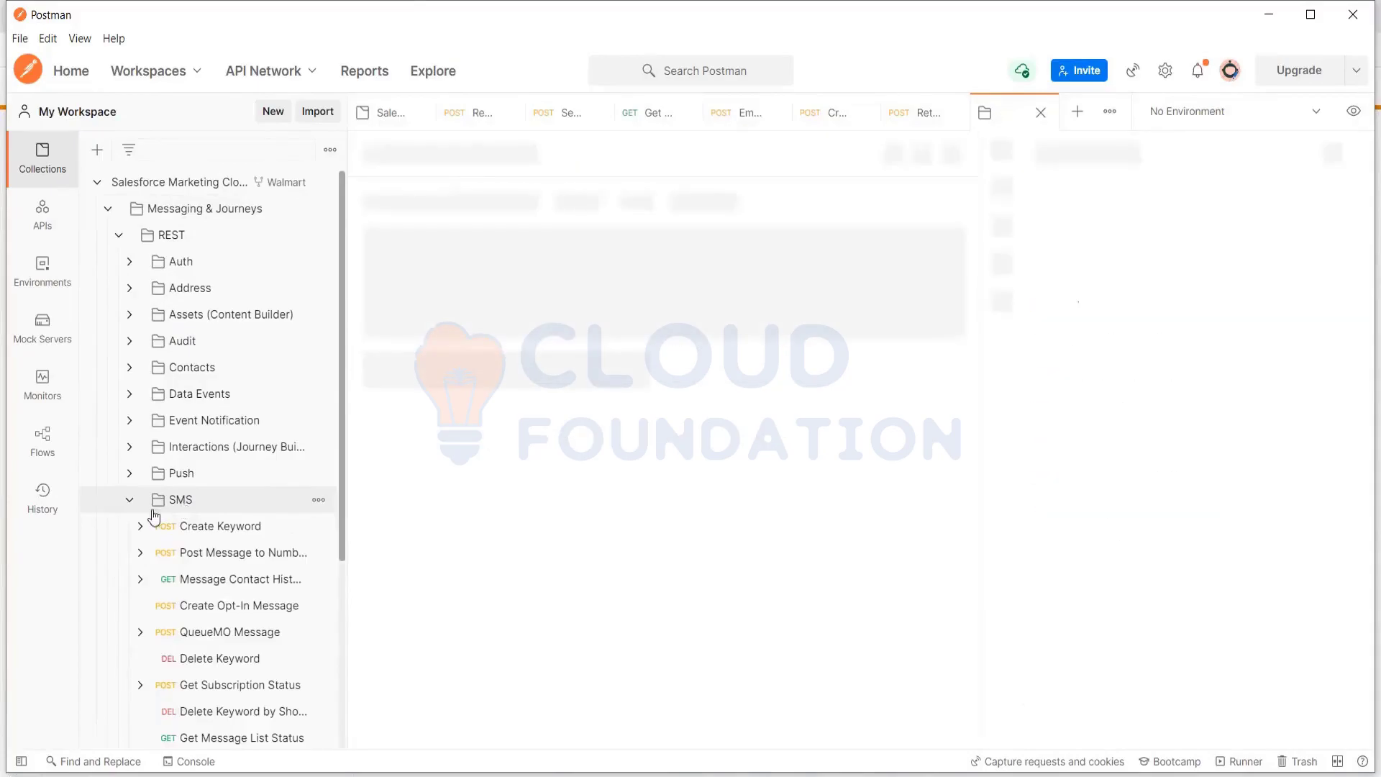
{"action": "scroll", "coordinate": [274, 569], "scroll_direction": "down", "scroll_amount": 3}
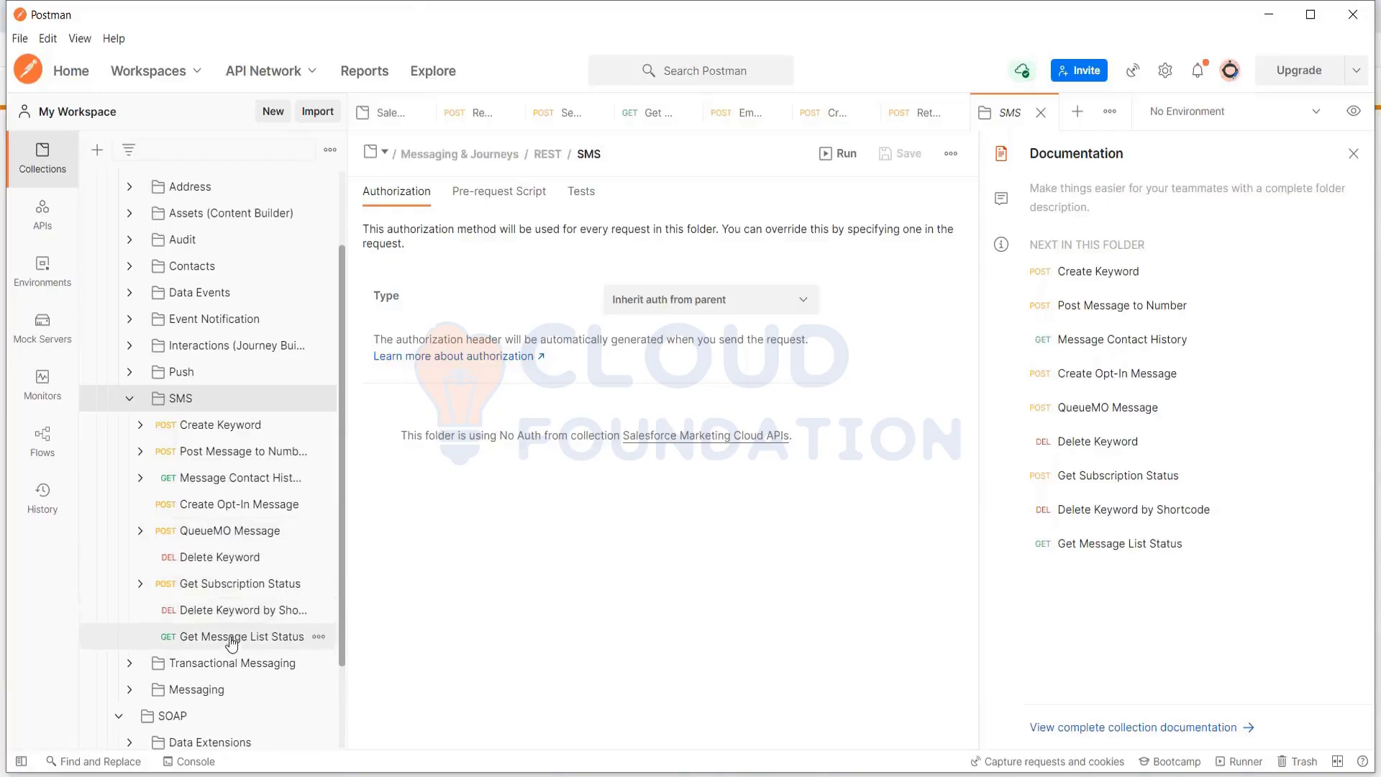
Compare the SMS and Messaging folders, leaving Messaging expanded with its requests listed
{"action": "left_click", "coordinate": [129, 398]}
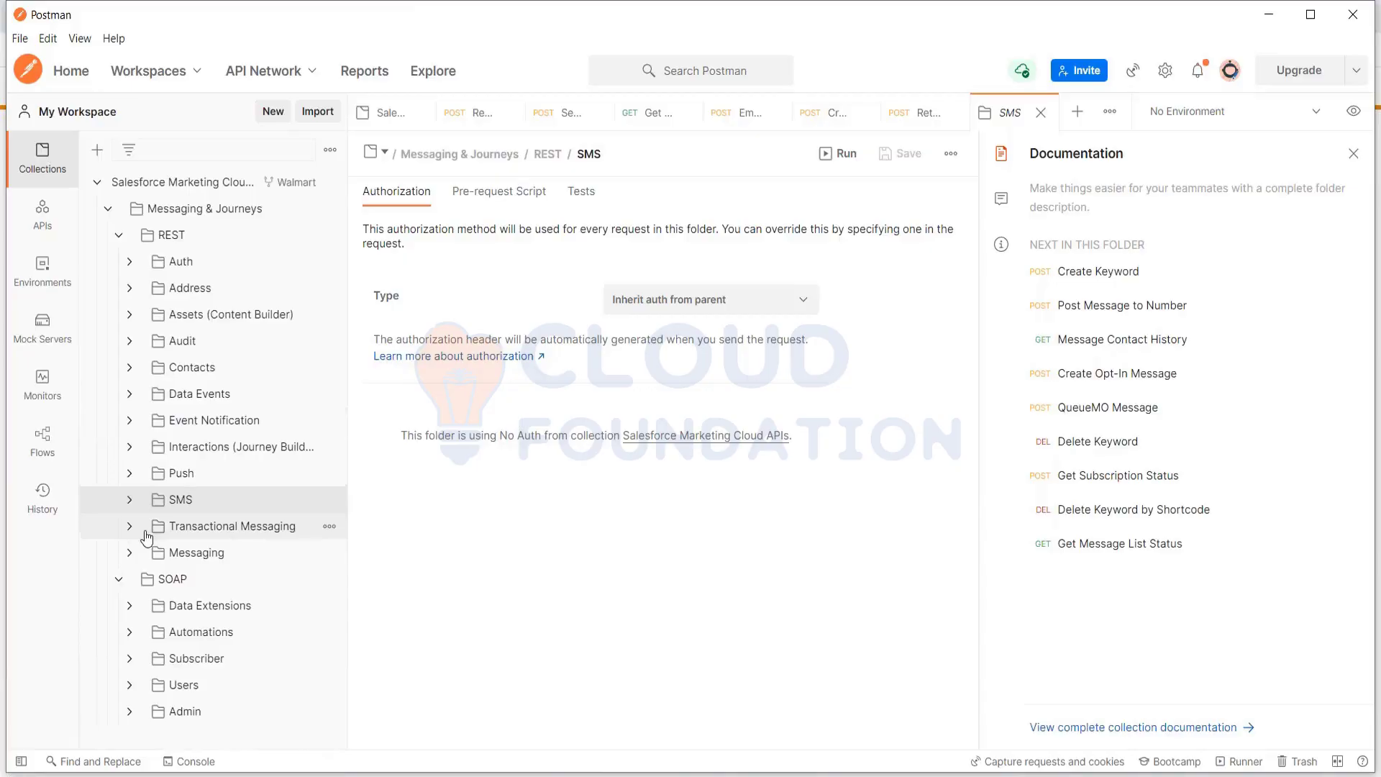
{"action": "left_click", "coordinate": [131, 553]}
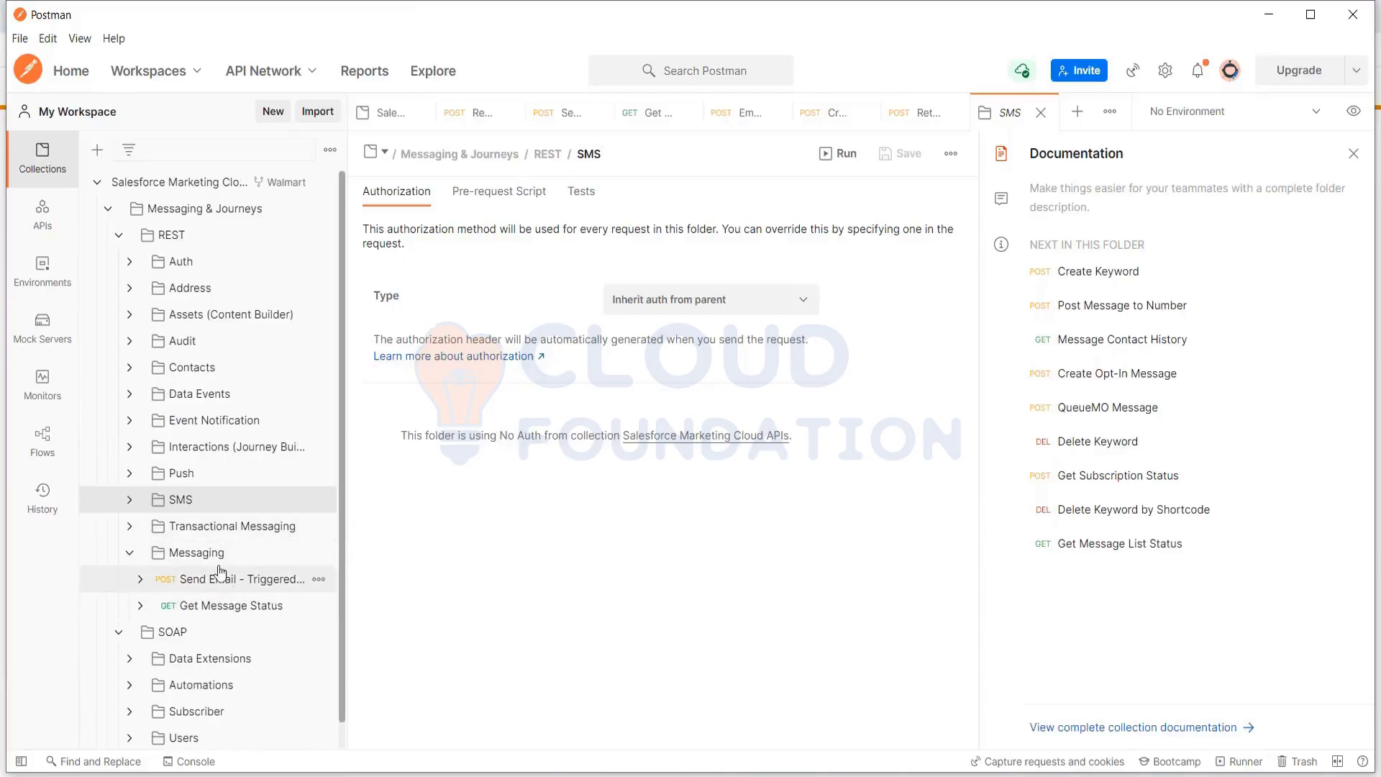
{"action": "left_click", "coordinate": [130, 552]}
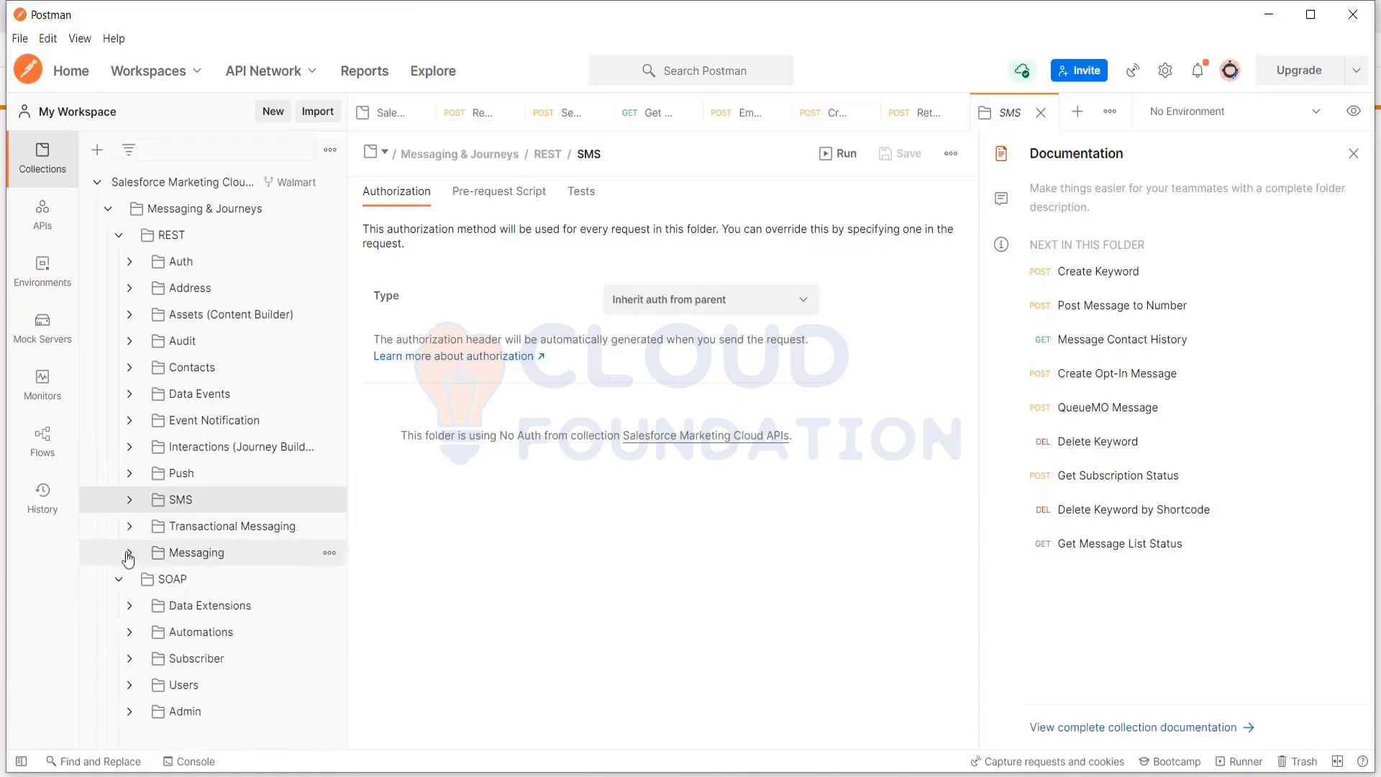
{"action": "left_click", "coordinate": [132, 505]}
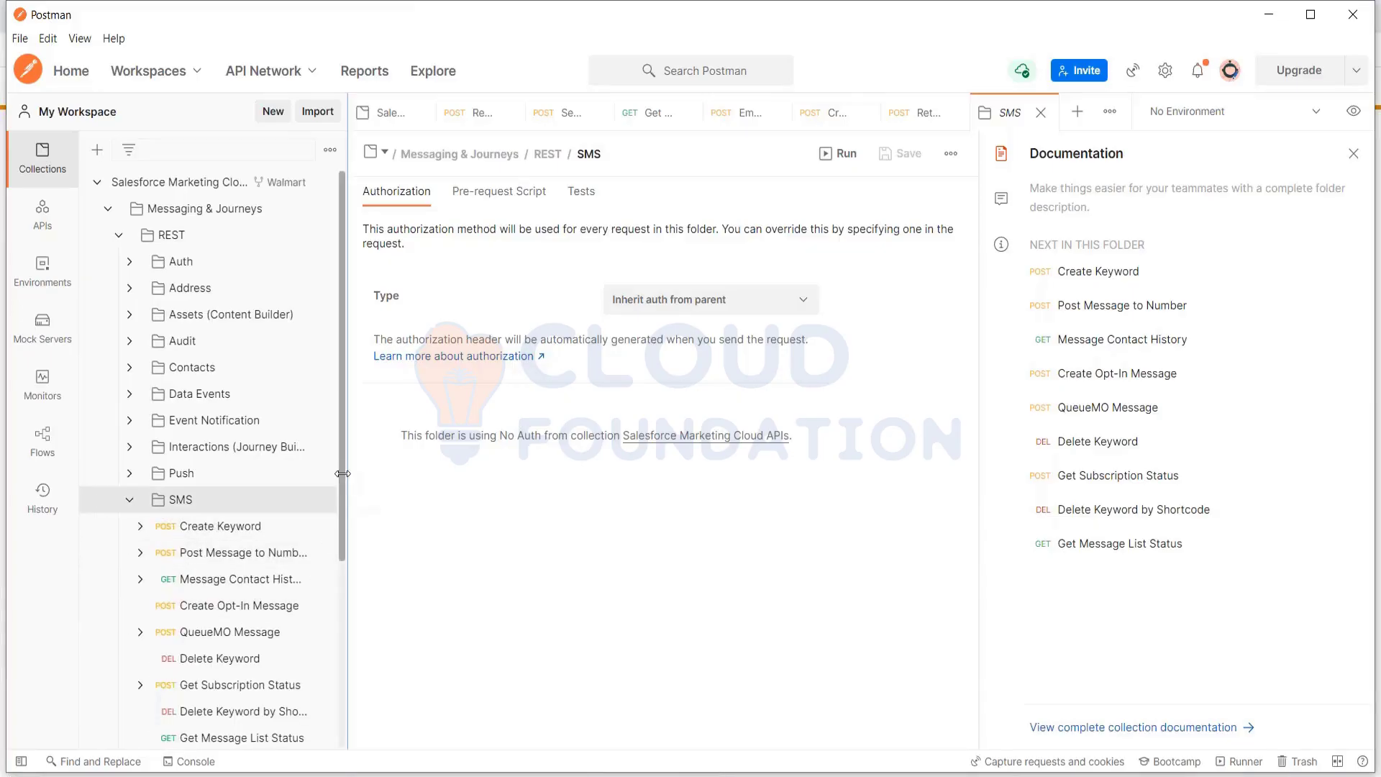
{"action": "scroll", "coordinate": [343, 499], "scroll_direction": "down", "scroll_amount": 1}
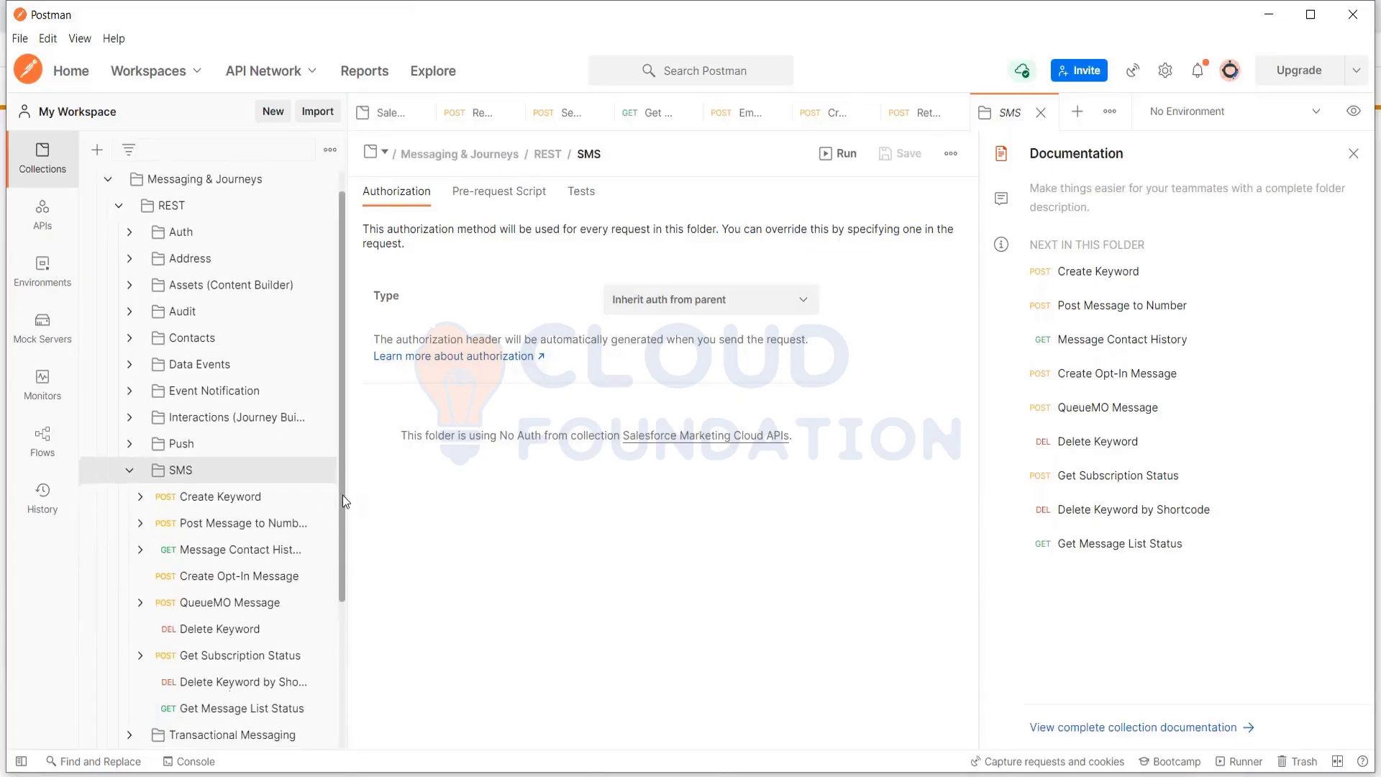
{"action": "left_click", "coordinate": [126, 471]}
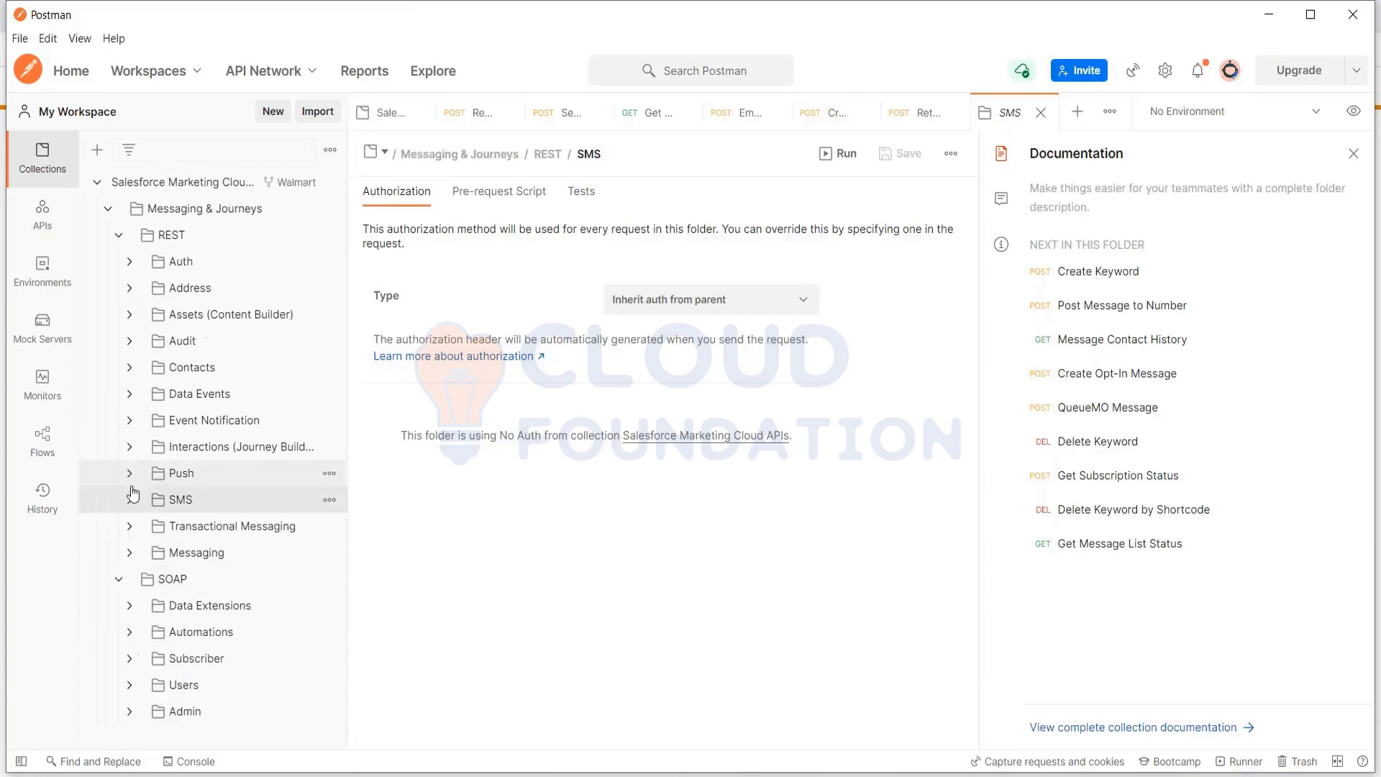
{"action": "left_click", "coordinate": [130, 553]}
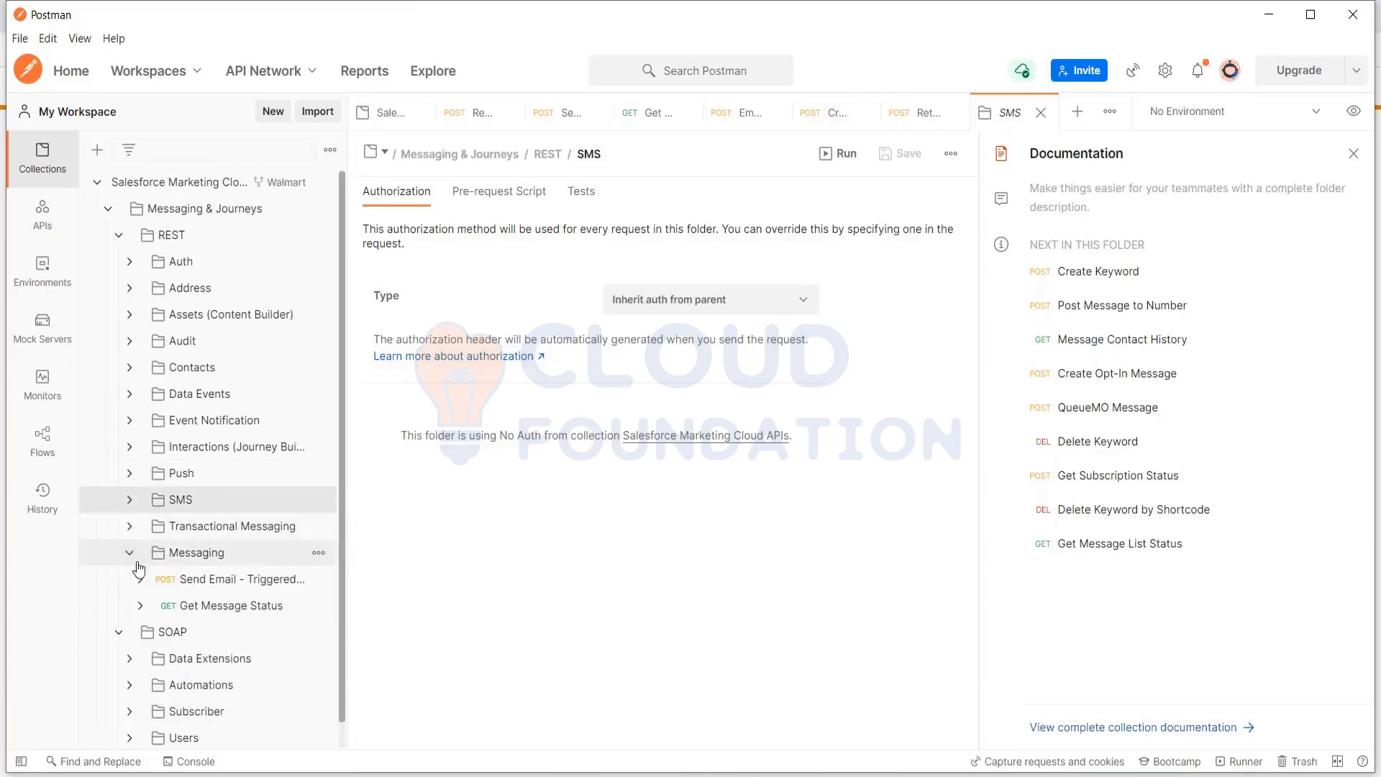
Open the Send Email - Triggered Send Definition request and highlight lines 3–8 of its JSON body
{"action": "left_click", "coordinate": [248, 588]}
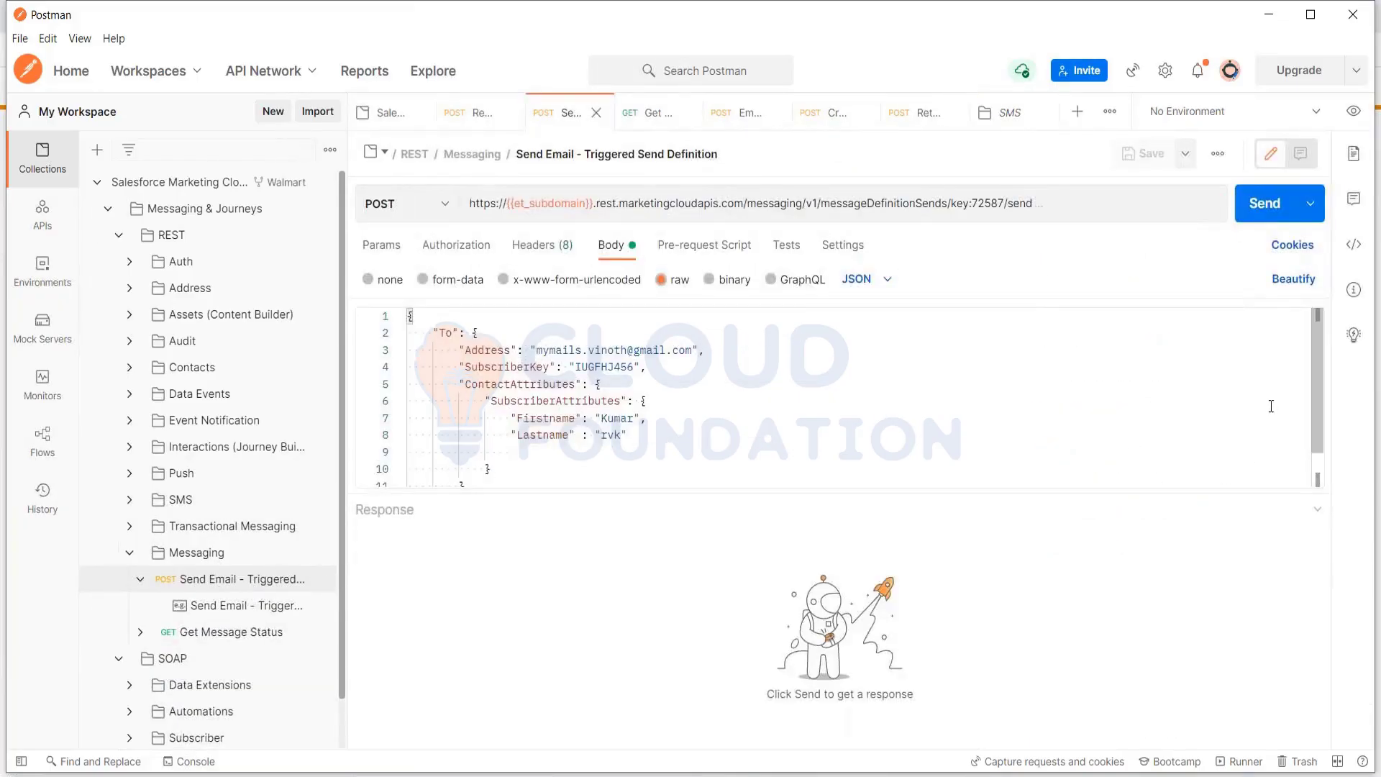
{"action": "left_click", "coordinate": [649, 434]}
{"action": "left_click_drag", "start_coordinate": [628, 435], "coordinate": [460, 350]}
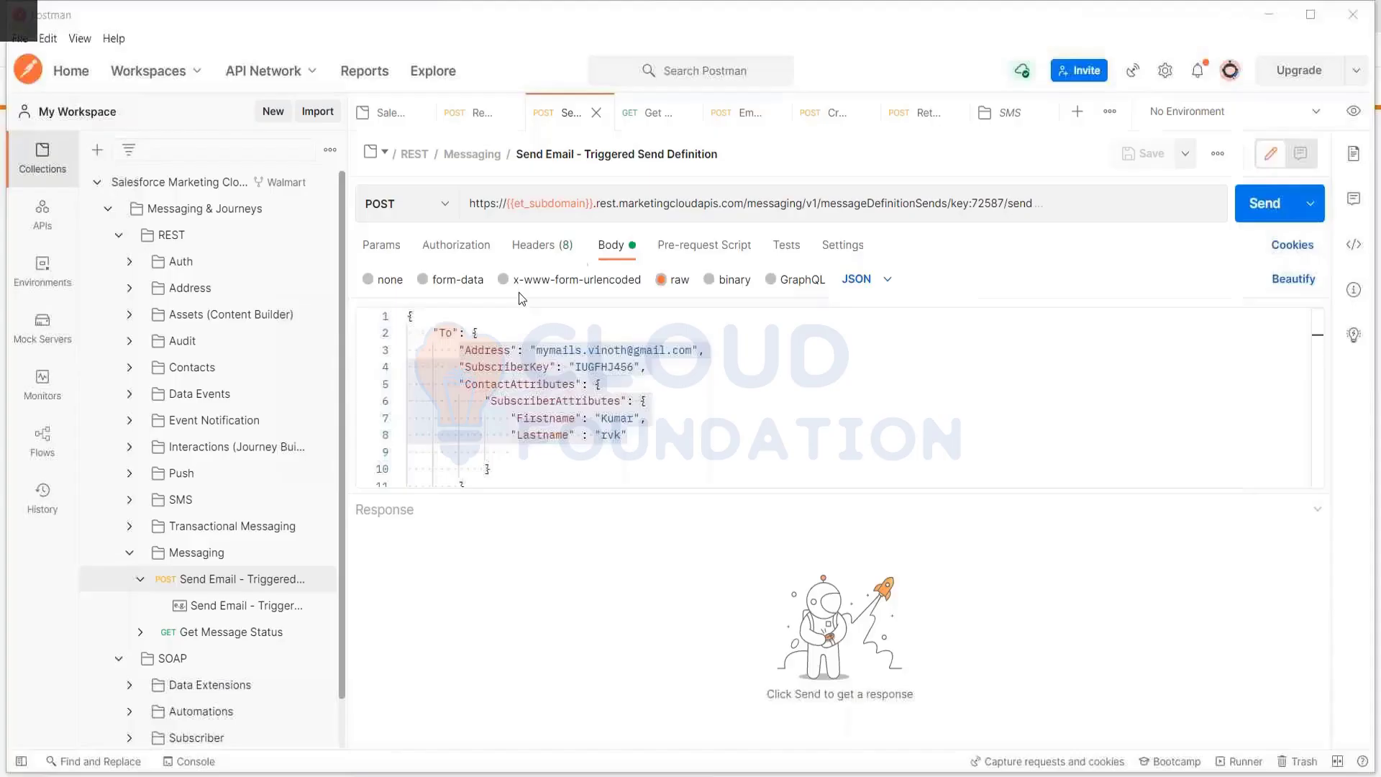
{"action": "left_click_drag", "start_coordinate": [627, 434], "coordinate": [461, 350]}
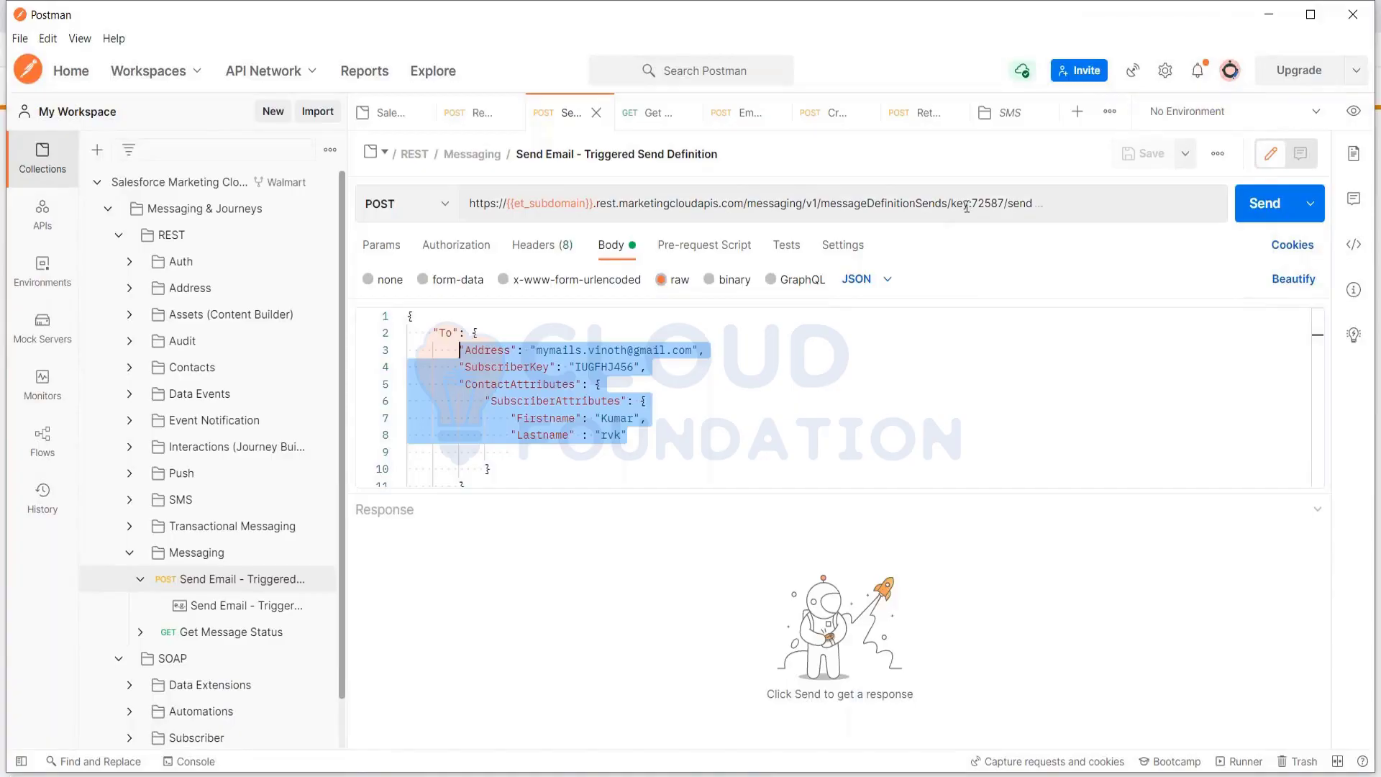
Highlight the definition key number in the request URL, then clear the selections
{"action": "left_click_drag", "start_coordinate": [968, 205], "coordinate": [1005, 210]}
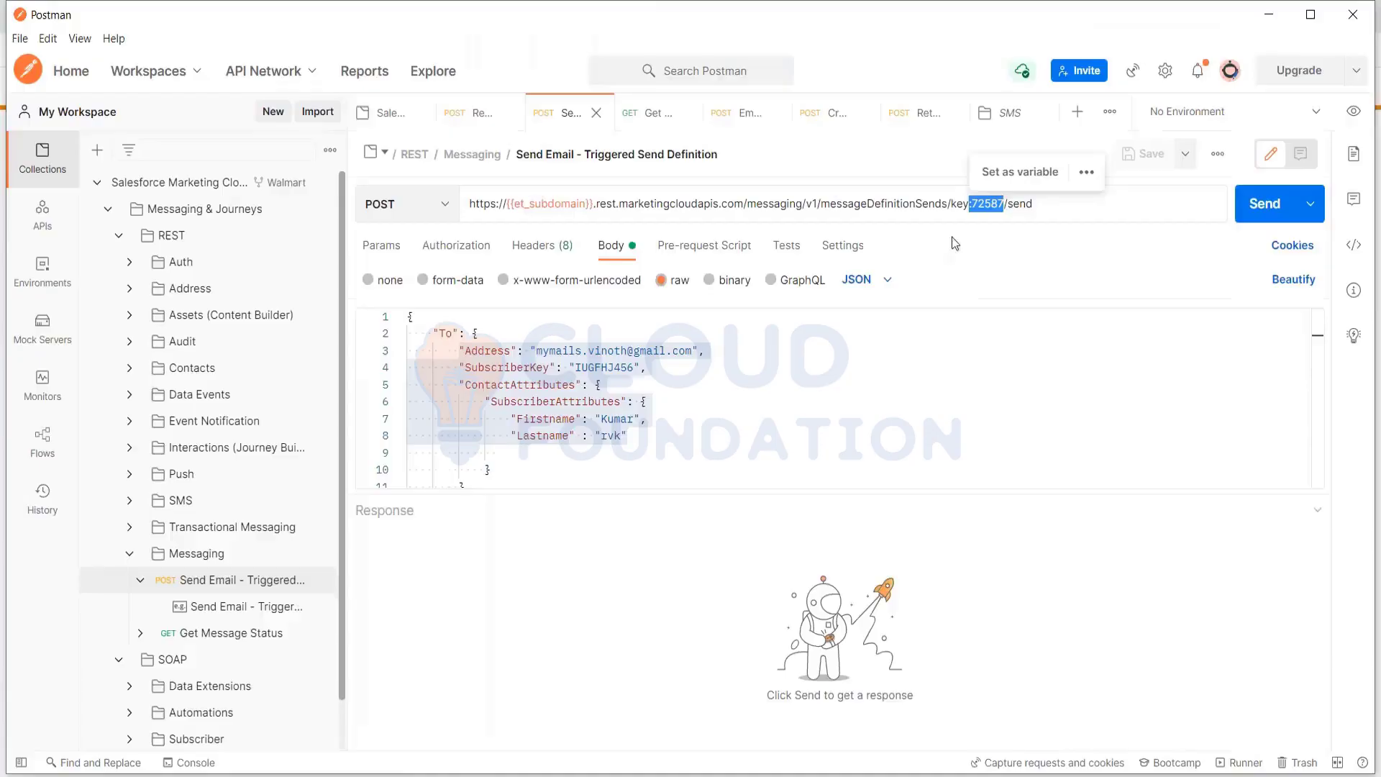
{"action": "left_click", "coordinate": [974, 203]}
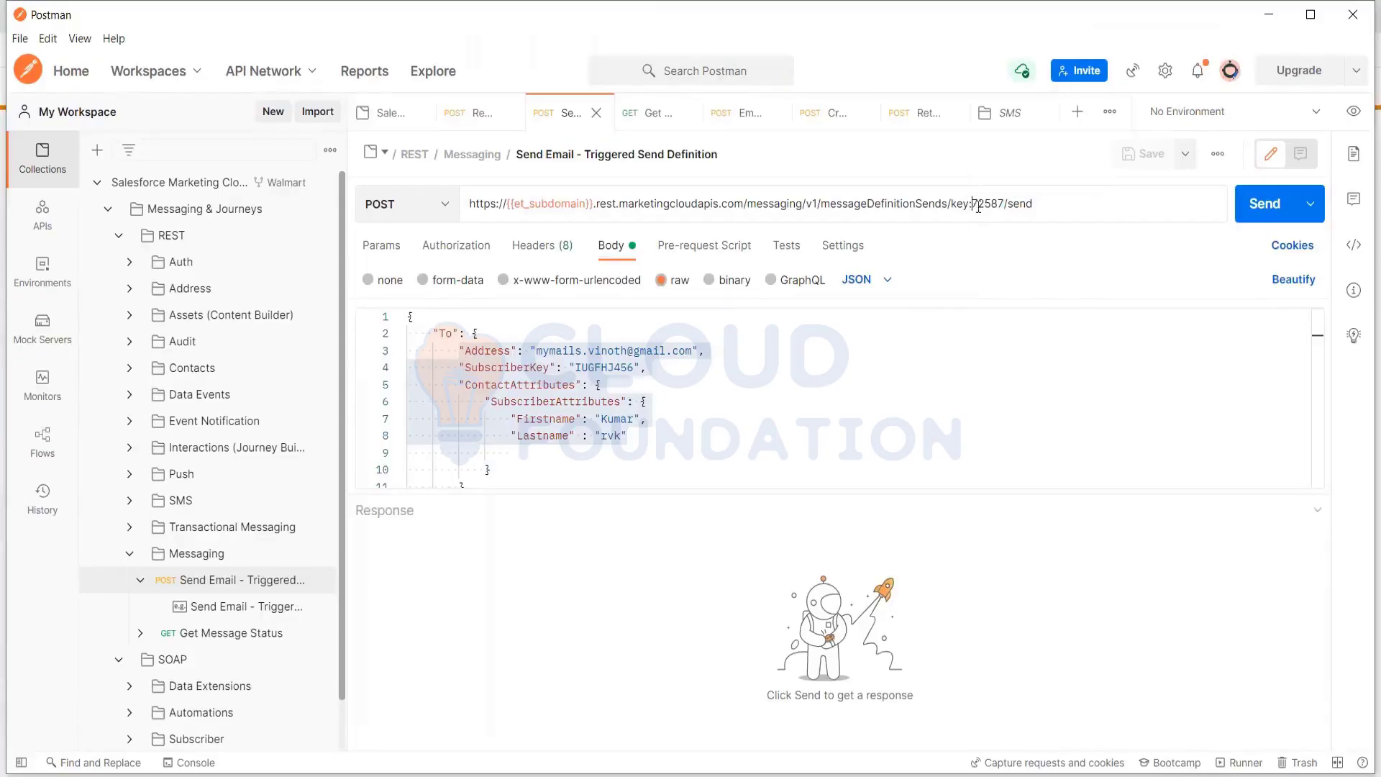
{"action": "left_click_drag", "start_coordinate": [973, 203], "coordinate": [999, 203]}
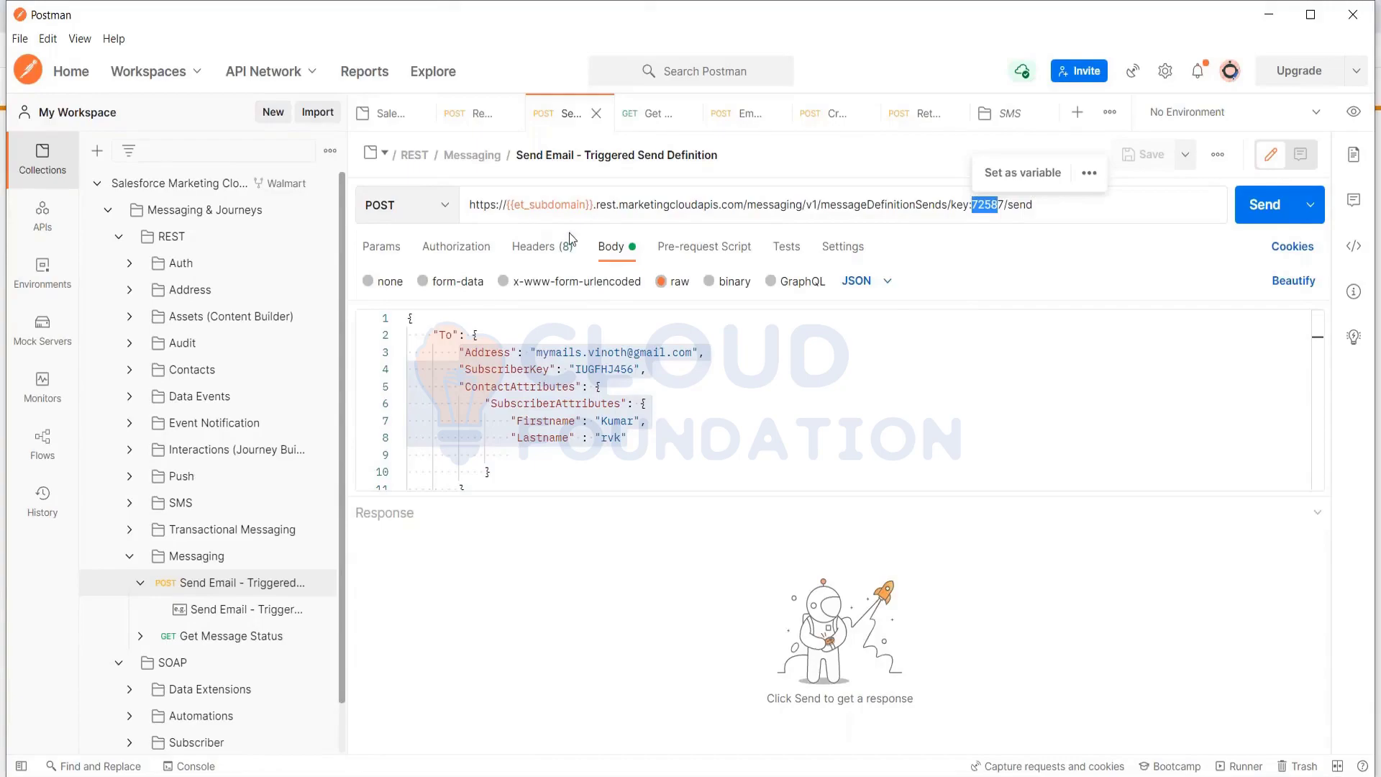
{"action": "left_click", "coordinate": [556, 479]}
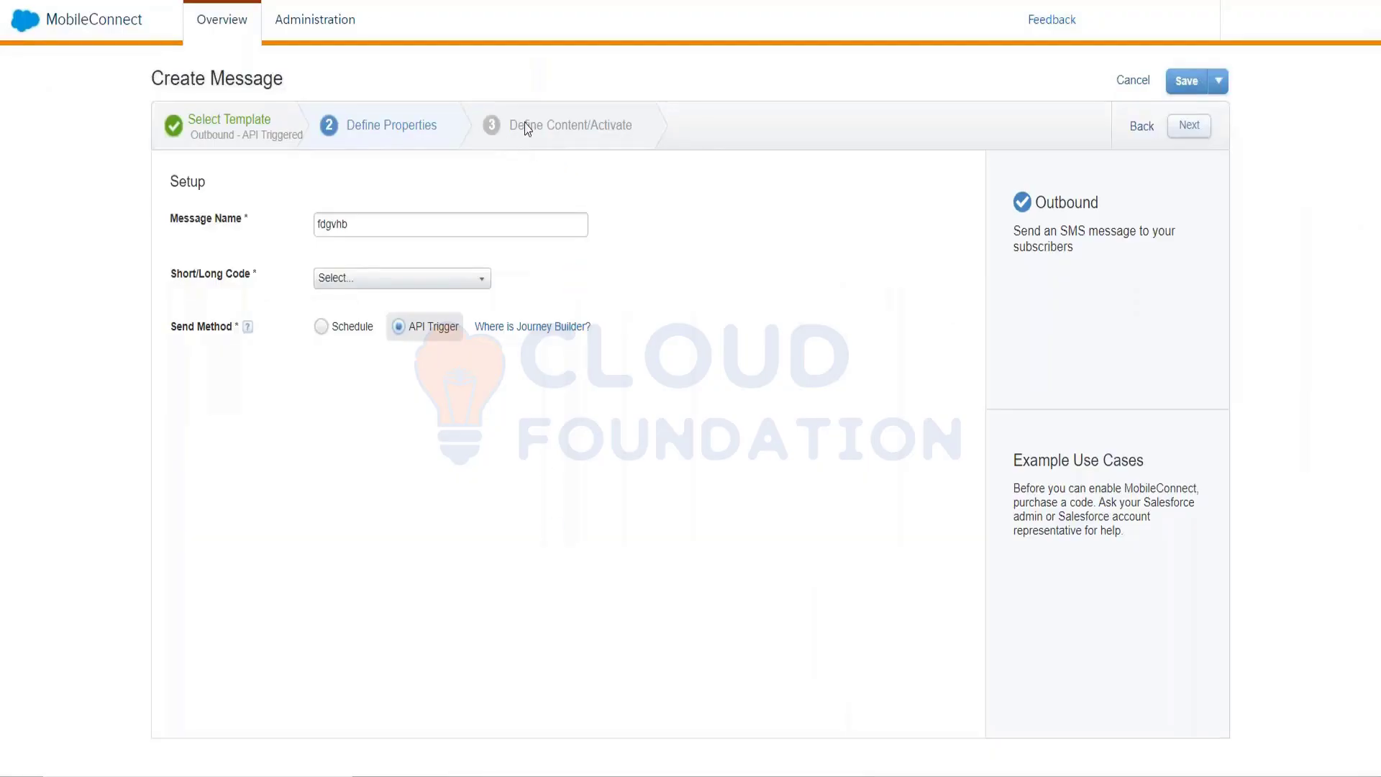
Add an SMS activity before Inbox, open its settings, and set the message back to Schedule
{"action": "left_click", "coordinate": [365, 289]}
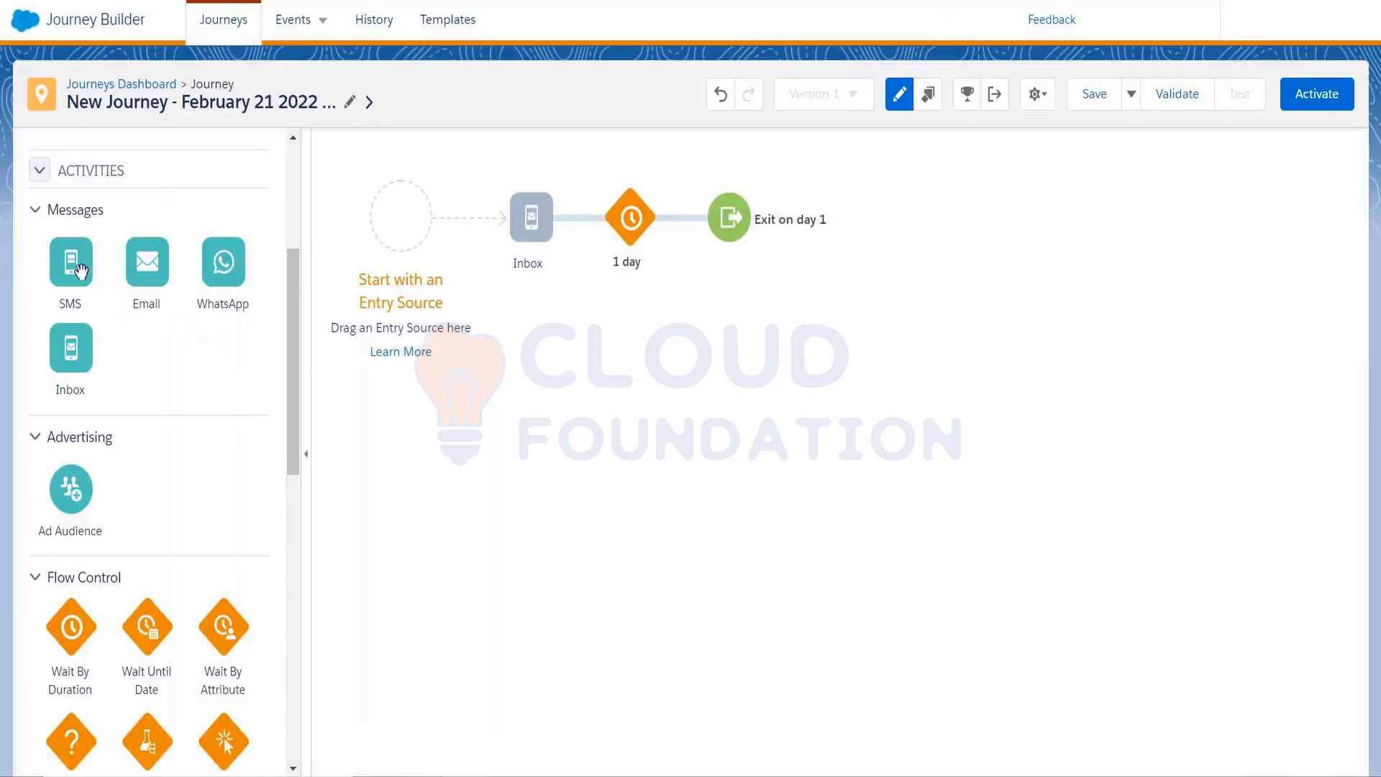
{"action": "left_click_drag", "start_coordinate": [81, 270], "coordinate": [530, 229]}
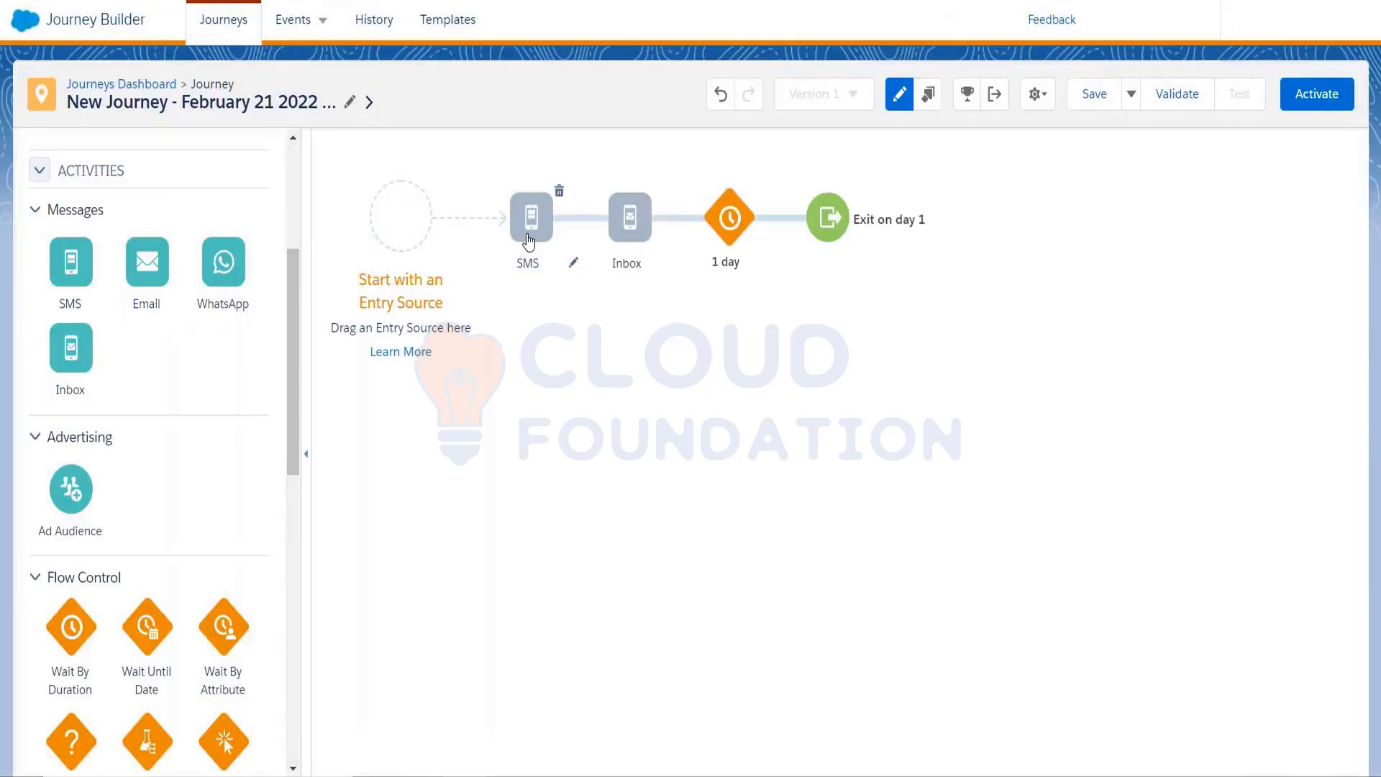
{"action": "left_click", "coordinate": [529, 235]}
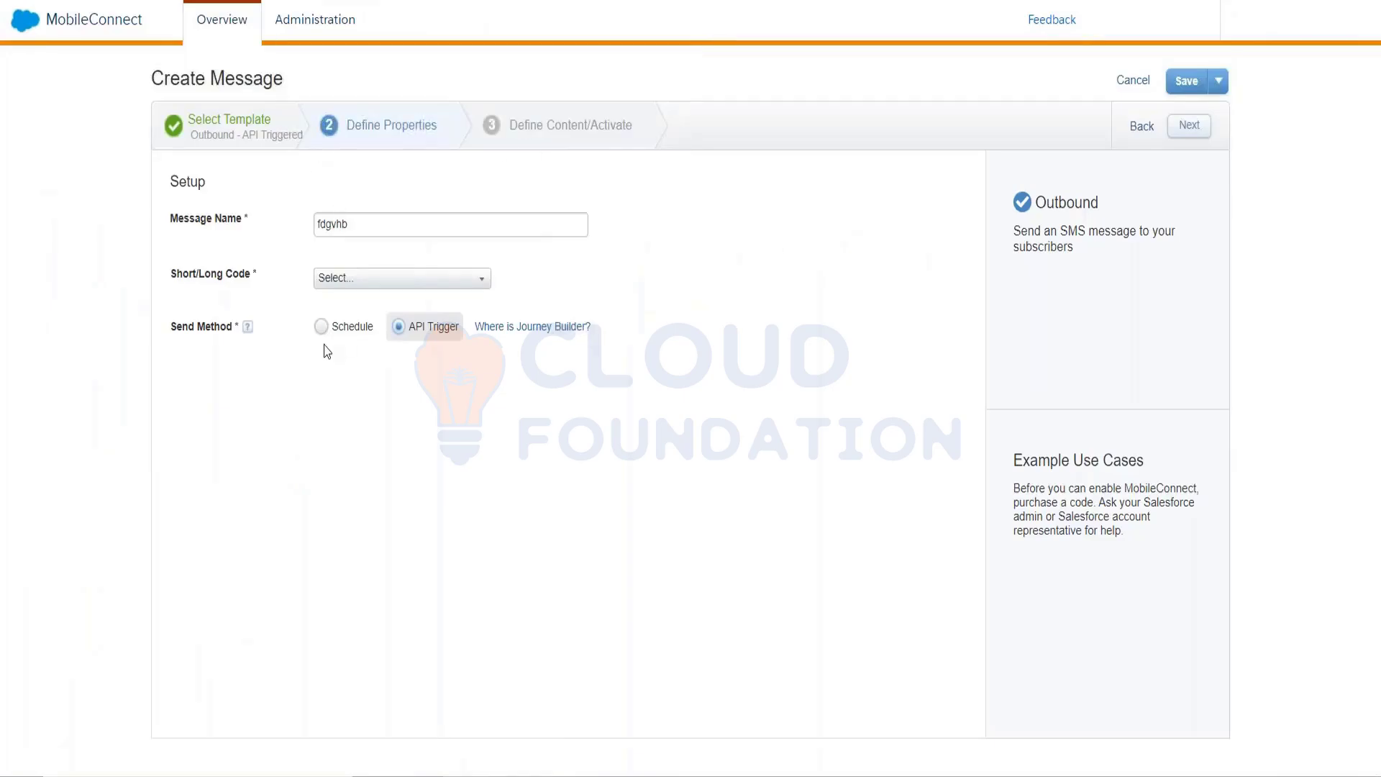
{"action": "left_click", "coordinate": [327, 336]}
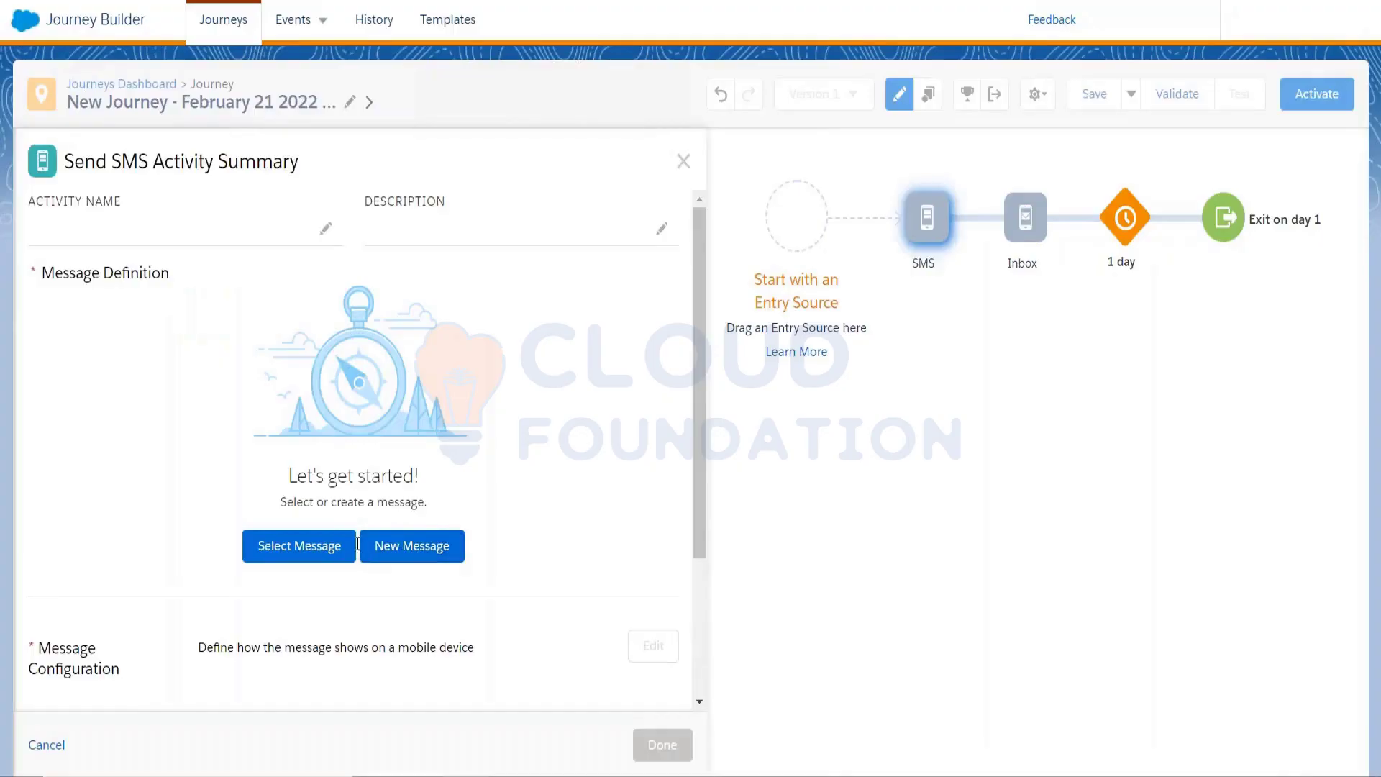
Create a new SMS message with the text 'Thanks for showing interest!'
{"action": "left_click", "coordinate": [381, 560]}
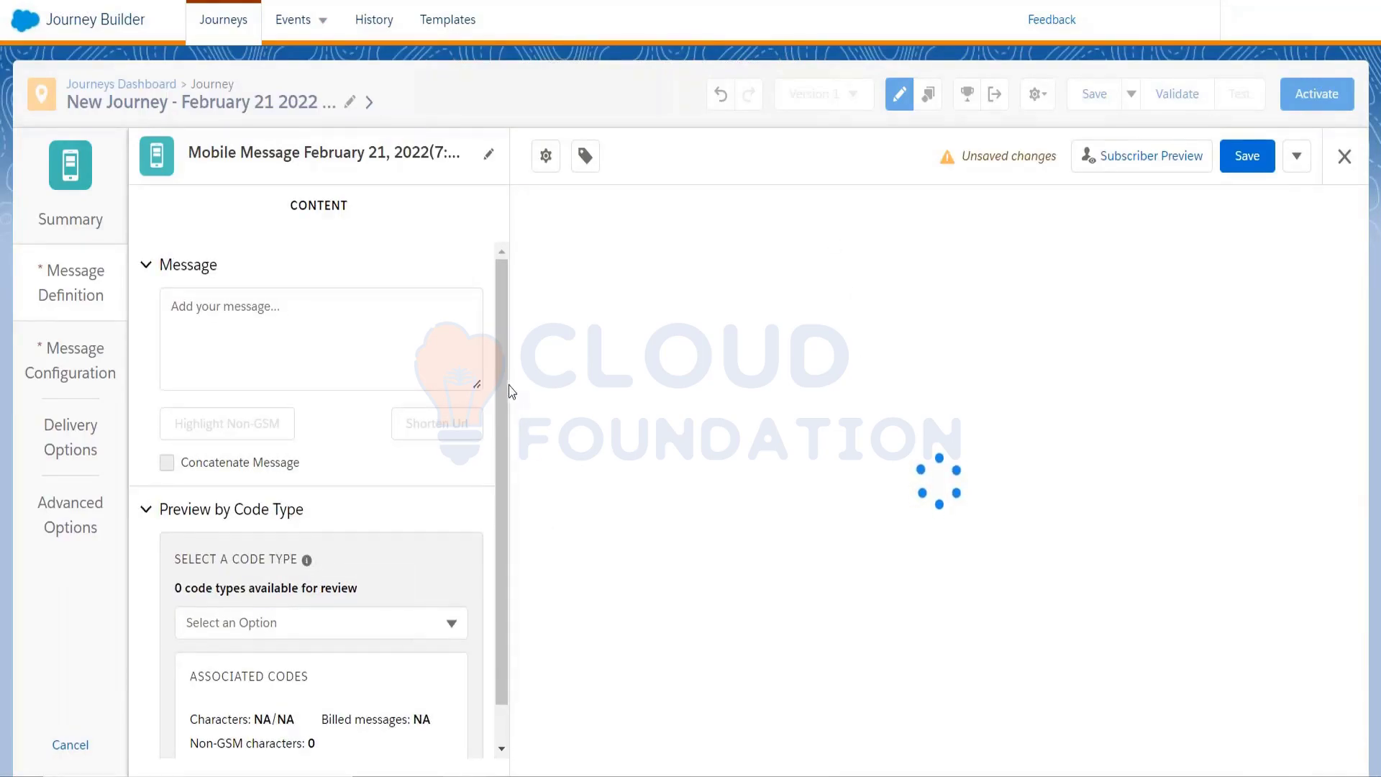
{"action": "scroll", "coordinate": [504, 386], "scroll_direction": "down", "scroll_amount": 2}
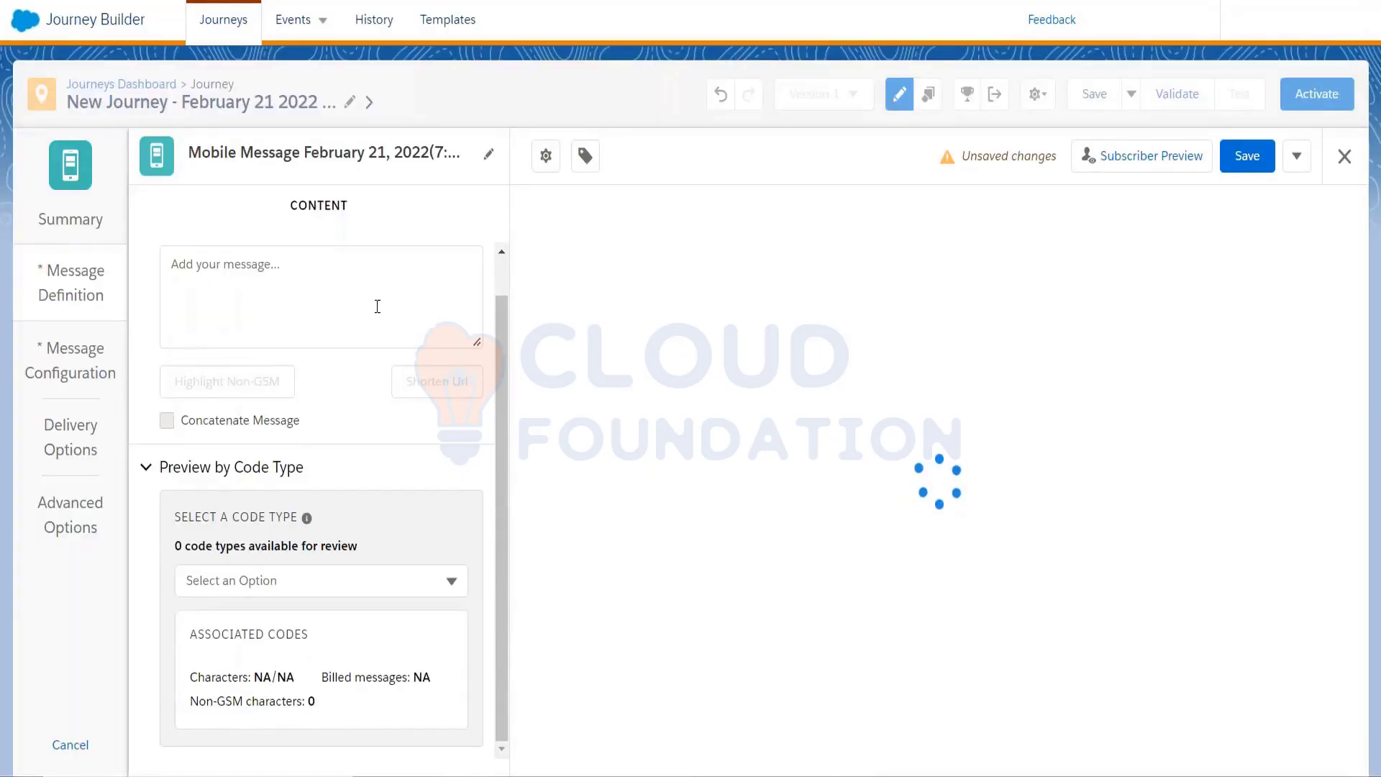
{"action": "left_click", "coordinate": [377, 306]}
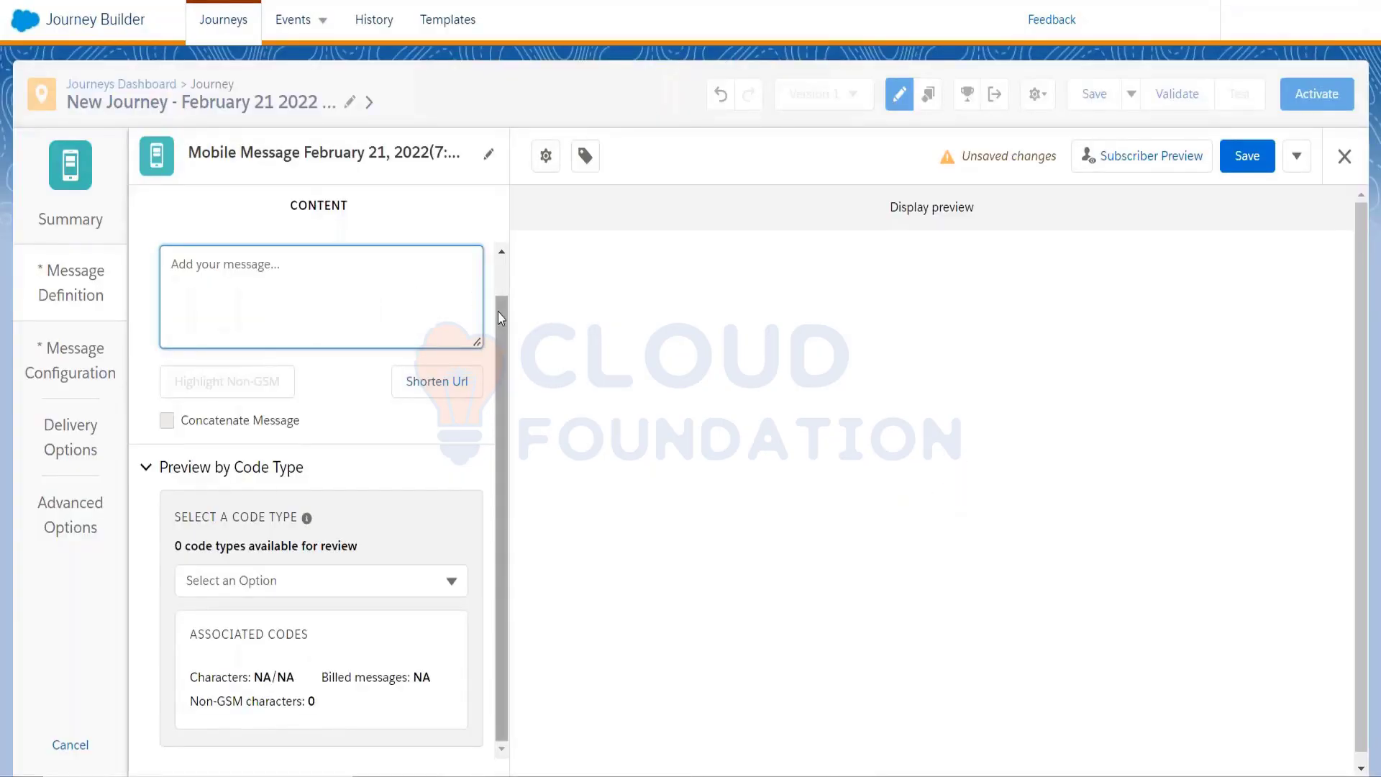
{"action": "left_click_drag", "start_coordinate": [498, 313], "coordinate": [498, 295]}
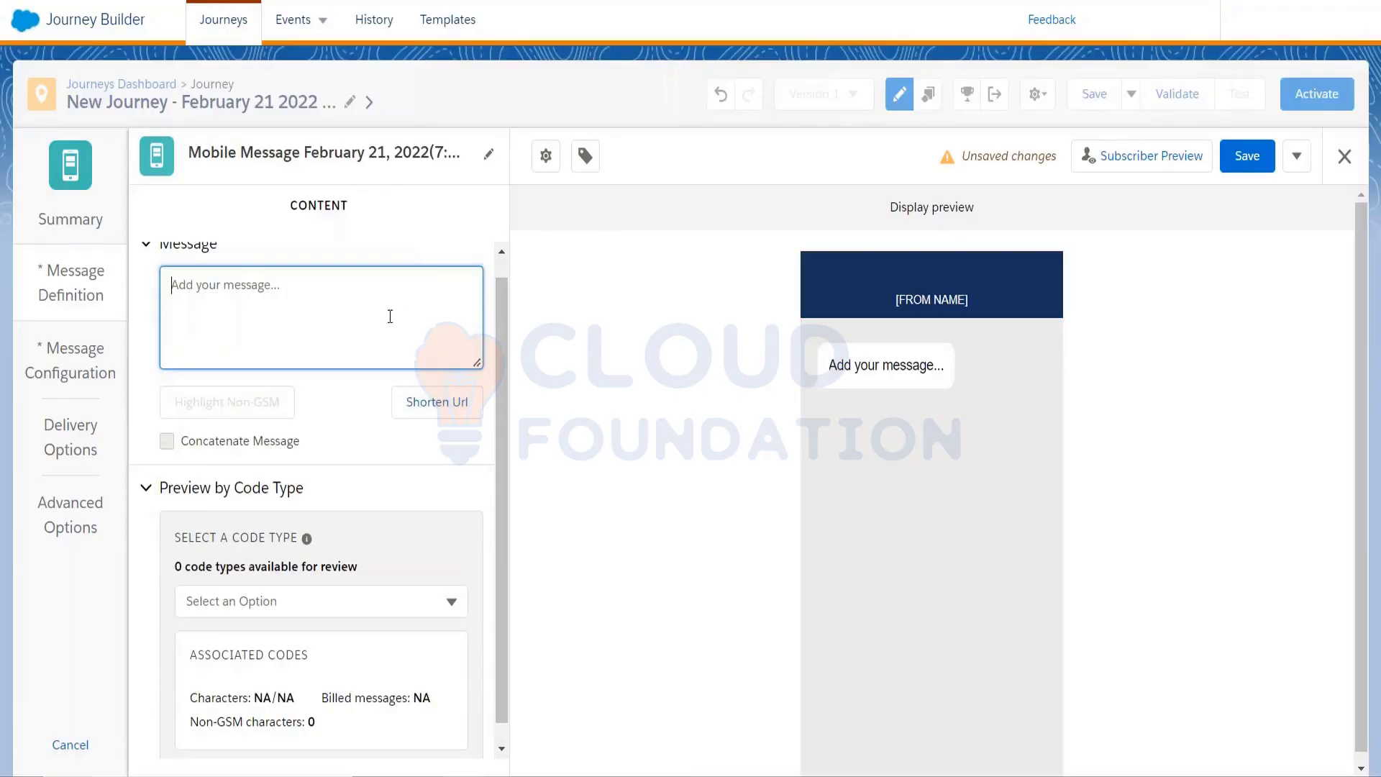
{"action": "type", "text": "Thak"}
{"action": "key", "text": "BackSpace"}
{"action": "type", "text": "n"}
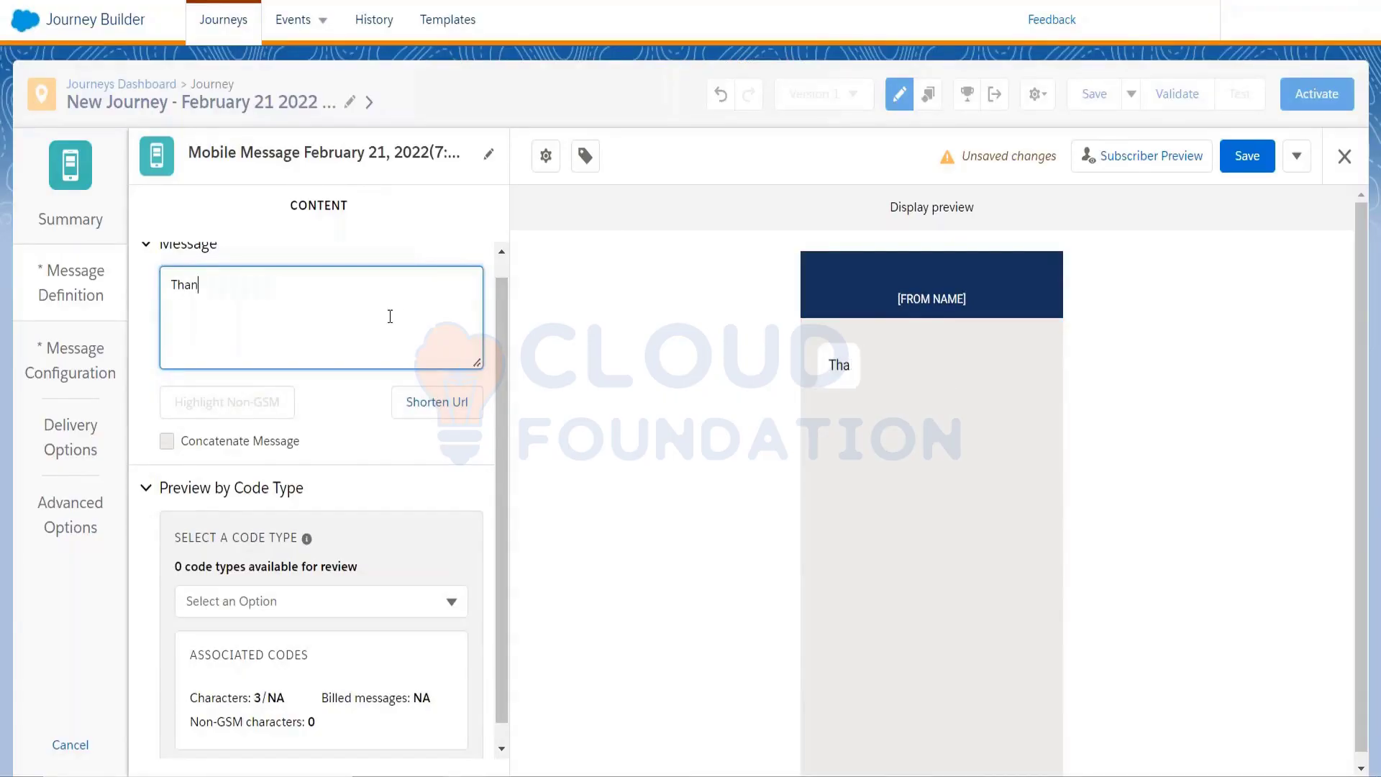
{"action": "type", "text": "ks for show"}
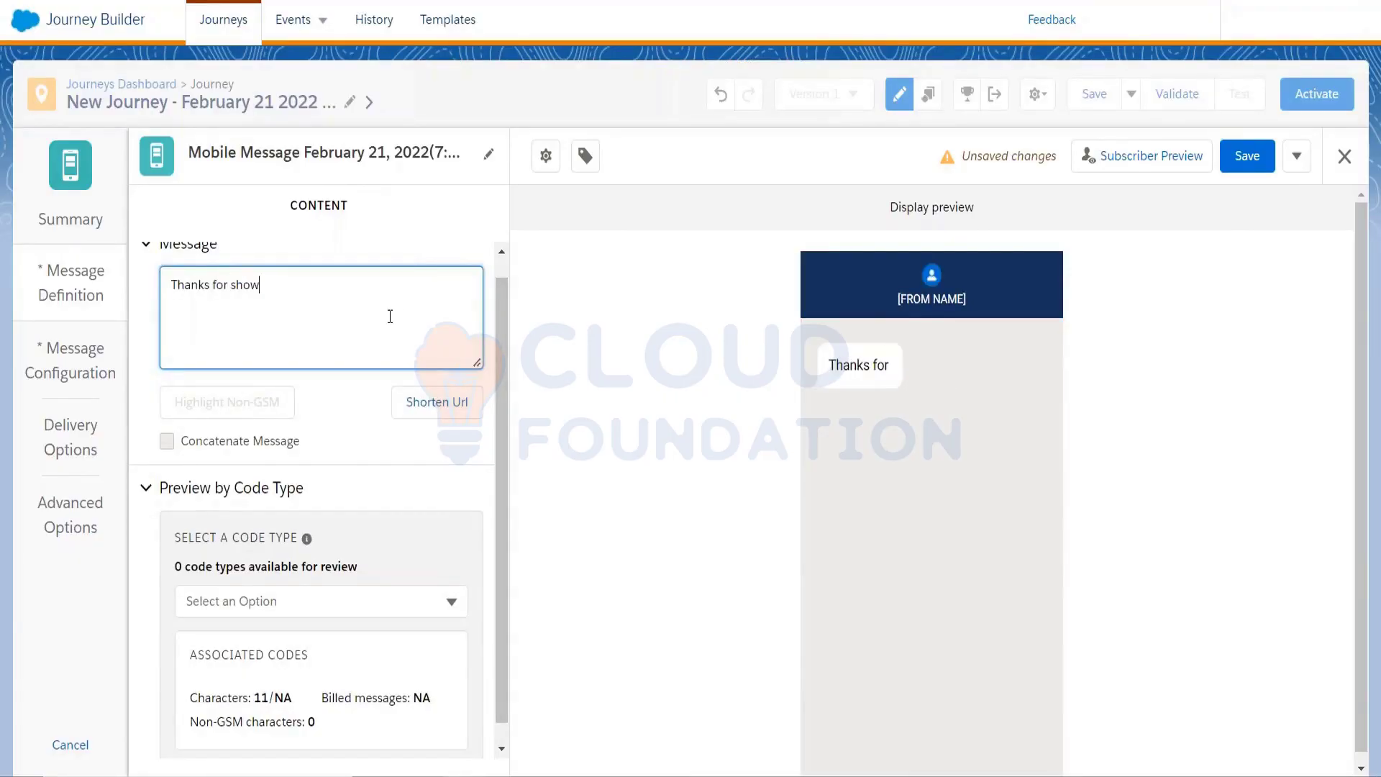
{"action": "type", "text": "ing interest!"}
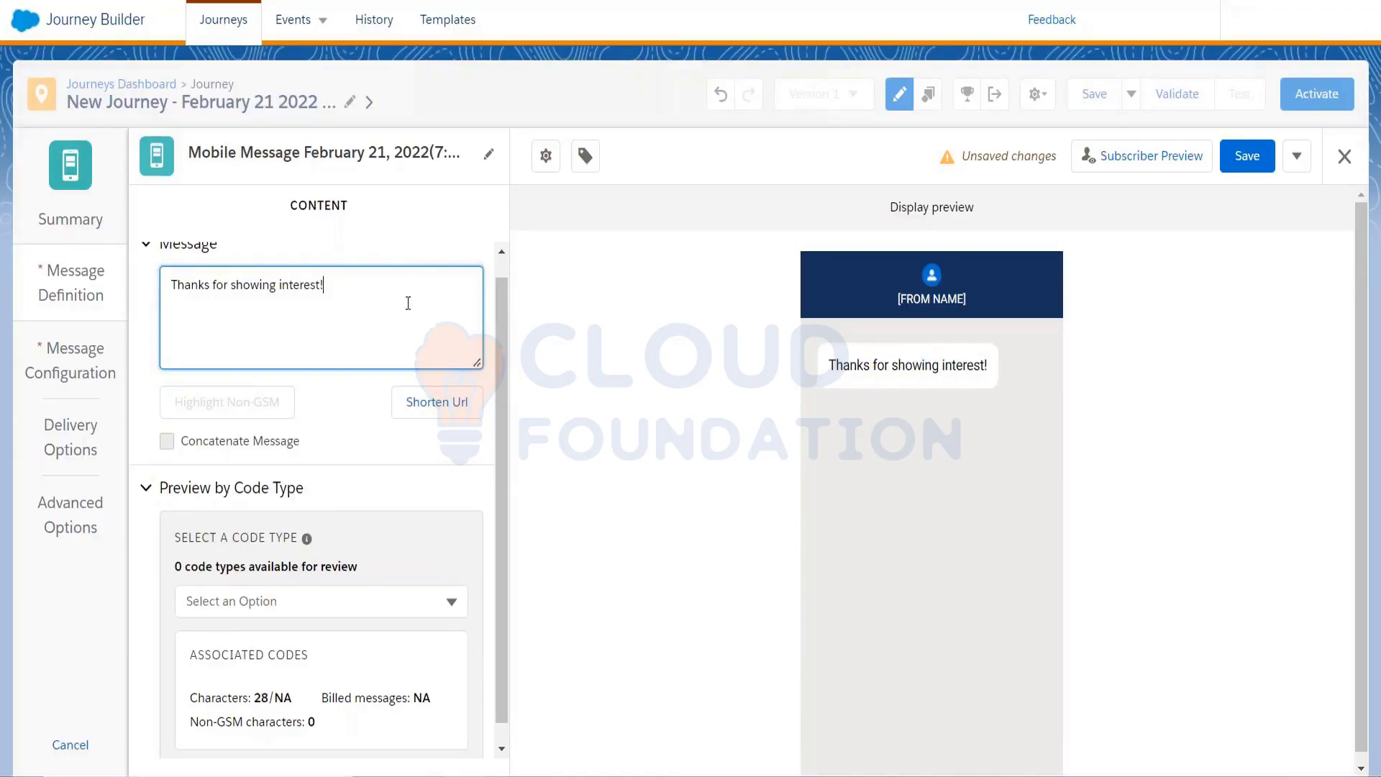
{"action": "scroll", "coordinate": [507, 401], "scroll_direction": "down", "scroll_amount": 1}
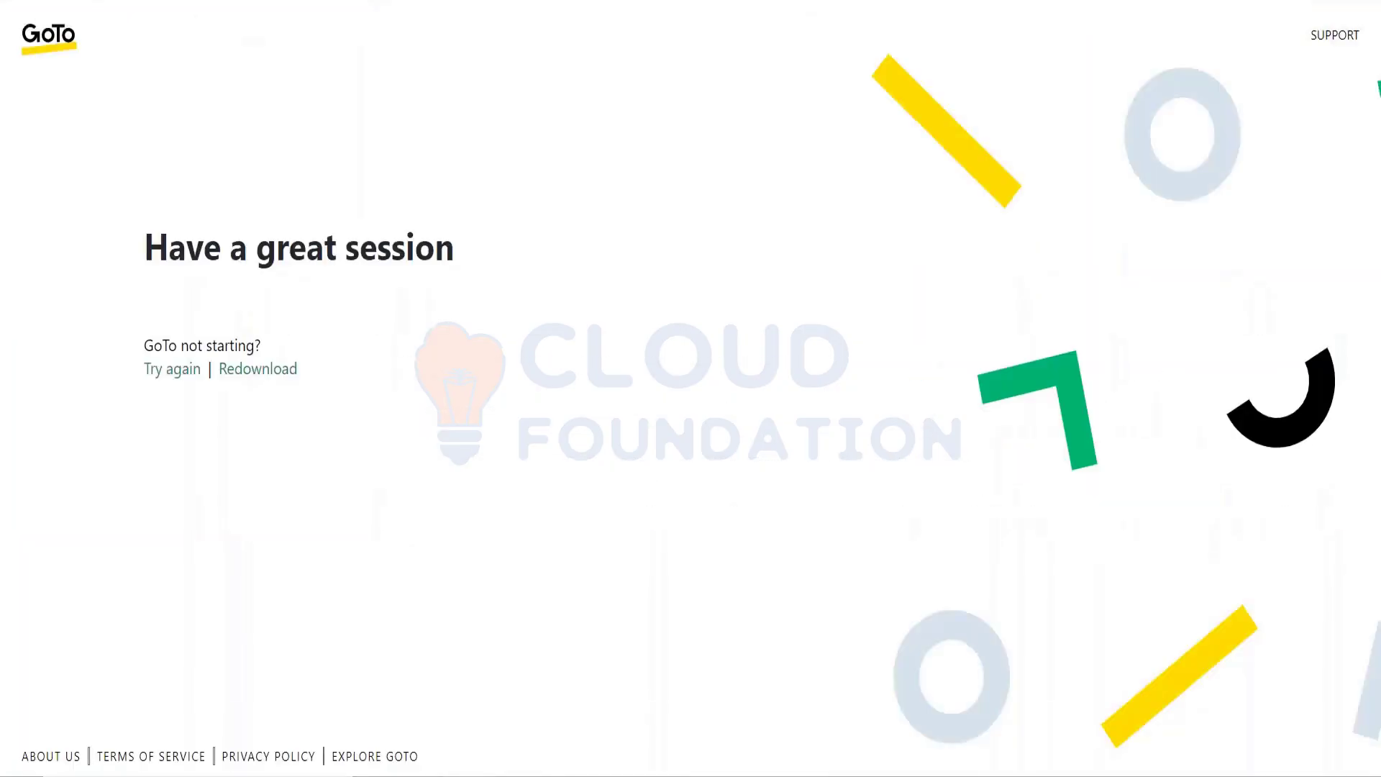
Search the web for 'bitly'
{"action": "key", "text": "ctrl+l"}
{"action": "type", "text": "bitly"}
{"action": "key", "text": "Return"}
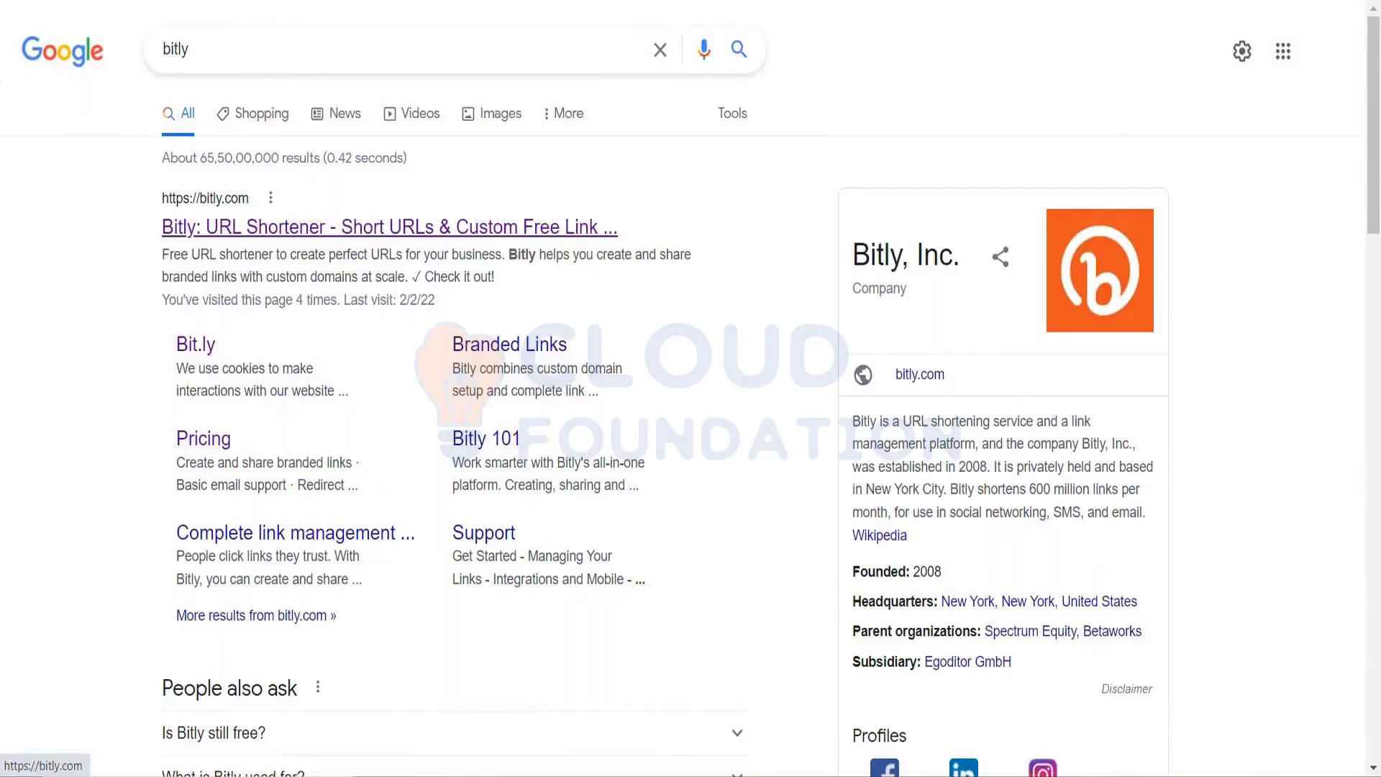
Open the 'Bitly: URL Shortener' result to reach bitly.com
{"action": "left_click", "coordinate": [468, 226]}
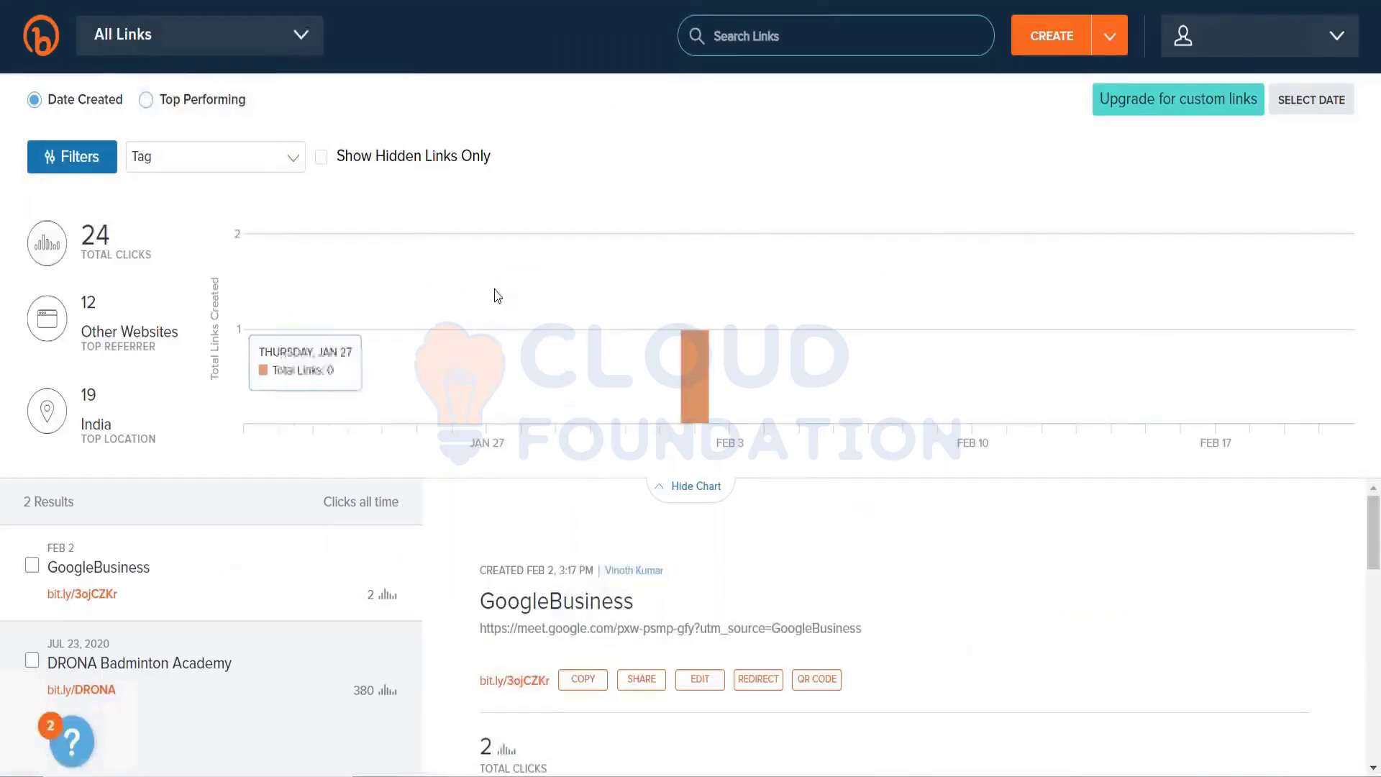
{"action": "left_click", "coordinate": [1051, 36]}
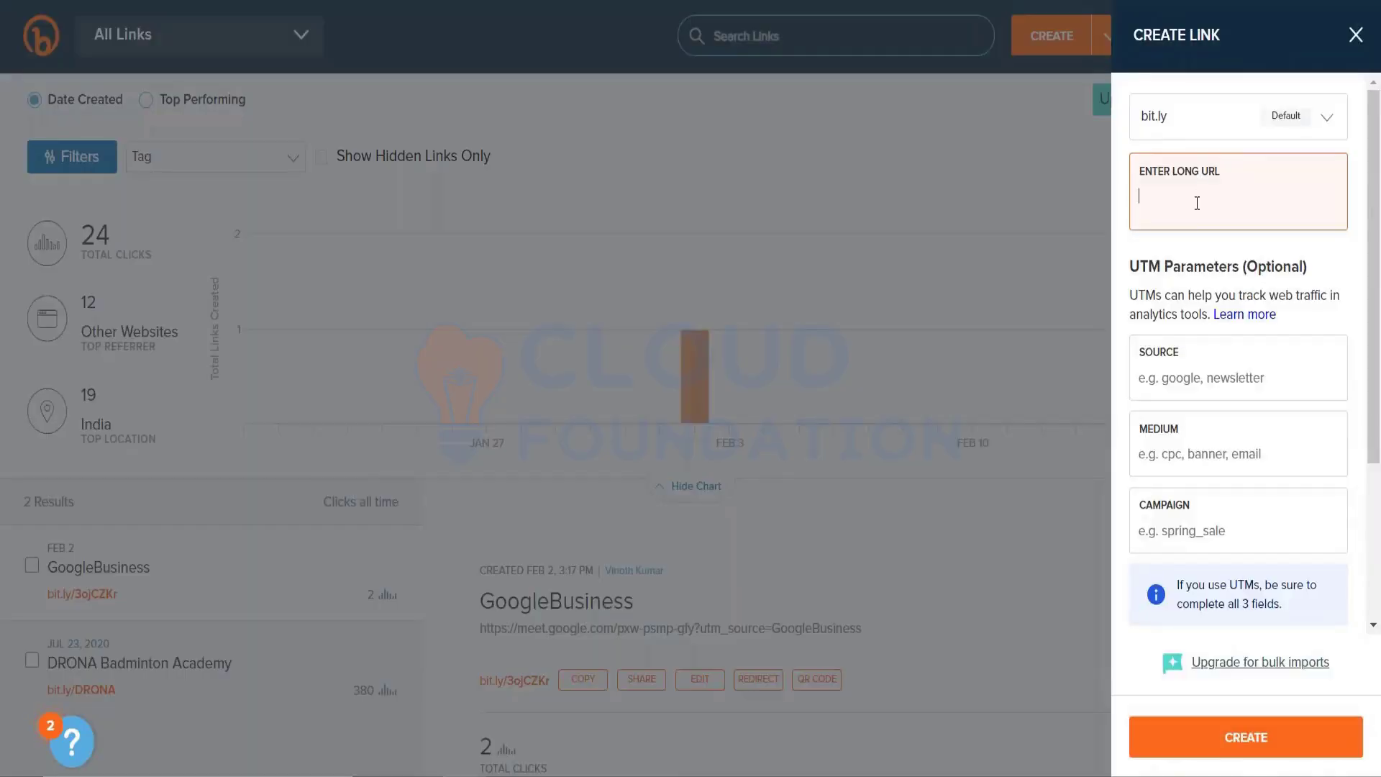
{"action": "type", "text": "www.amazon.com/getcoupo"}
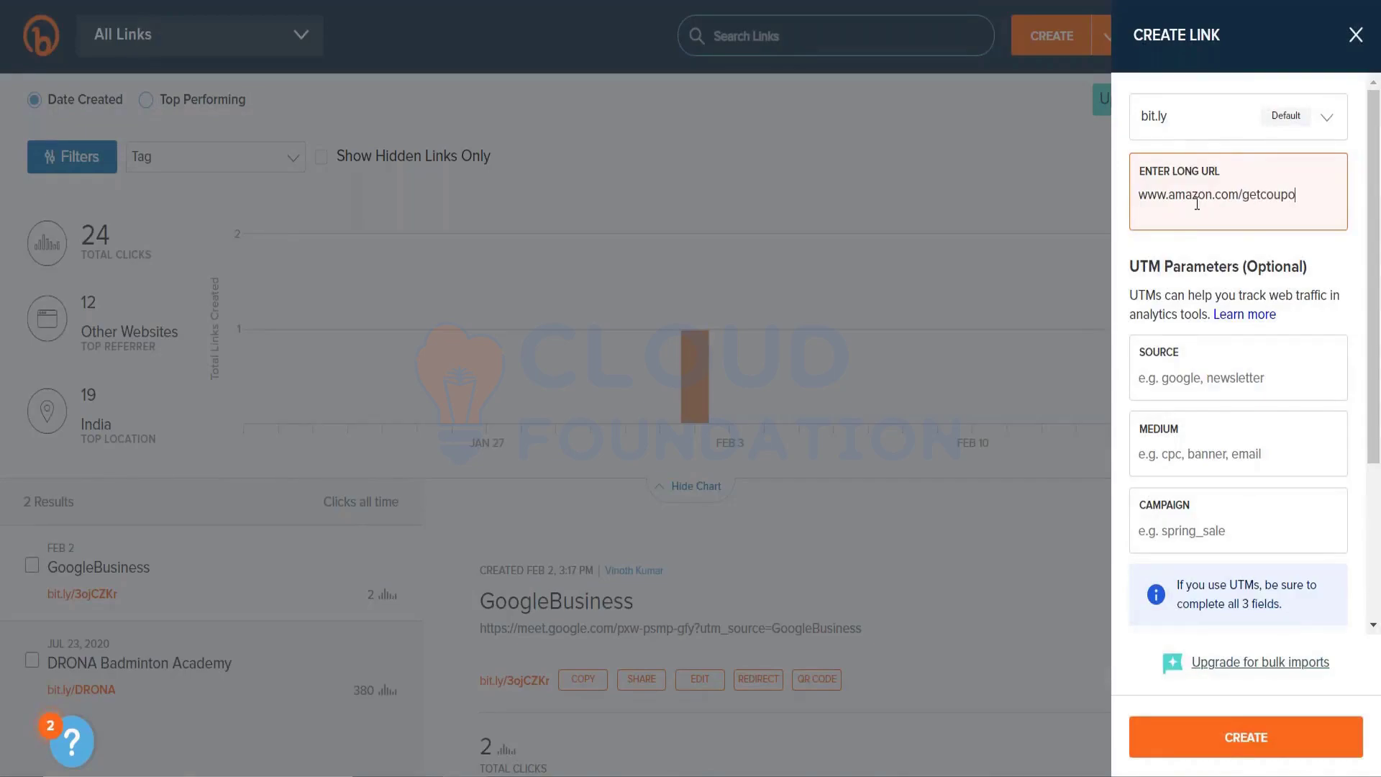
{"action": "type", "text": "n/jdhvfhdbfdjfnk"}
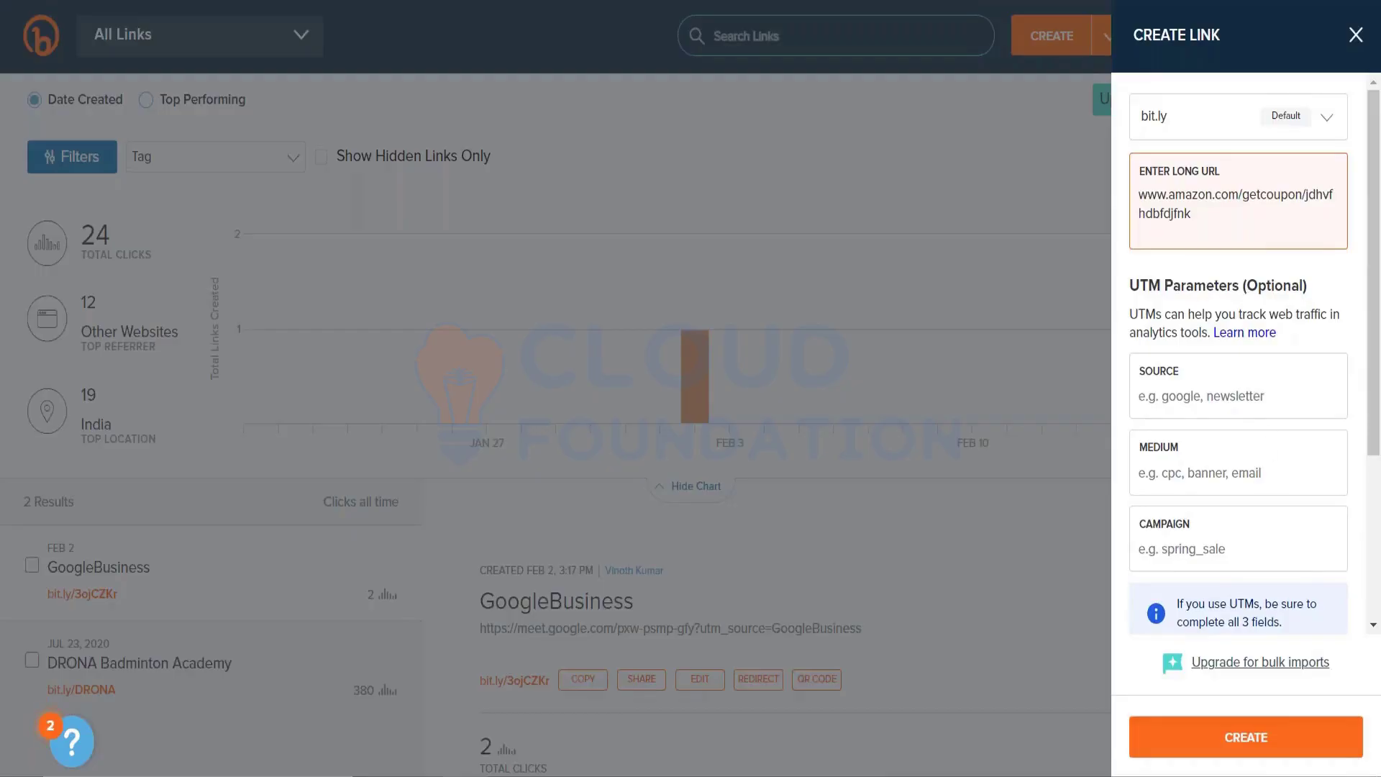
{"action": "left_click", "coordinate": [1289, 735]}
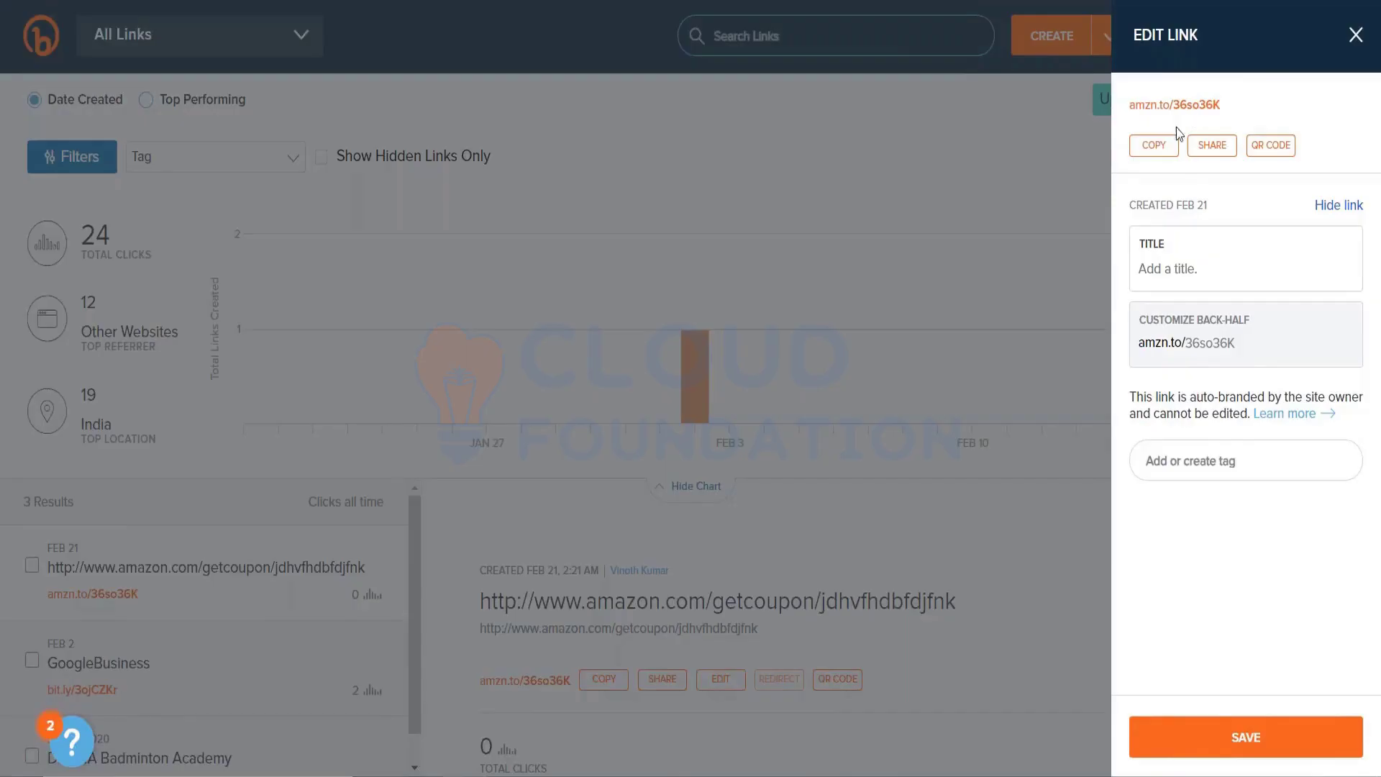
{"action": "left_click", "coordinate": [1153, 145]}
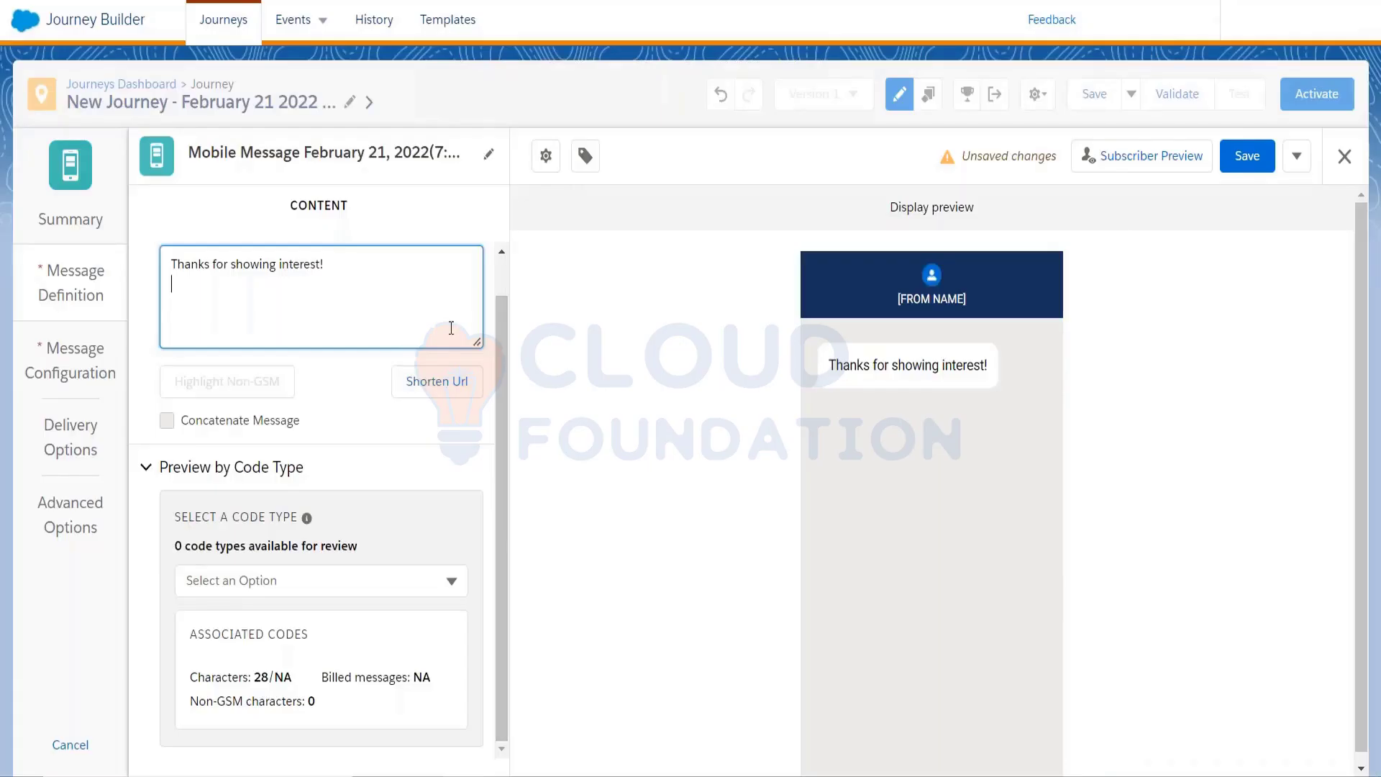
{"action": "key", "text": "Return"}
{"action": "key", "text": "ctrl+v"}
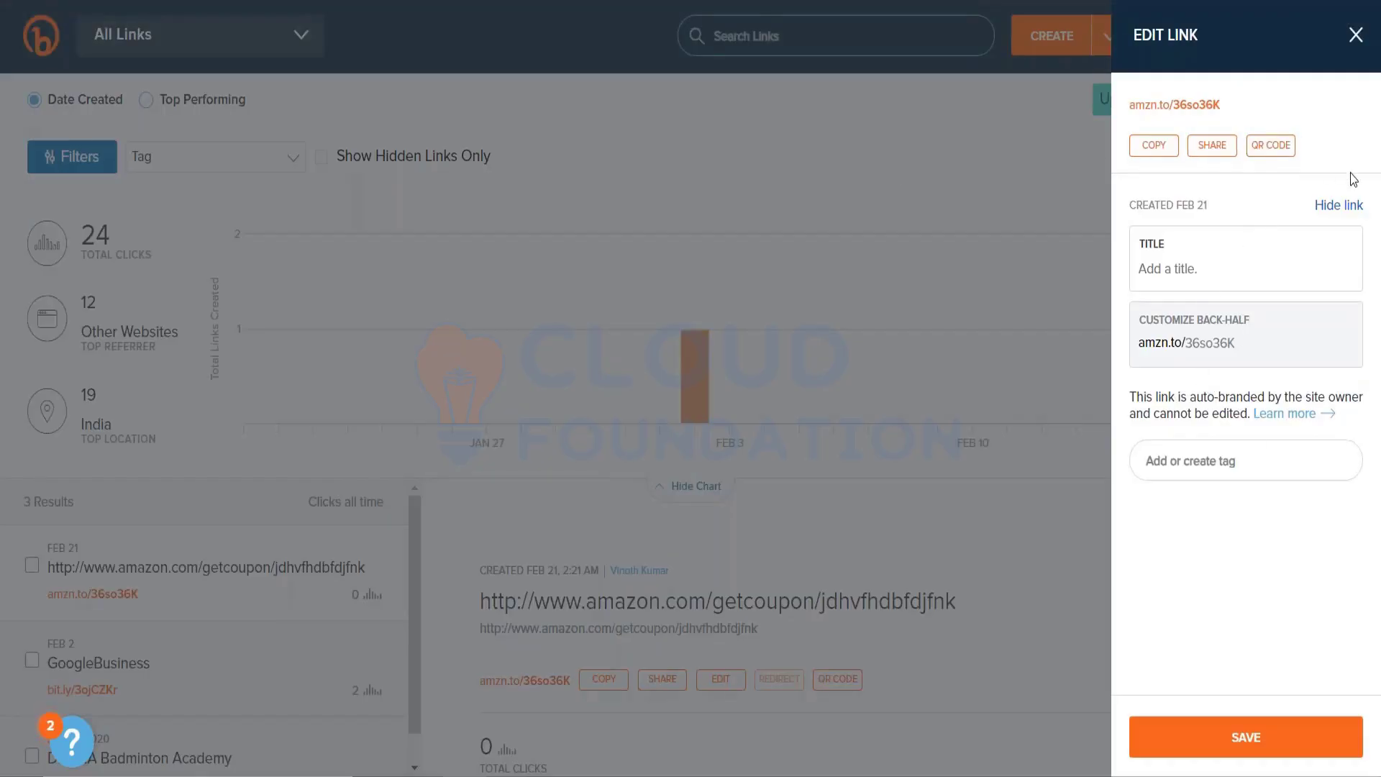
Close Bitly's link panel and select the amzn.to short link line in the SMS text
{"action": "left_click", "coordinate": [1355, 36]}
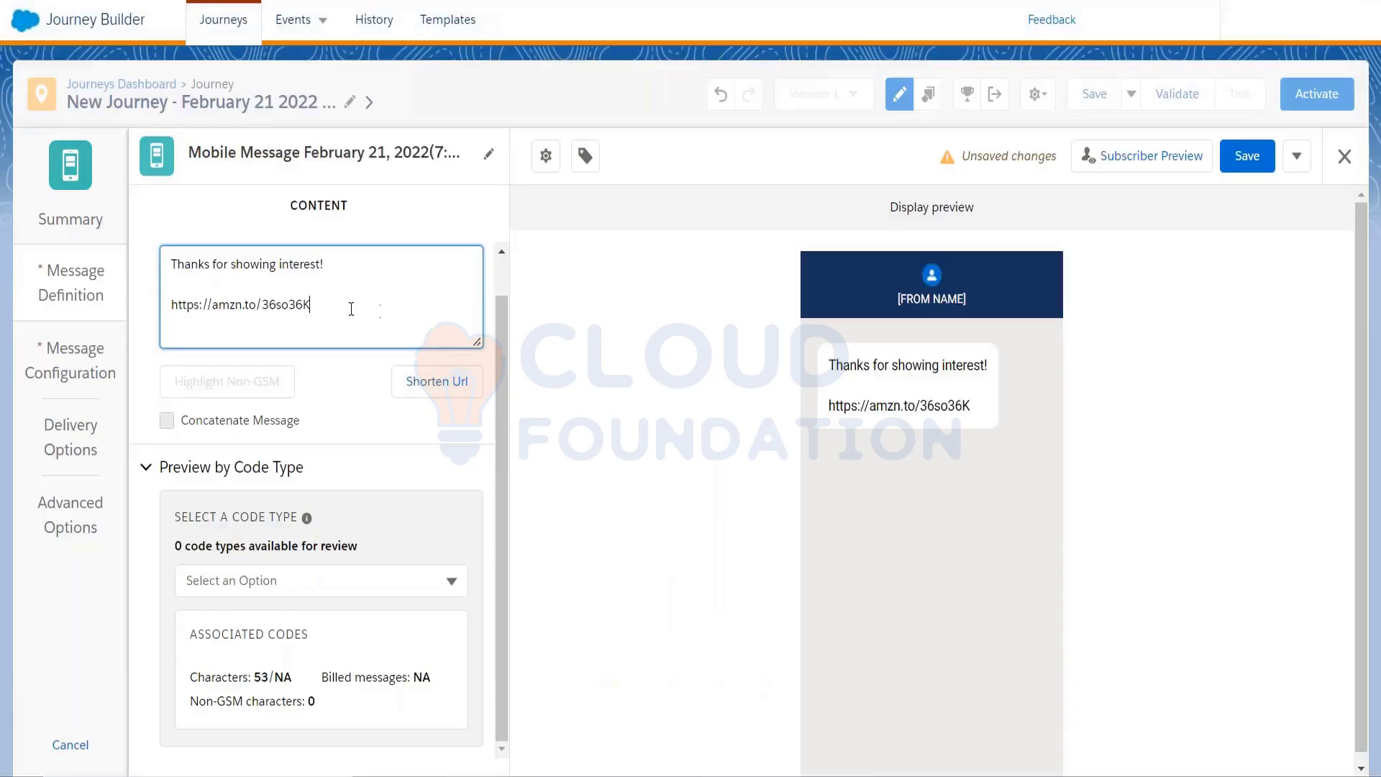
{"action": "left_click_drag", "start_coordinate": [330, 307], "coordinate": [169, 308]}
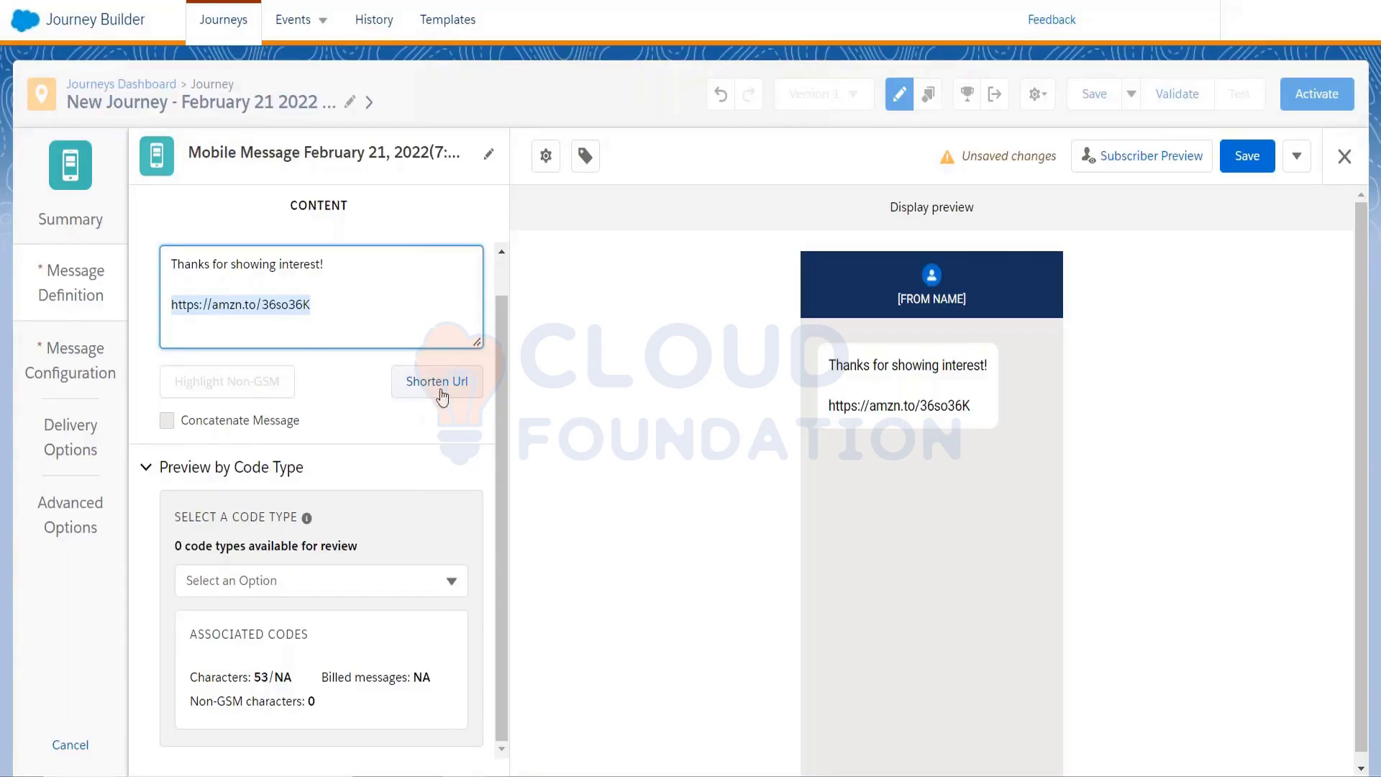
{"action": "left_click", "coordinate": [172, 310]}
{"action": "left_click_drag", "start_coordinate": [172, 309], "coordinate": [353, 300]}
{"action": "left_click", "coordinate": [394, 300]}
{"action": "triple_click", "coordinate": [398, 303]}
Try Shorten Url on the link, dismiss the invalid-link warning, and note the 53-character count
{"action": "left_click", "coordinate": [441, 383]}
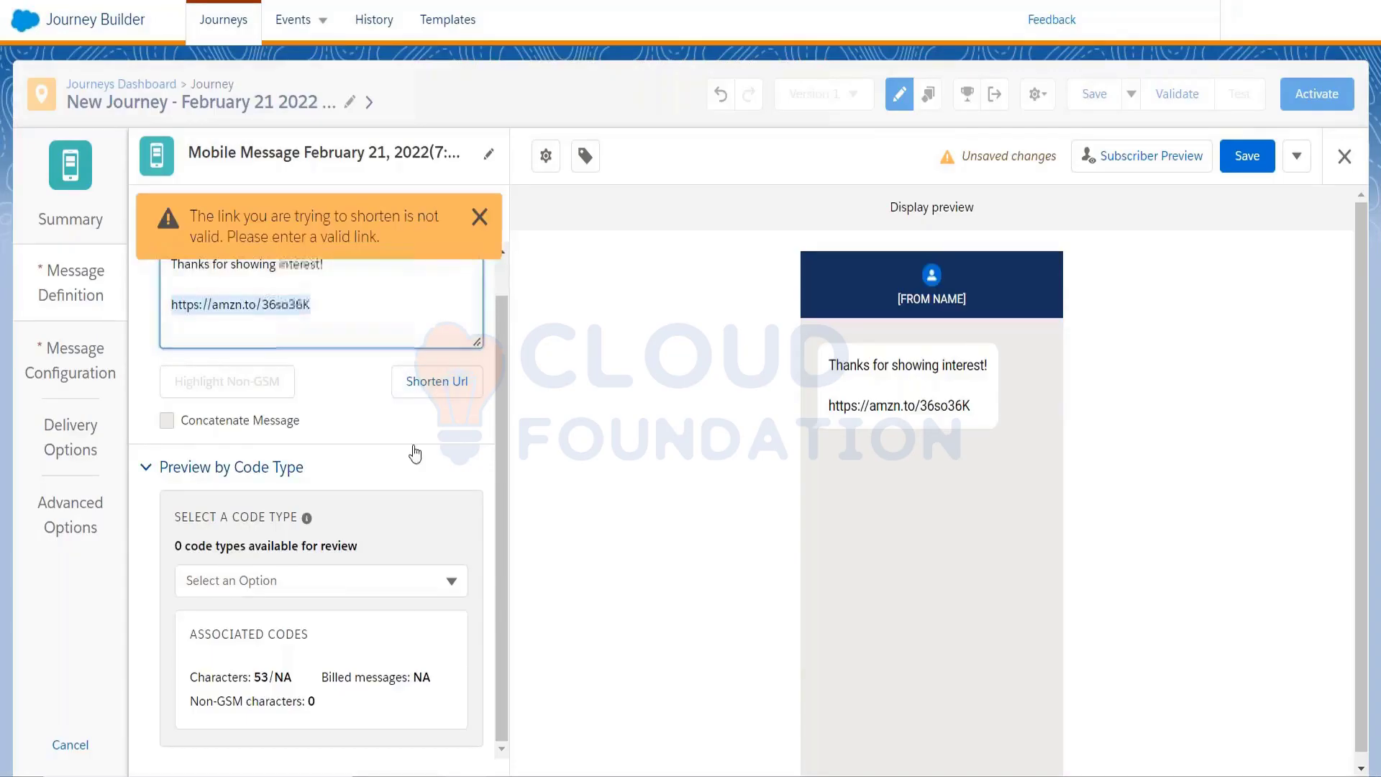
{"action": "left_click", "coordinate": [478, 218]}
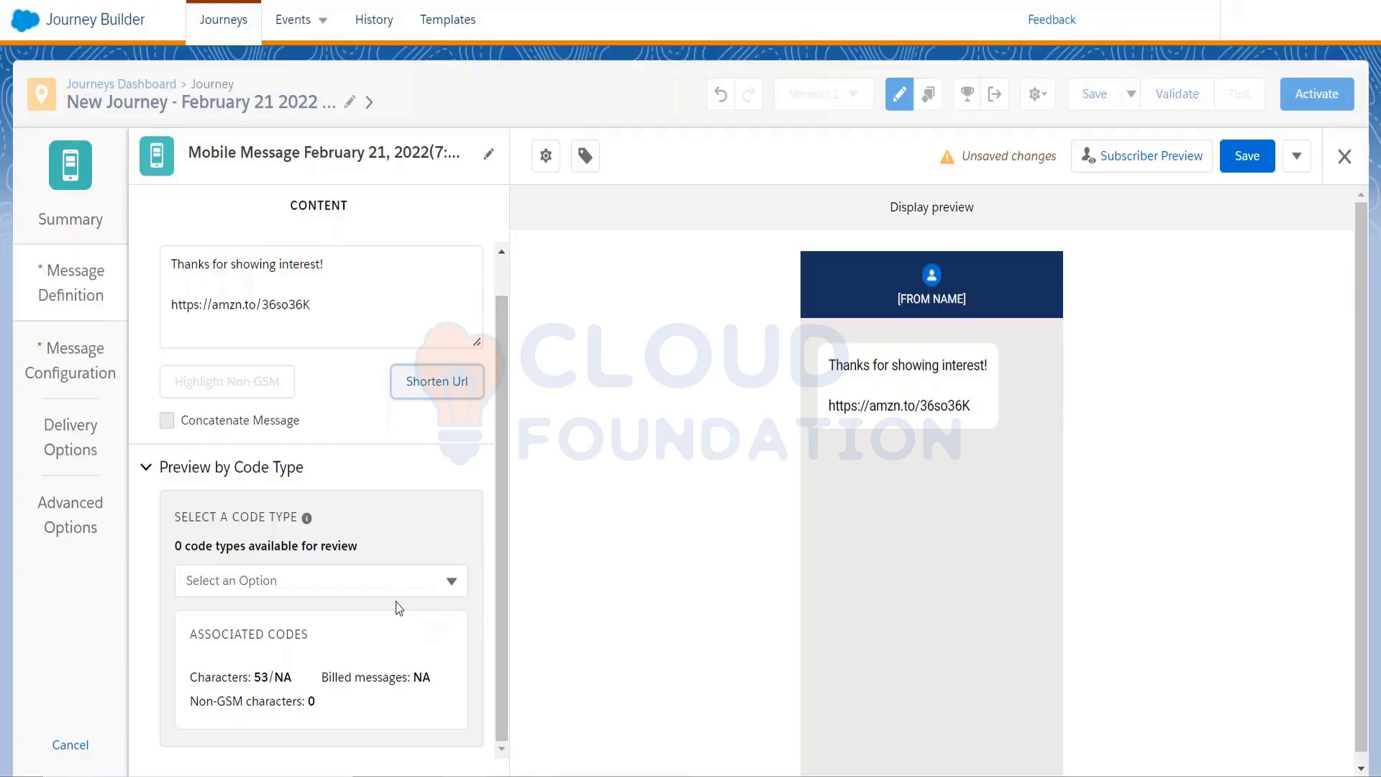
{"action": "left_click_drag", "start_coordinate": [190, 676], "coordinate": [286, 669]}
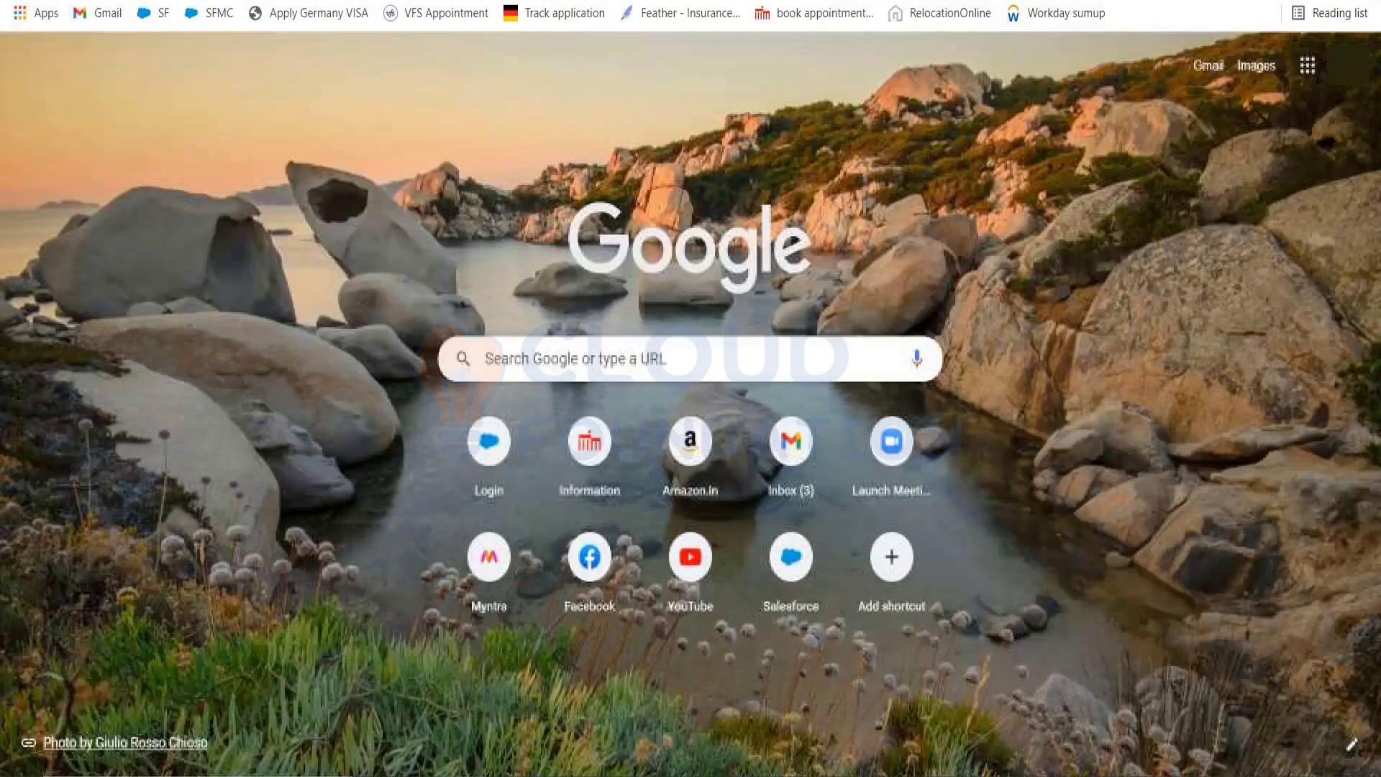
Search Google for the mobile character limit for India
{"action": "type", "text": "mobile"}
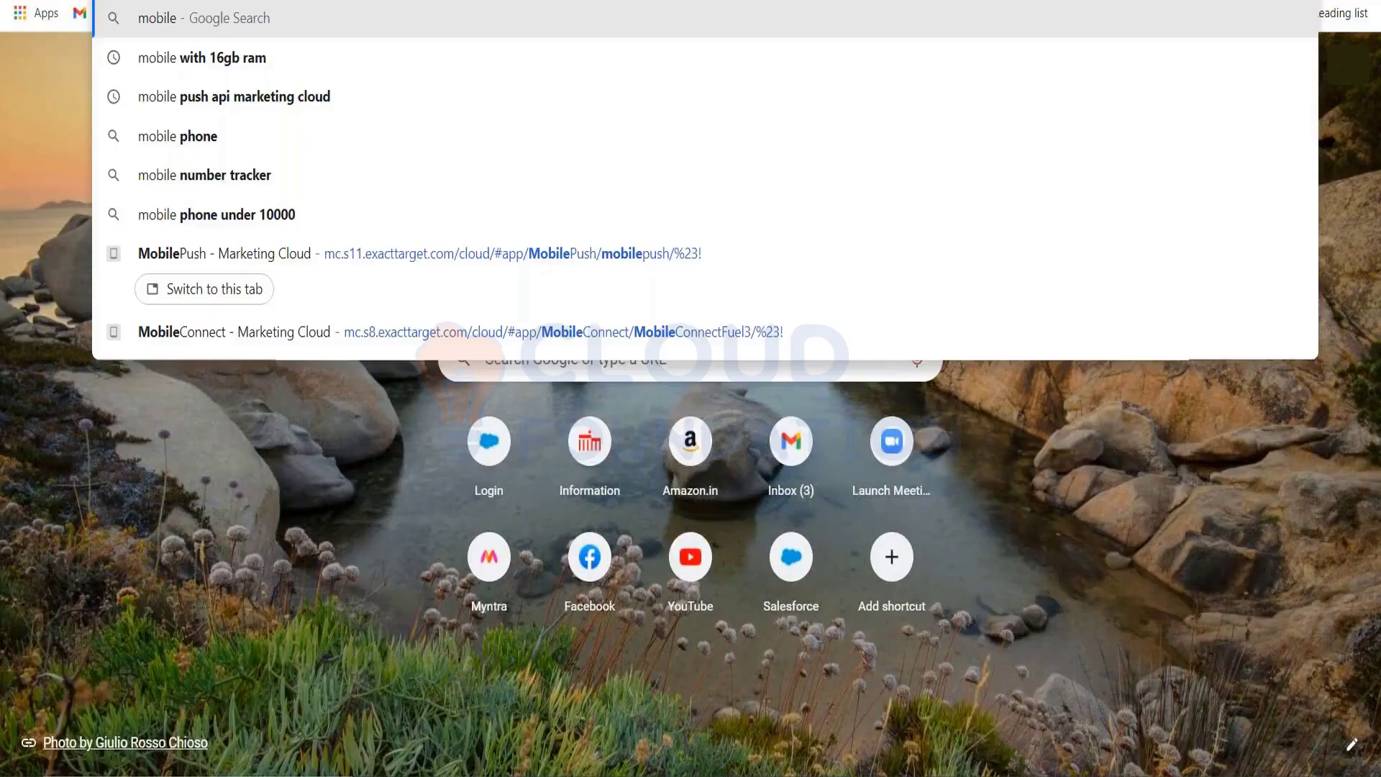
{"action": "type", "text": " character li"}
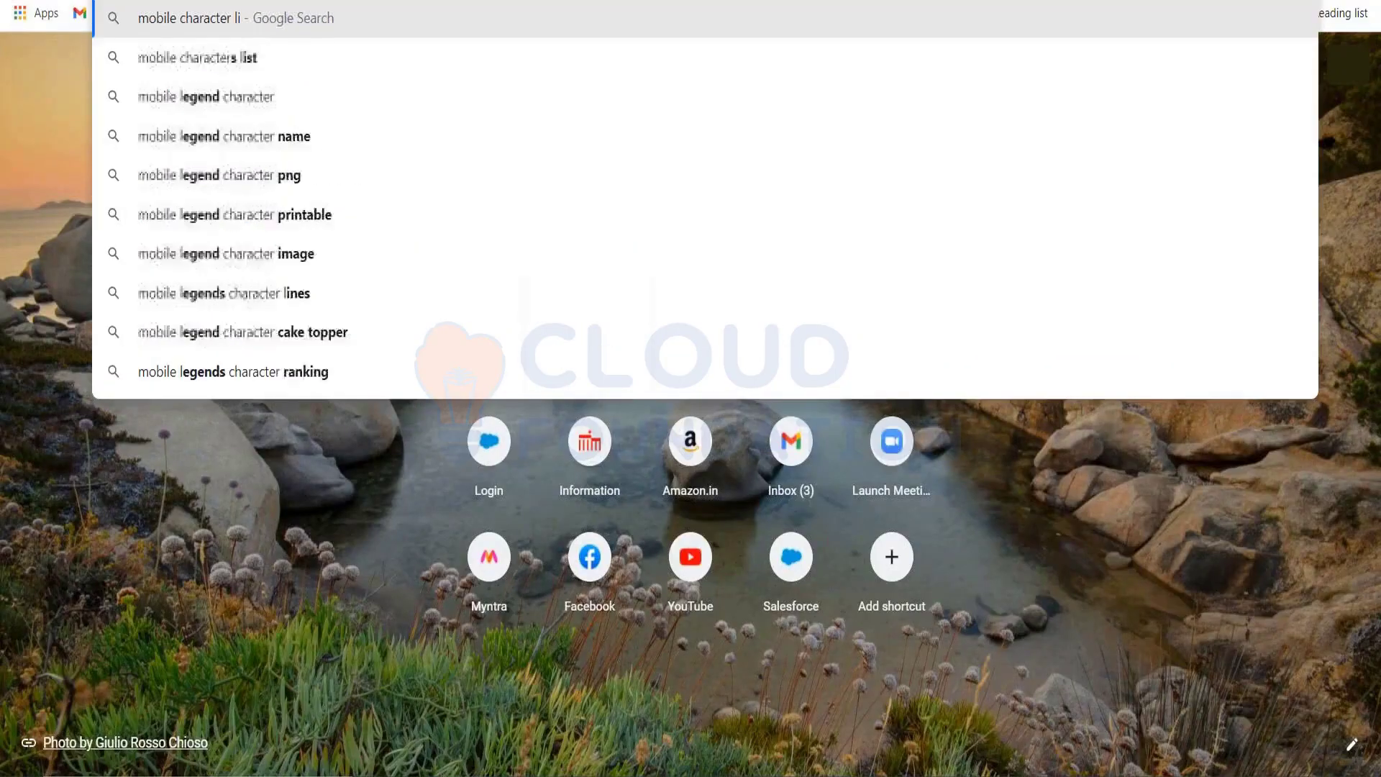
{"action": "type", "text": "mi"}
{"action": "key", "text": "Down"}
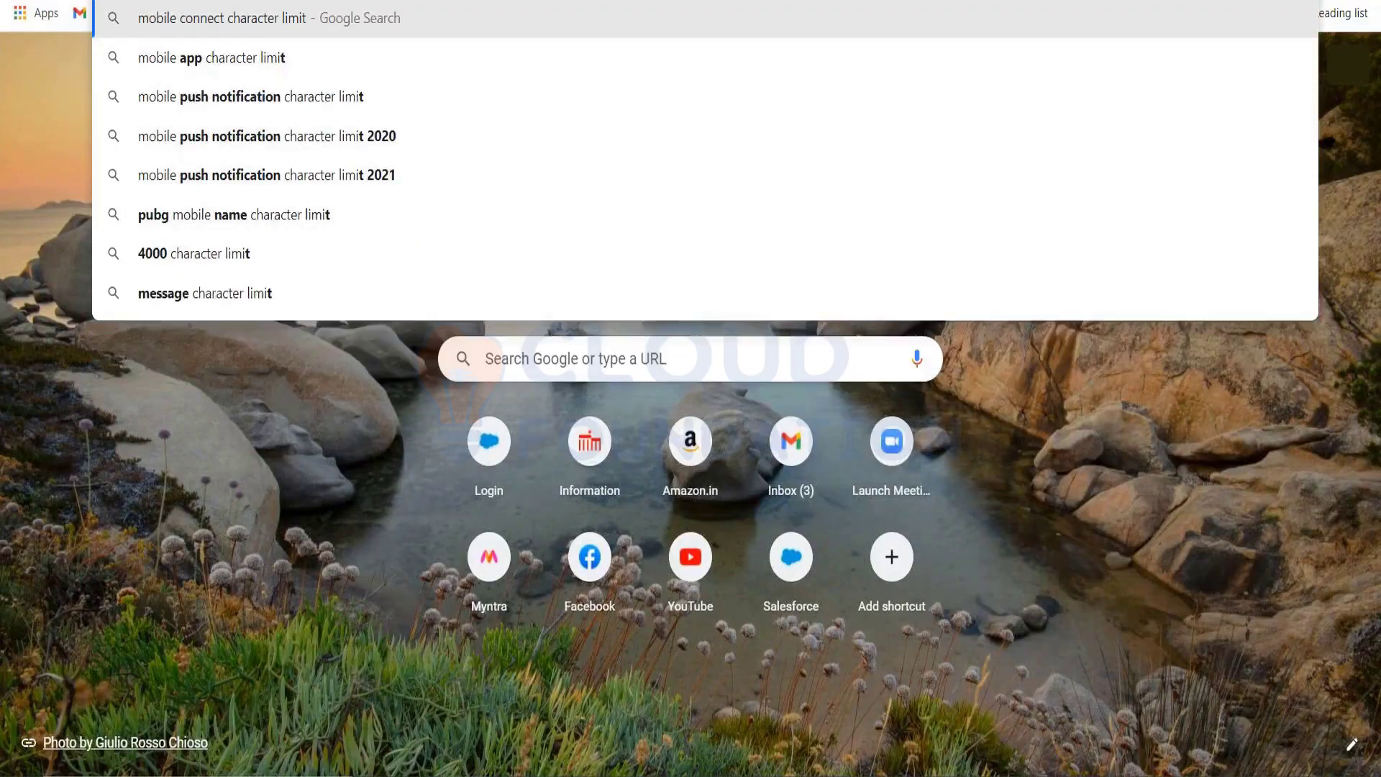
{"action": "type", "text": "for india"}
{"action": "key", "text": "Return"}
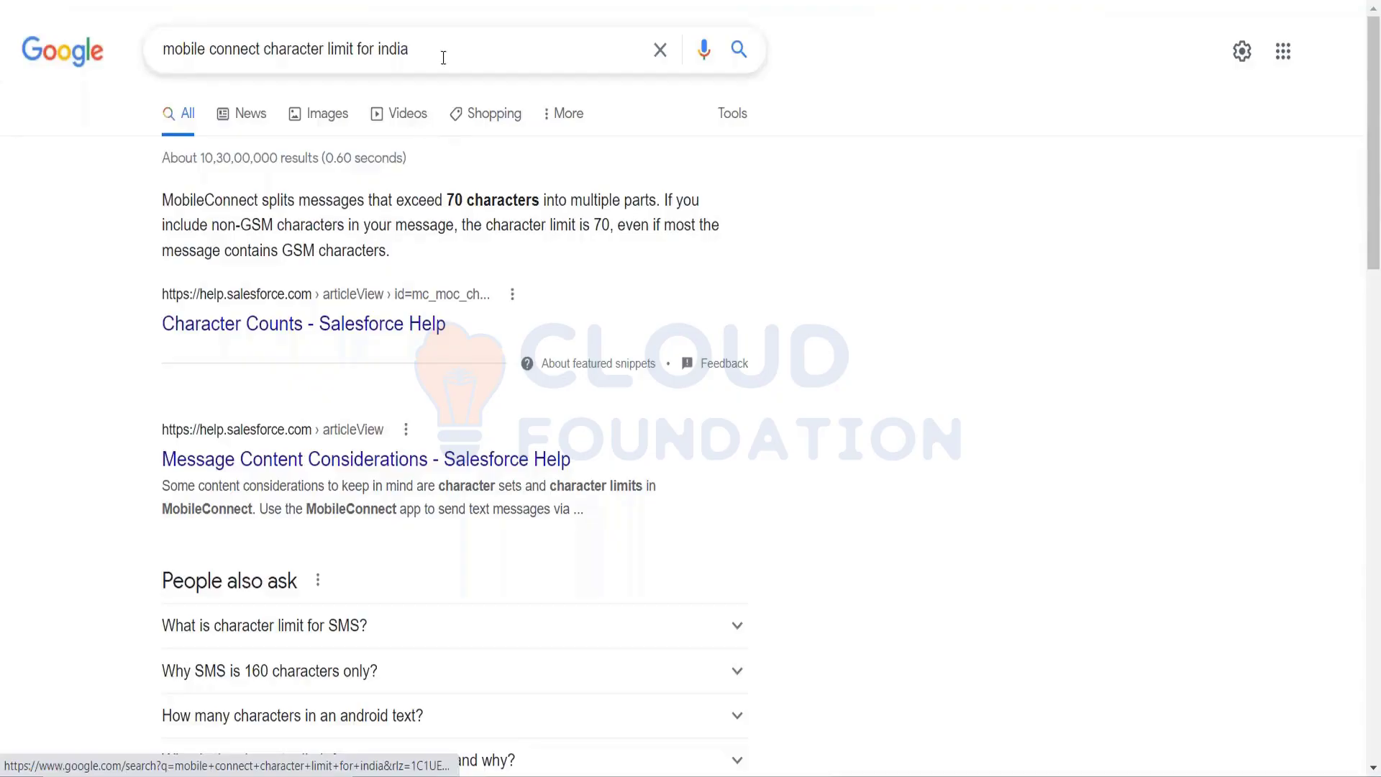
Refine the query to 'mobile operator character limit for india' and highlight the 160-character limit
{"action": "left_click", "coordinate": [383, 53]}
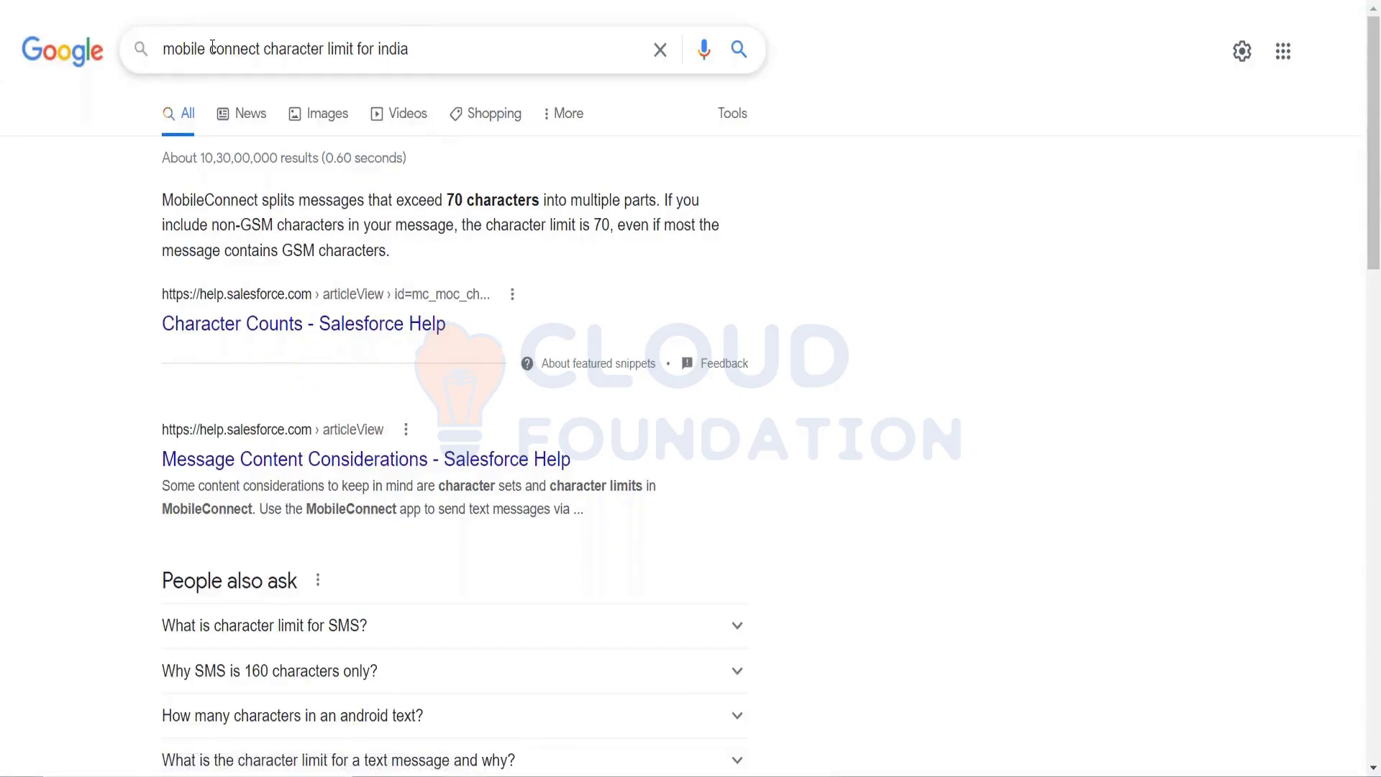
{"action": "left_click_drag", "start_coordinate": [208, 49], "coordinate": [71, 50]}
{"action": "type", "text": "mo"}
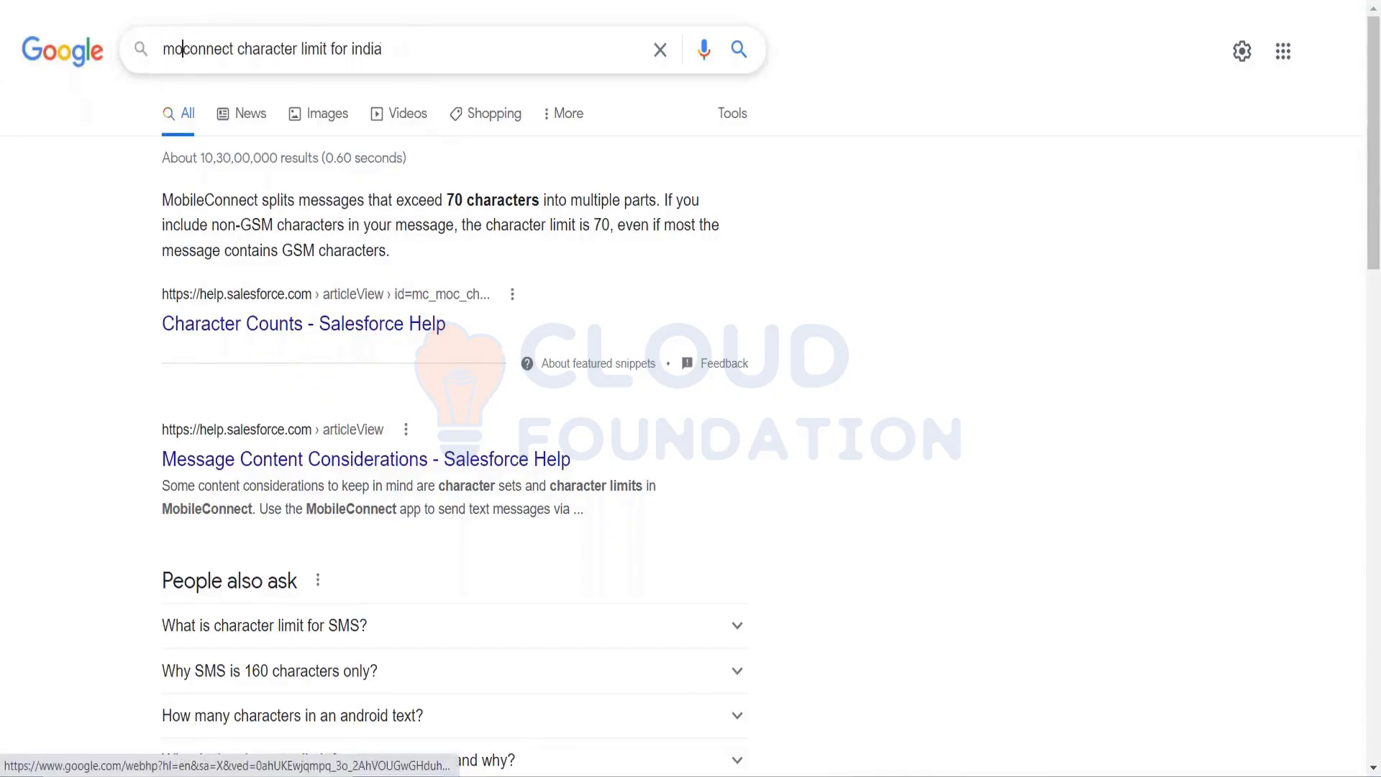
{"action": "type", "text": "bile ope"}
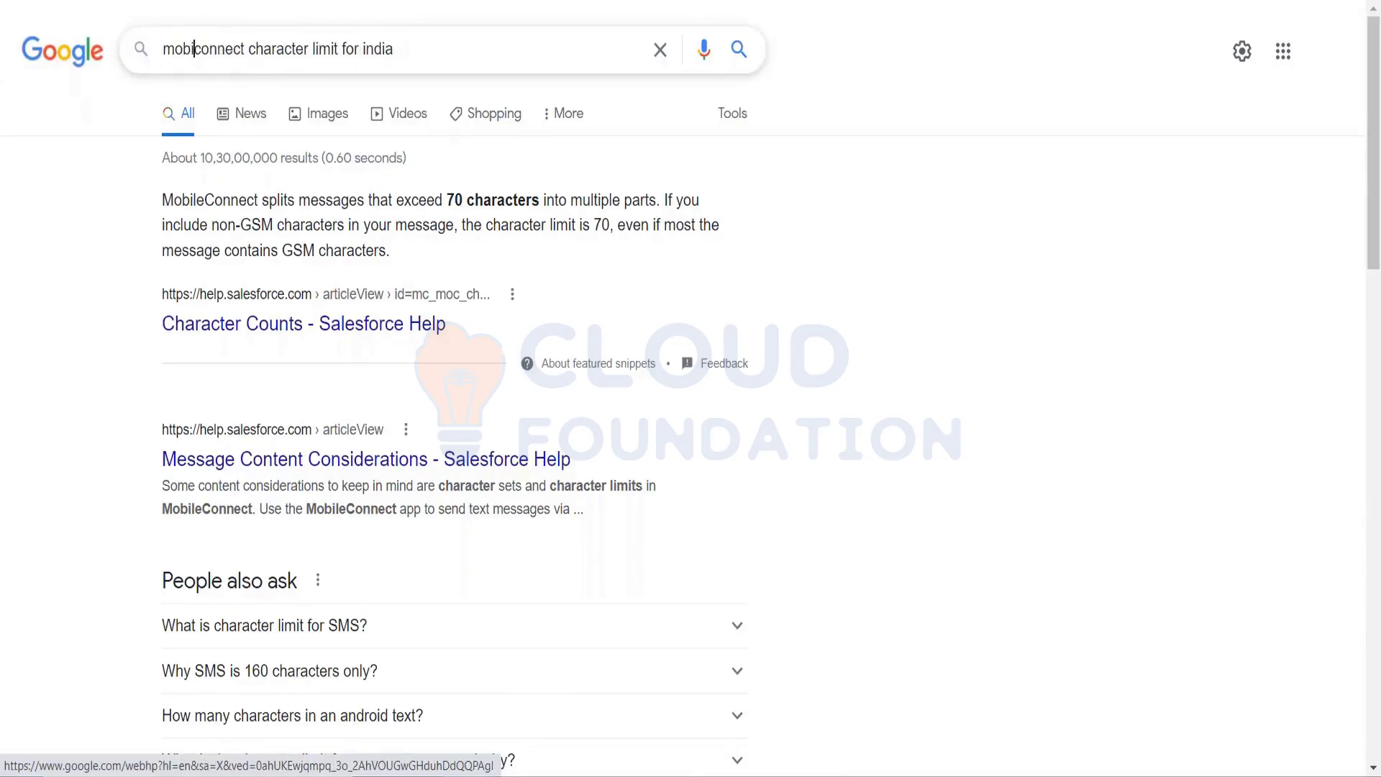
{"action": "type", "text": "rator"}
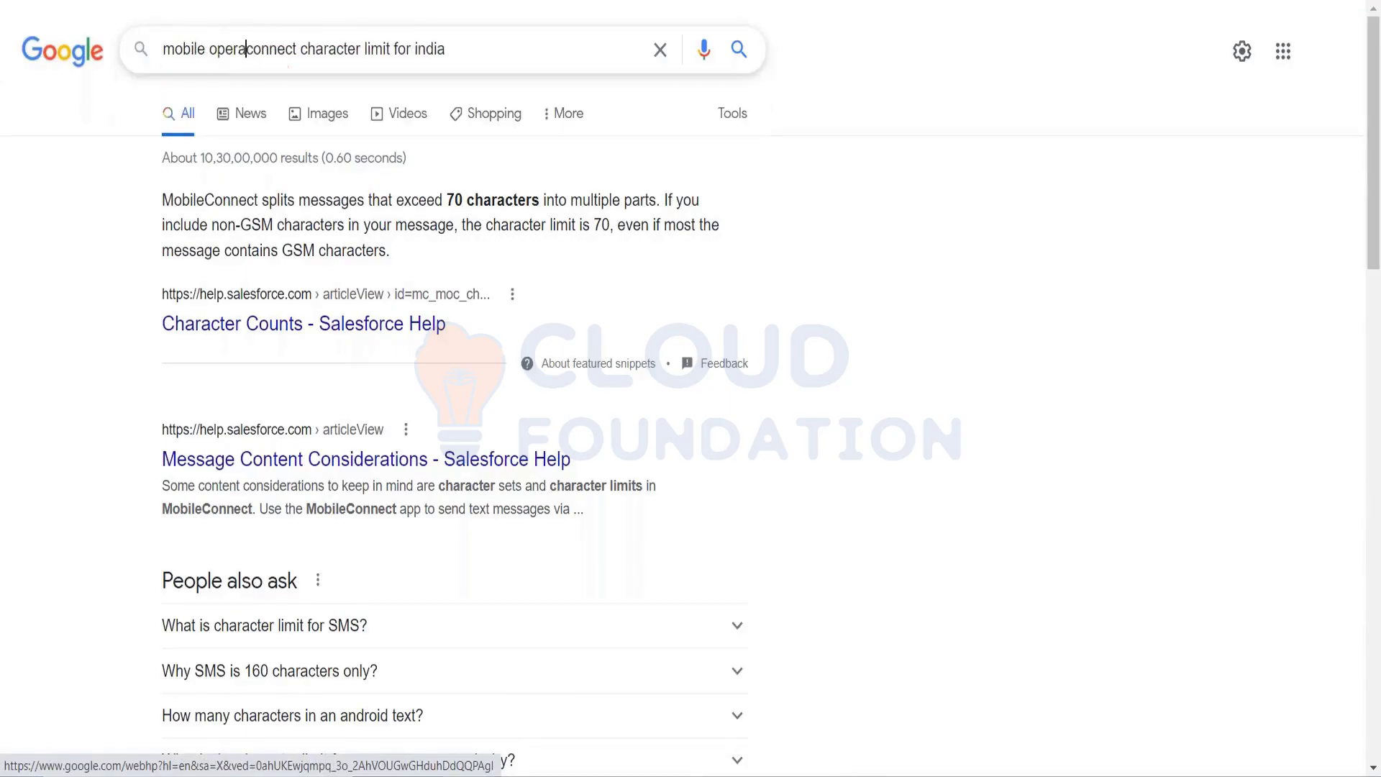
{"action": "key", "text": "shift+Right"}
{"action": "key", "text": "shift+Right"}
{"action": "key", "text": "shift+Right"}
{"action": "key", "text": "shift+Right"}
{"action": "key", "text": "shift+Right"}
{"action": "key", "text": "shift+Right"}
{"action": "key", "text": "shift+Right"}
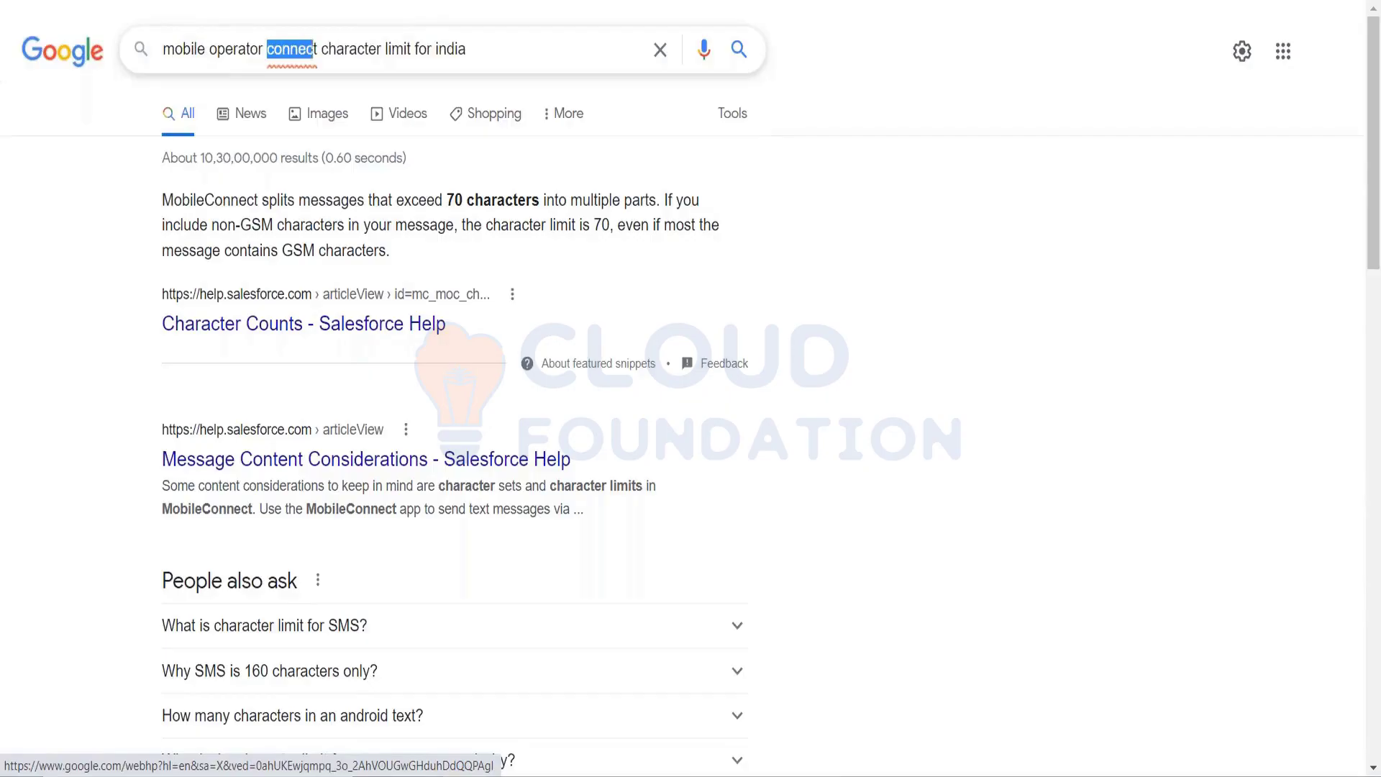
{"action": "key", "text": "BackSpace"}
{"action": "key", "text": "BackSpace"}
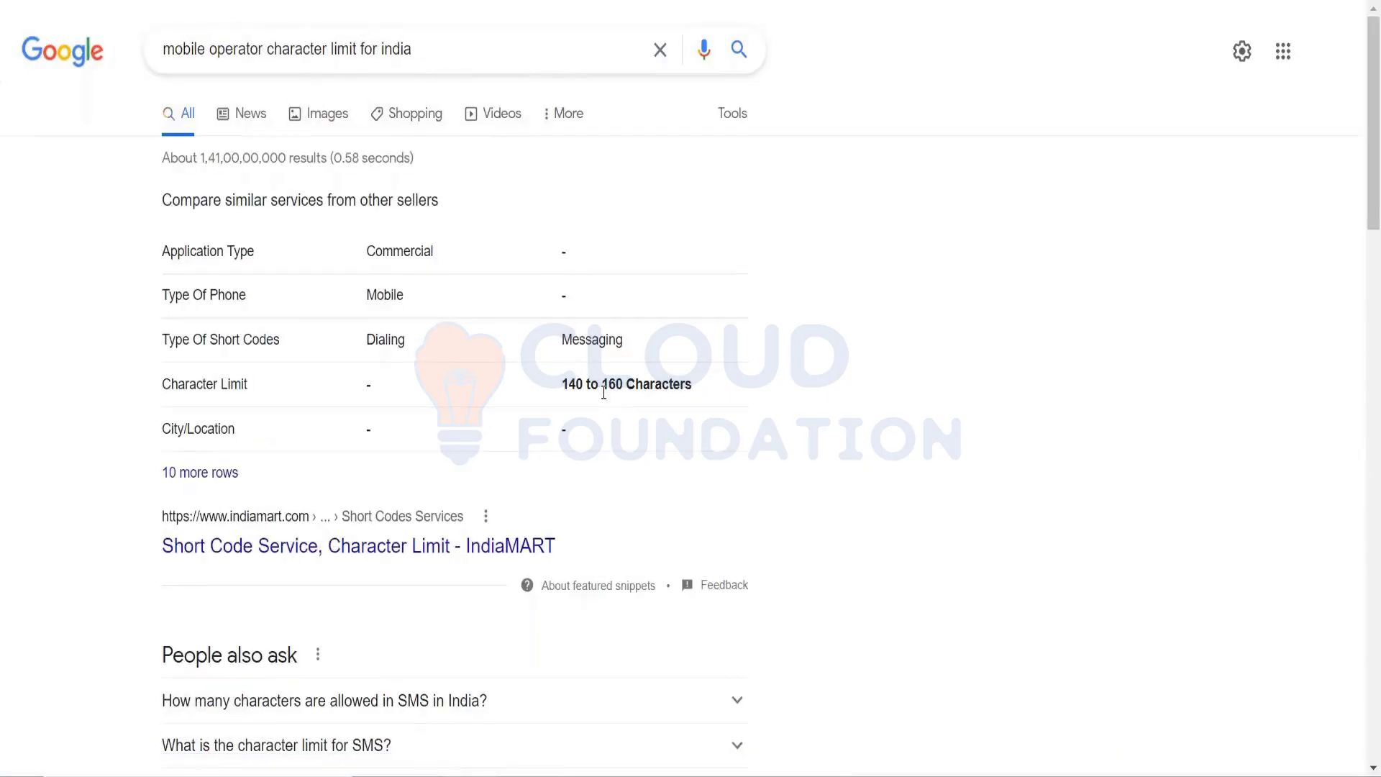
{"action": "left_click_drag", "start_coordinate": [609, 385], "coordinate": [625, 385]}
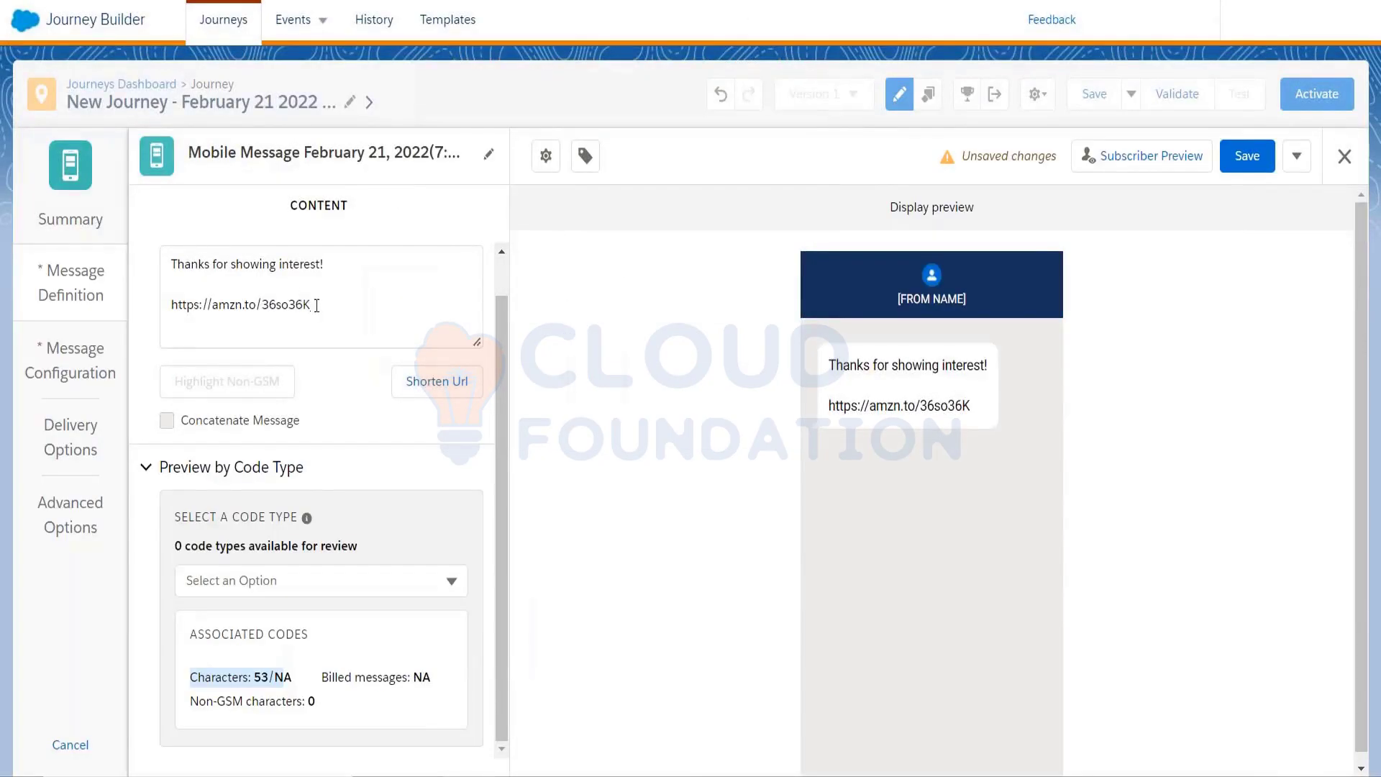
Insert the line 'hbsdfhjds' above the short link and confirm the 62-character count
{"action": "left_click", "coordinate": [230, 297]}
{"action": "type", "text": "hbsdfhjds"}
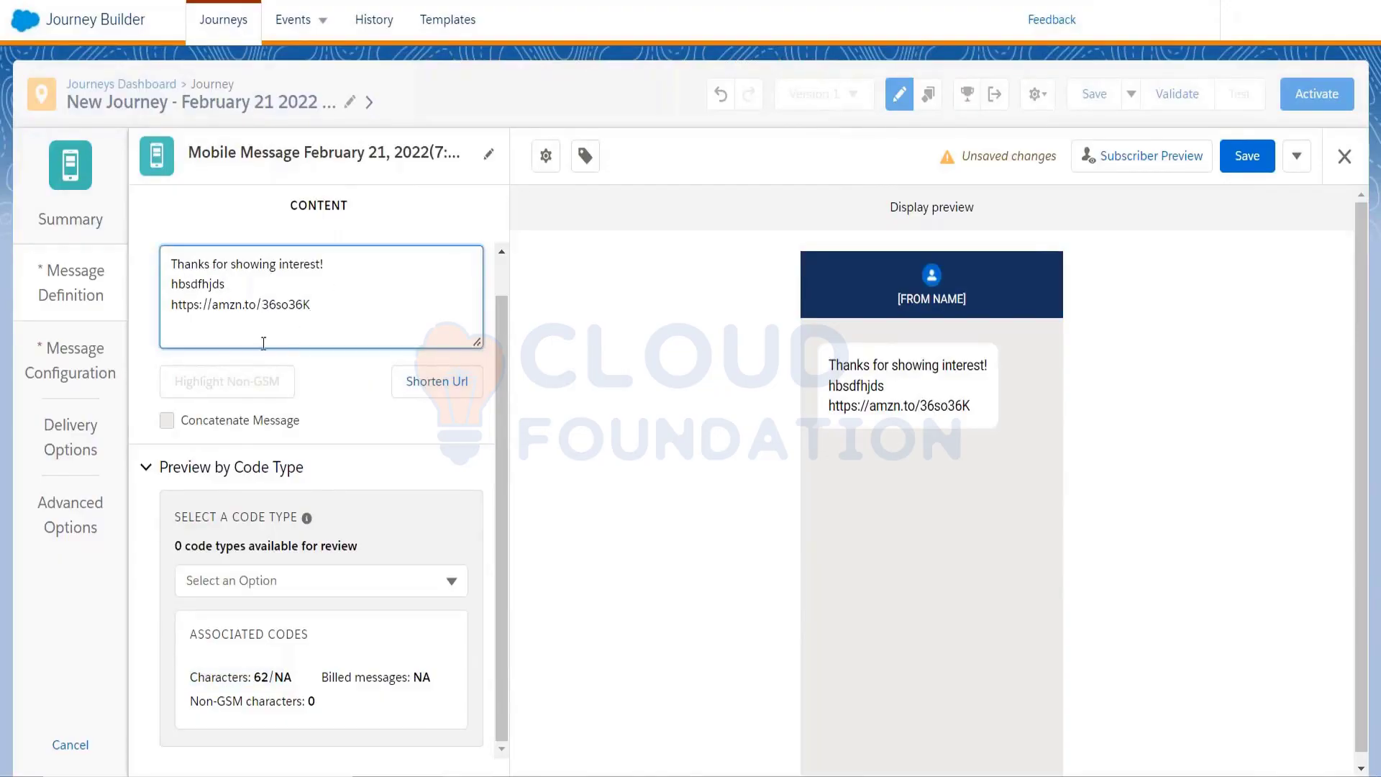
{"action": "left_click", "coordinate": [341, 382]}
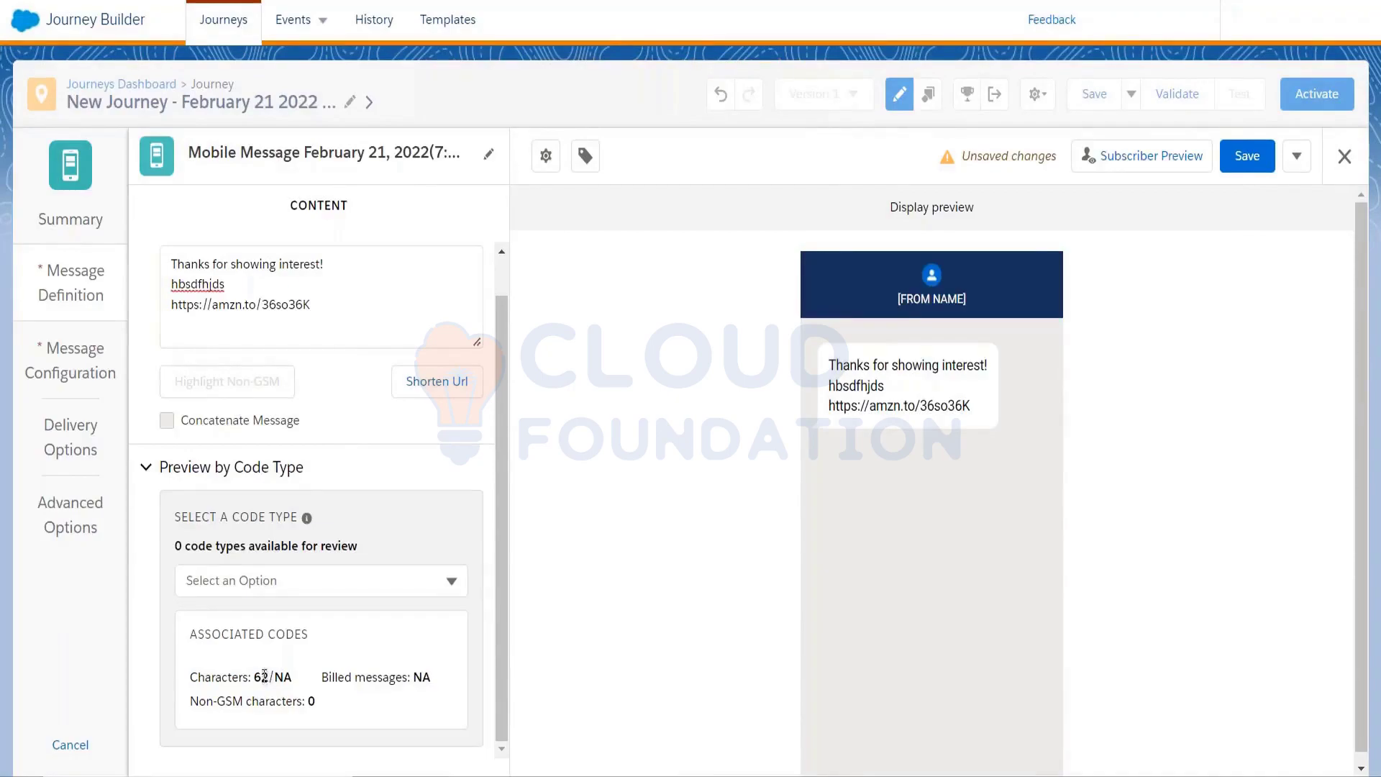
{"action": "left_click_drag", "start_coordinate": [267, 676], "coordinate": [257, 676]}
{"action": "left_click", "coordinate": [248, 300]}
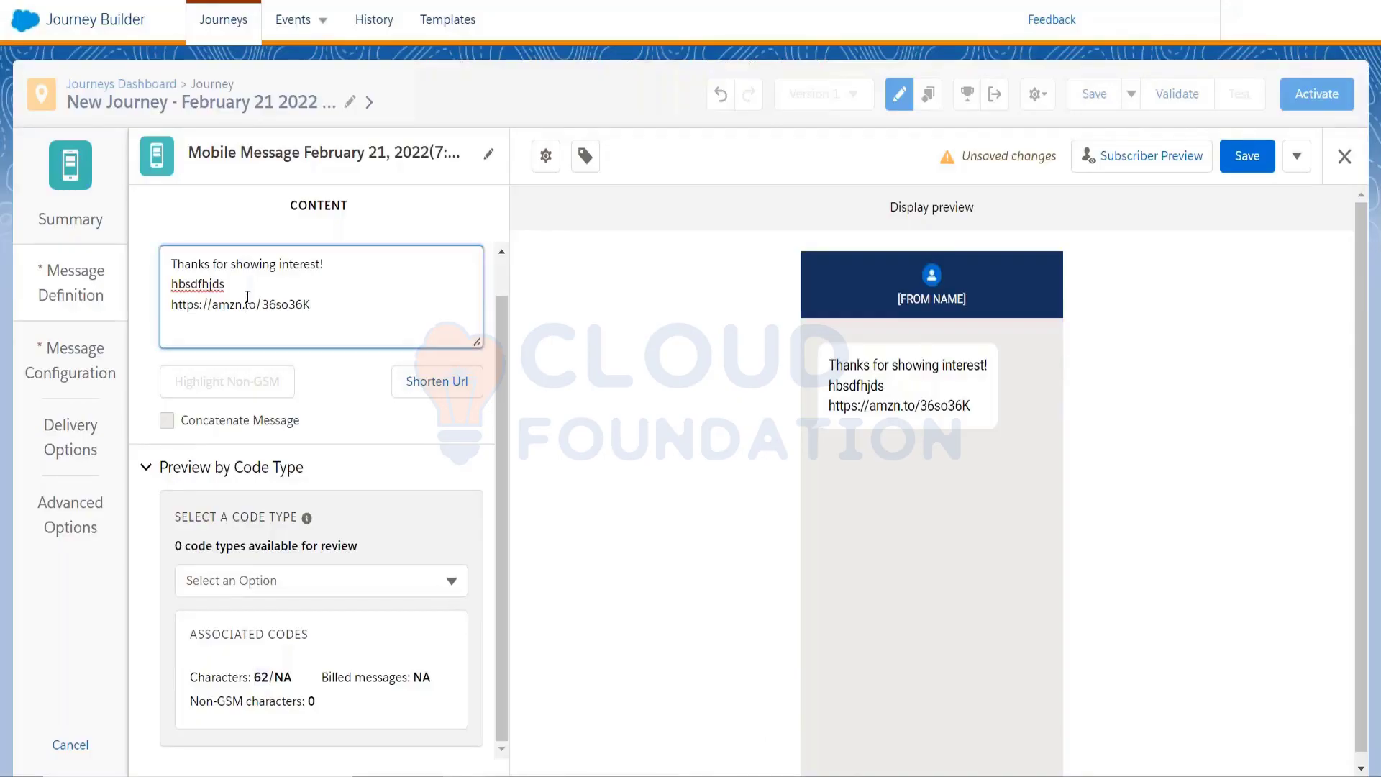
{"action": "double_click", "coordinate": [261, 676]}
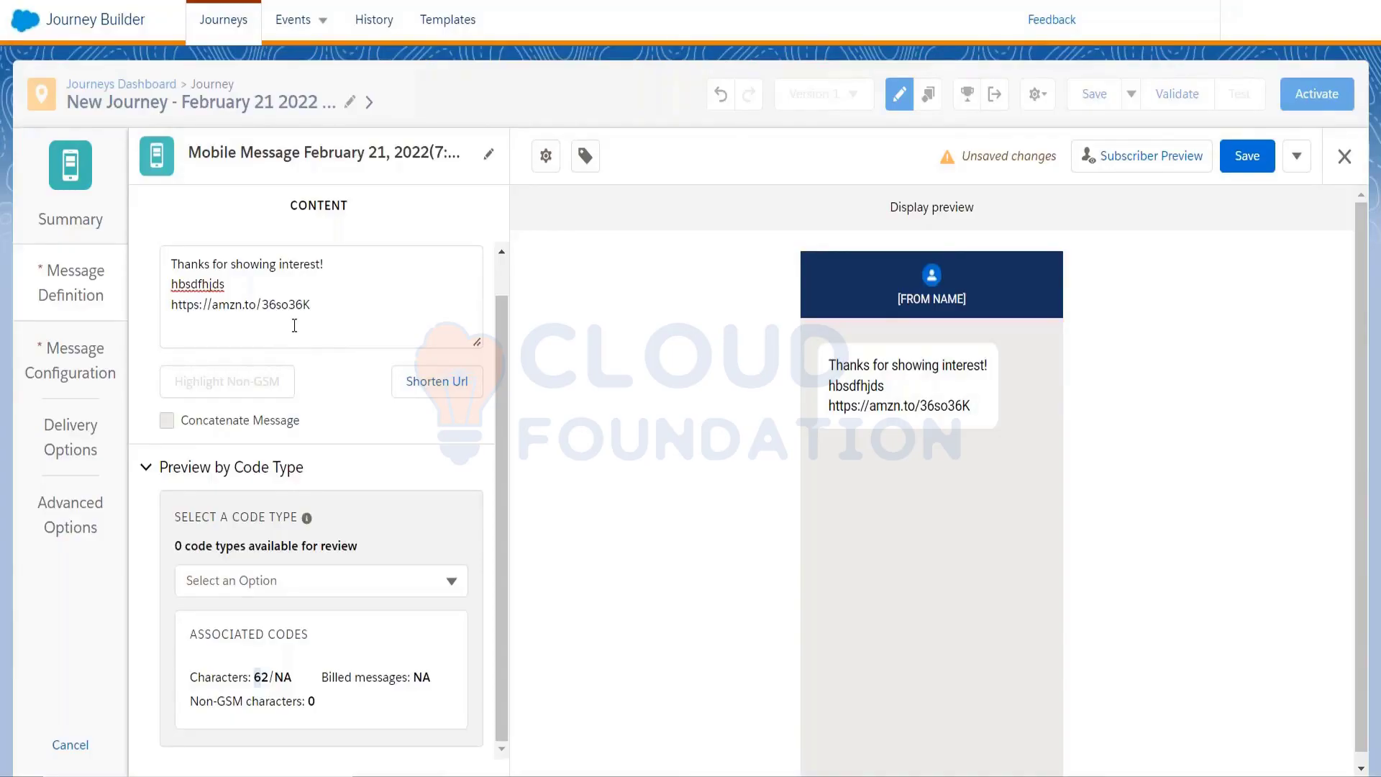
{"action": "mouse_move", "coordinate": [464, 775]}
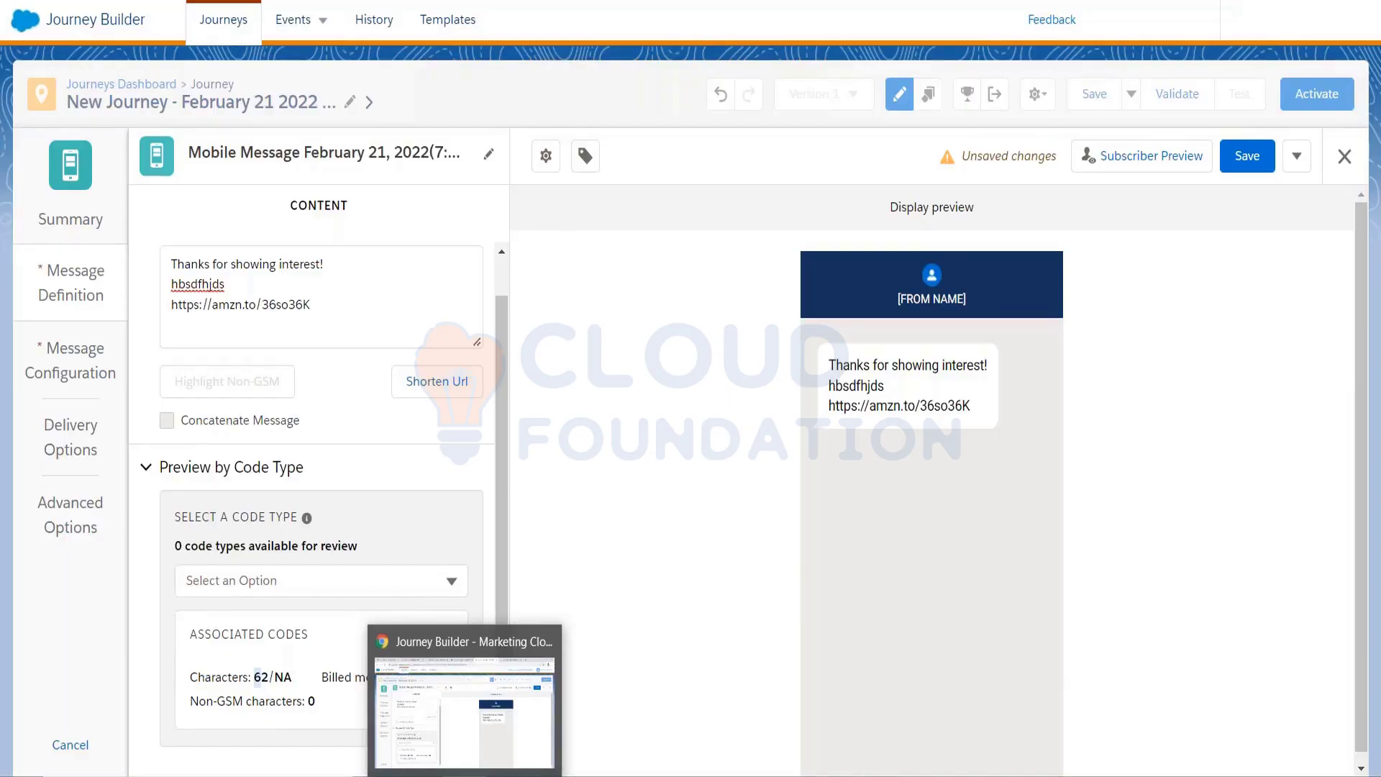
In Excel, add a new sheet with English in A1, jsbdfkjsdjdks in A2 and France in B1
{"action": "left_click", "coordinate": [594, 747]}
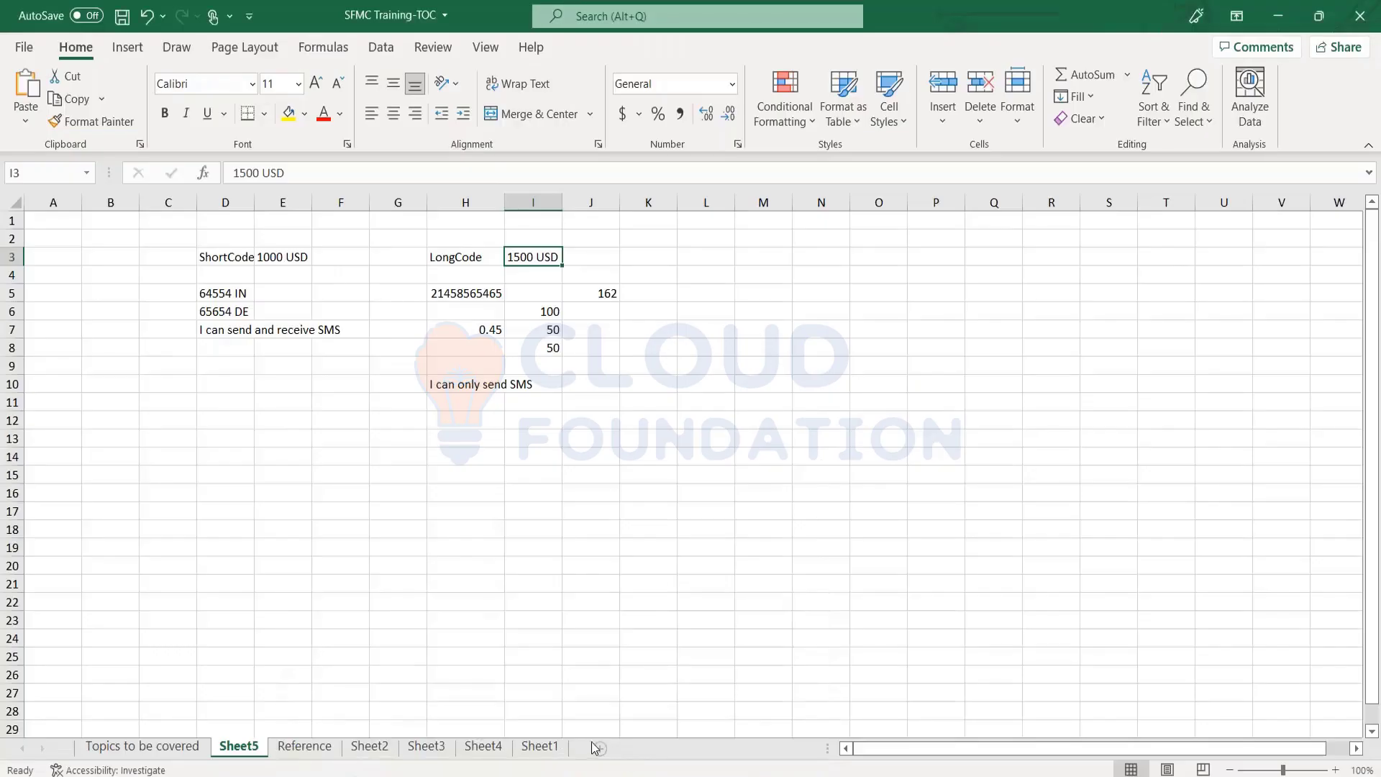
{"action": "left_click", "coordinate": [600, 749]}
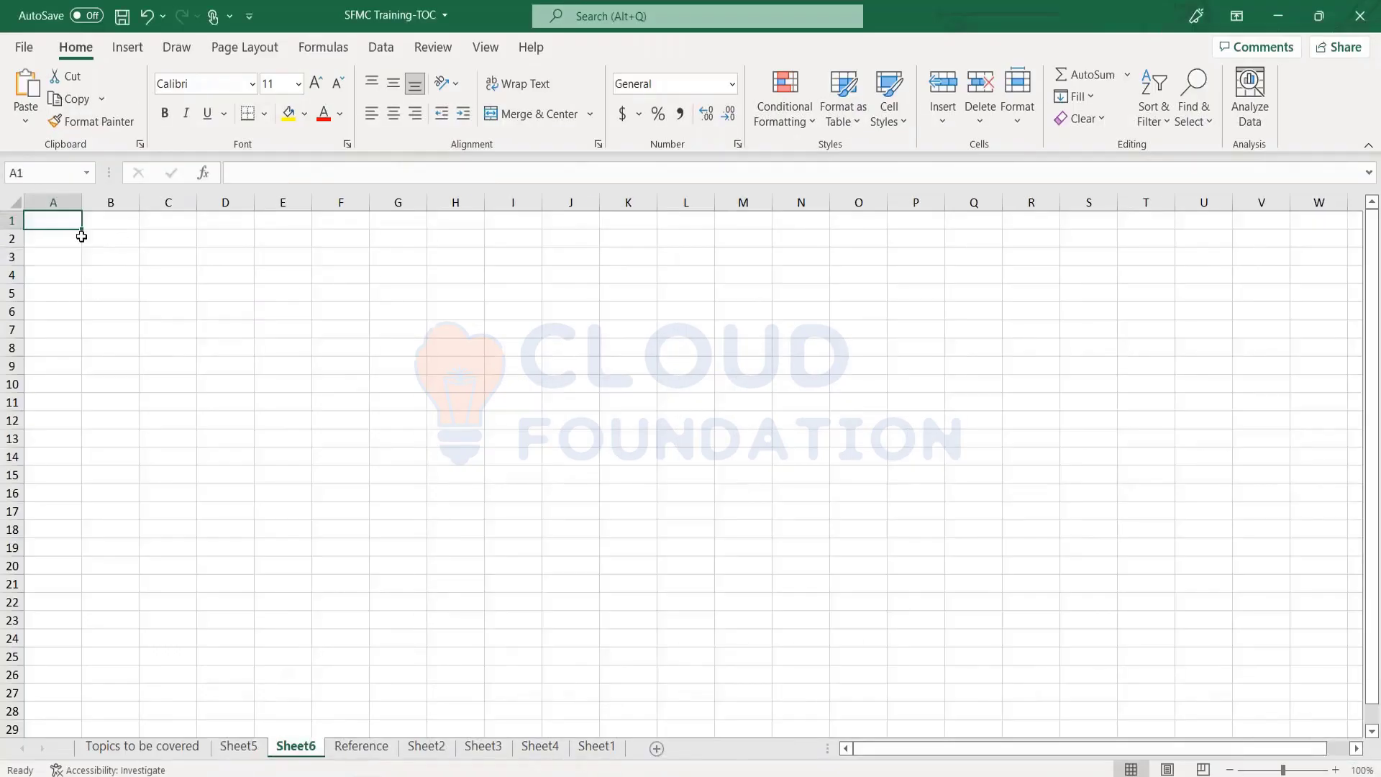
{"action": "type", "text": "India"}
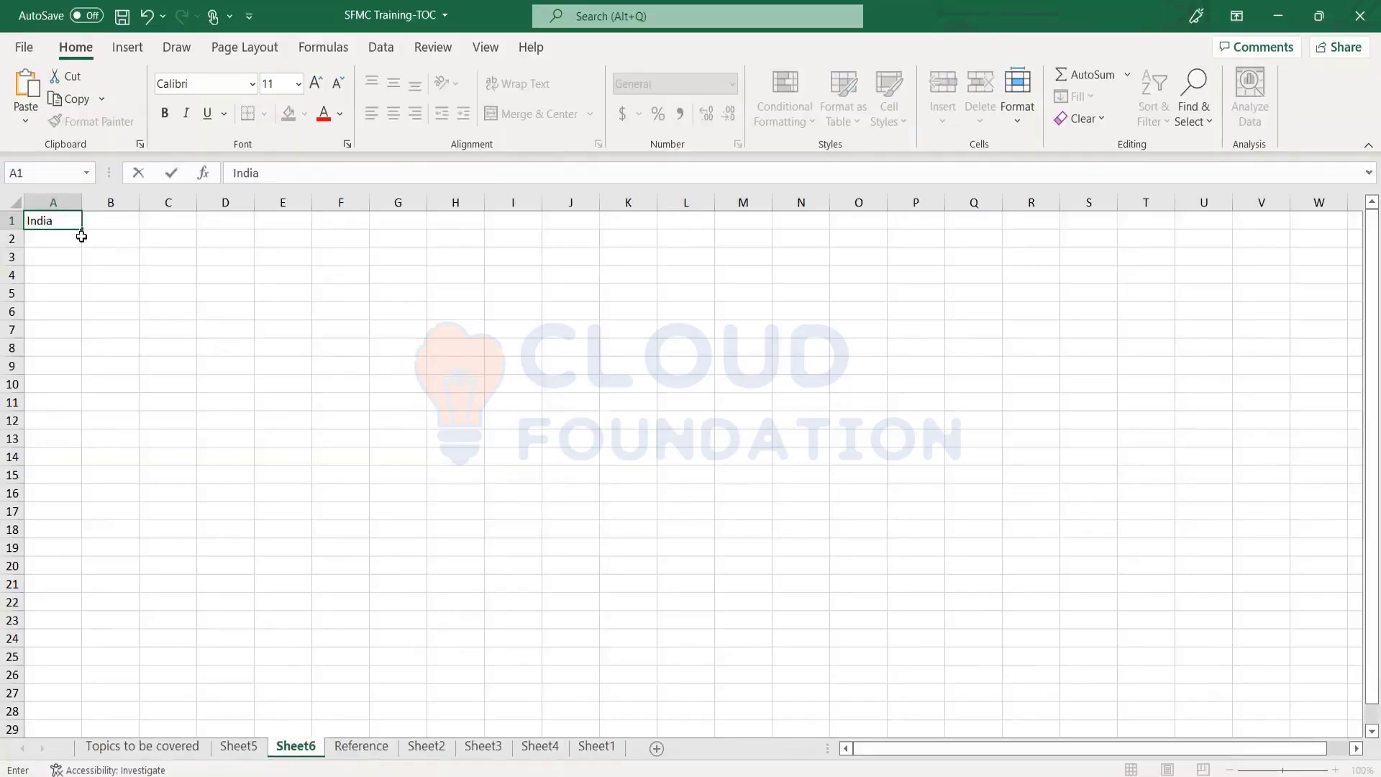
{"action": "key", "text": "BackSpace"}
{"action": "key", "text": "BackSpace"}
{"action": "key", "text": "BackSpace"}
{"action": "key", "text": "BackSpace"}
{"action": "key", "text": "BackSpace"}
{"action": "type", "text": "English"}
{"action": "key", "text": "Return"}
{"action": "type", "text": "jsbdfkjsdjdks"}
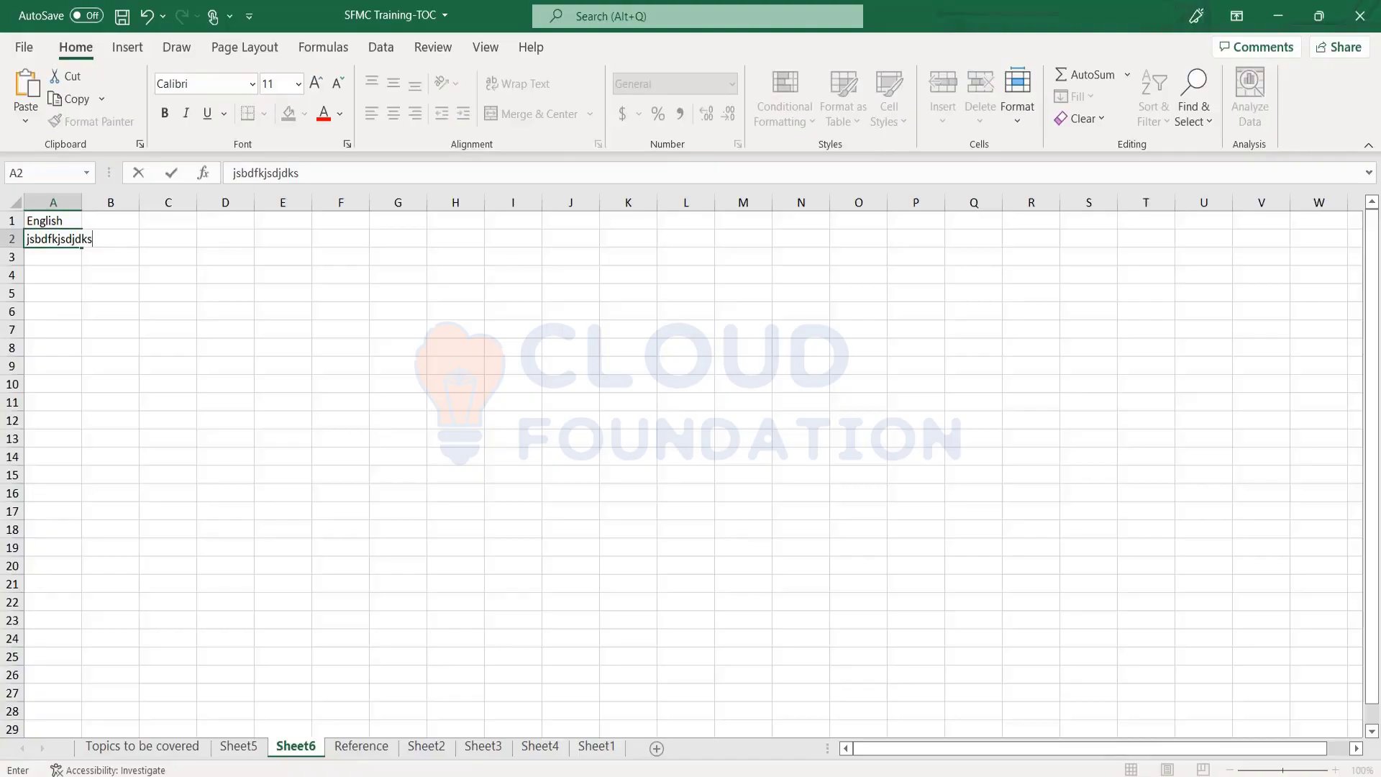
{"action": "key", "text": "Return"}
{"action": "key", "text": "Up"}
{"action": "key", "text": "Right"}
{"action": "key", "text": "Up"}
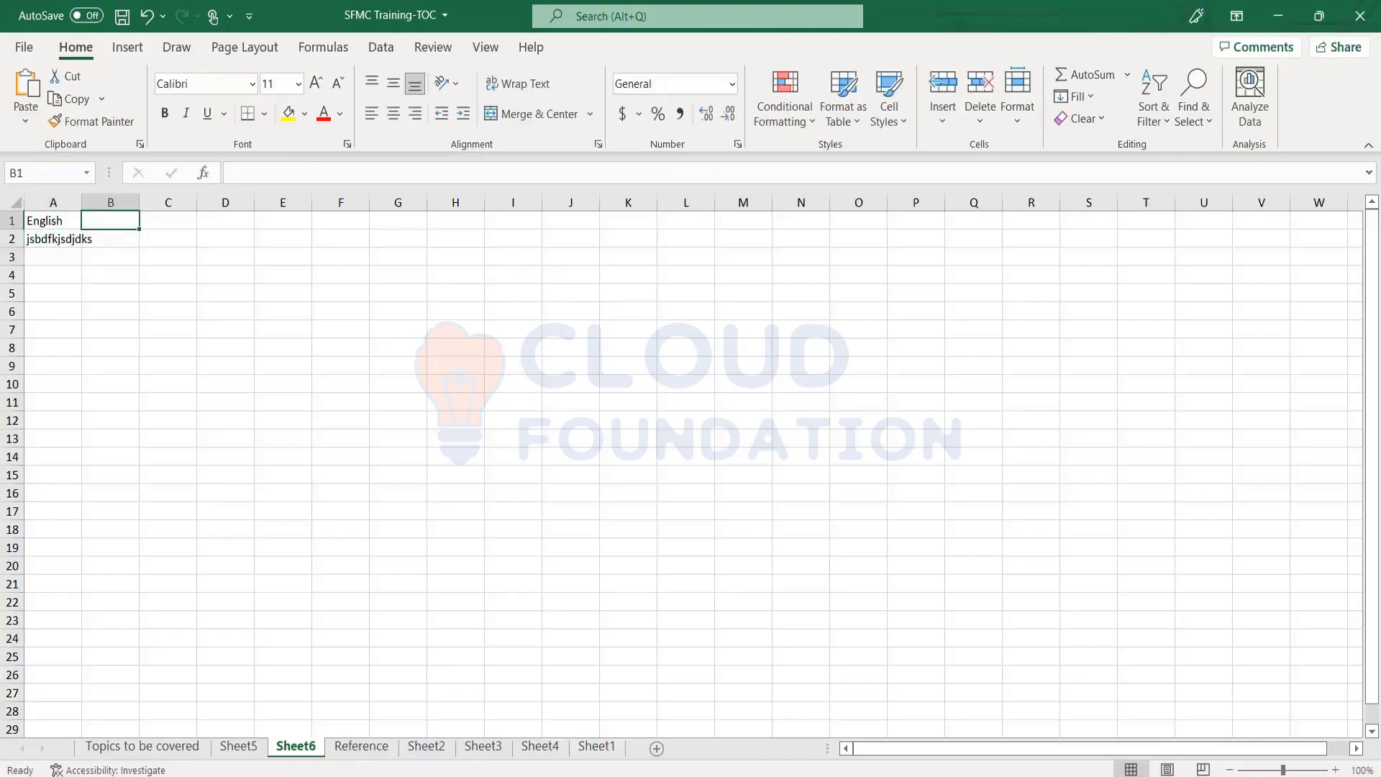
{"action": "type", "text": "France"}
{"action": "key", "text": "Return"}
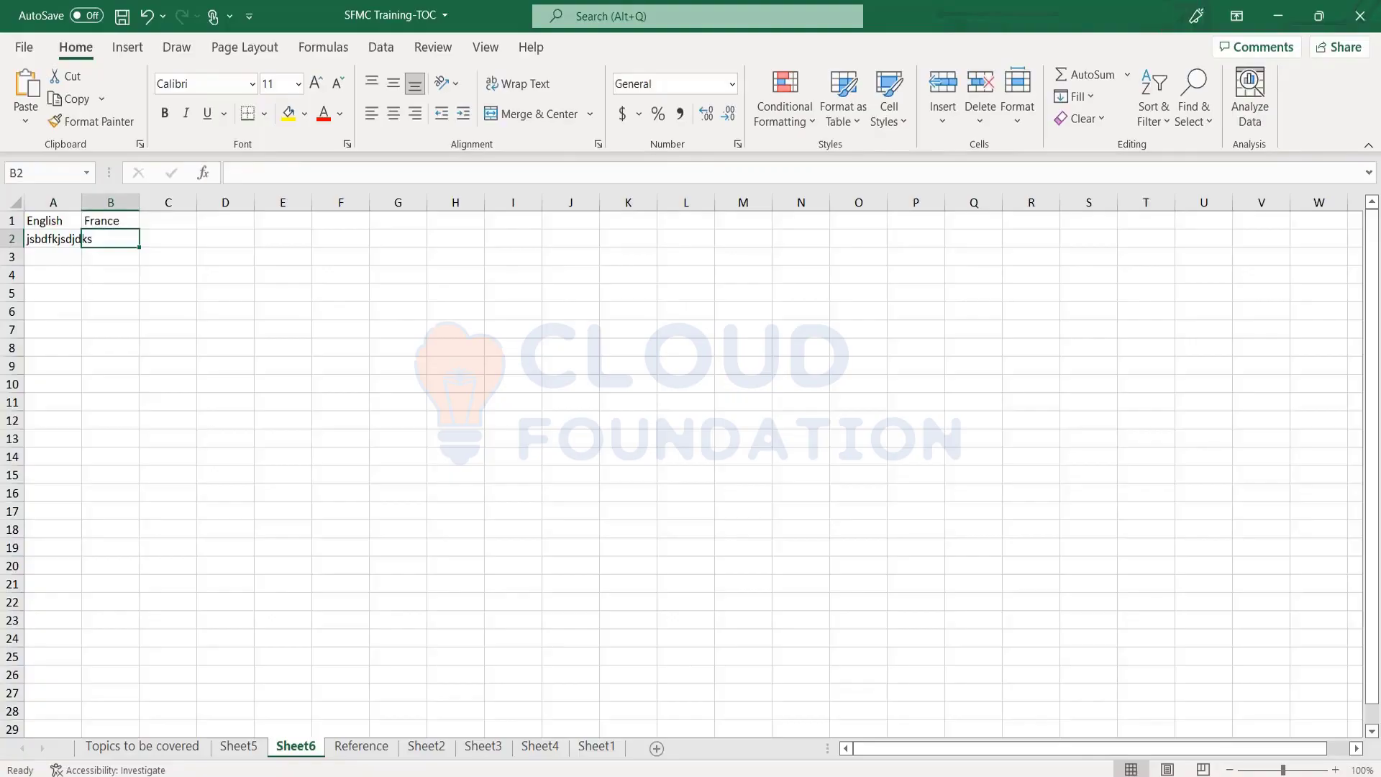
Fill row 3 with the counts 160, 159 and 161 in cells A3, B3 and C3
{"action": "key", "text": "Up"}
{"action": "key", "text": "Right"}
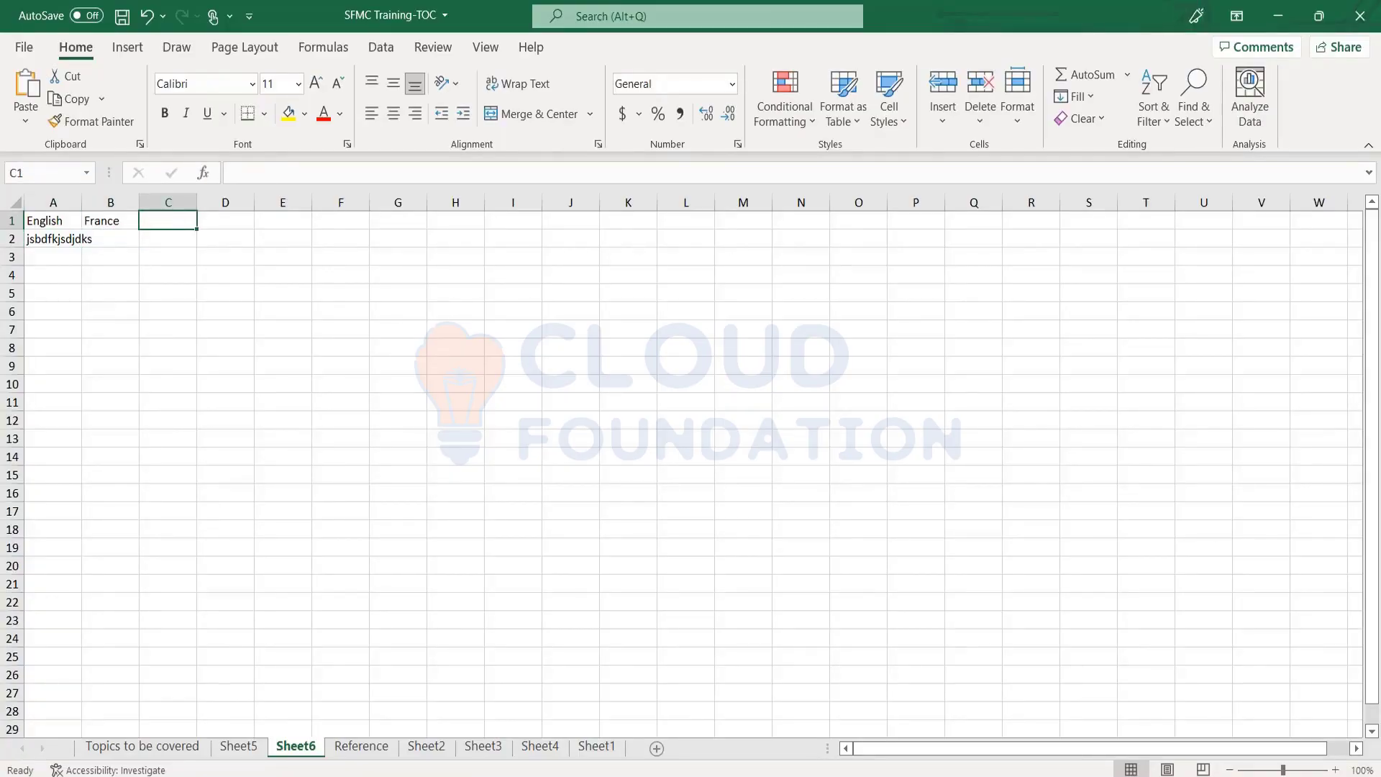
{"action": "key", "text": "Left"}
{"action": "key", "text": "Right"}
{"action": "key", "text": "Left"}
{"action": "key", "text": "Right"}
{"action": "key", "text": "Right"}
{"action": "key", "text": "Right"}
{"action": "key", "text": "Right"}
{"action": "key", "text": "Right"}
{"action": "key", "text": "Right"}
{"action": "key", "text": "Right"}
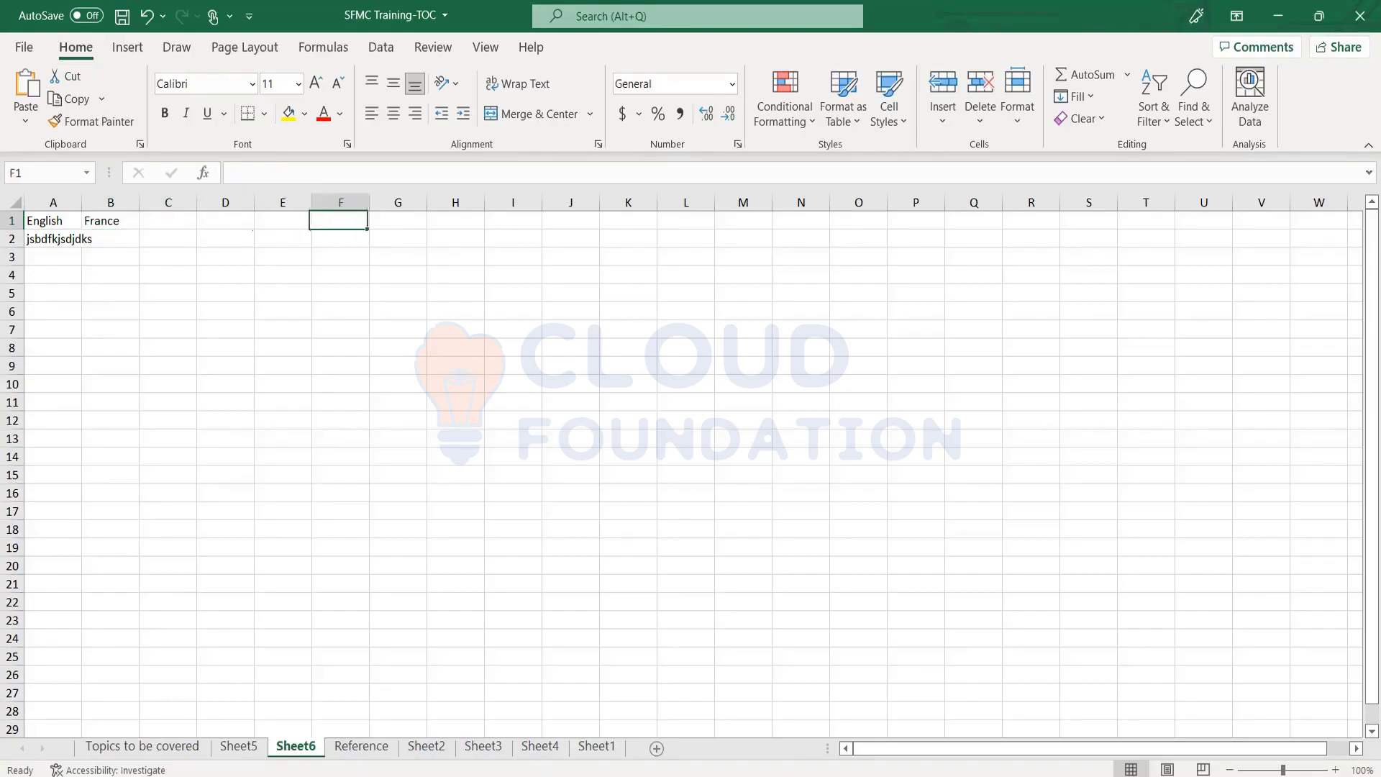
{"action": "key", "text": "Right"}
{"action": "key", "text": "Right"}
{"action": "key", "text": "Right"}
{"action": "key", "text": "Right"}
{"action": "key", "text": "Right"}
{"action": "key", "text": "Right"}
{"action": "key", "text": "Right"}
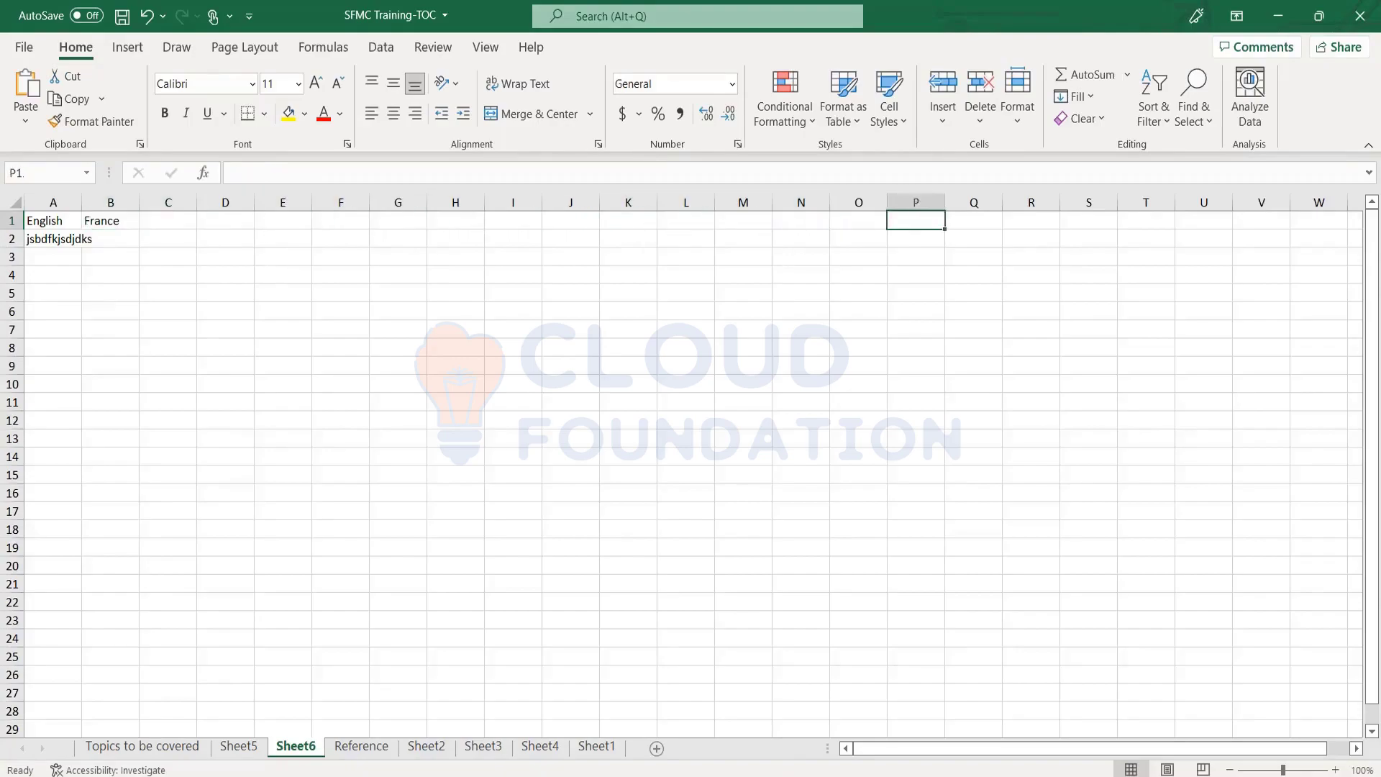
{"action": "key", "text": "Right"}
{"action": "key", "text": "Left"}
{"action": "key", "text": "Left"}
{"action": "key", "text": "Left"}
{"action": "key", "text": "Left"}
{"action": "key", "text": "Left"}
{"action": "key", "text": "Left"}
{"action": "key", "text": "Left"}
{"action": "key", "text": "Home"}
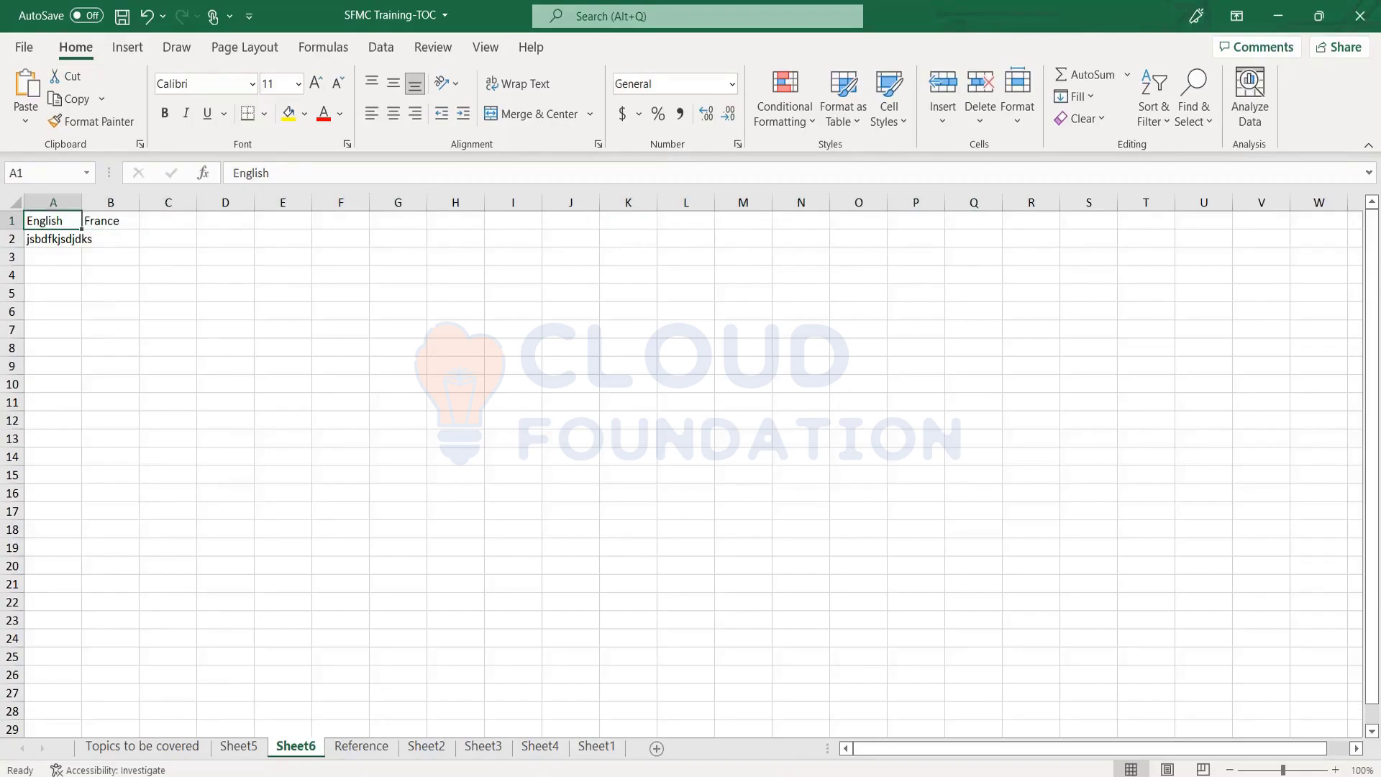
{"action": "key", "text": "Down"}
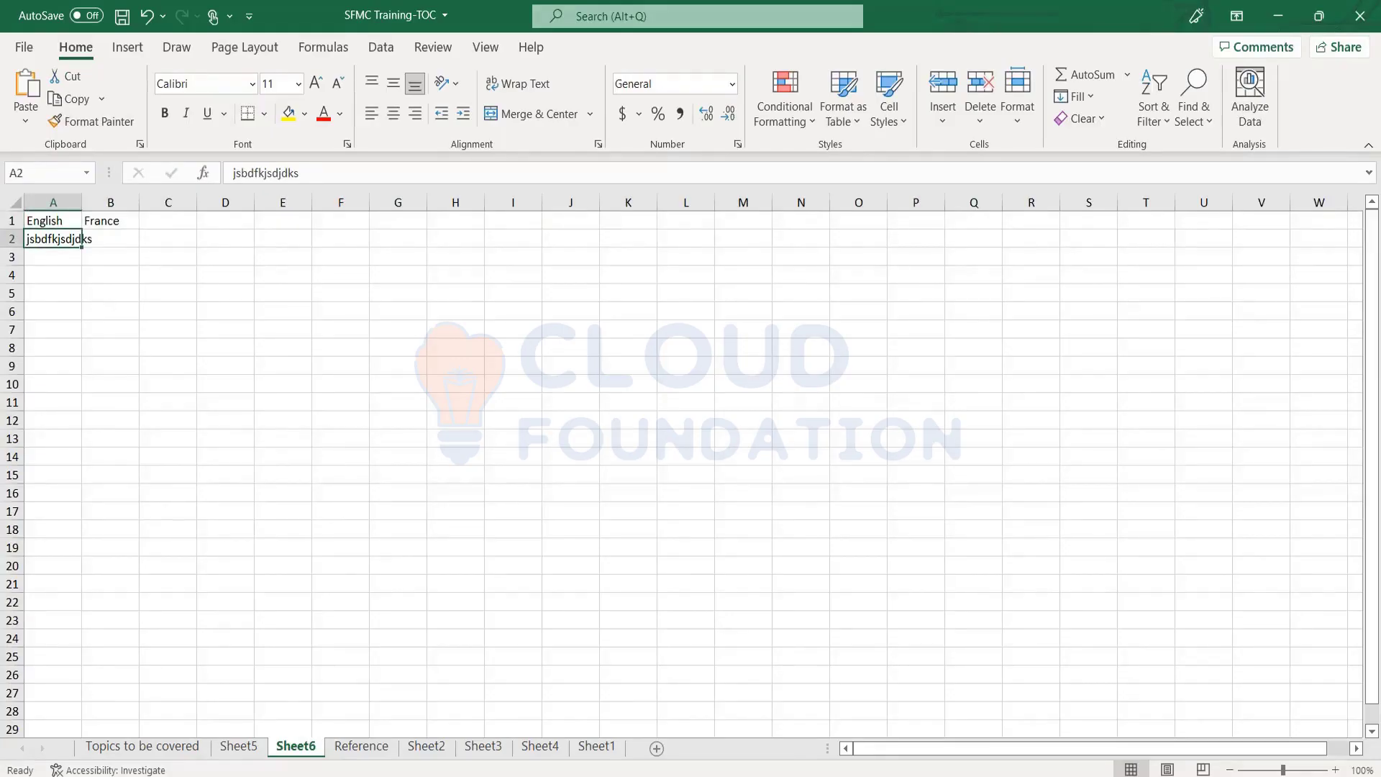
{"action": "key", "text": "Up"}
{"action": "key", "text": "Right"}
{"action": "key", "text": "Down"}
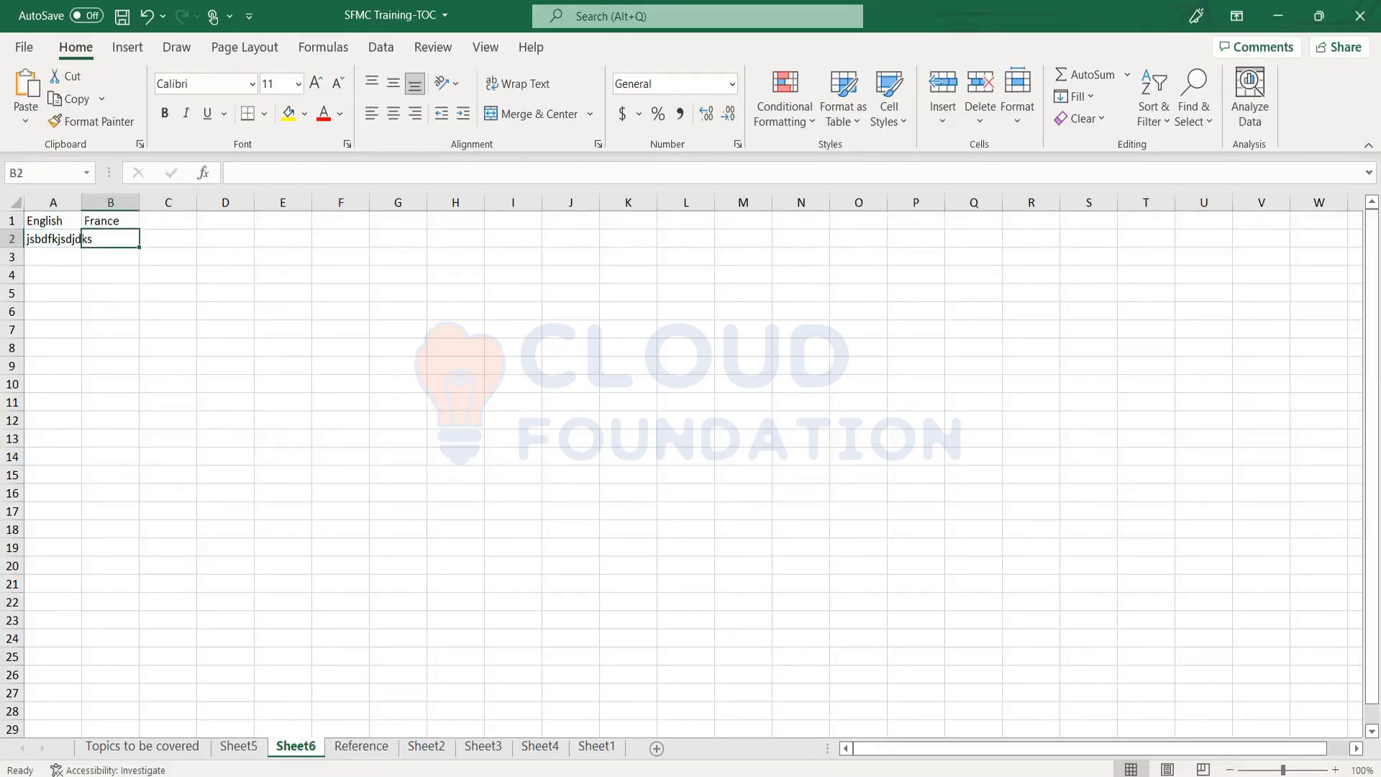
{"action": "key", "text": "Up"}
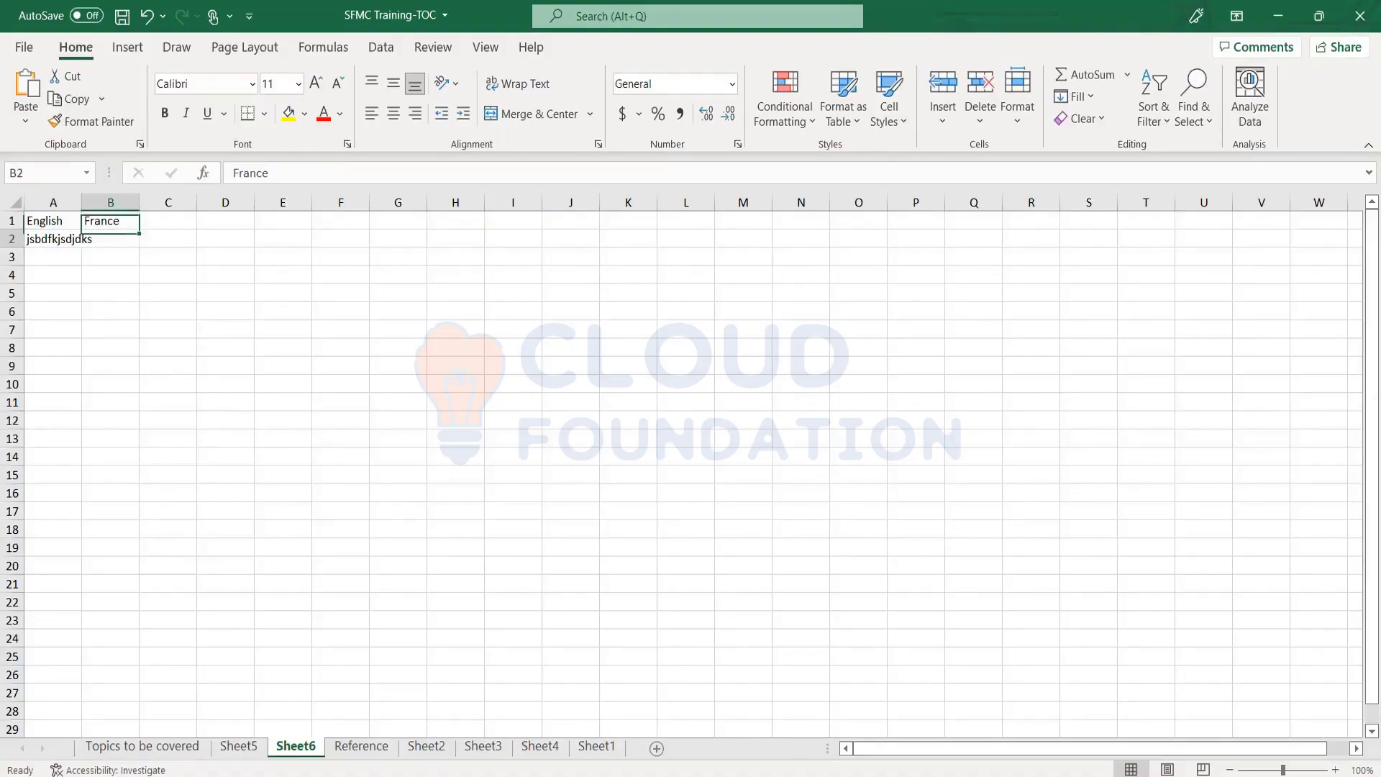
{"action": "key", "text": "Down"}
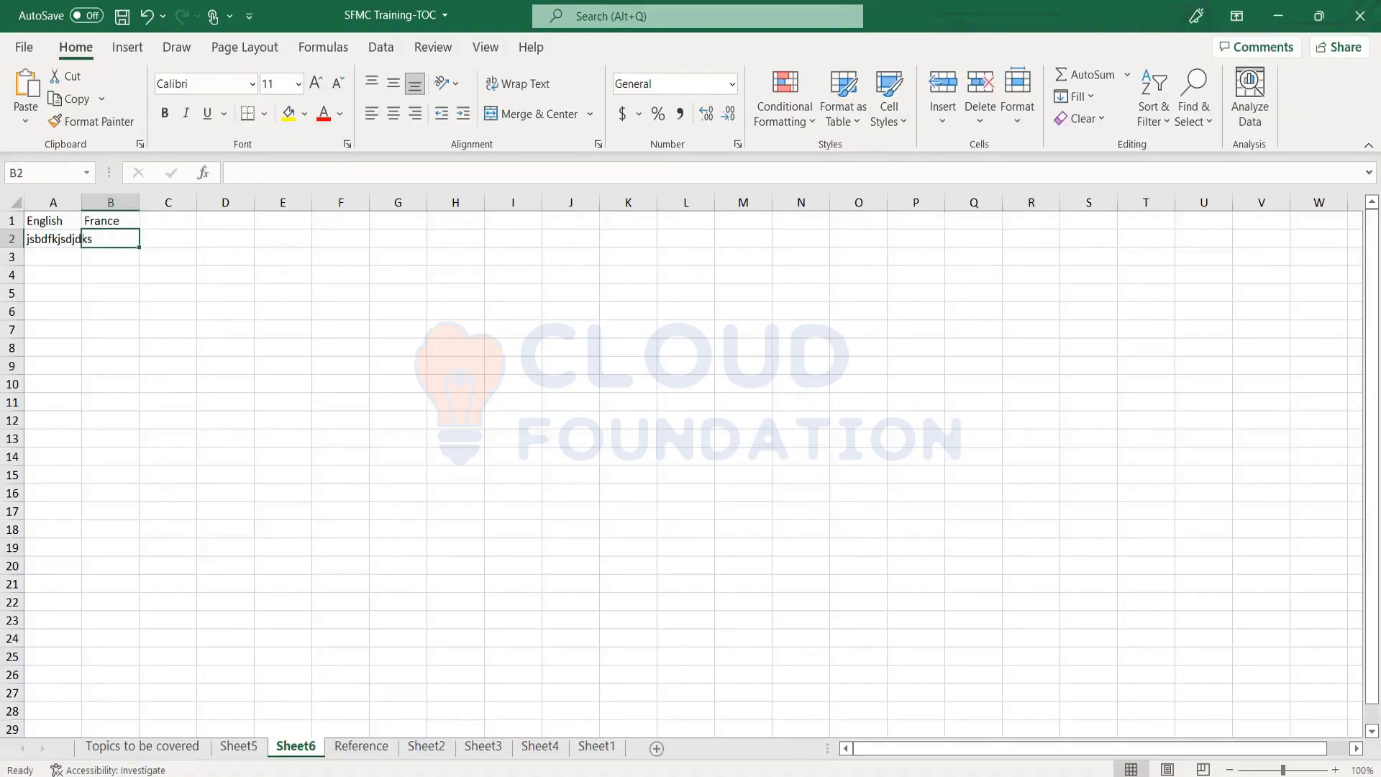
{"action": "key", "text": "Left"}
{"action": "key", "text": "Down"}
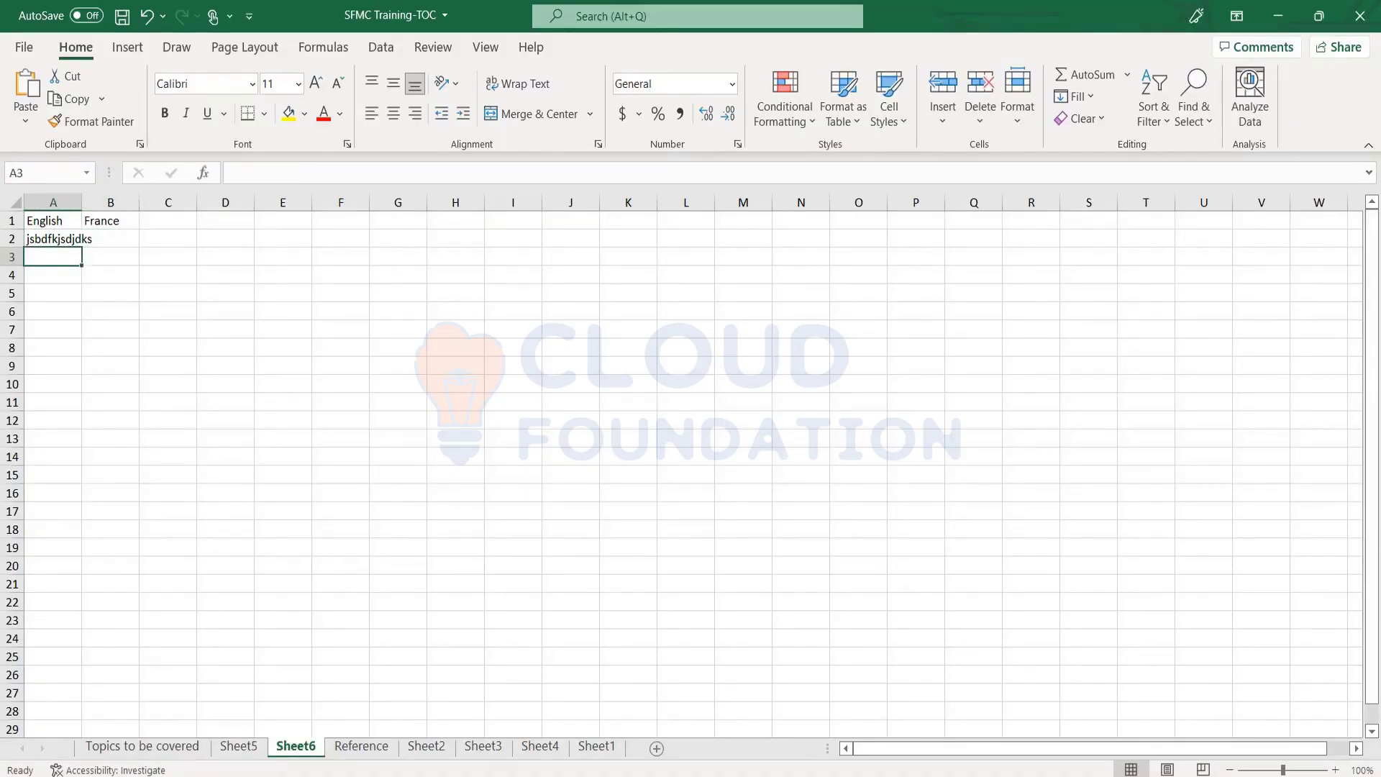
{"action": "type", "text": "160"}
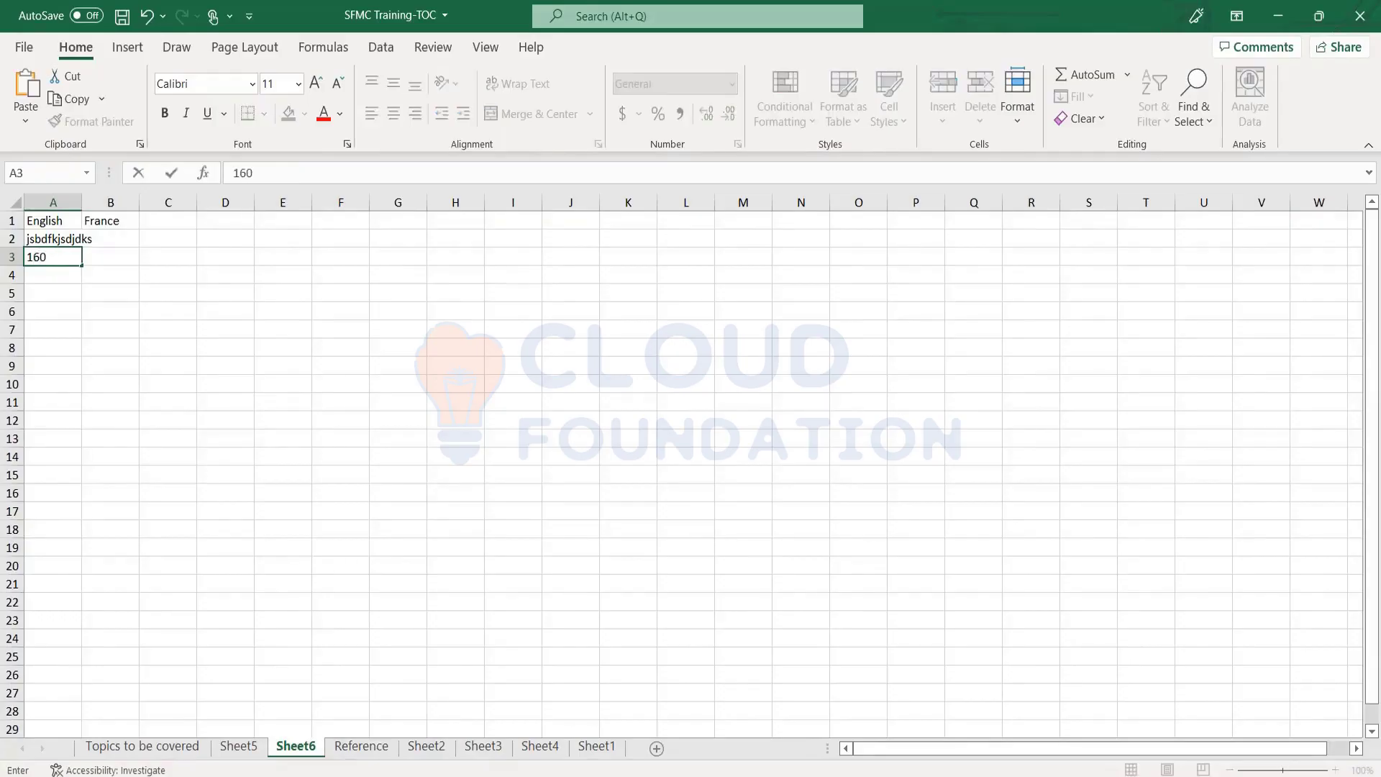
{"action": "key", "text": "Return"}
{"action": "key", "text": "Up"}
{"action": "key", "text": "Up"}
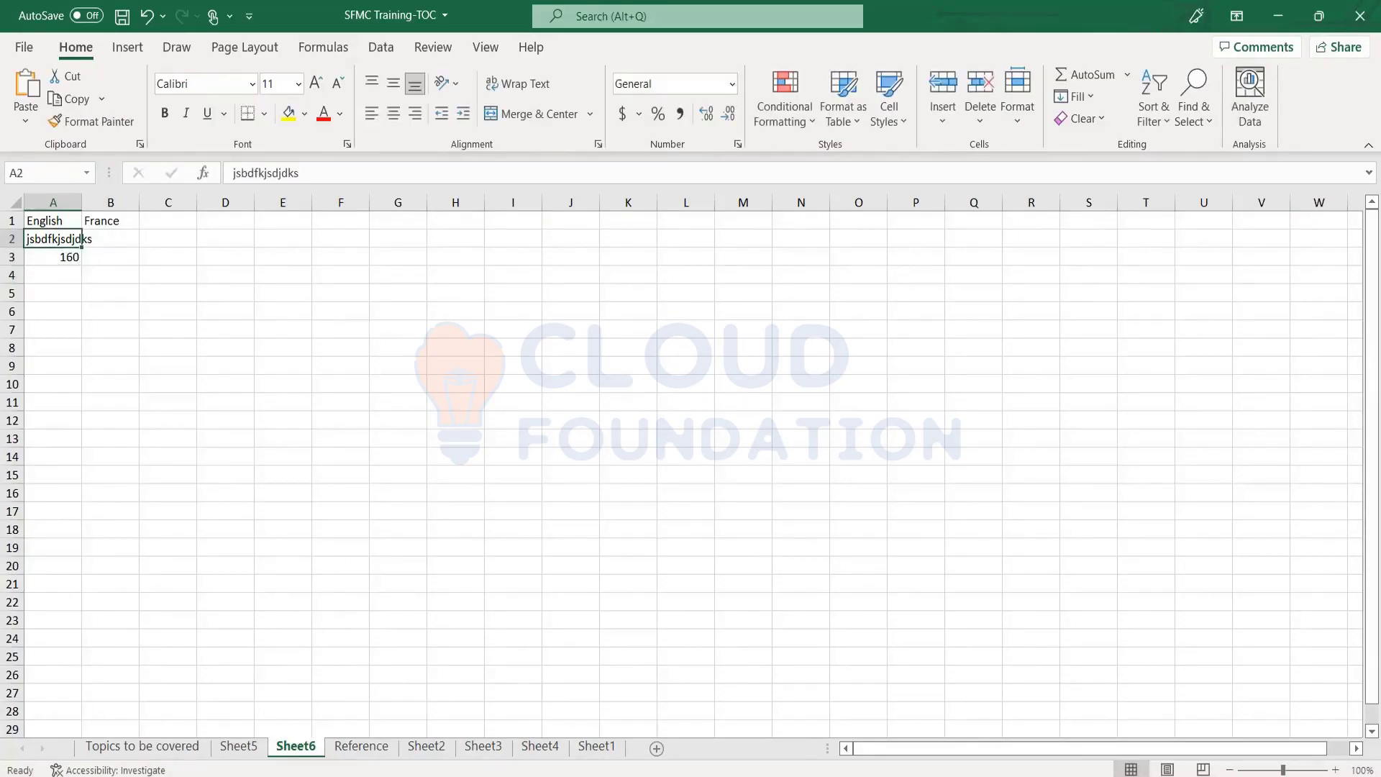
{"action": "key", "text": "Right"}
{"action": "key", "text": "Up"}
{"action": "key", "text": "Down"}
{"action": "key", "text": "Down"}
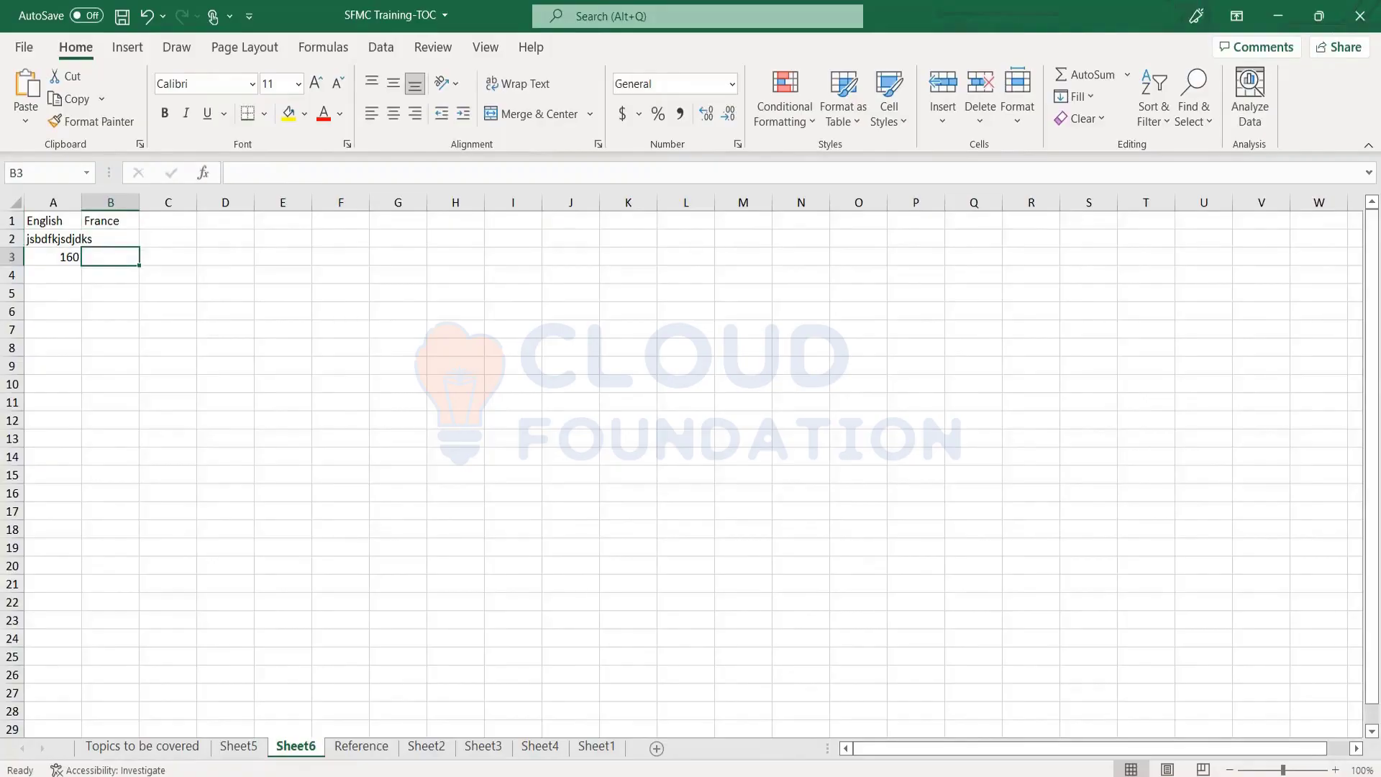
{"action": "type", "text": "159"}
{"action": "key", "text": "Return"}
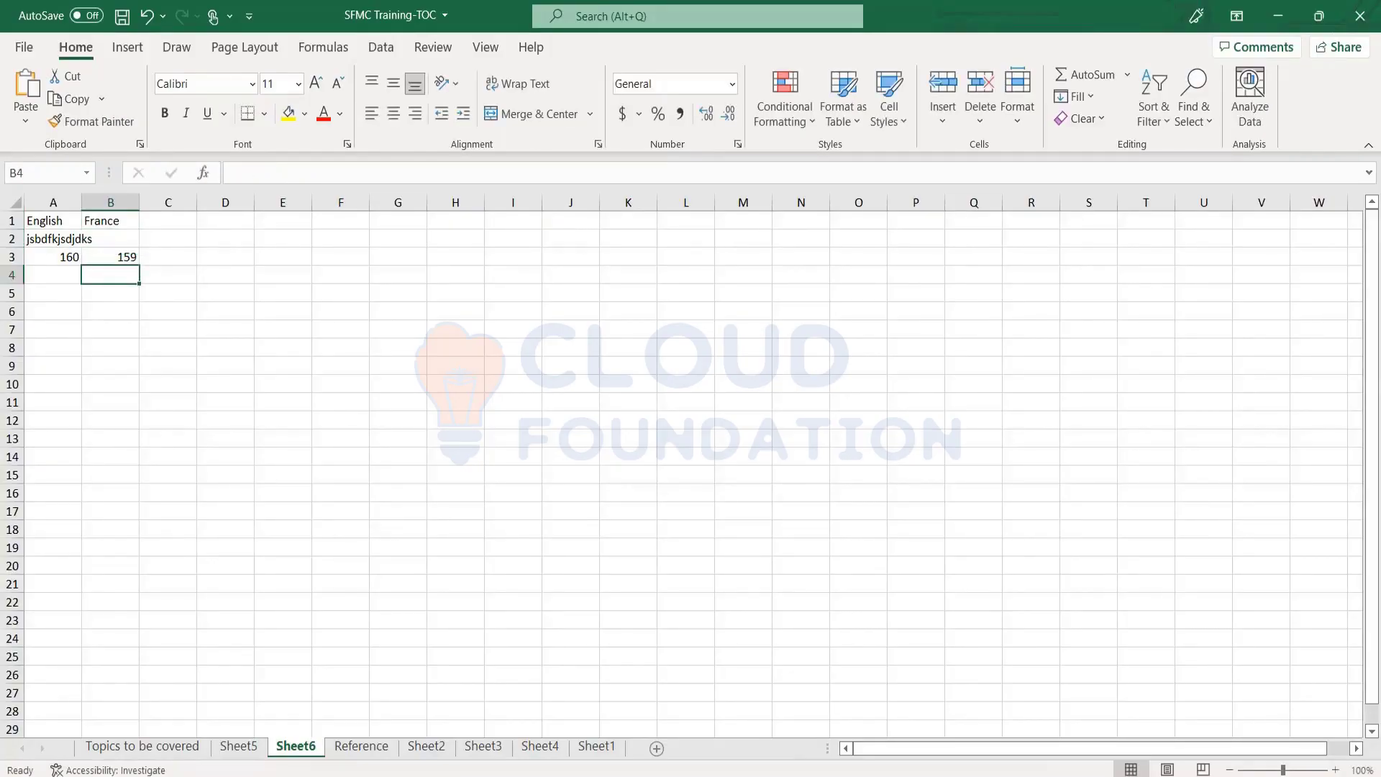
{"action": "key", "text": "Up"}
{"action": "key", "text": "Right"}
{"action": "type", "text": "16"}
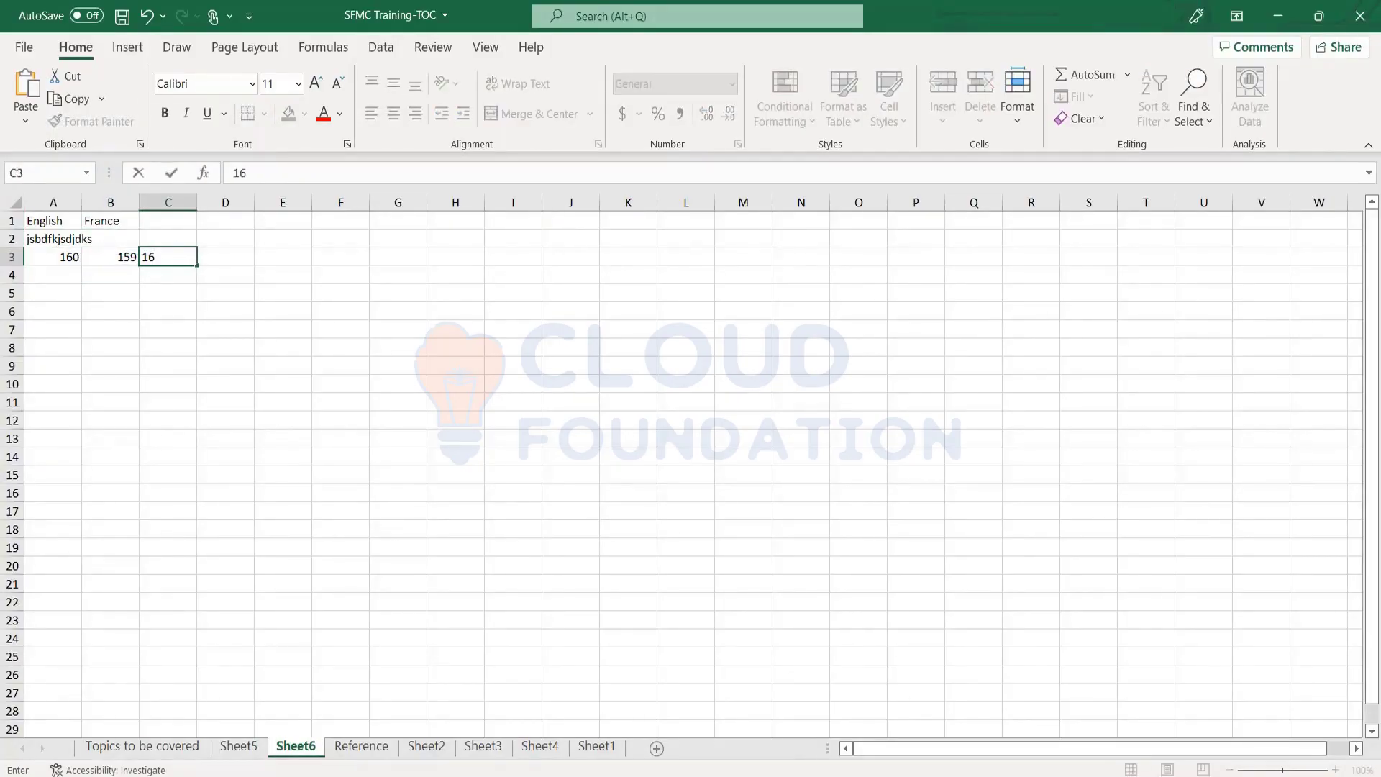
{"action": "type", "text": "1"}
{"action": "key", "text": "Return"}
Select the table range A1:C3 from the keyboard
{"action": "key", "text": "Up"}
{"action": "key", "text": "Up"}
{"action": "key", "text": "Up"}
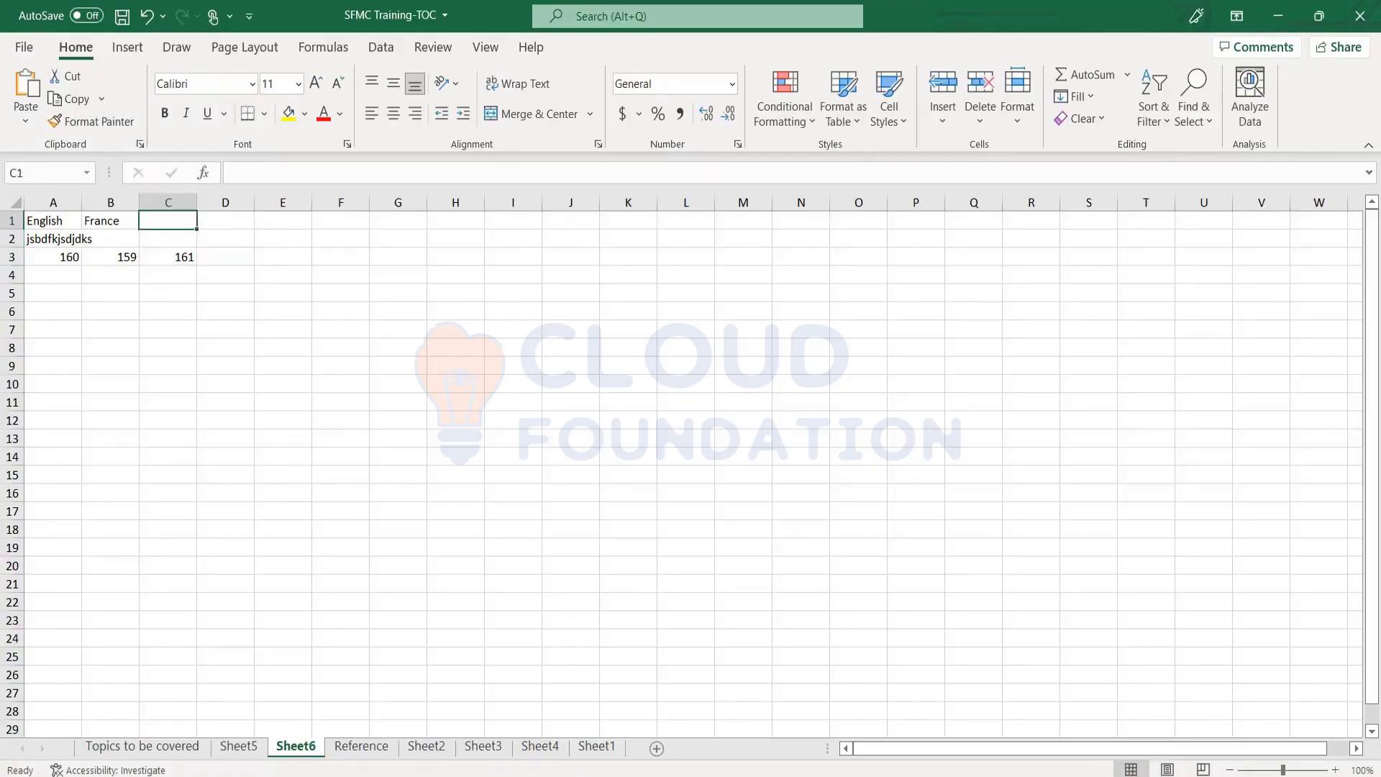
{"action": "key", "text": "Left"}
{"action": "key", "text": "Down"}
{"action": "key", "text": "Down"}
{"action": "key", "text": "Right"}
{"action": "key", "text": "Up"}
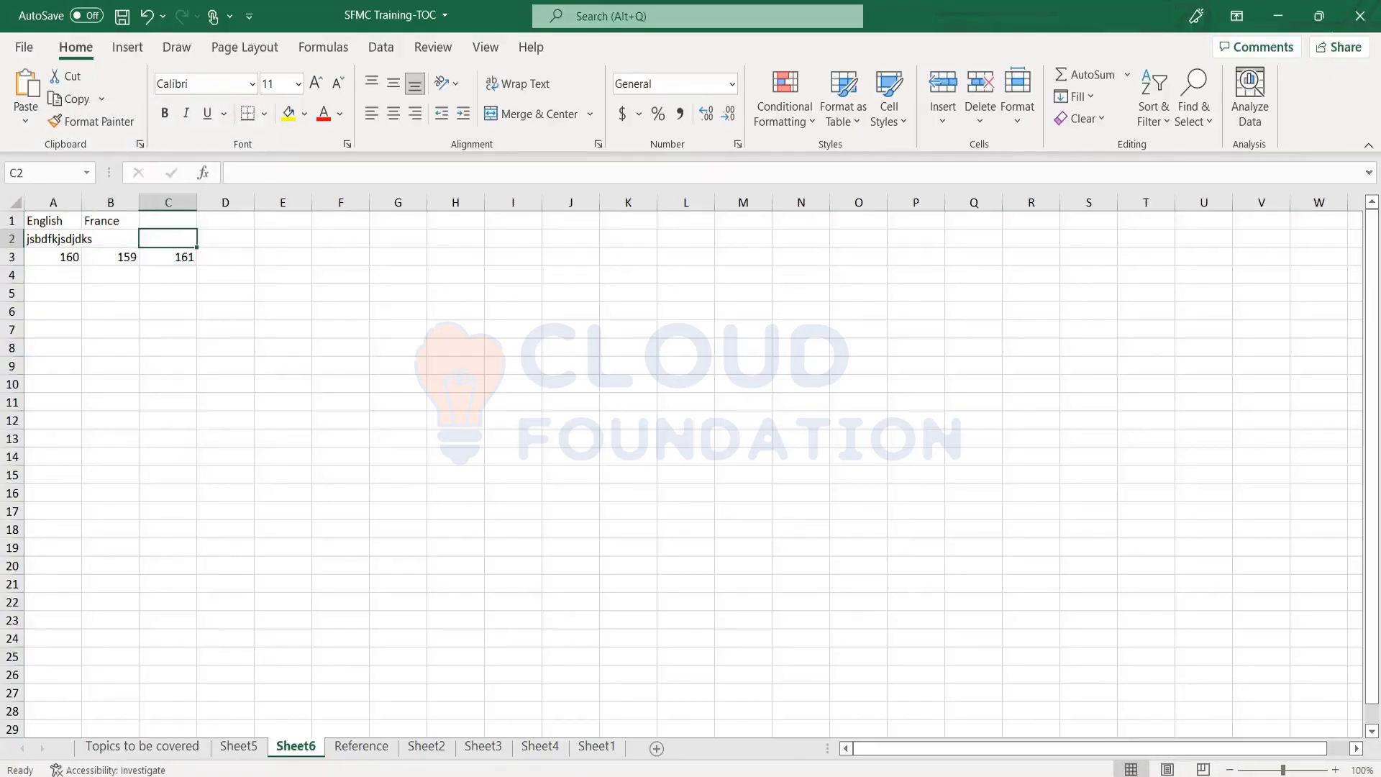
{"action": "key", "text": "Left"}
{"action": "key", "text": "Left"}
{"action": "key", "text": "Up"}
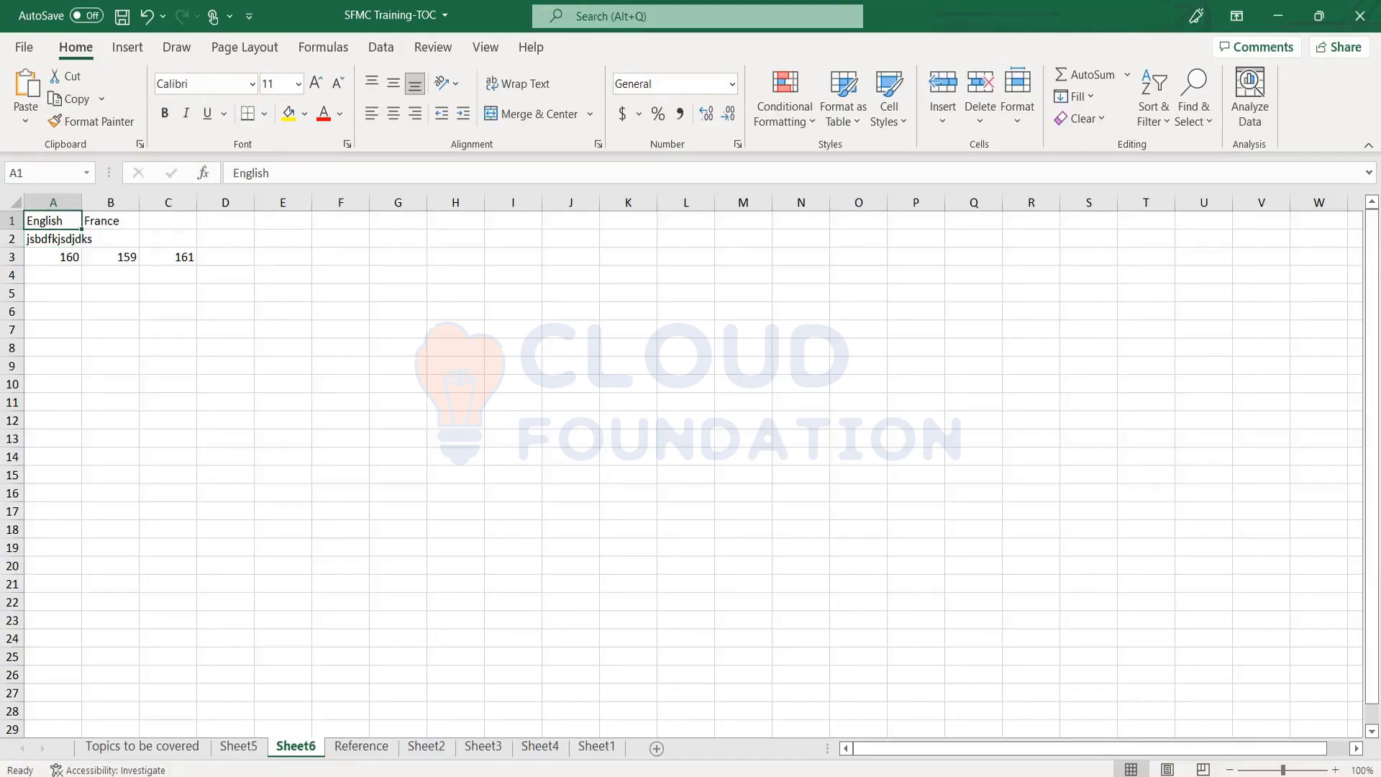
{"action": "key", "text": "shift+Down"}
{"action": "key", "text": "shift+Right"}
{"action": "key", "text": "shift+Down"}
{"action": "key", "text": "shift+Right"}
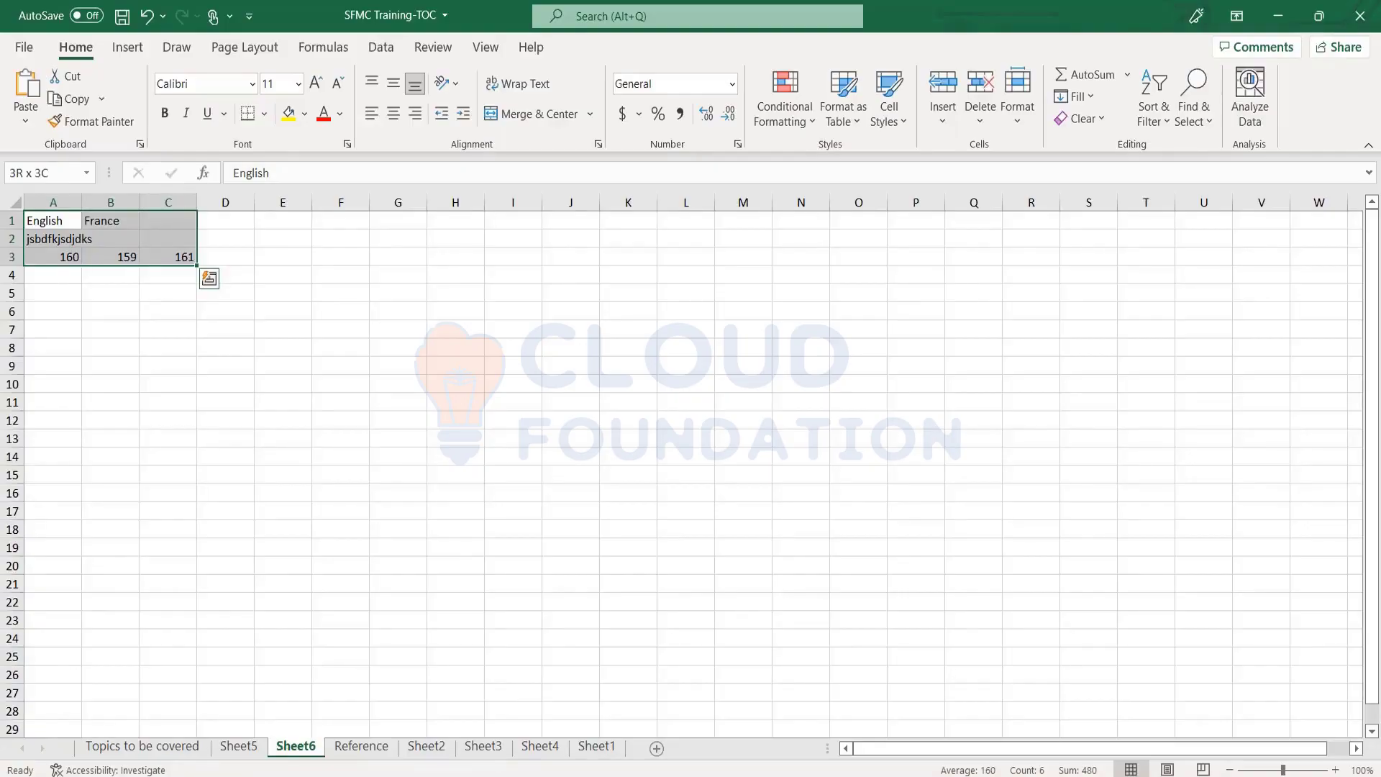
Deselect the table by clicking an empty cell, then Alt+Tab back to the browser's Create Message wizard
{"action": "left_click", "coordinate": [364, 350]}
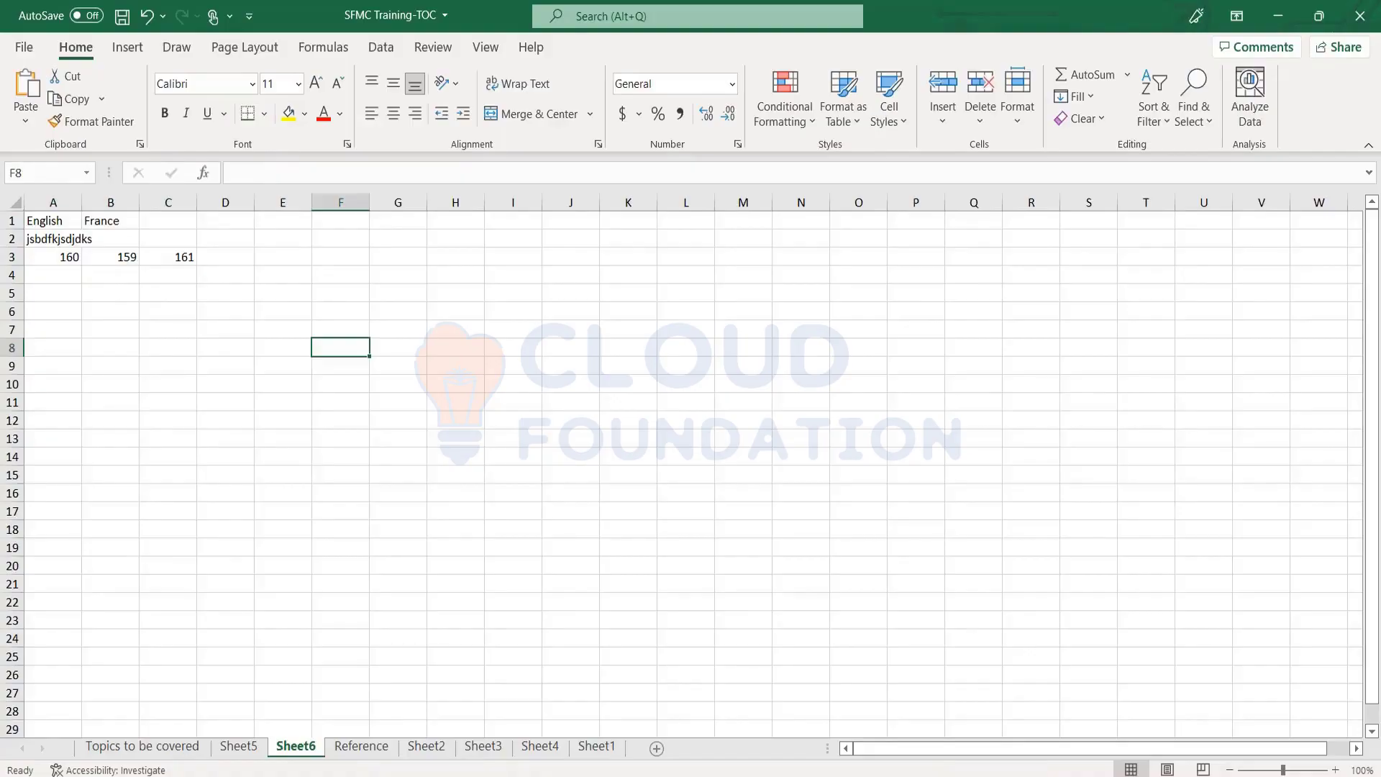
{"action": "key", "text": "alt+Tab"}
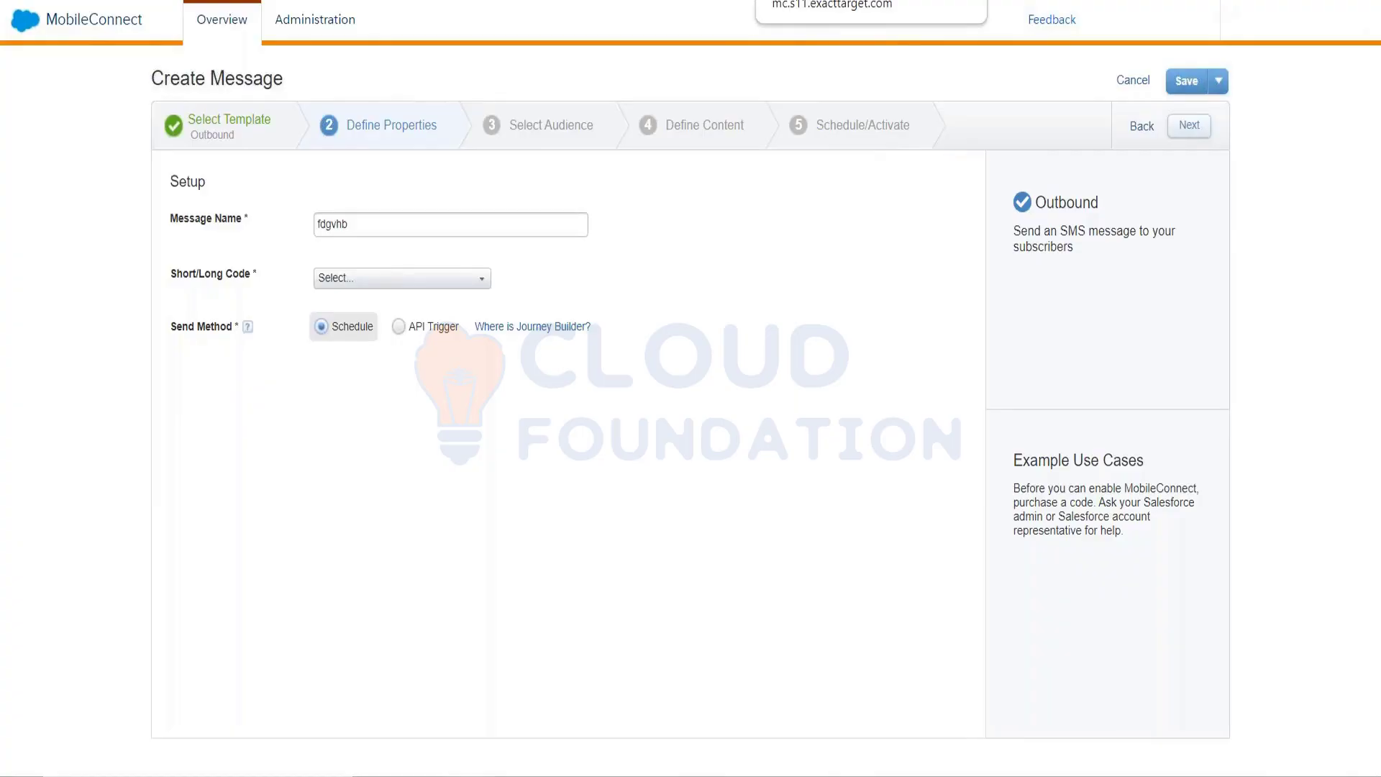
{"action": "left_click", "coordinate": [724, 3]}
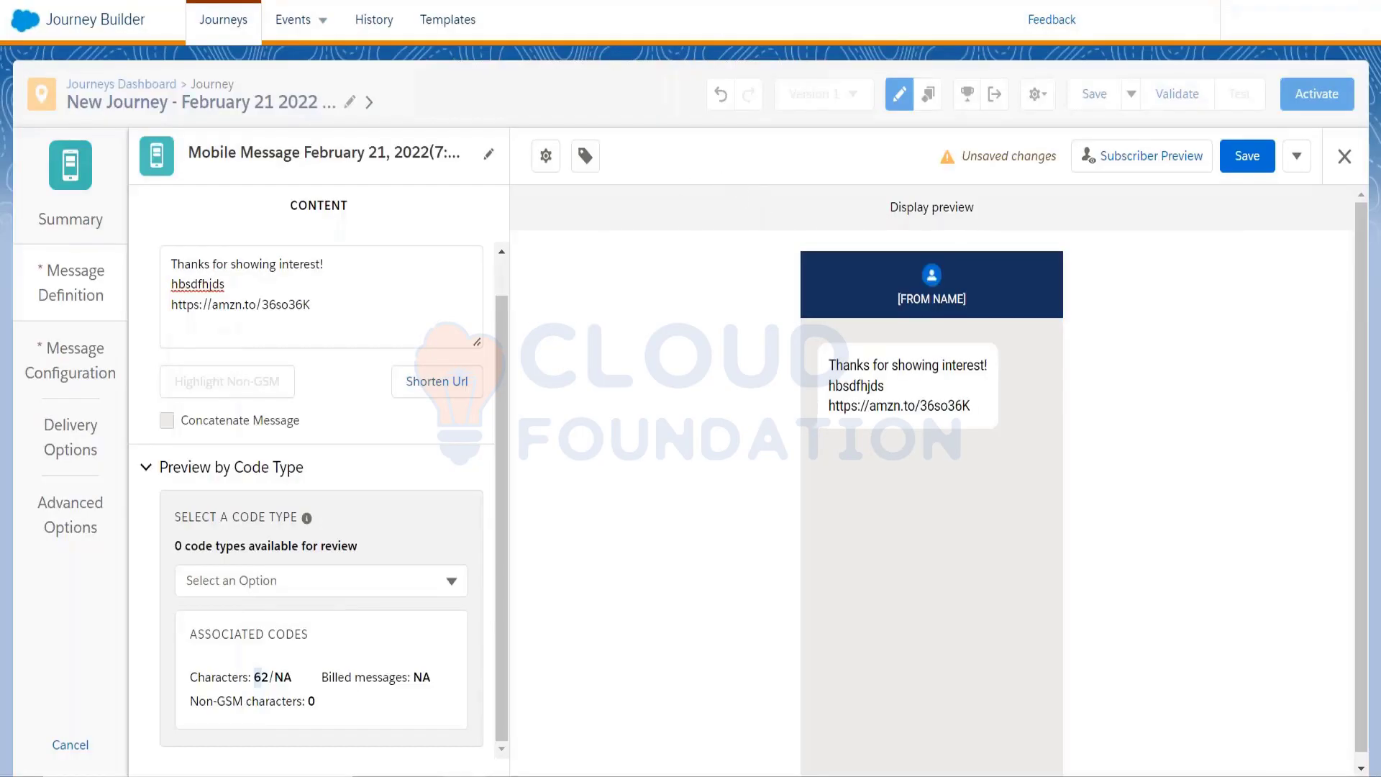
{"action": "key", "text": "ctrl+Tab"}
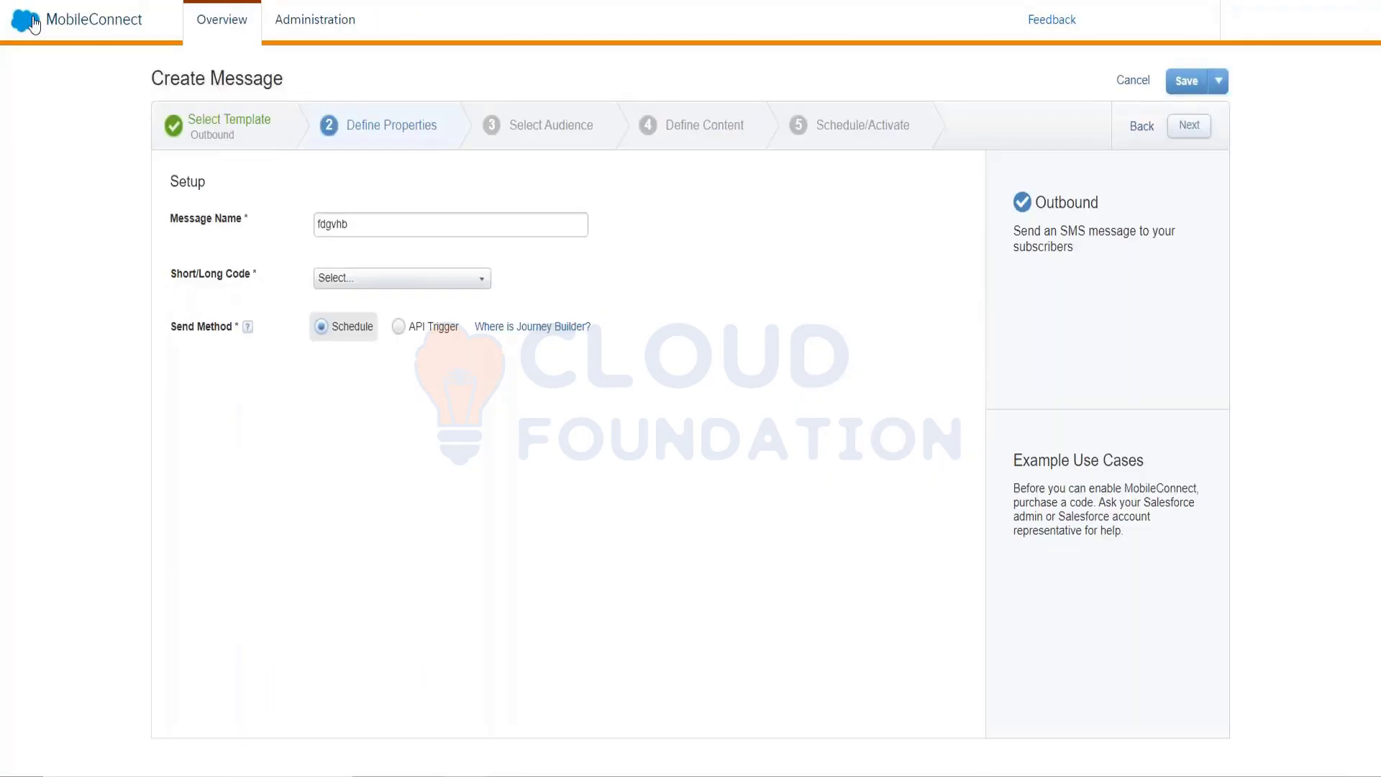
{"action": "left_click", "coordinate": [34, 23]}
{"action": "mouse_move", "coordinate": [117, 144]}
{"action": "left_click", "coordinate": [395, 286]}
Jump back to the Select Template step, where Outbound is still the chosen template
{"action": "left_click", "coordinate": [225, 132]}
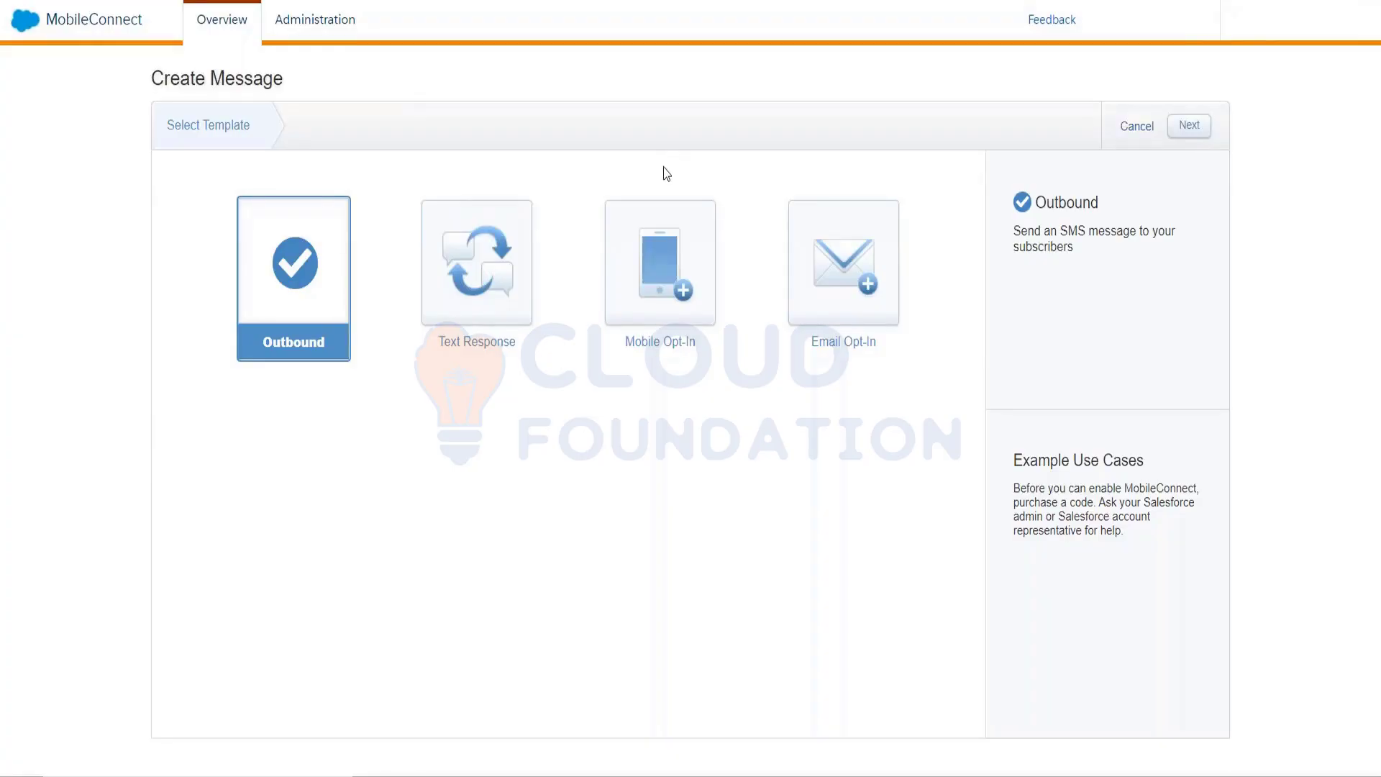
Compare the Outbound and Text Response templates, settle on Text Response and continue
{"action": "left_click", "coordinate": [528, 243]}
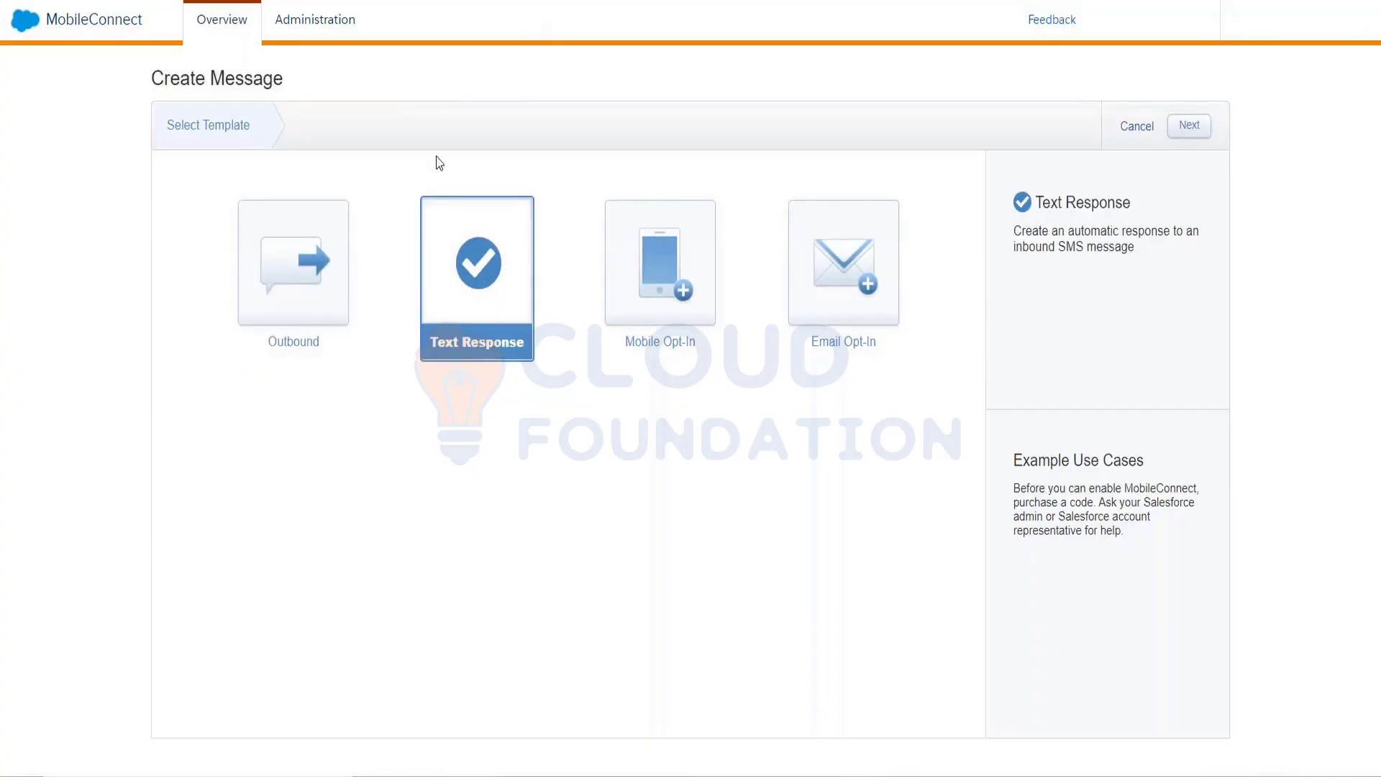
{"action": "left_click", "coordinate": [329, 266]}
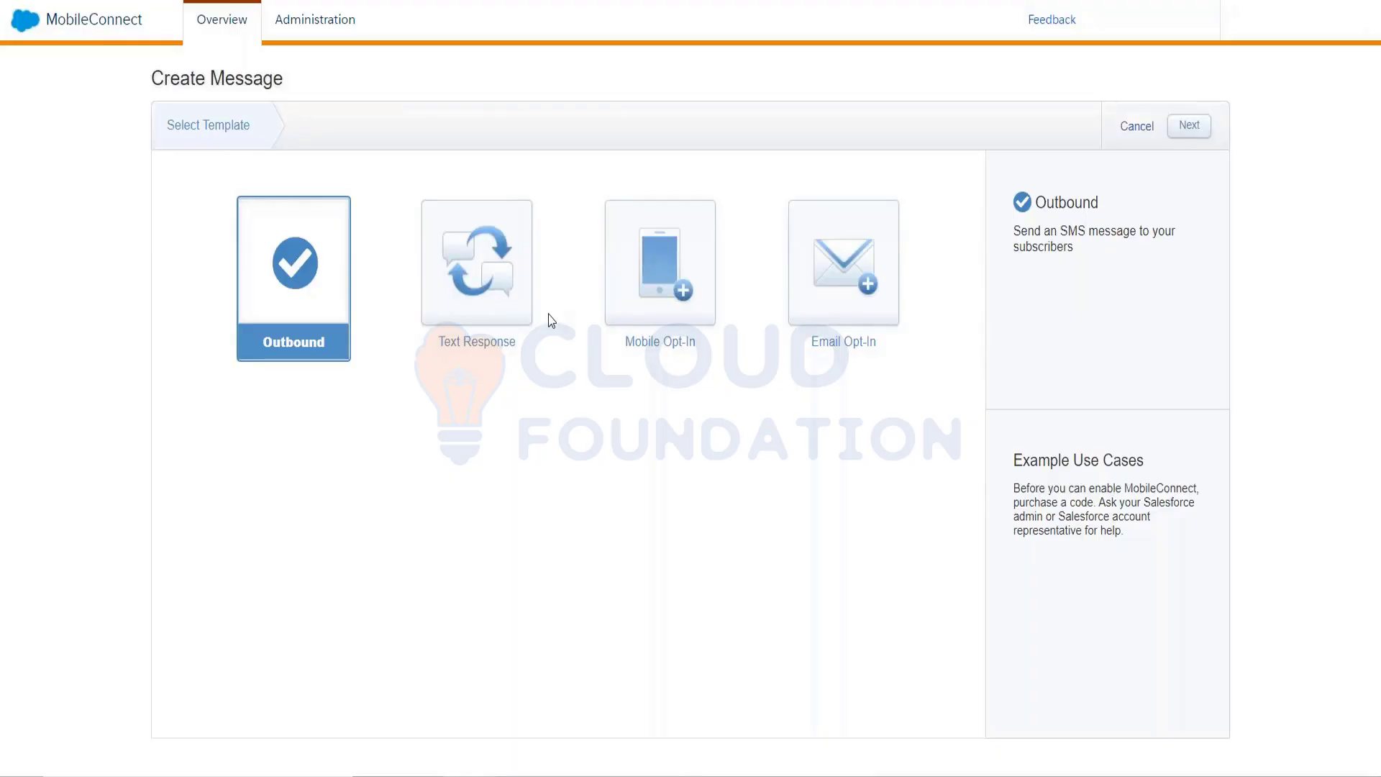
{"action": "left_click", "coordinate": [503, 299]}
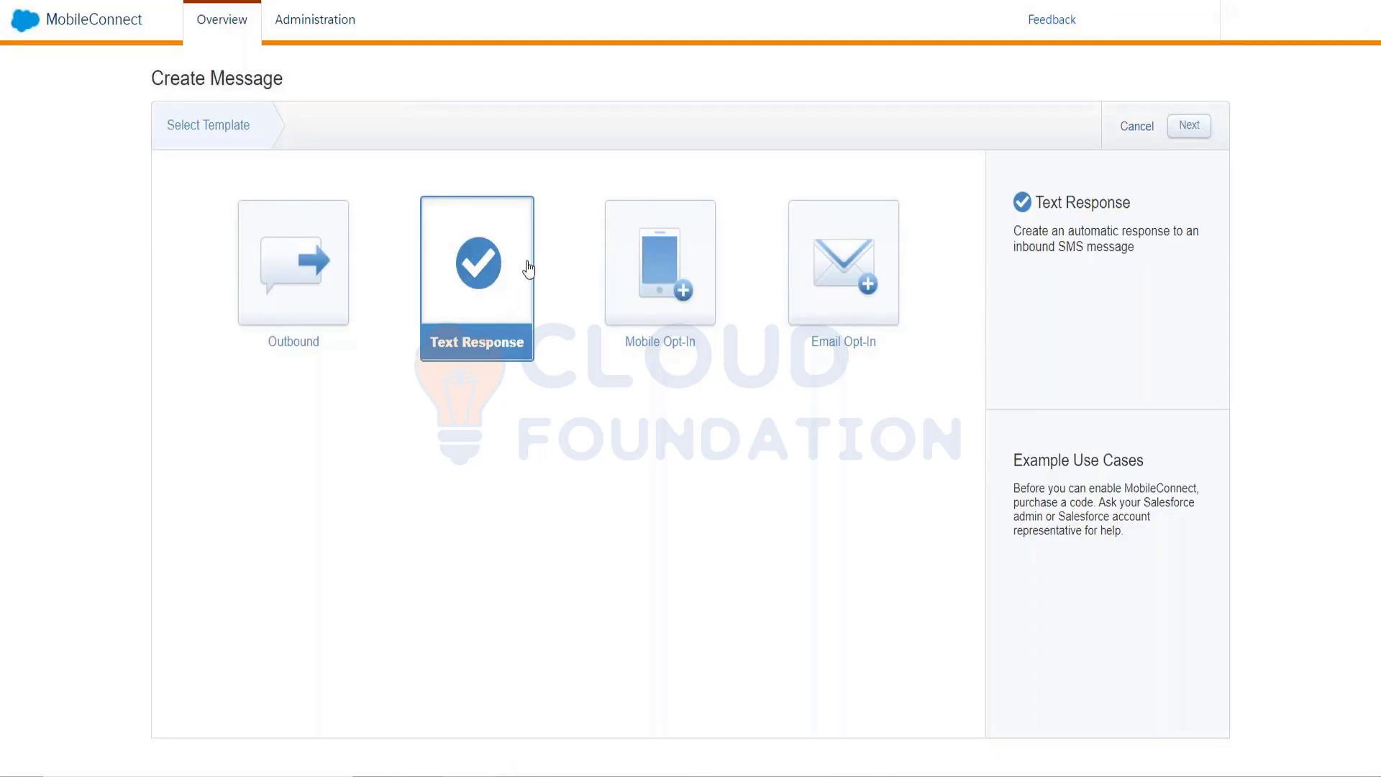
{"action": "left_click", "coordinate": [343, 250]}
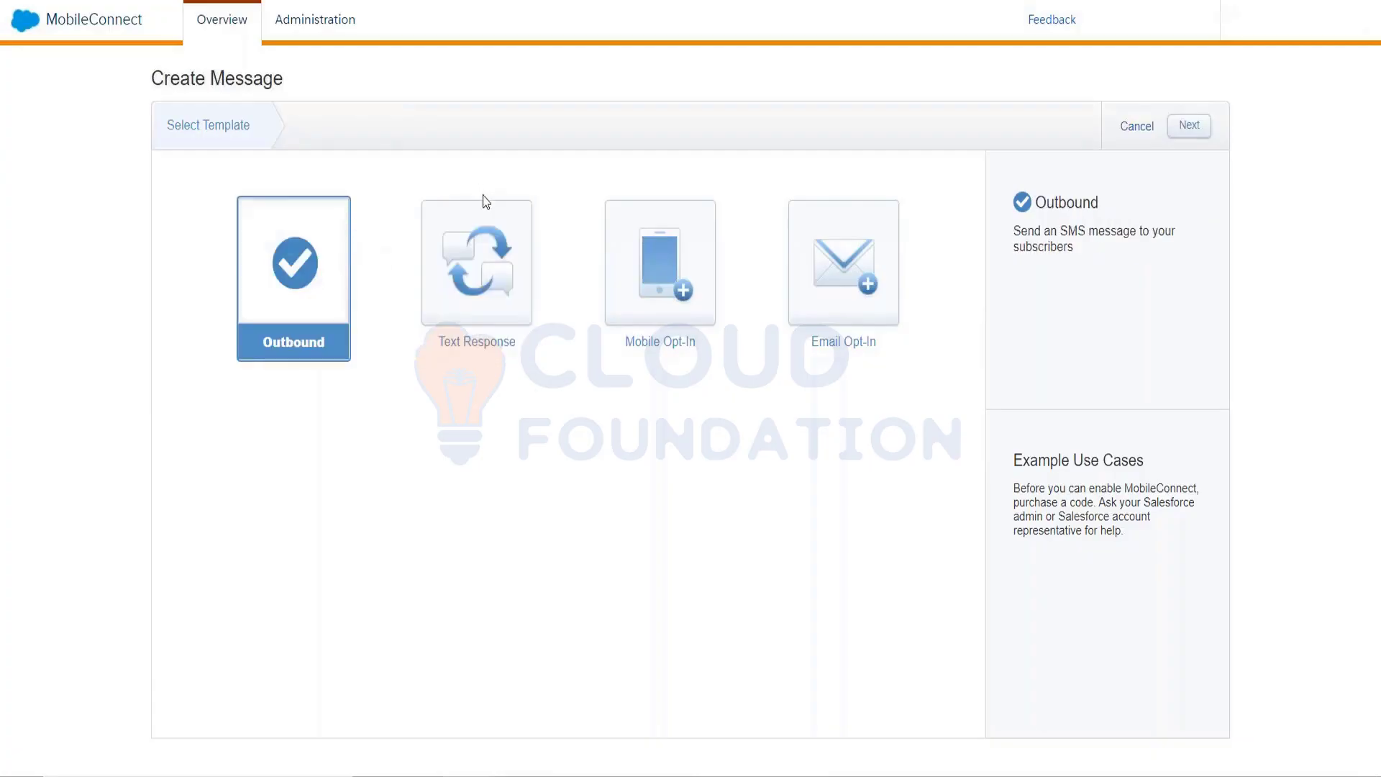
{"action": "left_click", "coordinate": [488, 230]}
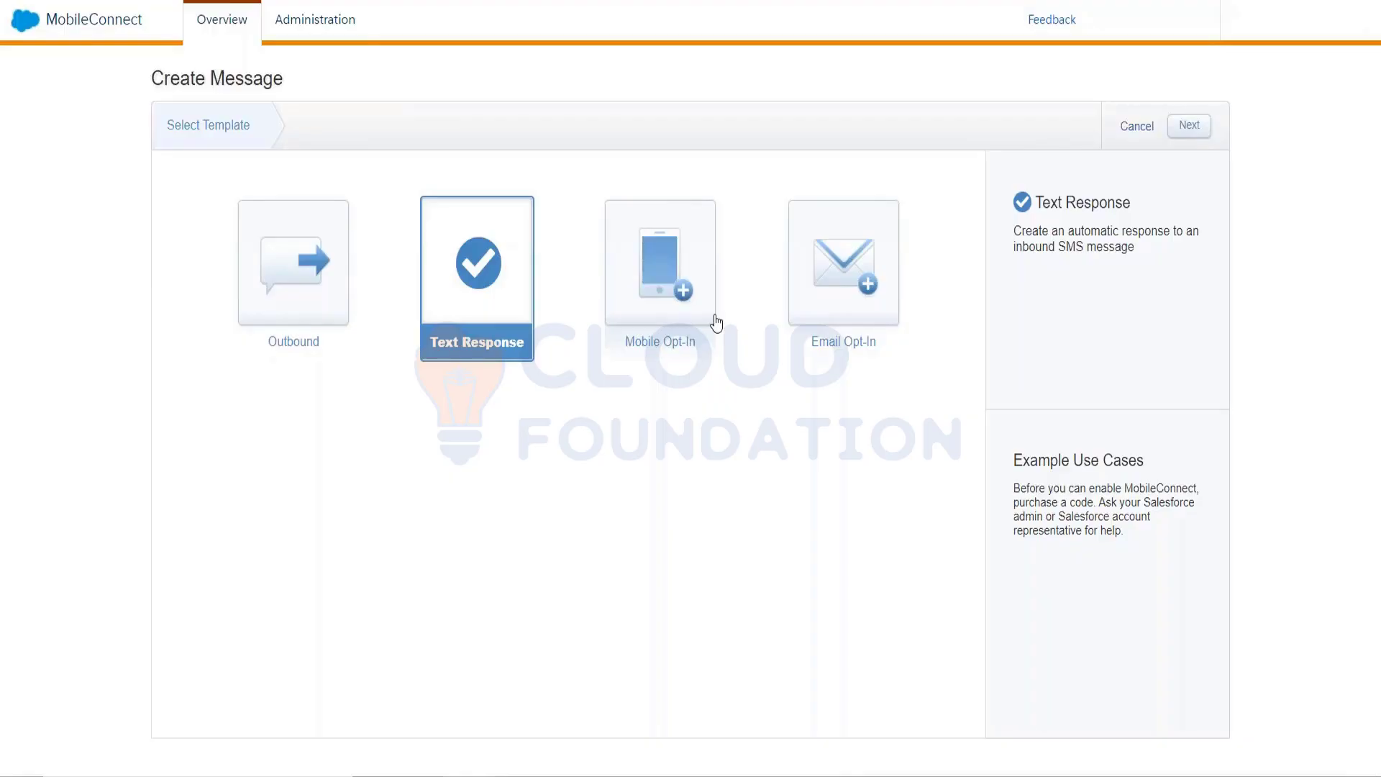
{"action": "left_click", "coordinate": [1201, 133]}
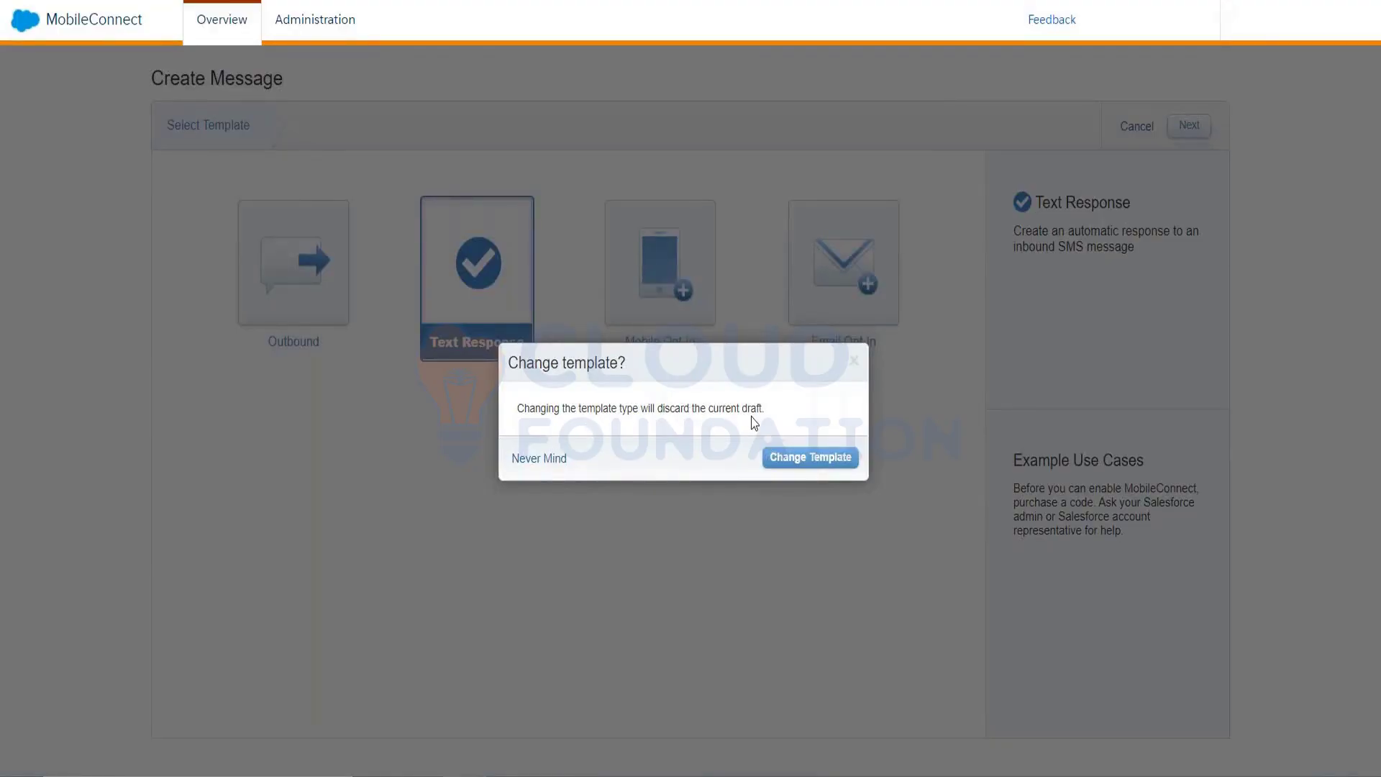
Confirm Change Template, discarding the draft in favour of the Text Response template
{"action": "left_click", "coordinate": [800, 462]}
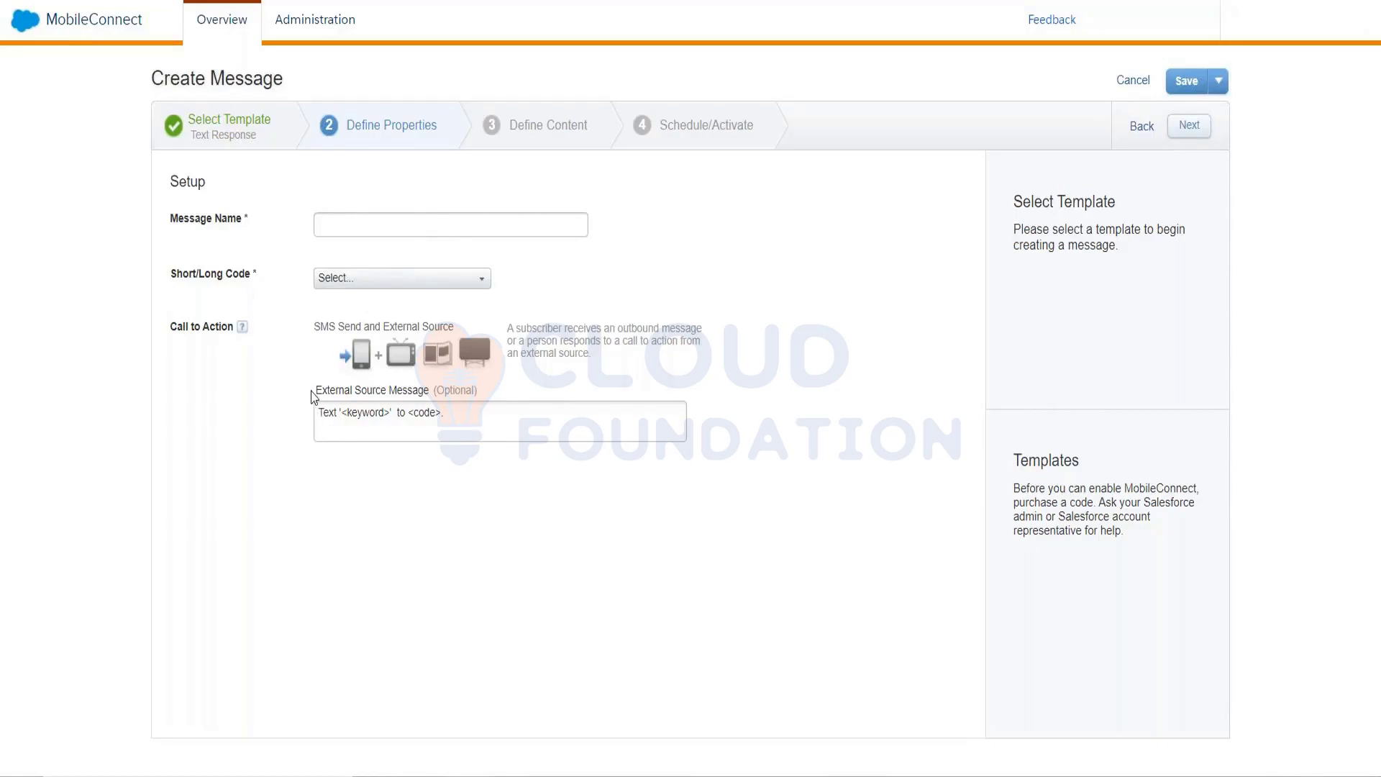
In the External Source Message, replace the keyword placeholder with 'Interested' and code with '456789'
{"action": "left_click_drag", "start_coordinate": [313, 398], "coordinate": [487, 392]}
{"action": "left_click", "coordinate": [476, 435]}
{"action": "left_click", "coordinate": [383, 415]}
{"action": "key", "text": "shift+Left"}
{"action": "key", "text": "shift+Left"}
{"action": "key", "text": "shift+Left"}
{"action": "key", "text": "shift+Left"}
{"action": "key", "text": "shift+Left"}
{"action": "key", "text": "shift+Left"}
{"action": "key", "text": "shift+Left"}
{"action": "type", "text": "Interested"}
{"action": "key", "text": "Right"}
{"action": "key", "text": "Right"}
{"action": "key", "text": "shift+Right"}
{"action": "key", "text": "shift+Right"}
{"action": "key", "text": "shift+Right"}
{"action": "key", "text": "shift+Right"}
{"action": "type", "text": "456789"}
{"action": "key", "text": "shift+Left"}
{"action": "key", "text": "shift+Left"}
{"action": "key", "text": "shift+Left"}
{"action": "key", "text": "shift+Left"}
{"action": "key", "text": "shift+Left"}
{"action": "key", "text": "shift+Left"}
{"action": "key", "text": "shift+Left"}
{"action": "key", "text": "shift+Left"}
{"action": "key", "text": "shift+Home"}
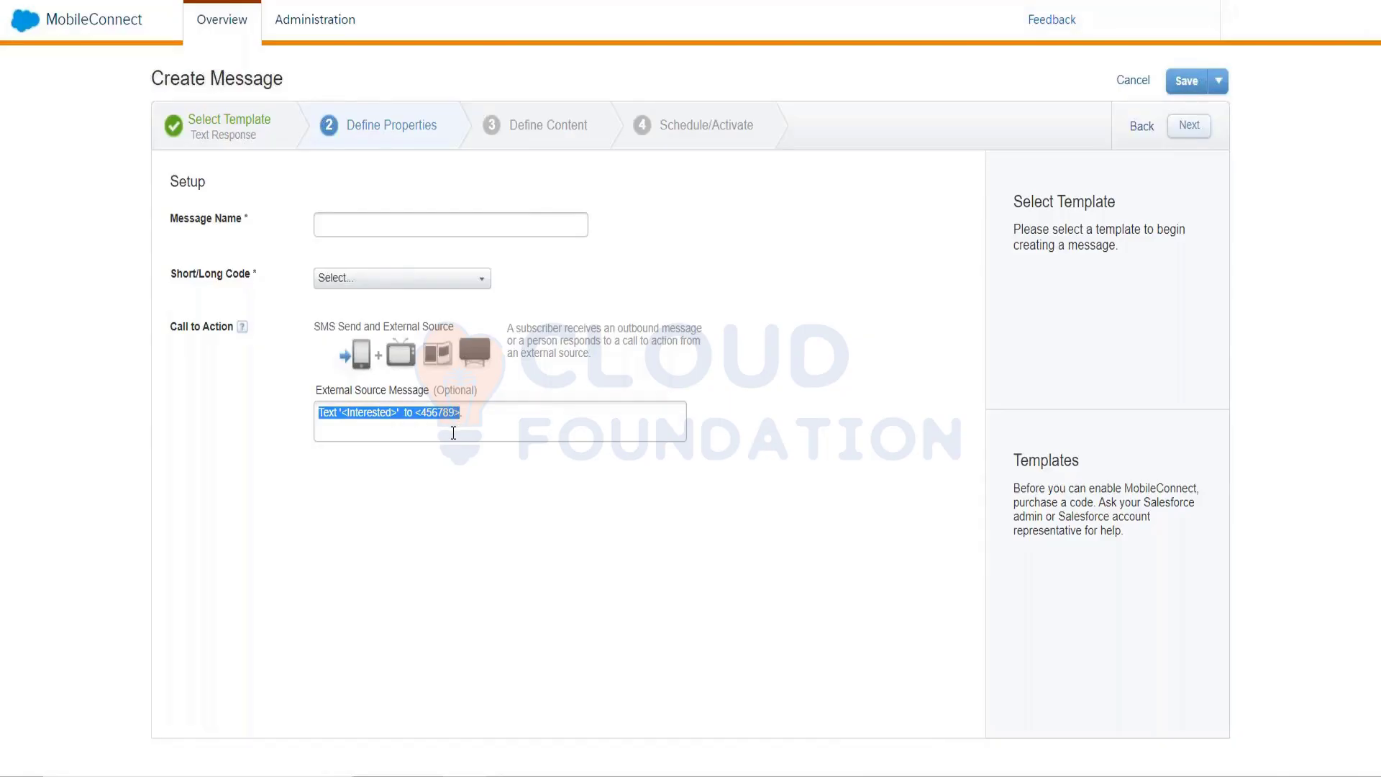
Review the edited message text by selecting parts of it, then return to Select Template
{"action": "left_click", "coordinate": [436, 432]}
{"action": "left_click", "coordinate": [493, 415]}
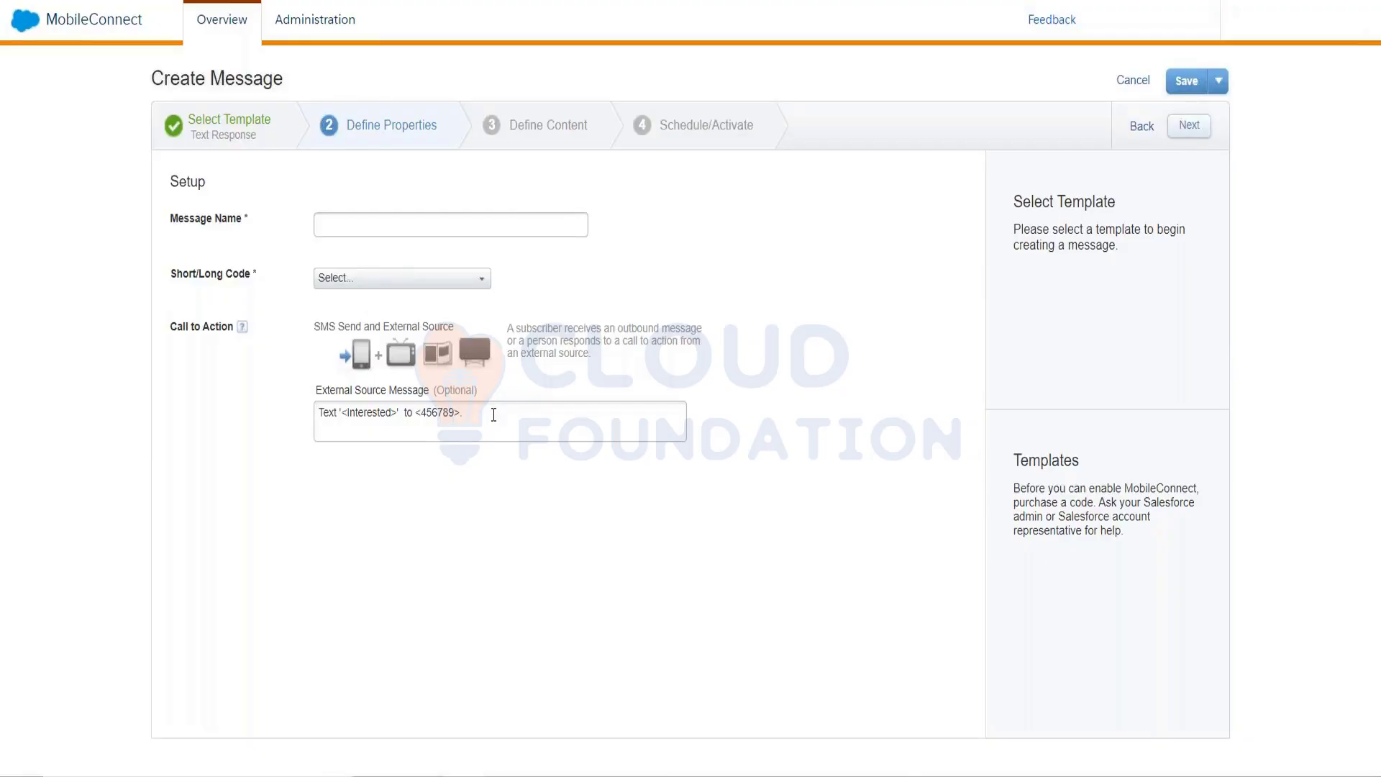
{"action": "left_click_drag", "start_coordinate": [493, 415], "coordinate": [316, 415]}
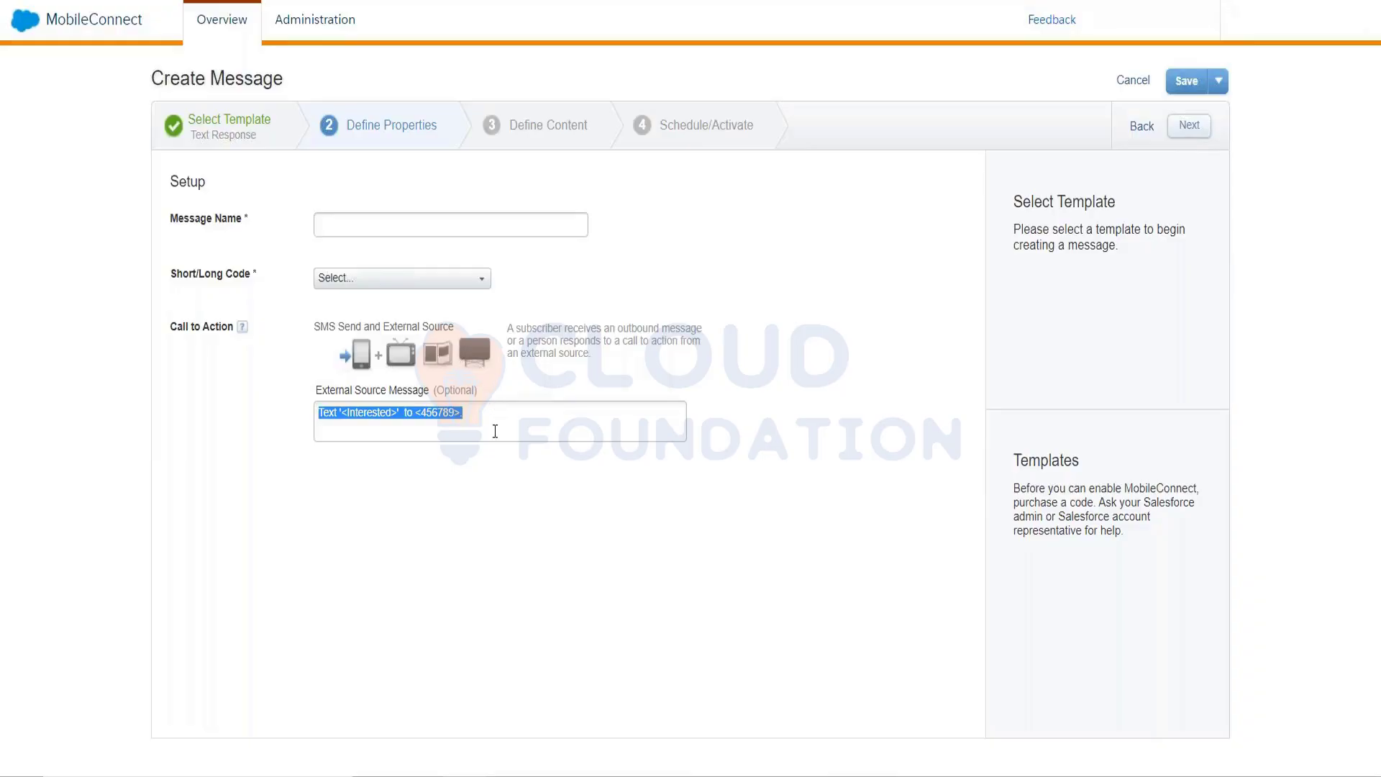
{"action": "left_click", "coordinate": [374, 415]}
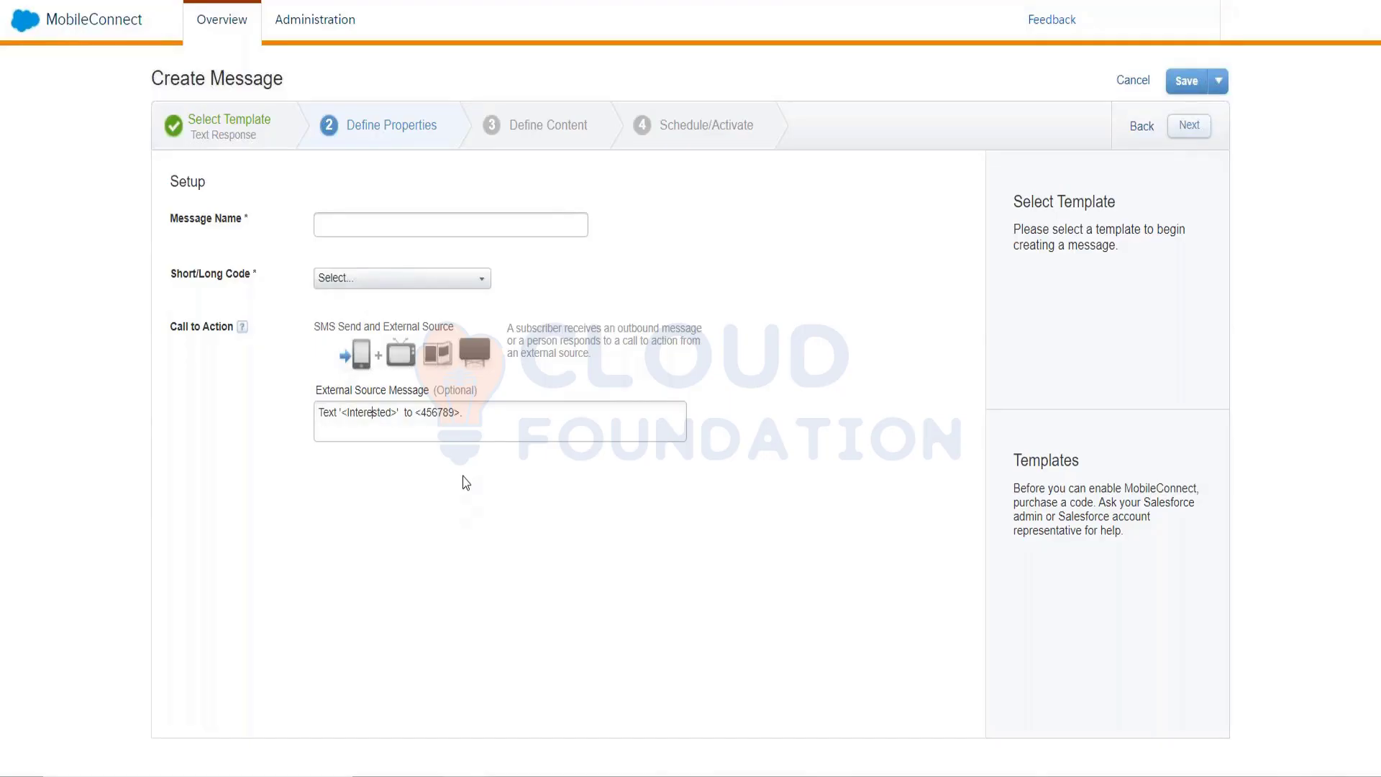
{"action": "left_click_drag", "start_coordinate": [423, 420], "coordinate": [452, 420]}
{"action": "left_click", "coordinate": [378, 409]}
{"action": "double_click", "coordinate": [425, 413]}
{"action": "right_click", "coordinate": [385, 424]}
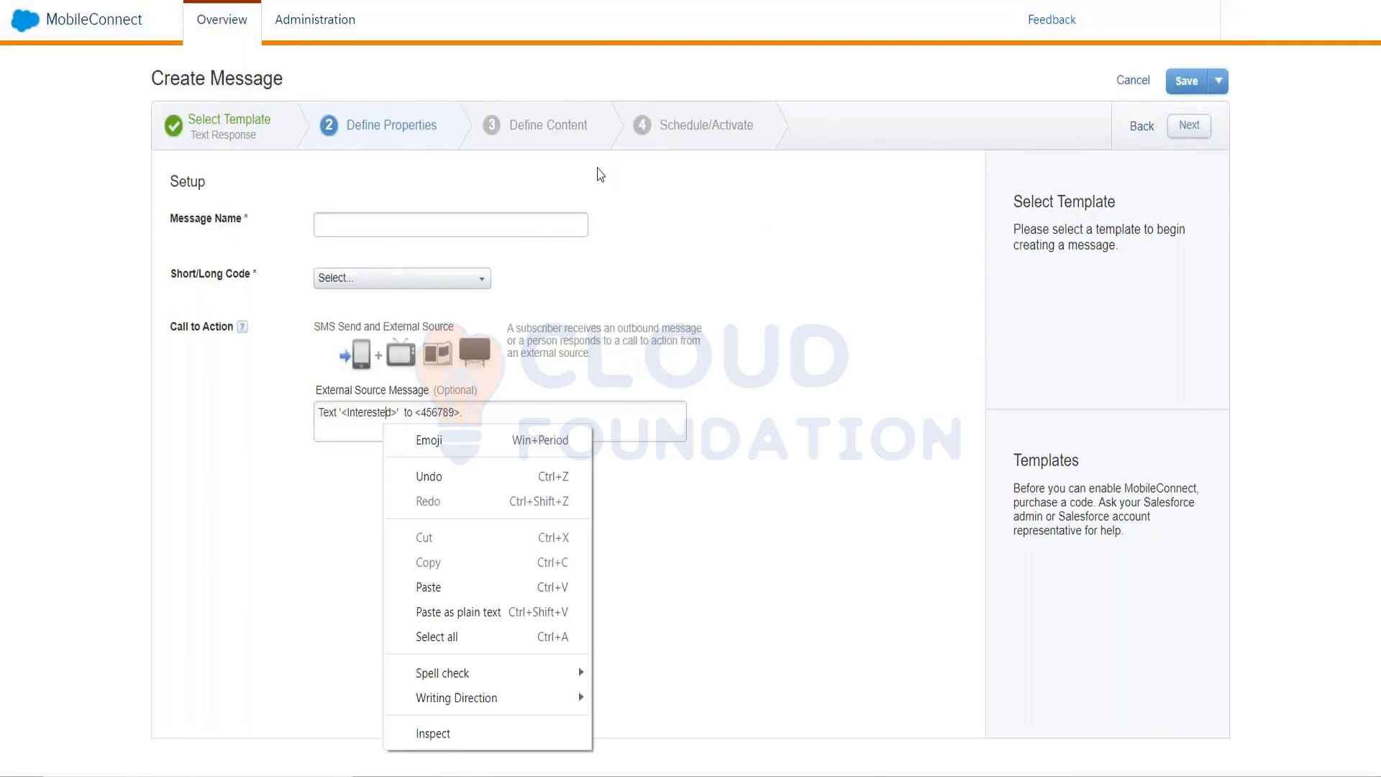
{"action": "left_click", "coordinate": [548, 108]}
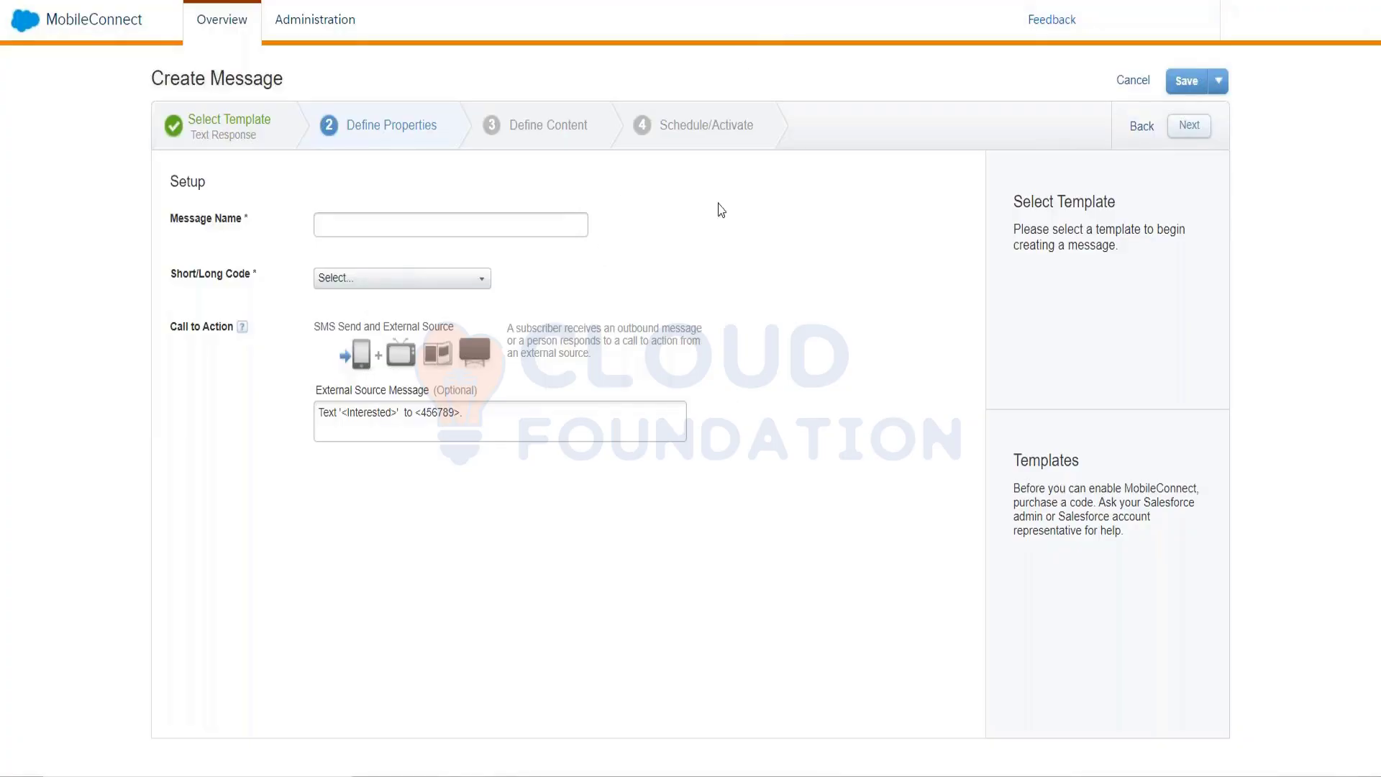
{"action": "left_click_drag", "start_coordinate": [505, 422], "coordinate": [268, 424]}
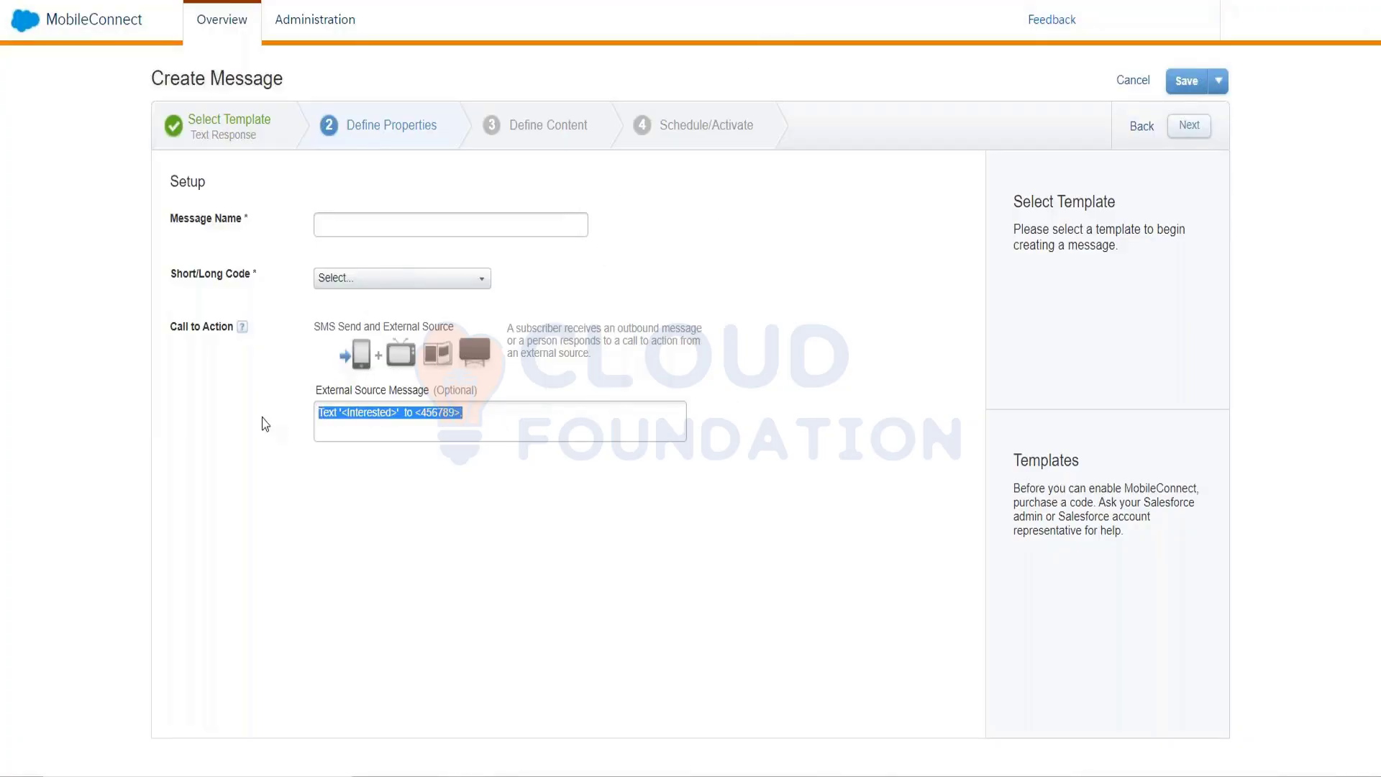
{"action": "left_click", "coordinate": [436, 419]}
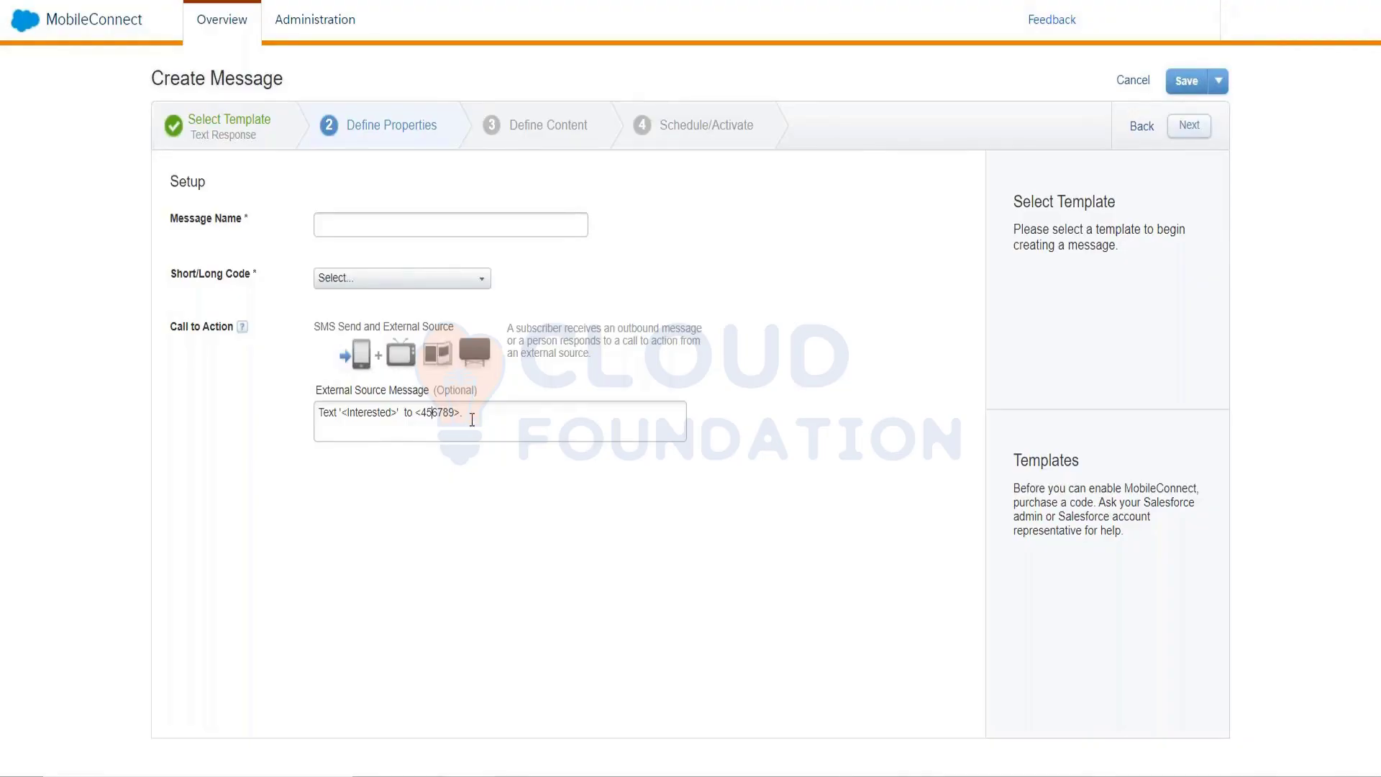
{"action": "left_click_drag", "start_coordinate": [466, 415], "coordinate": [296, 458]}
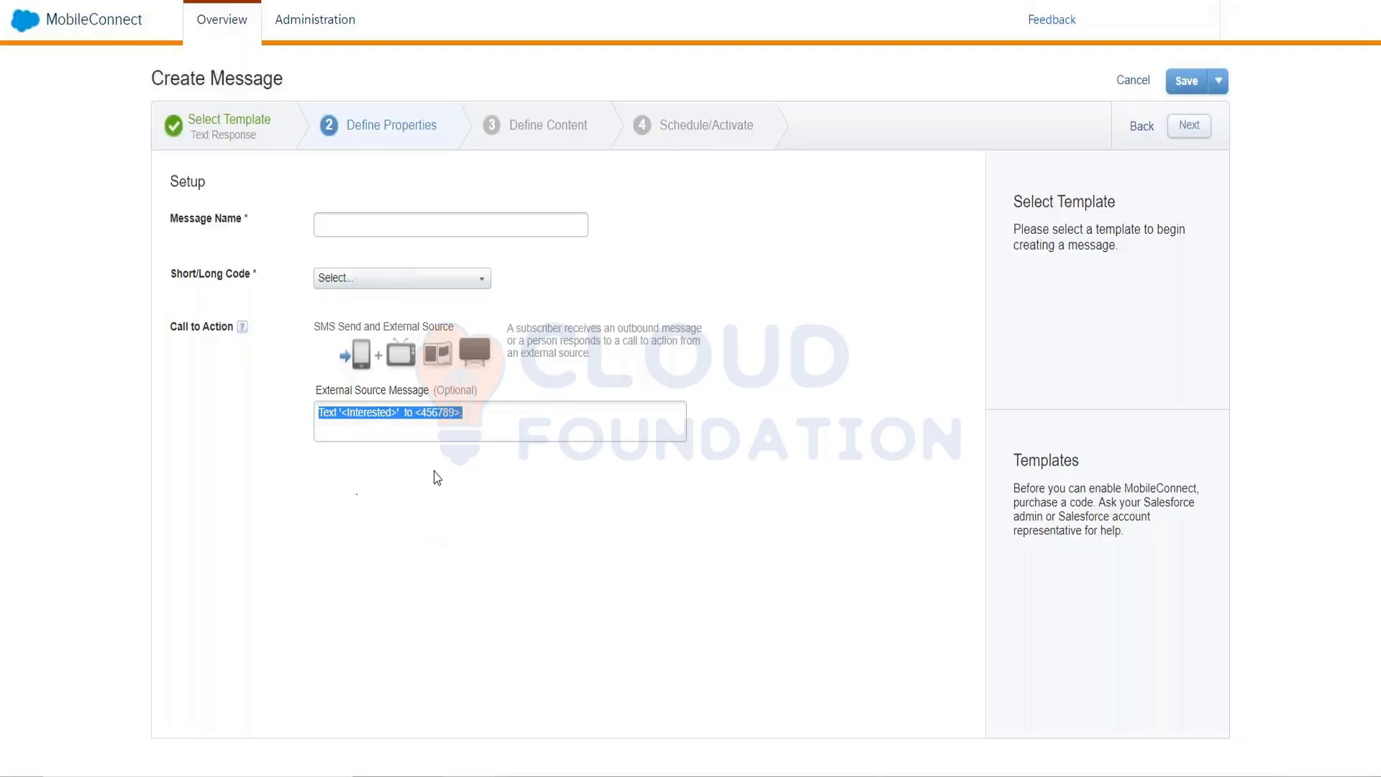
{"action": "left_click", "coordinate": [463, 481]}
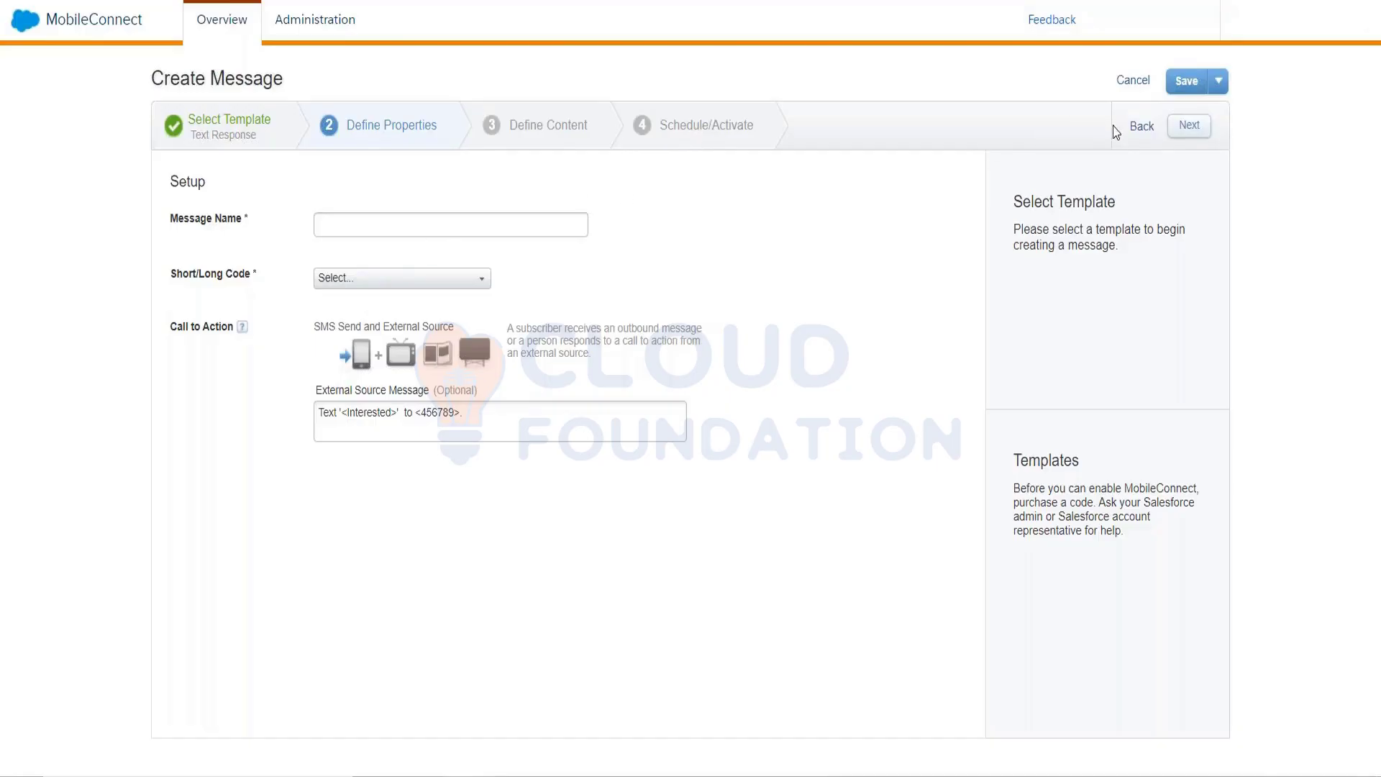
{"action": "left_click", "coordinate": [225, 144]}
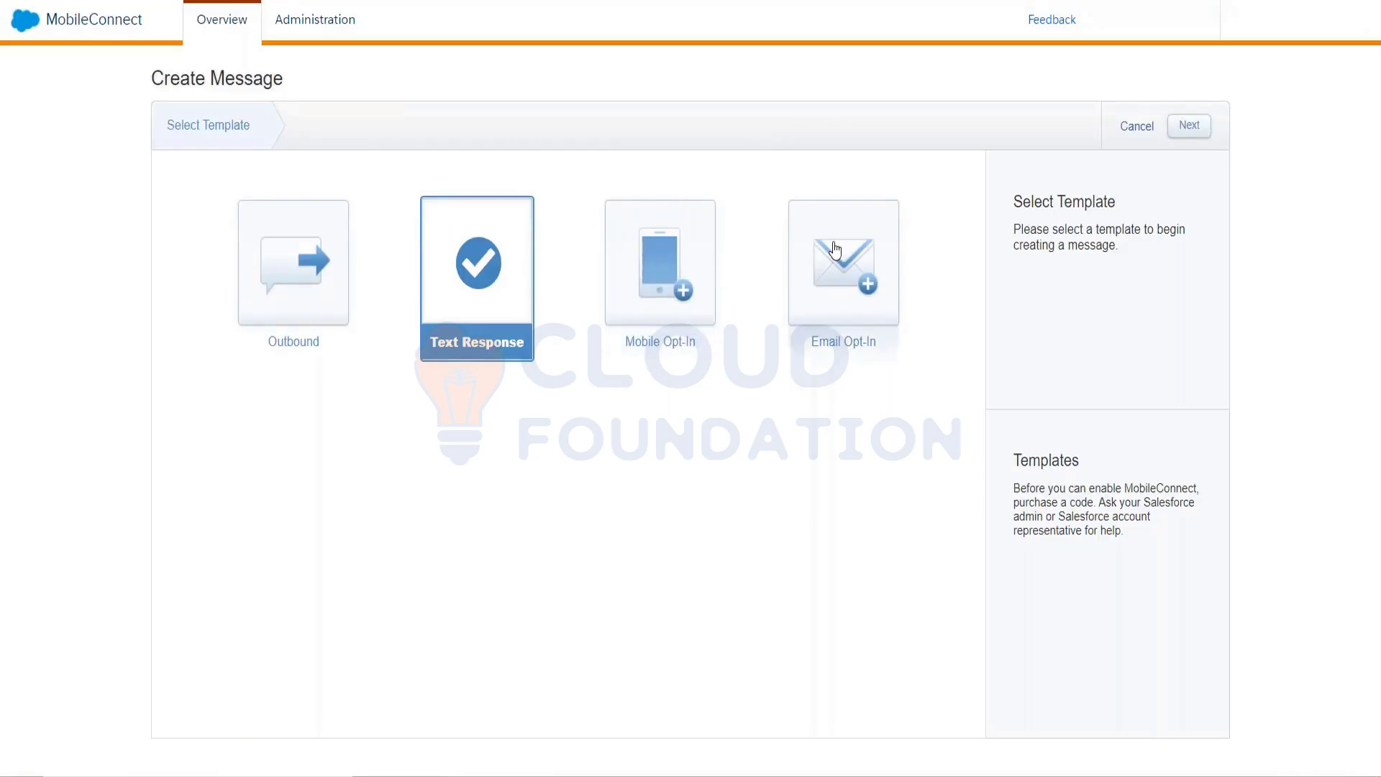
Pick the Email Opt-In template, continue, and confirm the template change
{"action": "left_click", "coordinate": [824, 266]}
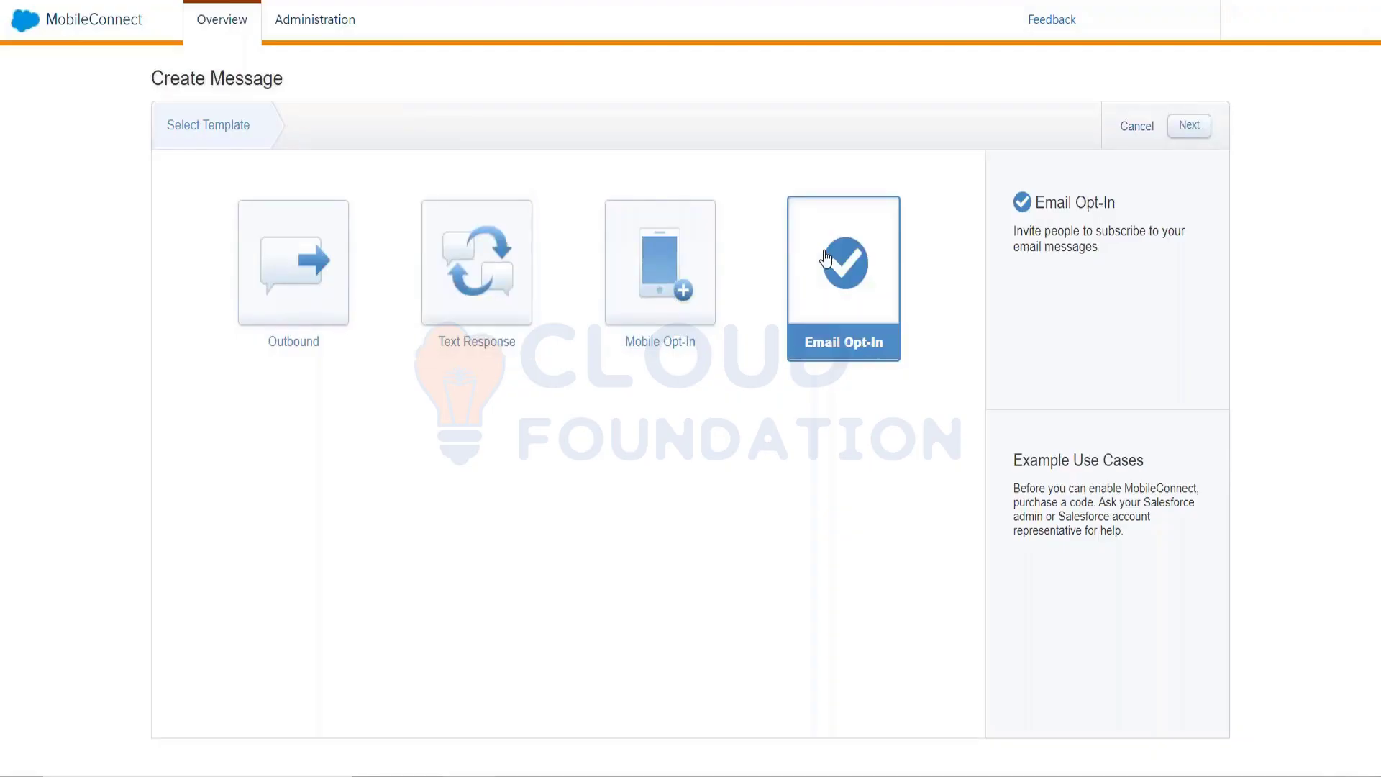
{"action": "left_click", "coordinate": [1186, 128]}
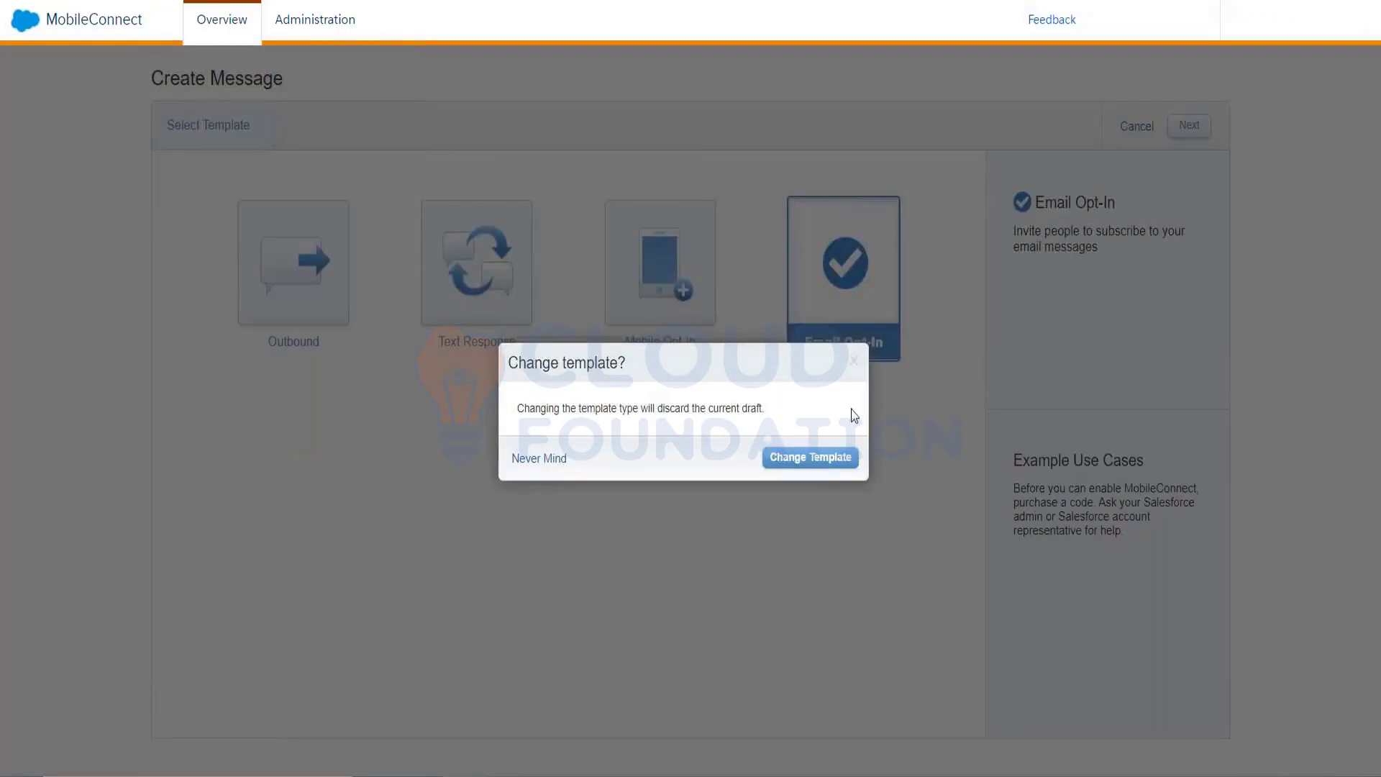
{"action": "left_click", "coordinate": [842, 459]}
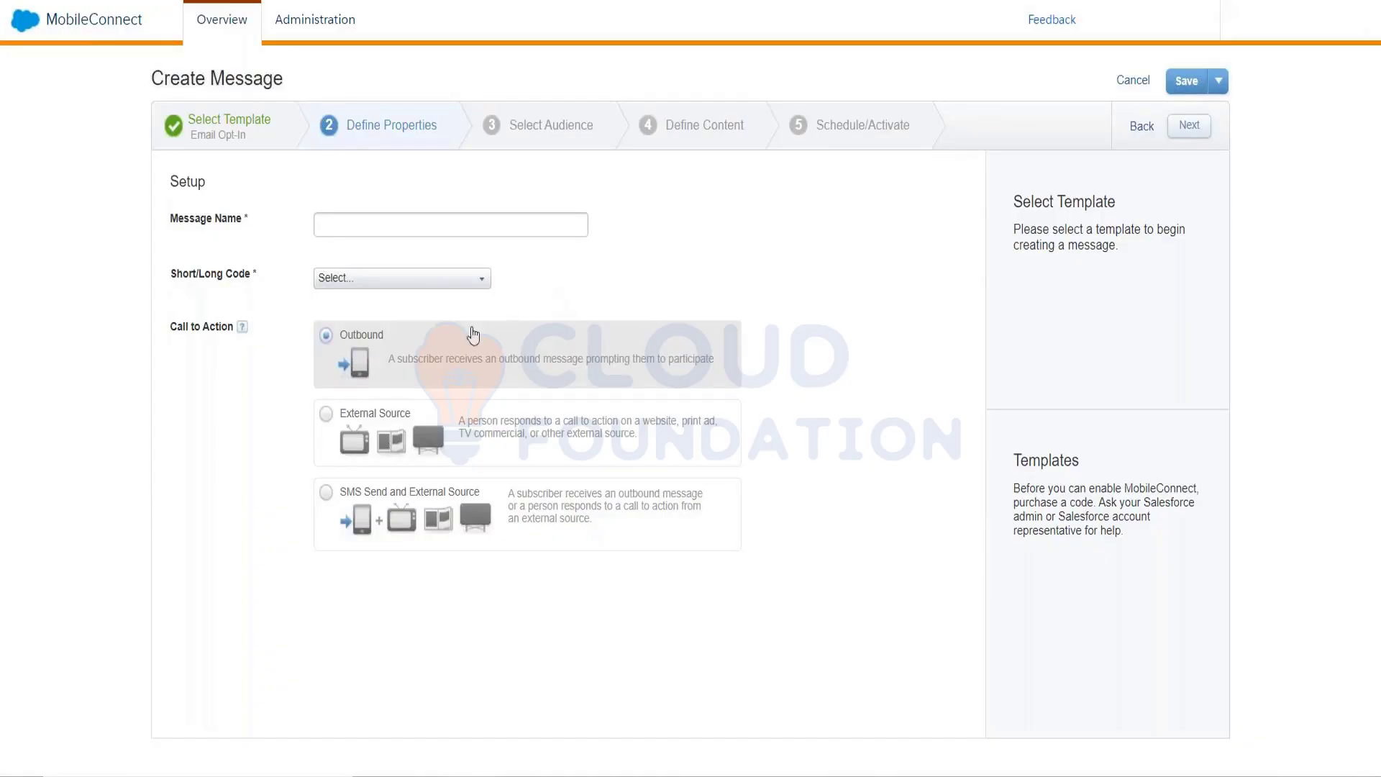
Try Outbound, External Source and SMS Send and External Source as call to action, ending on External Source
{"action": "left_click", "coordinate": [328, 417]}
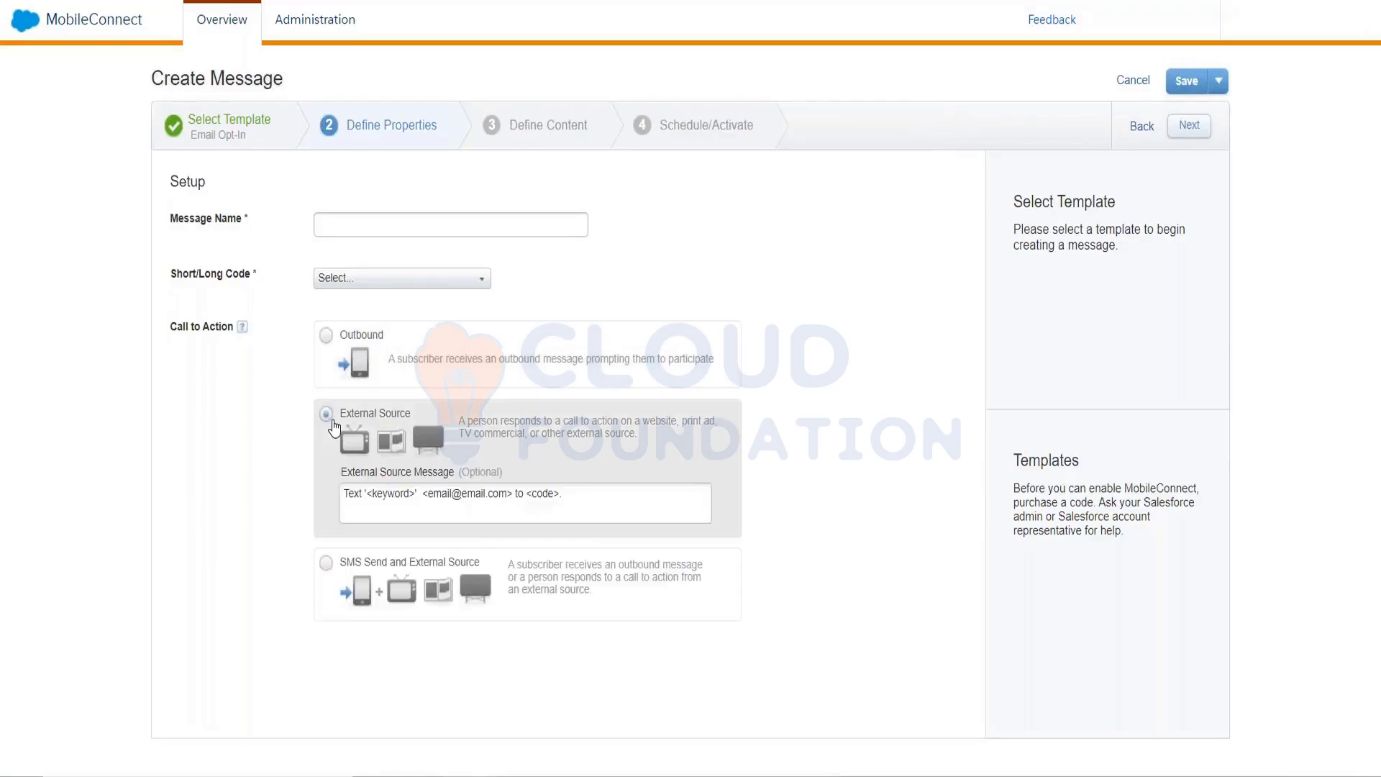
{"action": "left_click", "coordinate": [326, 564]}
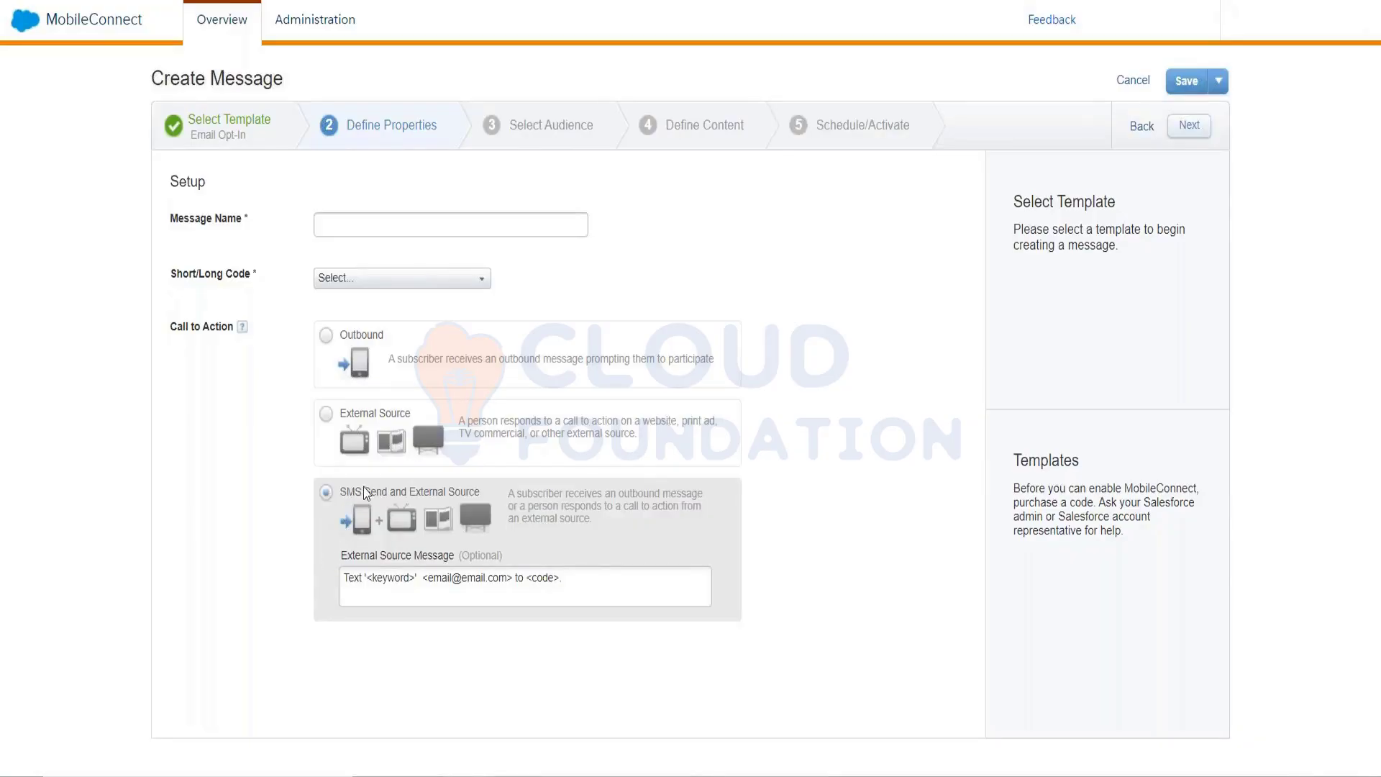
{"action": "left_click", "coordinate": [366, 348]}
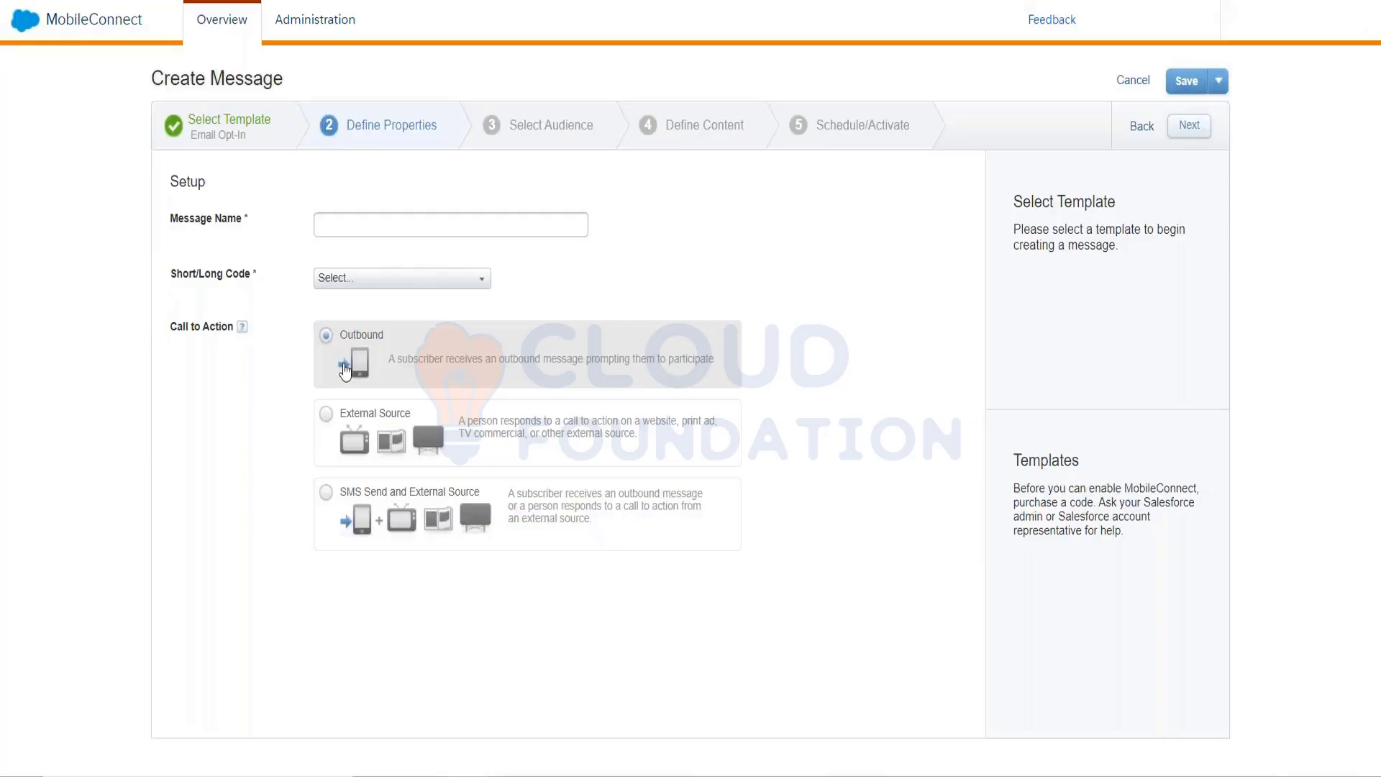
{"action": "left_click", "coordinate": [329, 514]}
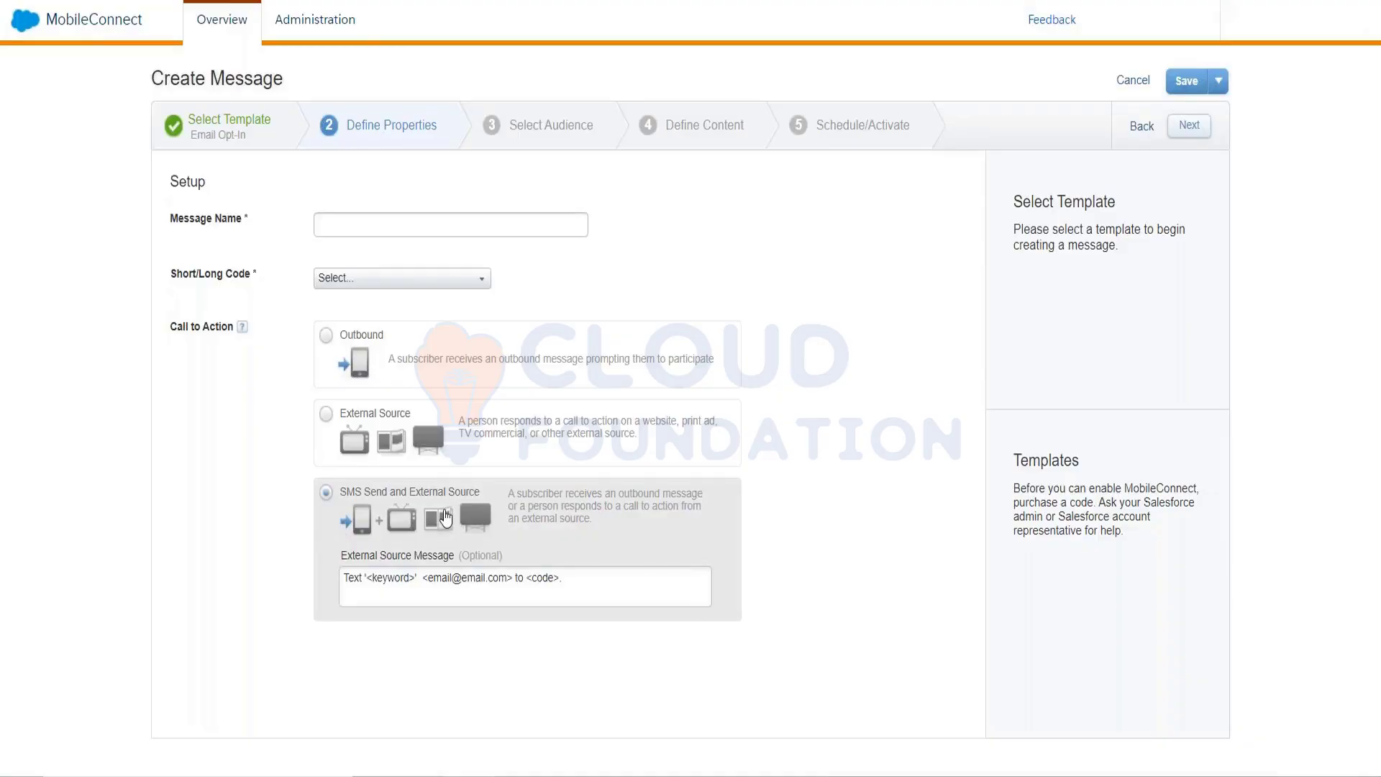
{"action": "left_click", "coordinate": [326, 414]}
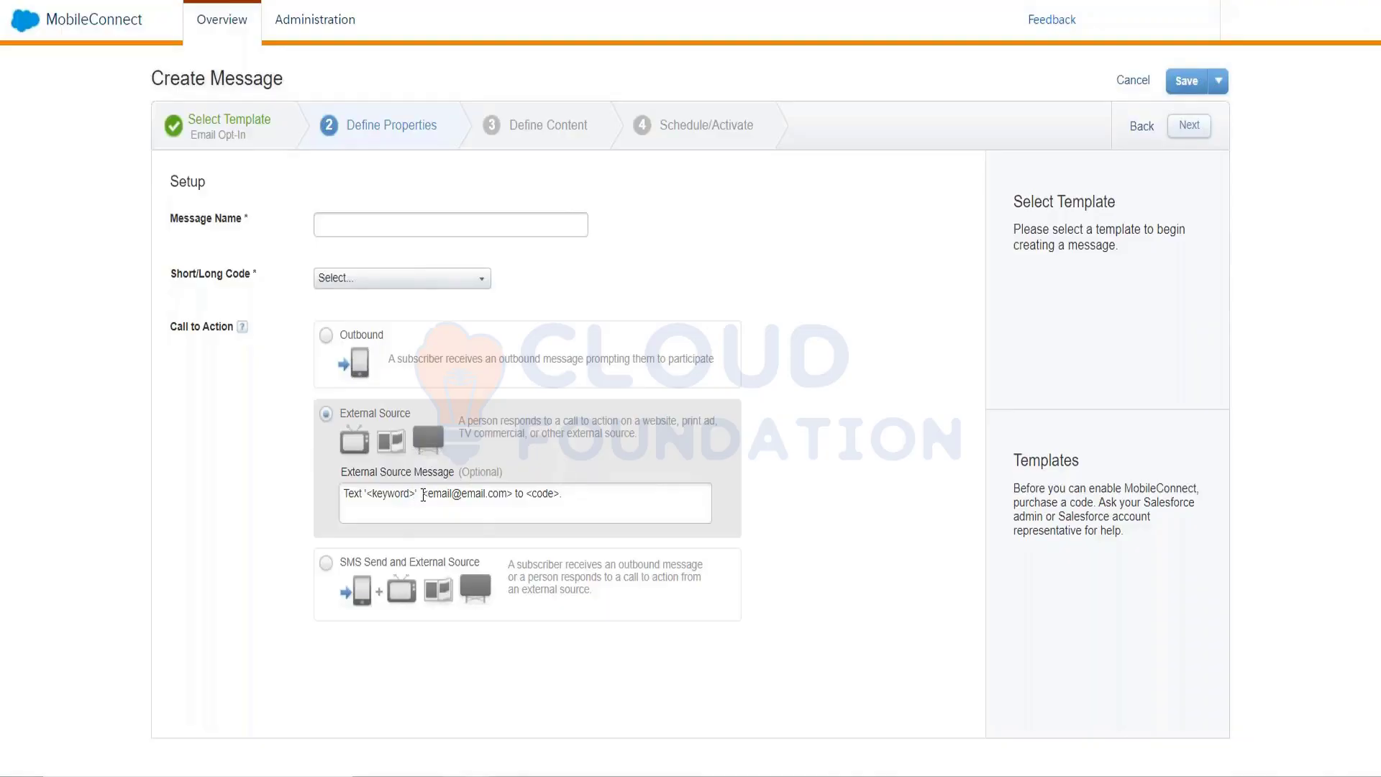
{"action": "left_click_drag", "start_coordinate": [423, 495], "coordinate": [507, 509]}
{"action": "left_click", "coordinate": [535, 501]}
Go back, pick Mobile Opt-In, confirm the template change, then bring up Contact Builder's Mobile Lists
{"action": "left_click", "coordinate": [1144, 128]}
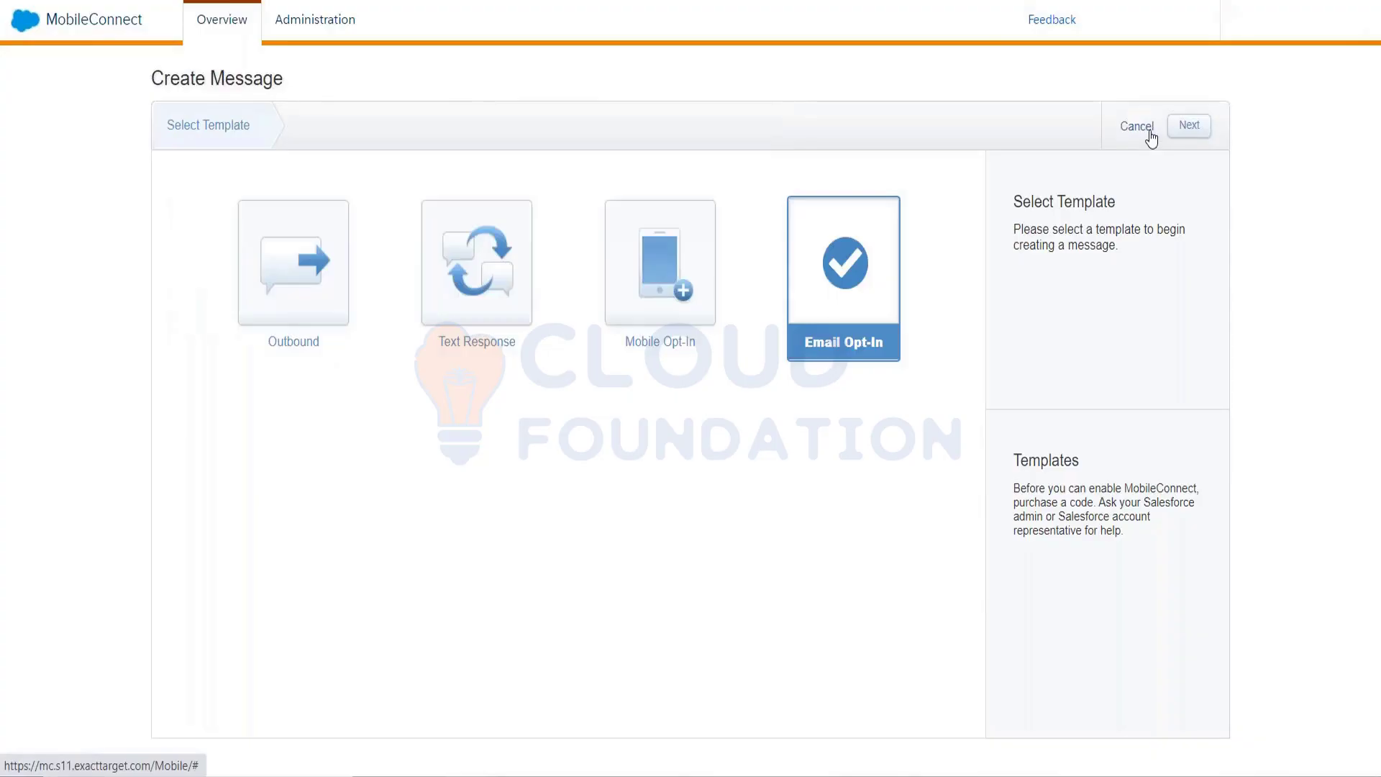
{"action": "left_click", "coordinate": [685, 288]}
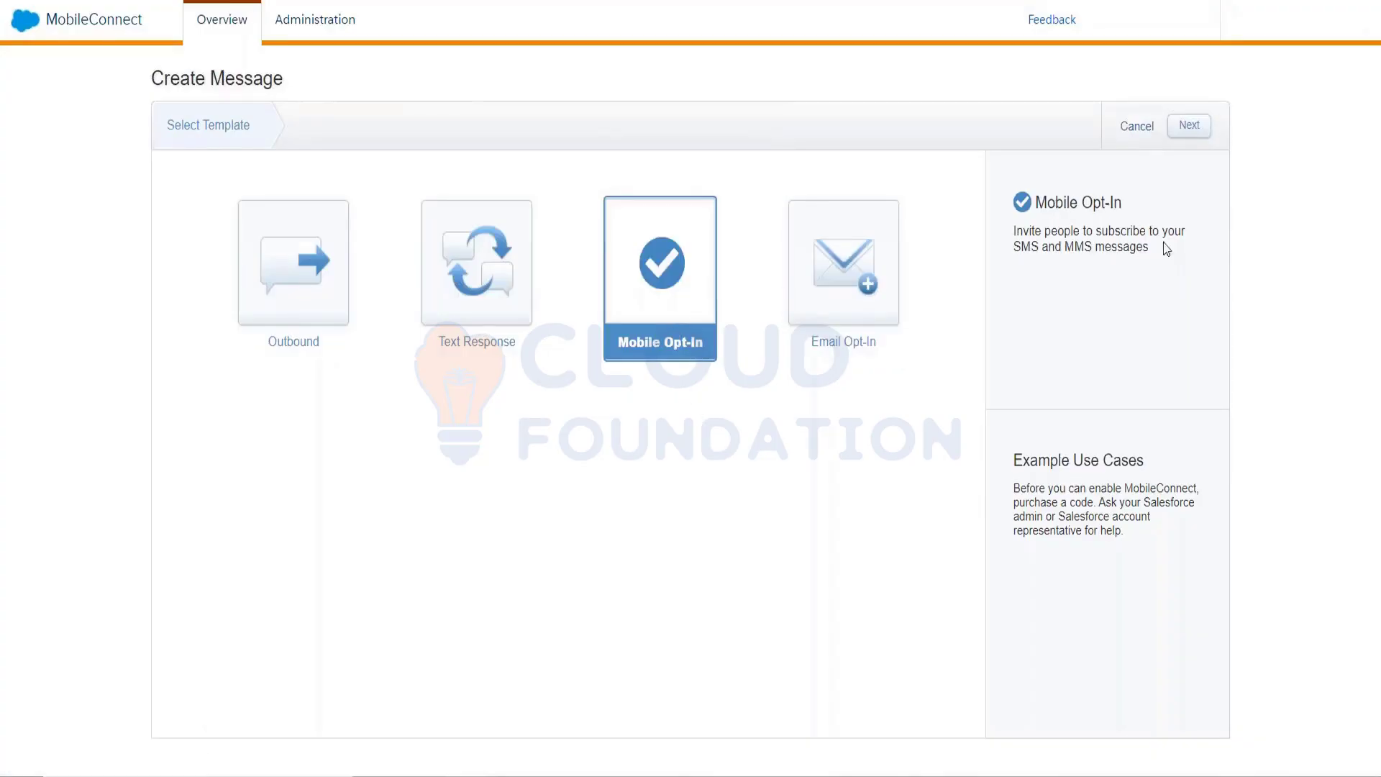
{"action": "left_click", "coordinate": [1198, 132]}
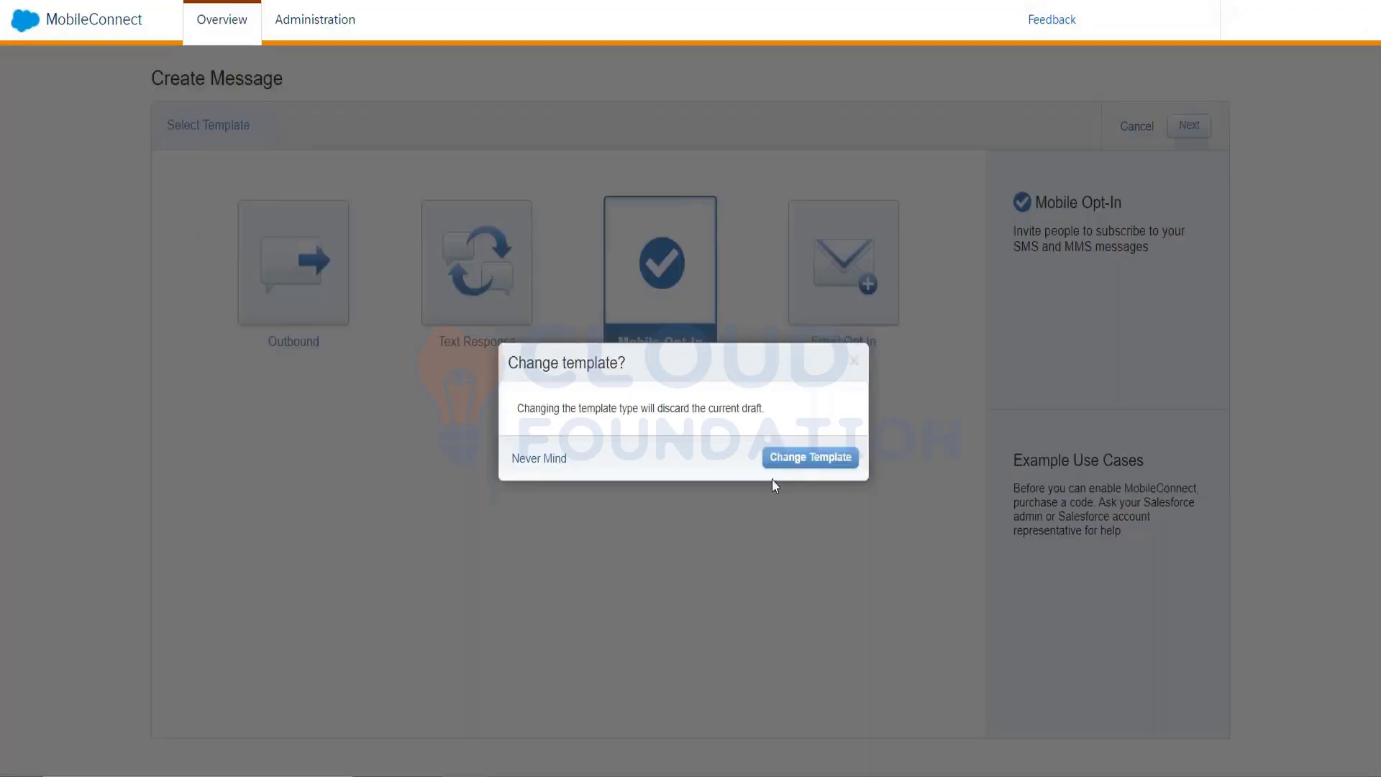
{"action": "left_click", "coordinate": [777, 461]}
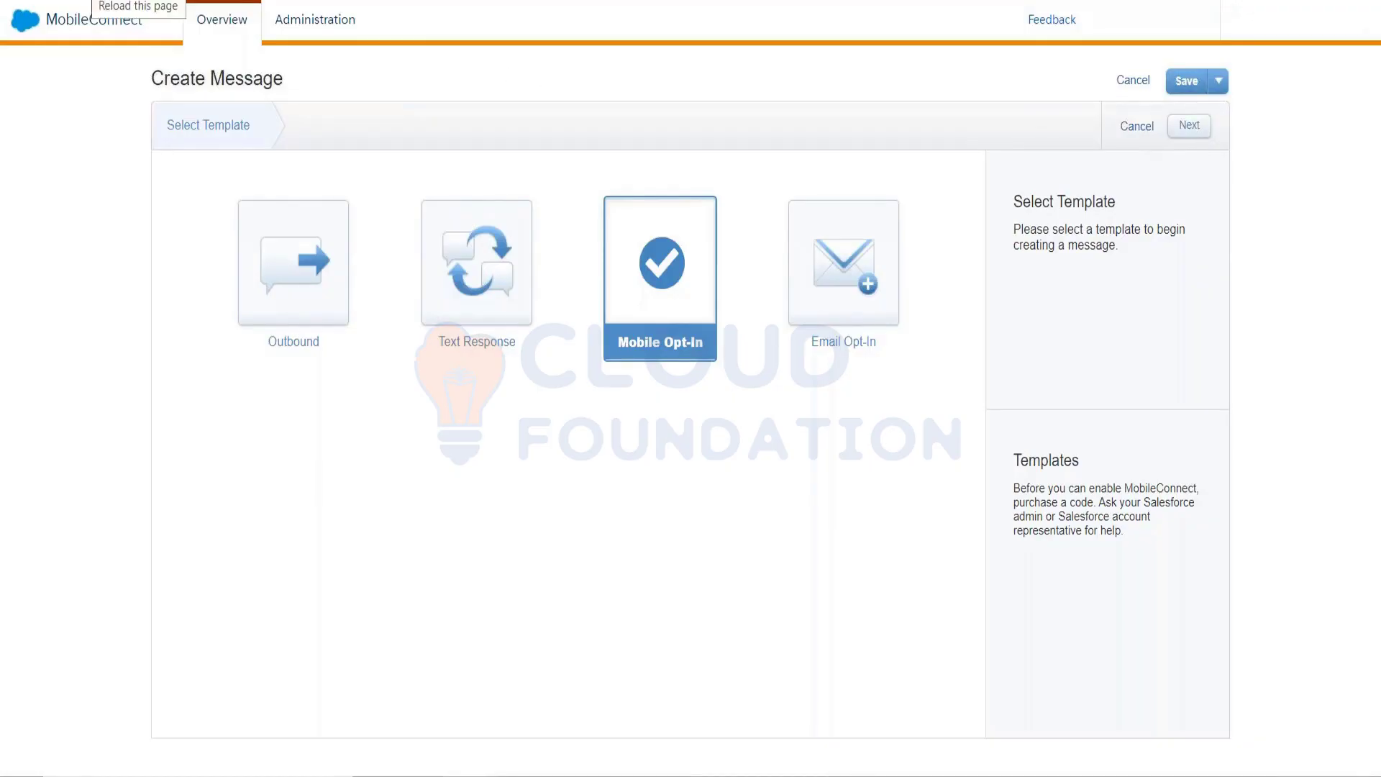
{"action": "left_click", "coordinate": [97, 0]}
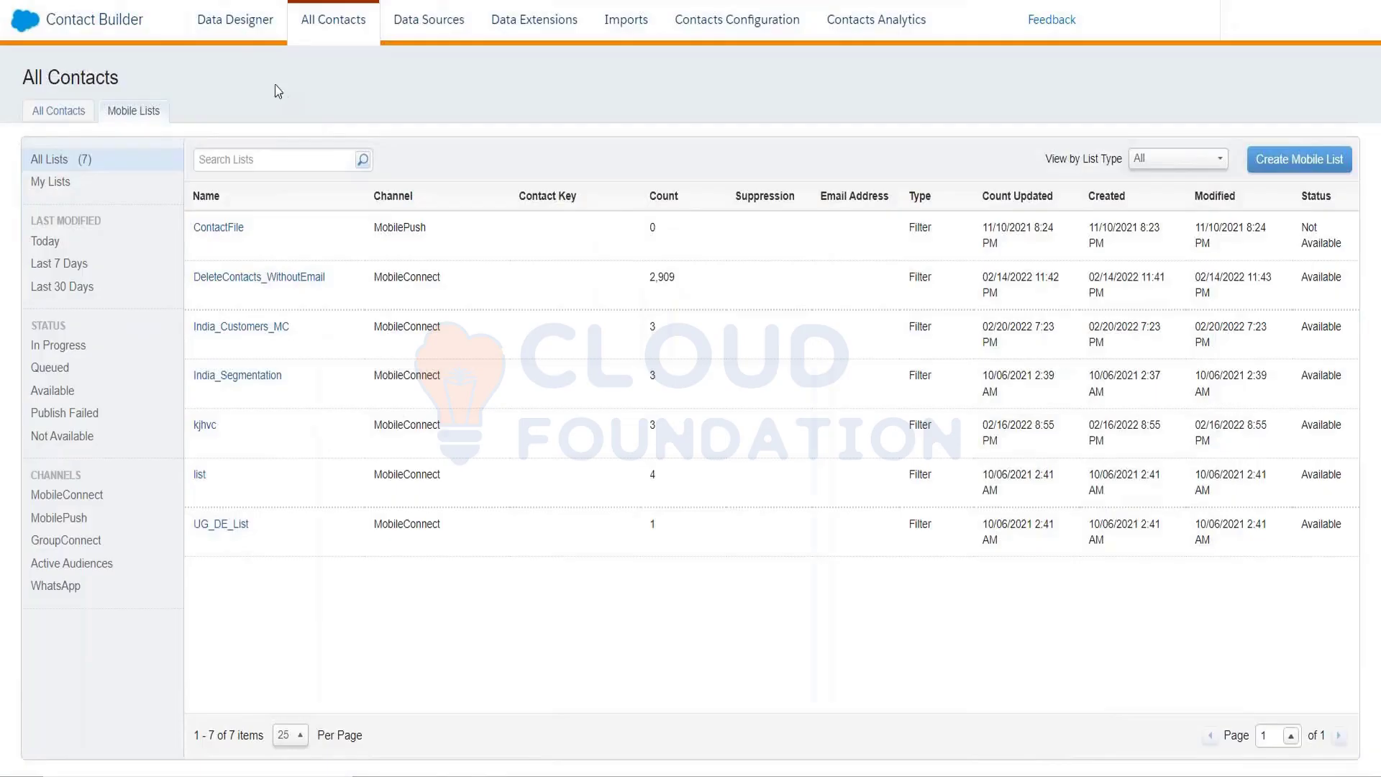
In Data Designer, open the MobileConnect Data attribute group, accepting the Confirm Changes warning
{"action": "left_click", "coordinate": [234, 22]}
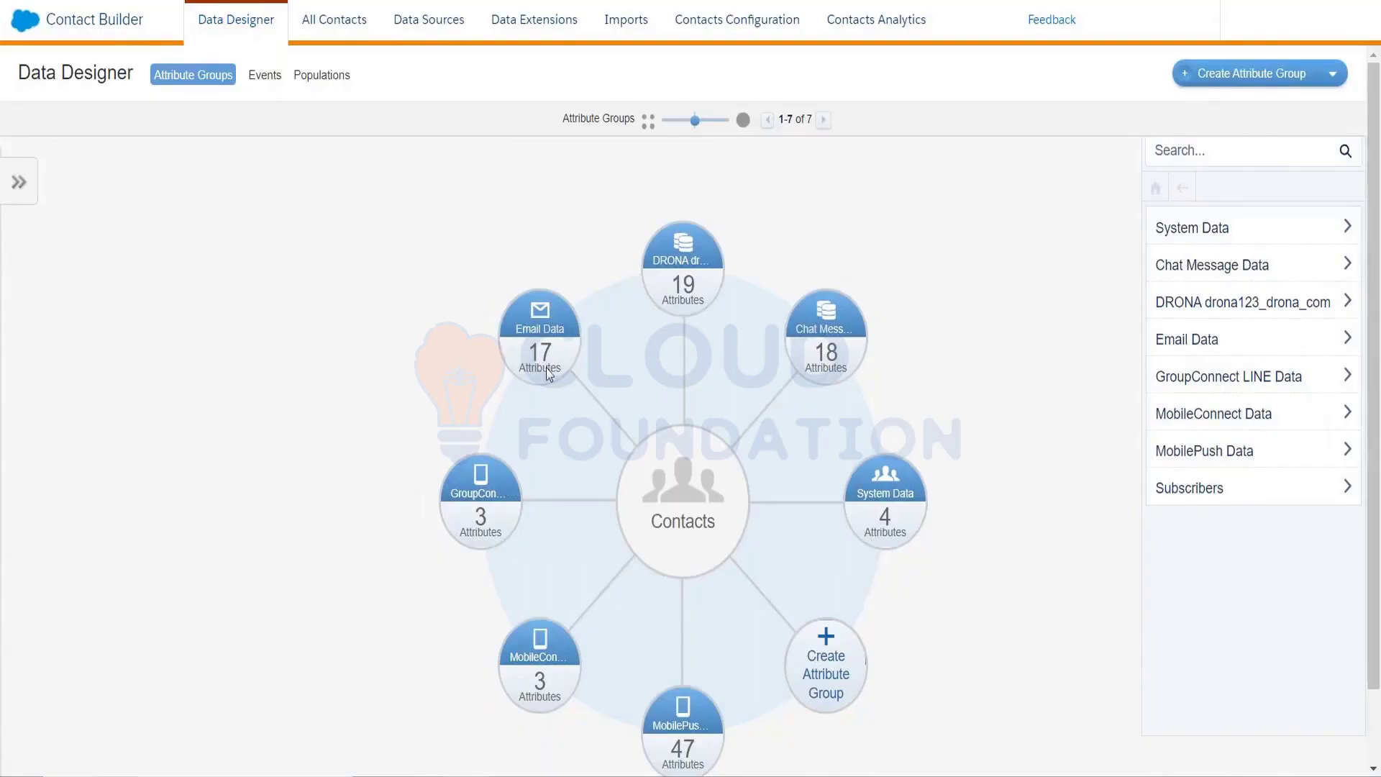
{"action": "left_click", "coordinate": [547, 668]}
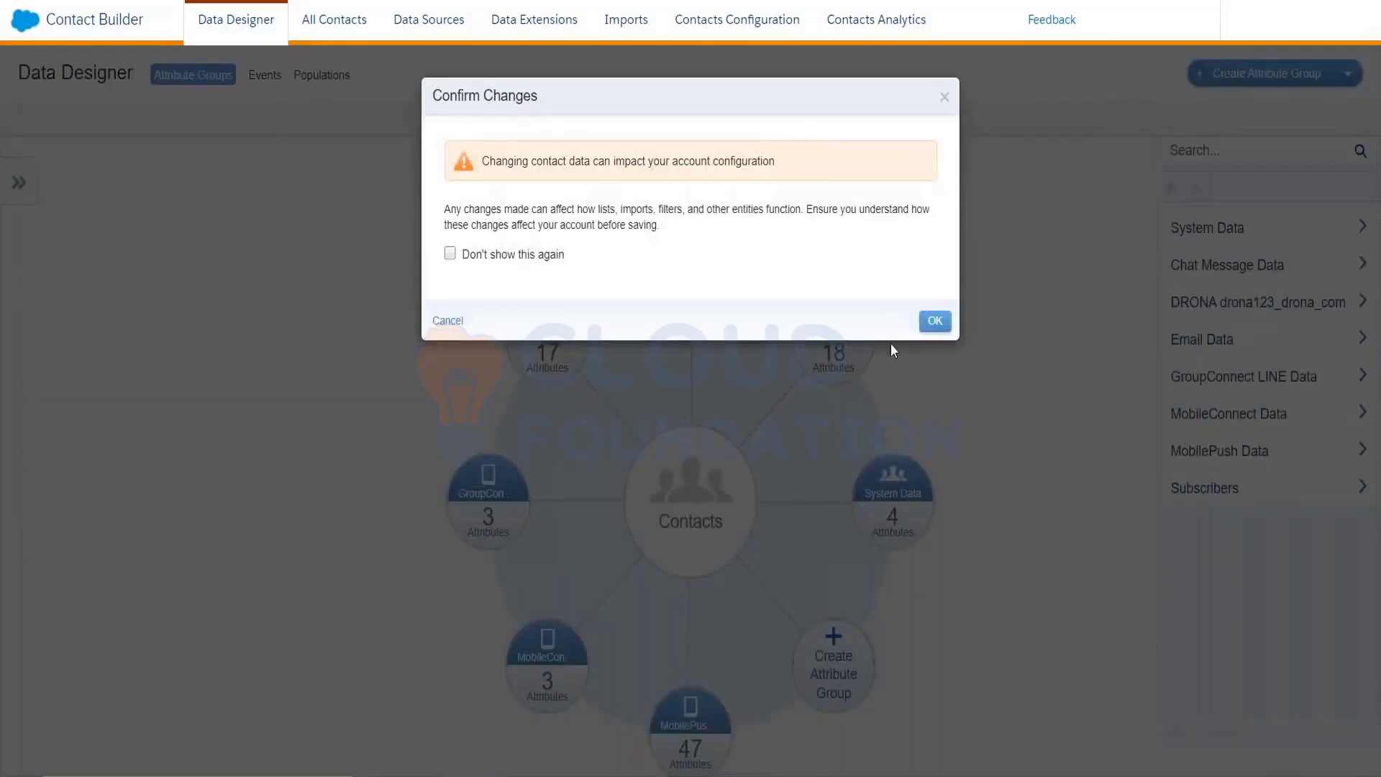
{"action": "left_click", "coordinate": [924, 327]}
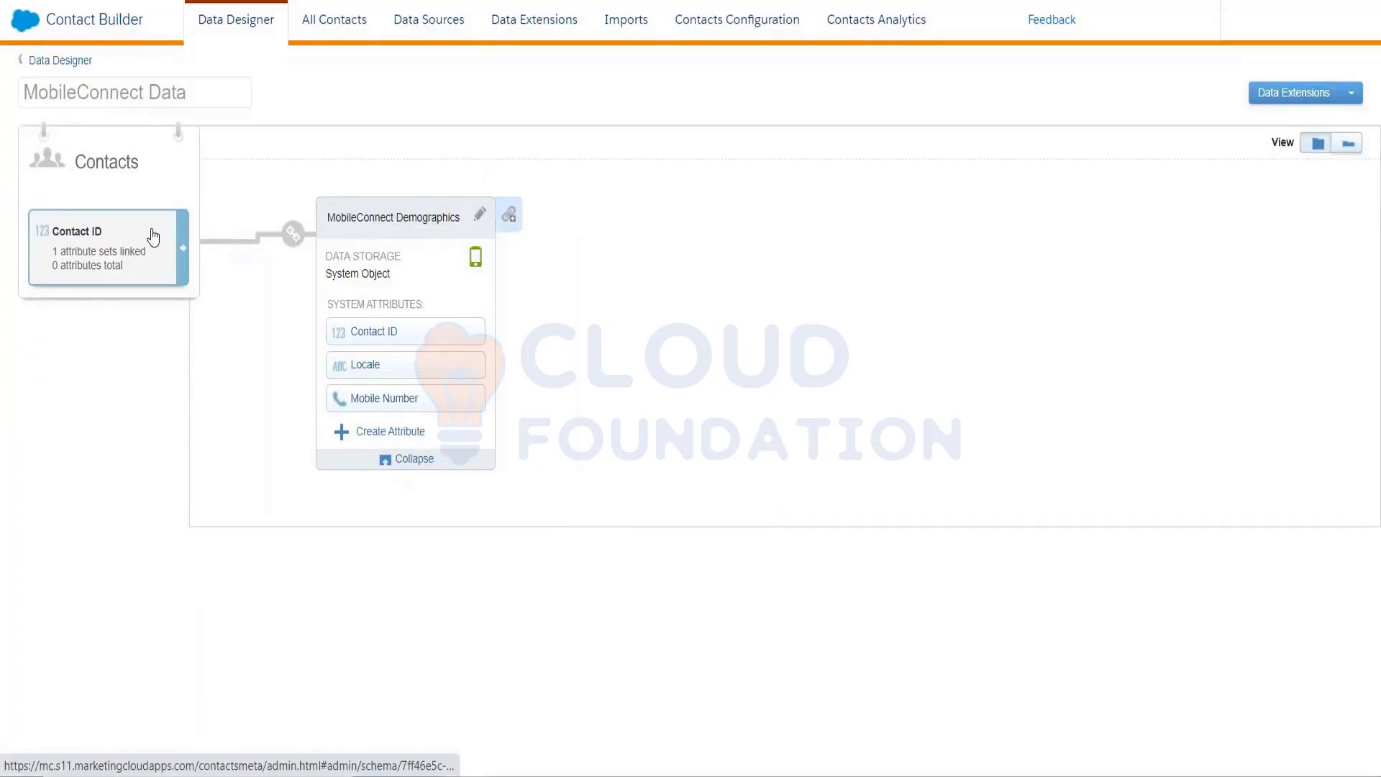
{"action": "mouse_move", "coordinate": [295, 236]}
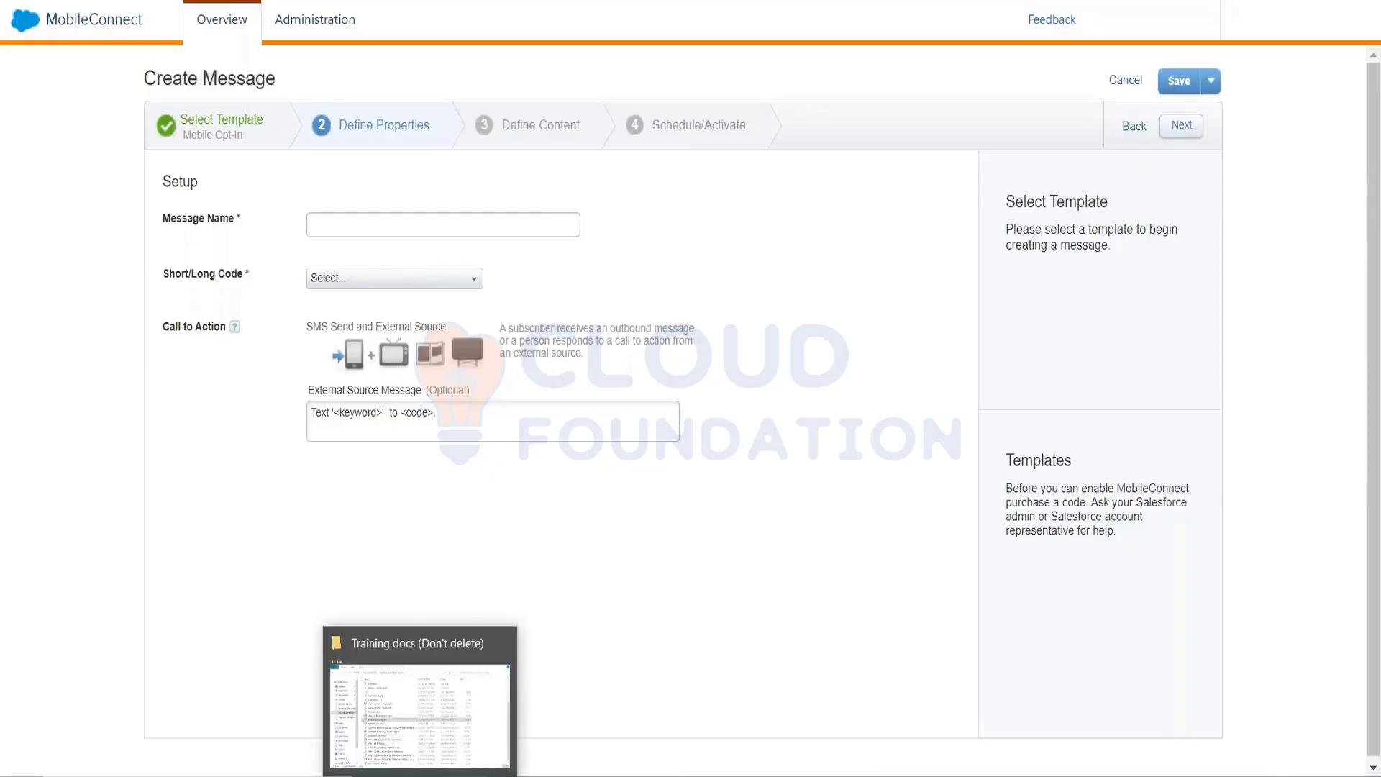
{"action": "type", "text": "'"}
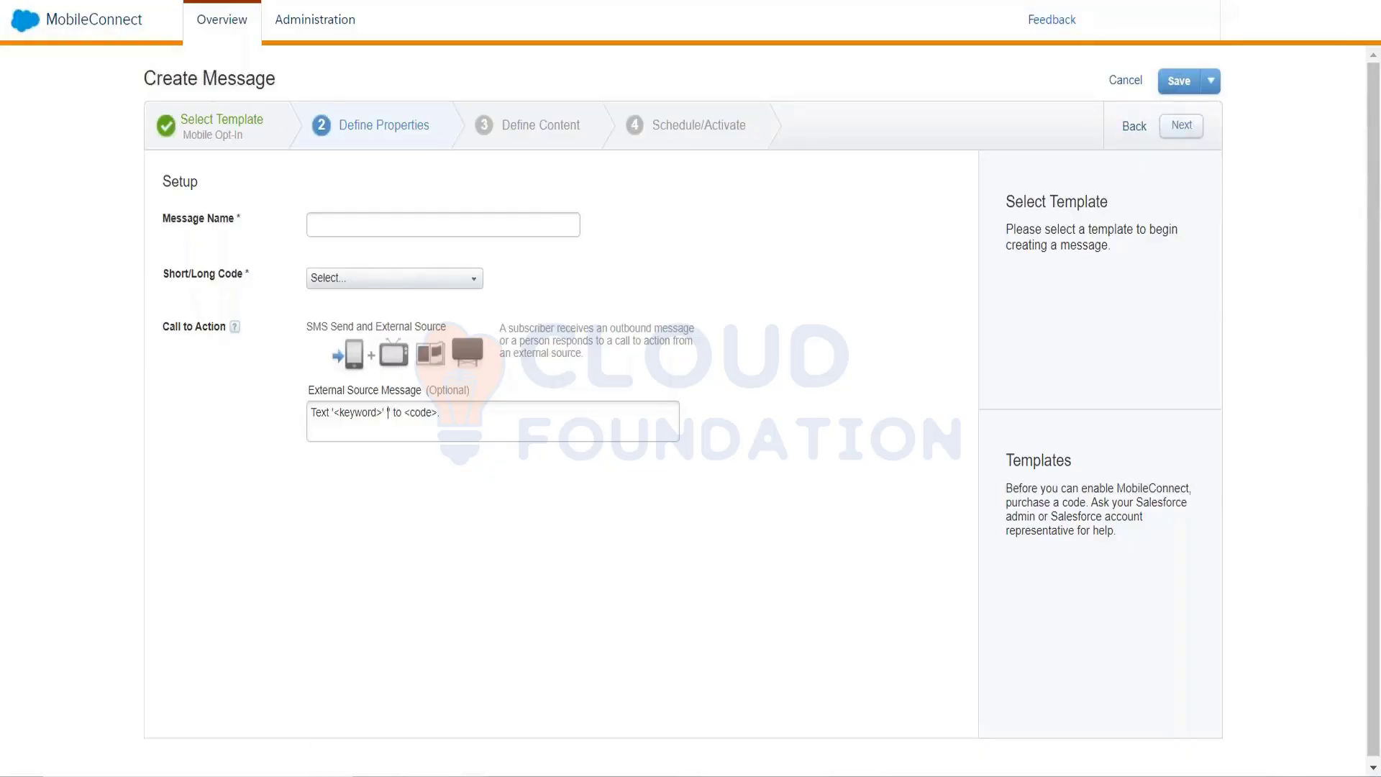
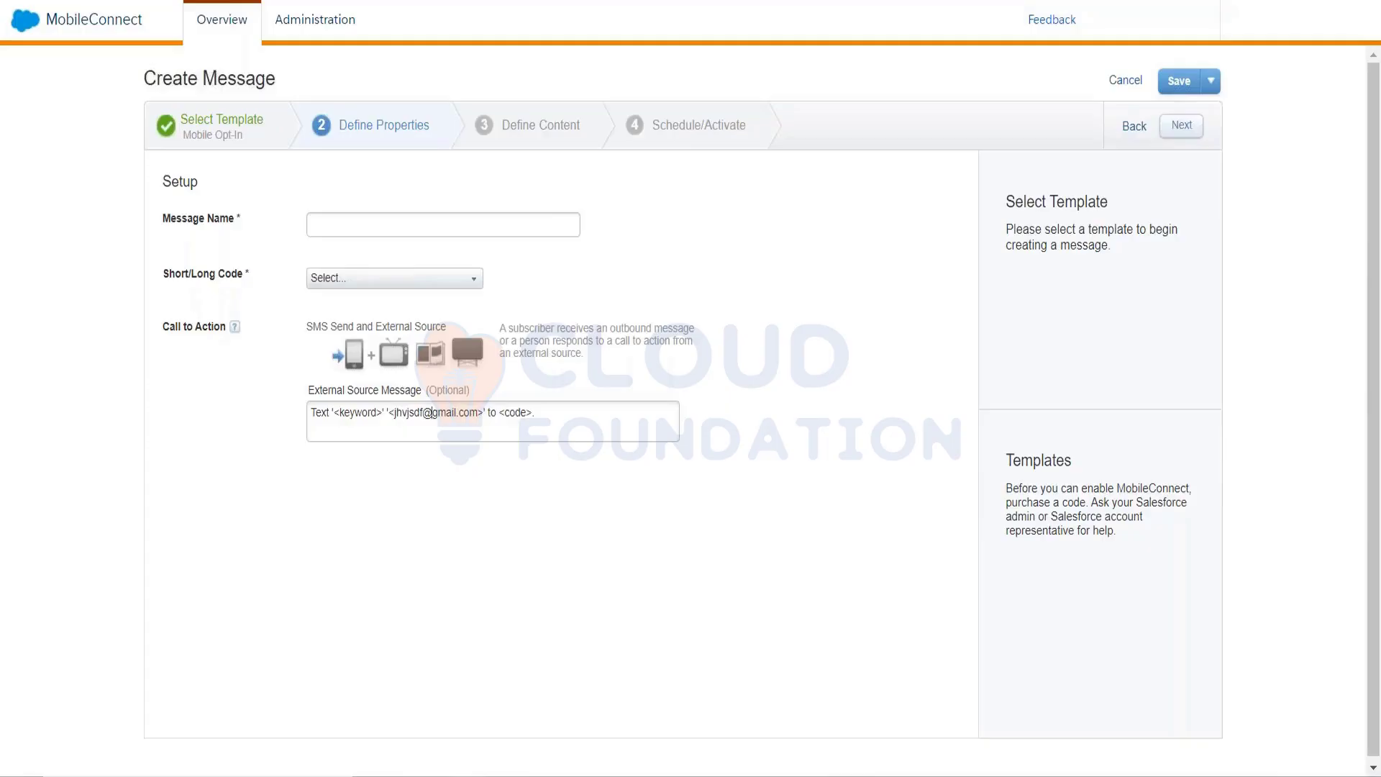
{"action": "key", "text": "shift+Right"}
{"action": "key", "text": "shift+Right"}
{"action": "key", "text": "shift+Right"}
{"action": "key", "text": "shift+Right"}
{"action": "type", "text": "61464965"}
{"action": "key", "text": "shift+Left"}
{"action": "key", "text": "shift+Left"}
{"action": "key", "text": "shift+Left"}
{"action": "key", "text": "shift+Left"}
{"action": "key", "text": "shift+Left"}
{"action": "key", "text": "shift+Left"}
{"action": "key", "text": "shift+Left"}
{"action": "key", "text": "shift+Left"}
{"action": "key", "text": "shift+Left"}
{"action": "key", "text": "shift+Left"}
{"action": "key", "text": "shift+Left"}
{"action": "key", "text": "shift+Left"}
{"action": "key", "text": "shift+Left"}
{"action": "key", "text": "shift+Left"}
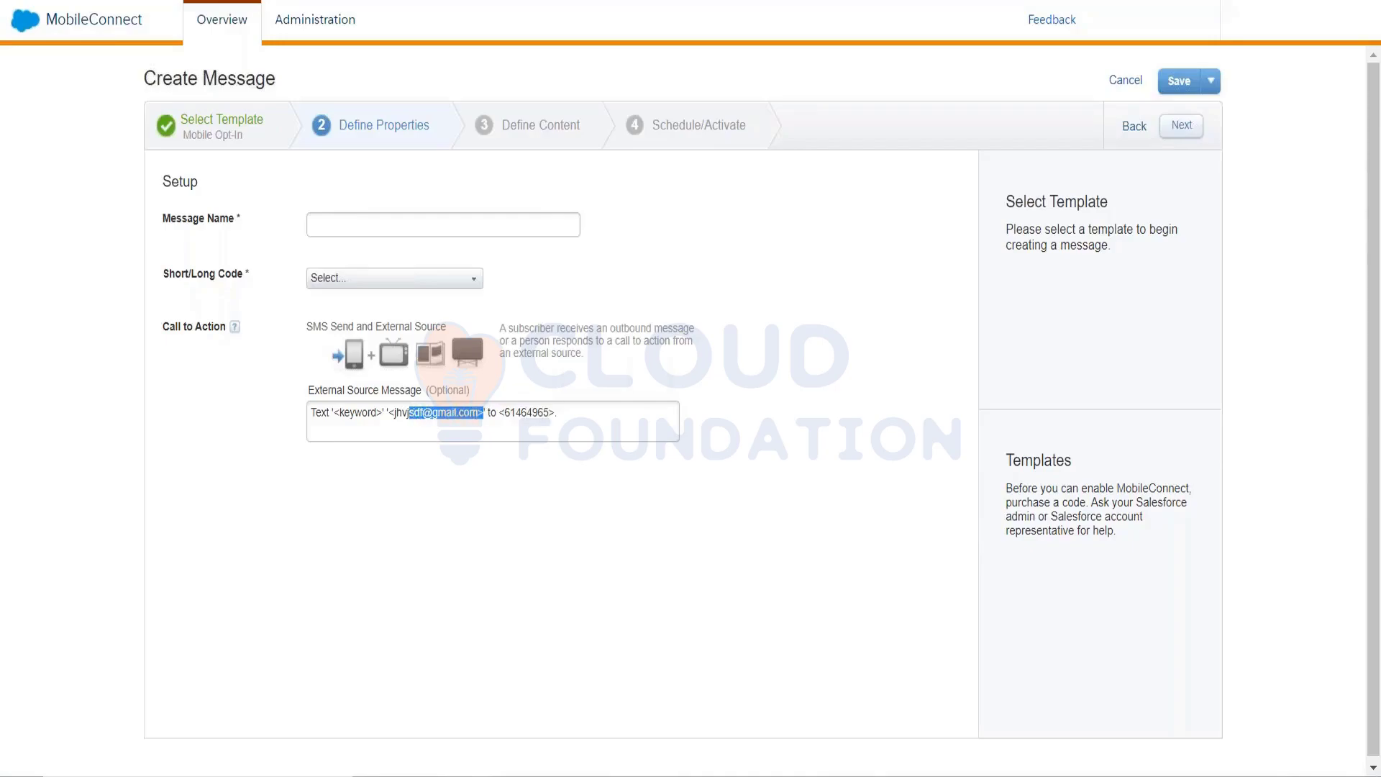
{"action": "key", "text": "shift+Left"}
{"action": "key", "text": "shift+Left"}
{"action": "key", "text": "shift+Left"}
{"action": "key", "text": "Right"}
Return to template selection and choose the Text Response template for auto-replying to inbound SMS
{"action": "left_click", "coordinate": [267, 143]}
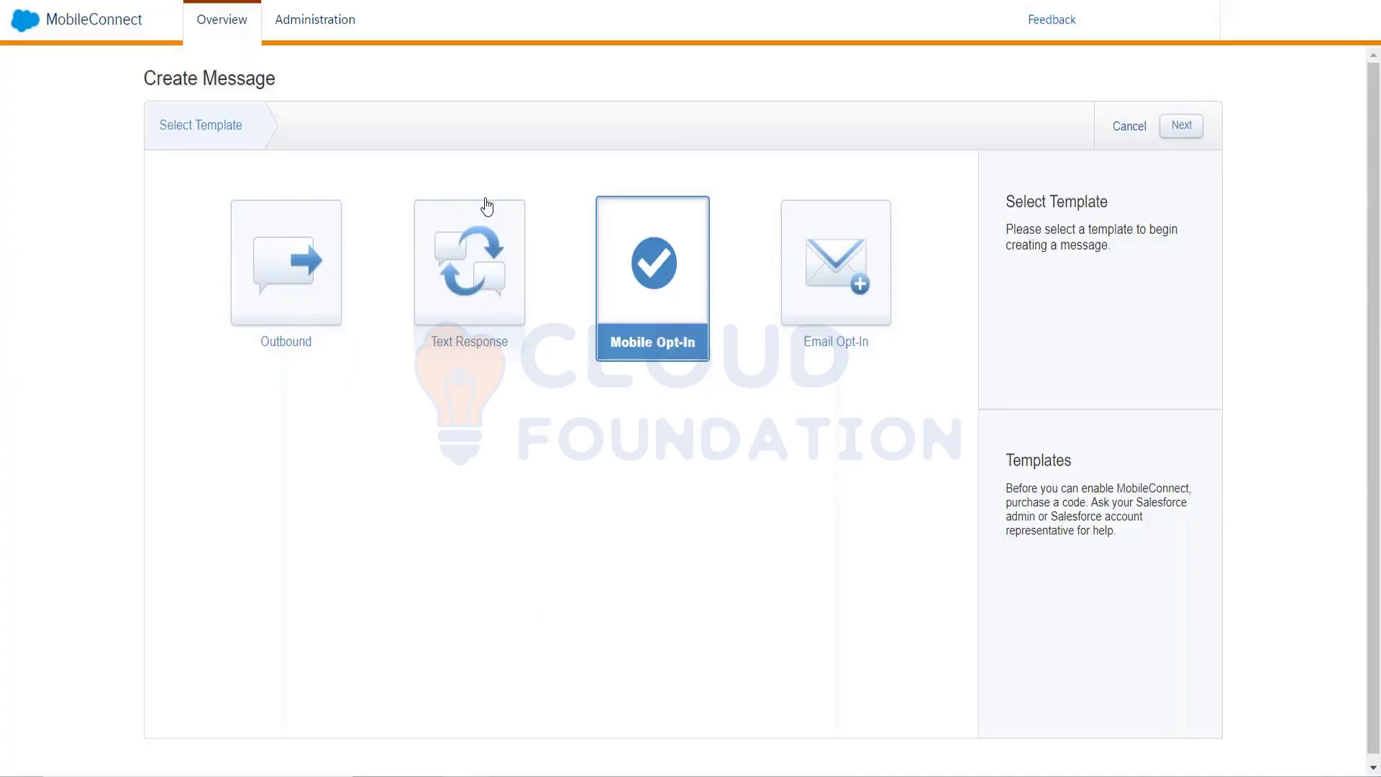
{"action": "left_click", "coordinate": [497, 286]}
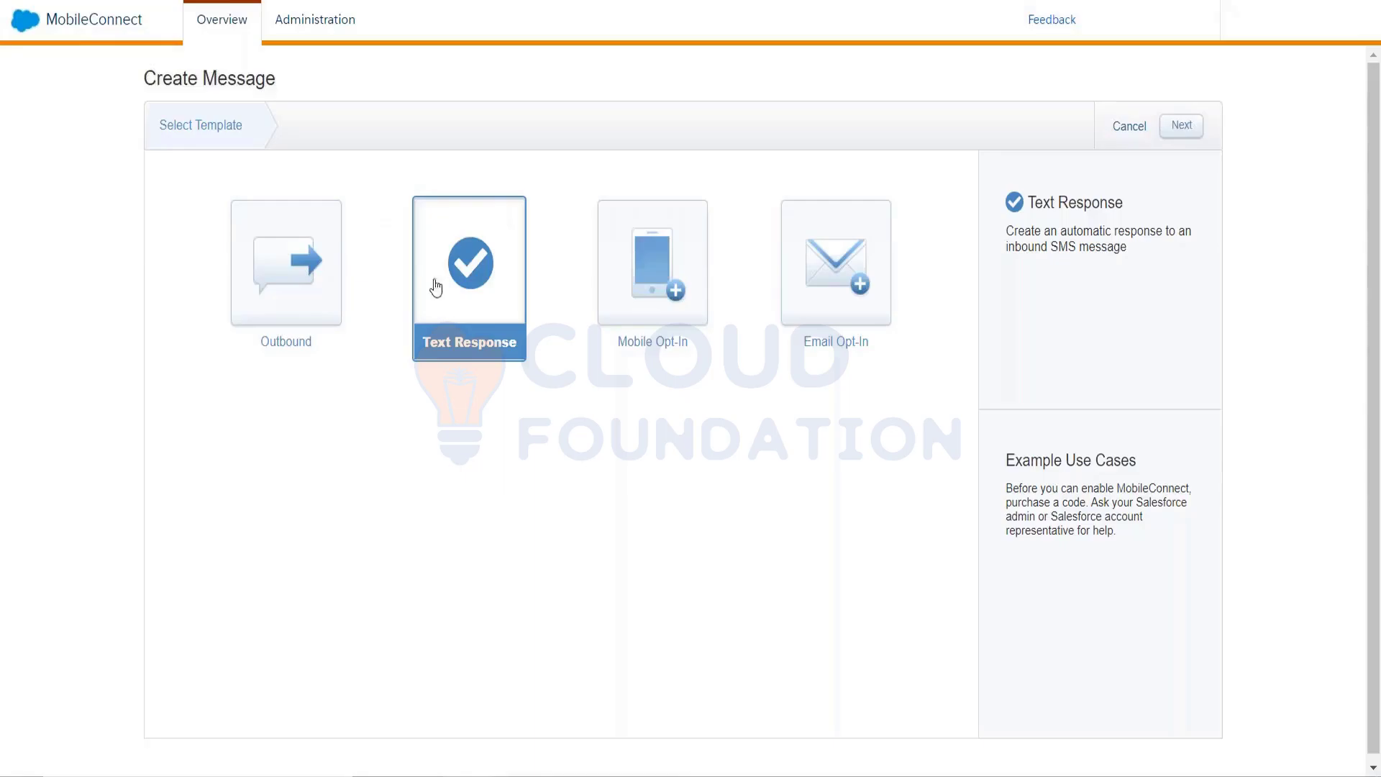
Switch to the MobileConnect Overview dashboard showing the Subscribe Now outbound draft
{"action": "left_click", "coordinate": [188, 21]}
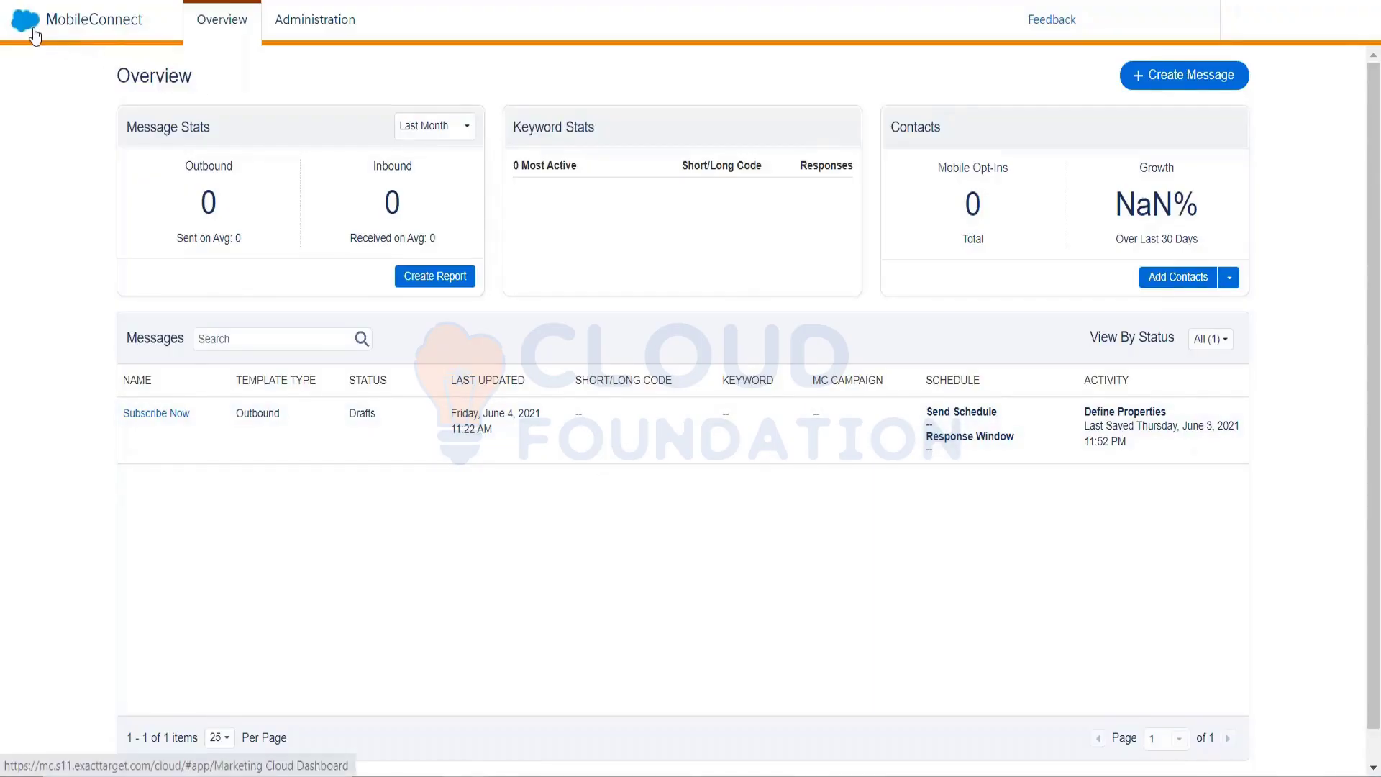
{"action": "mouse_move", "coordinate": [34, 36]}
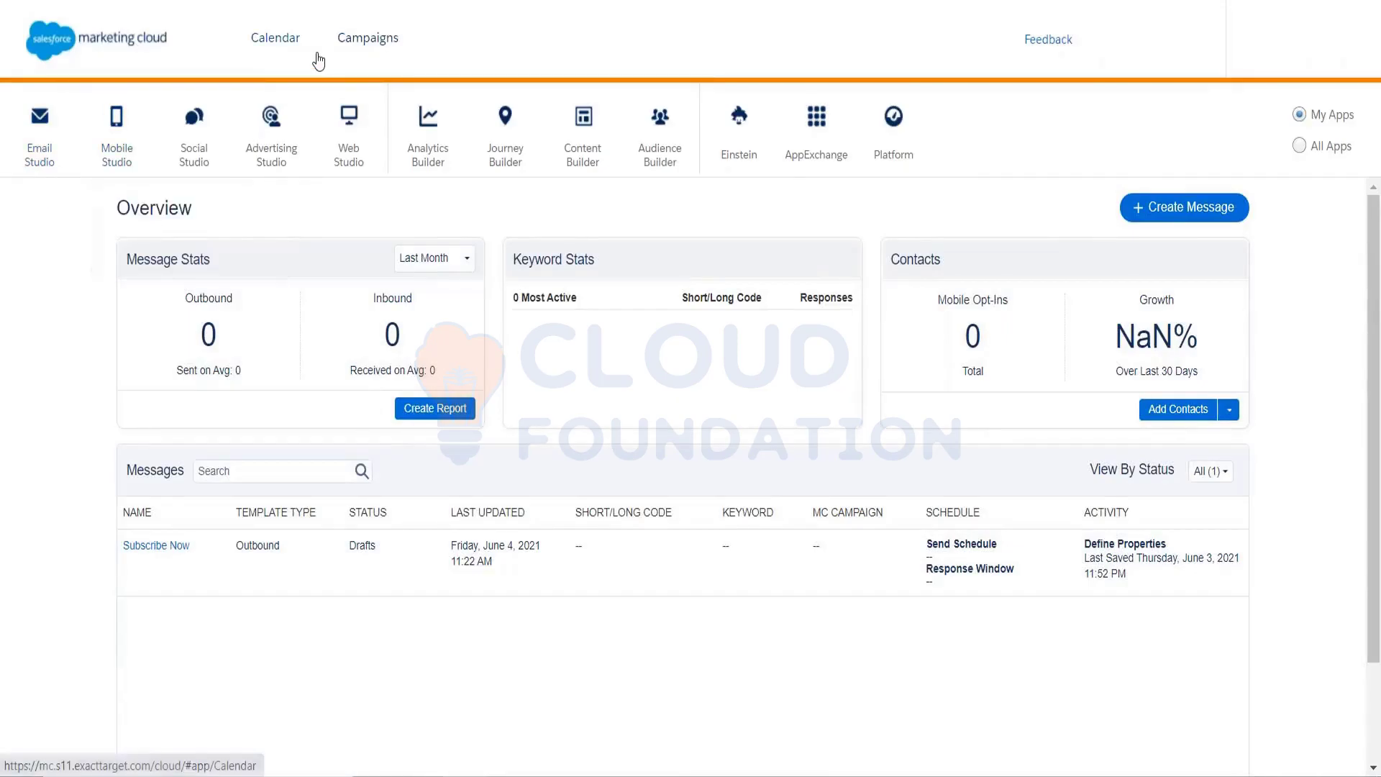
{"action": "mouse_move", "coordinate": [349, 137]}
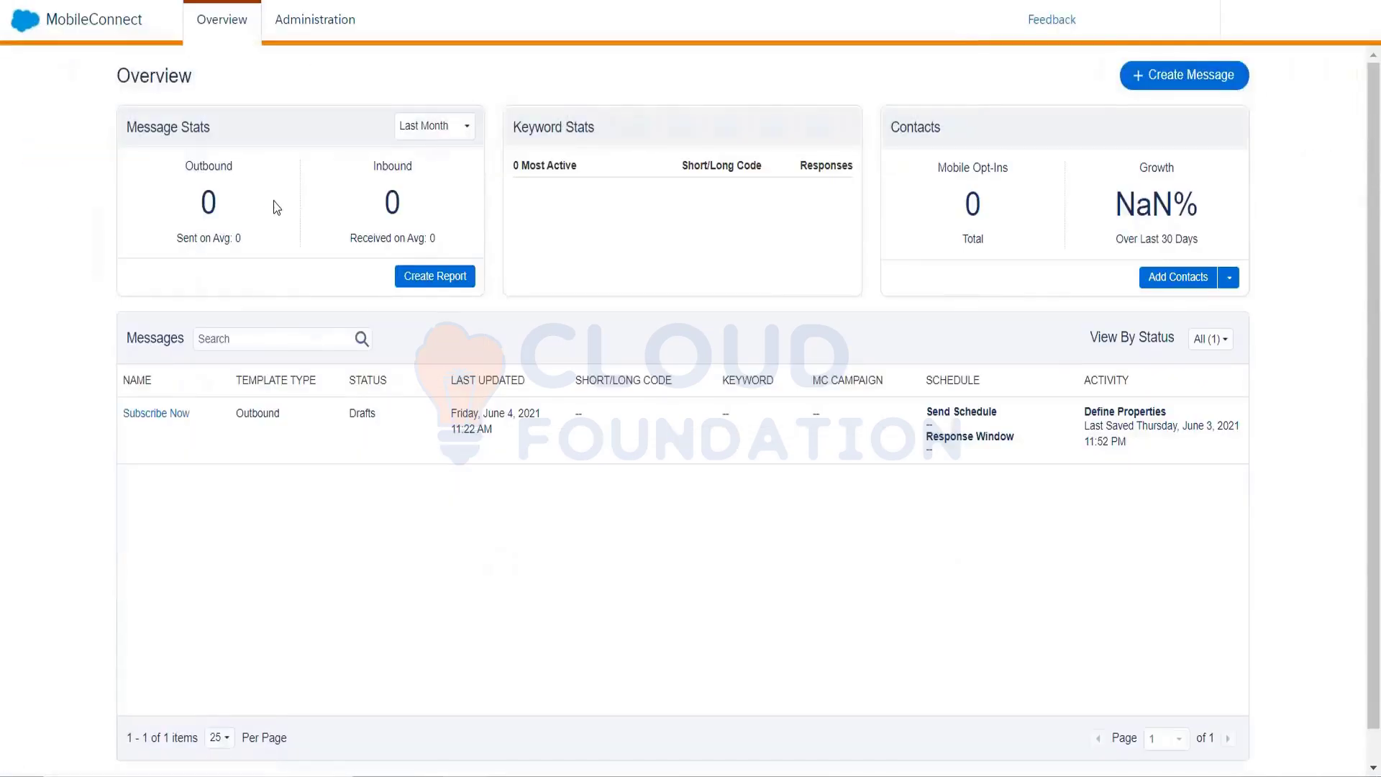